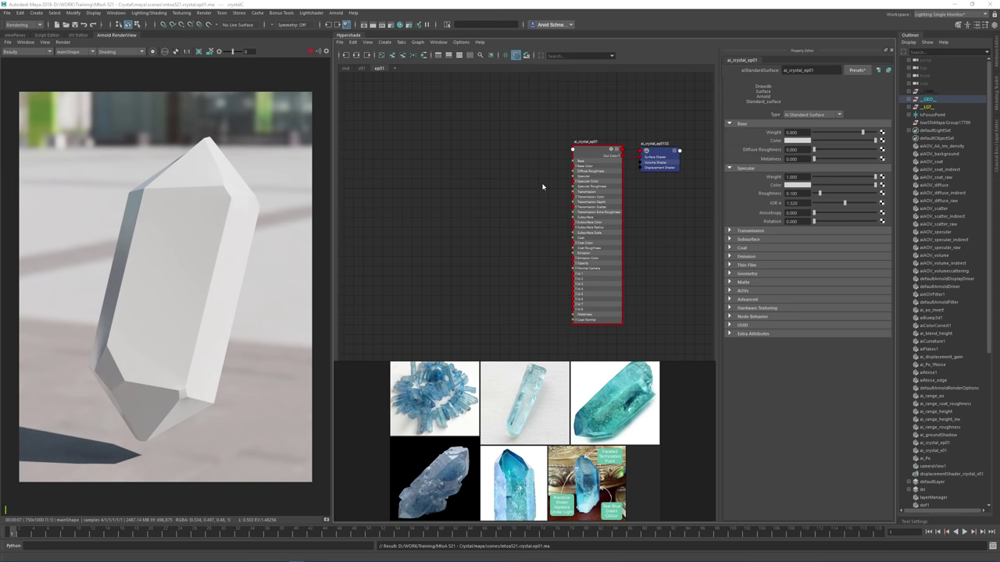
Bring the browser window showing the Patreon page over the Hypershade, minimise the reference image board and enlarge the browser window.
{"action": "scroll", "coordinate": [538, 385], "scroll_direction": "up", "scroll_amount": 3}
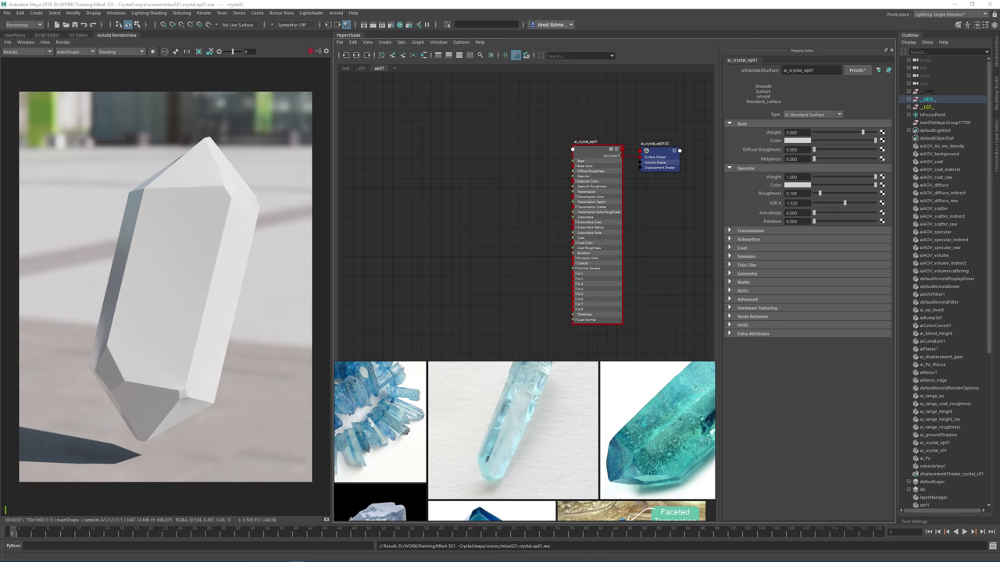
{"action": "left_click_drag", "start_coordinate": [999, 93], "coordinate": [687, 94]}
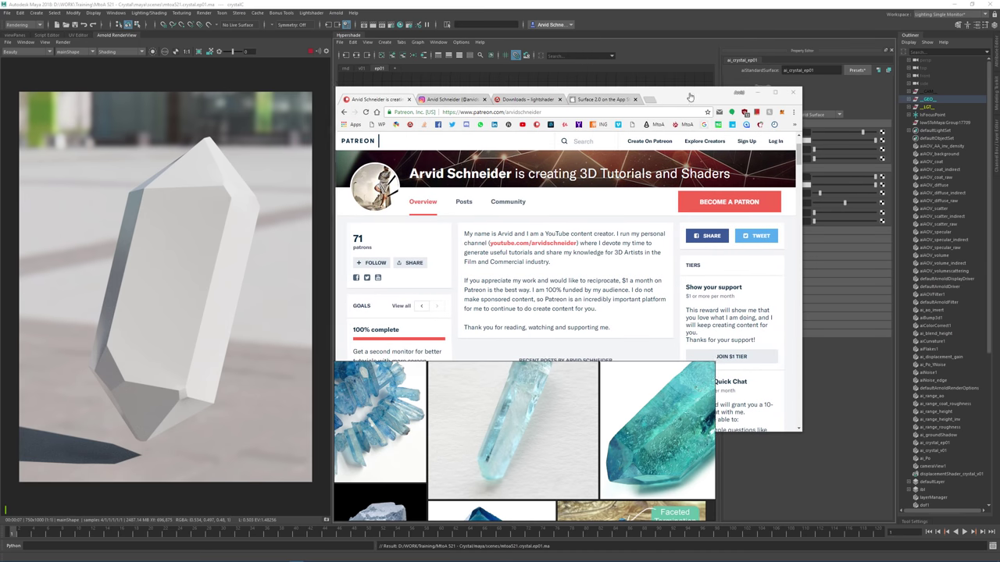
{"action": "right_click", "coordinate": [705, 506]}
{"action": "mouse_move", "coordinate": [738, 449]}
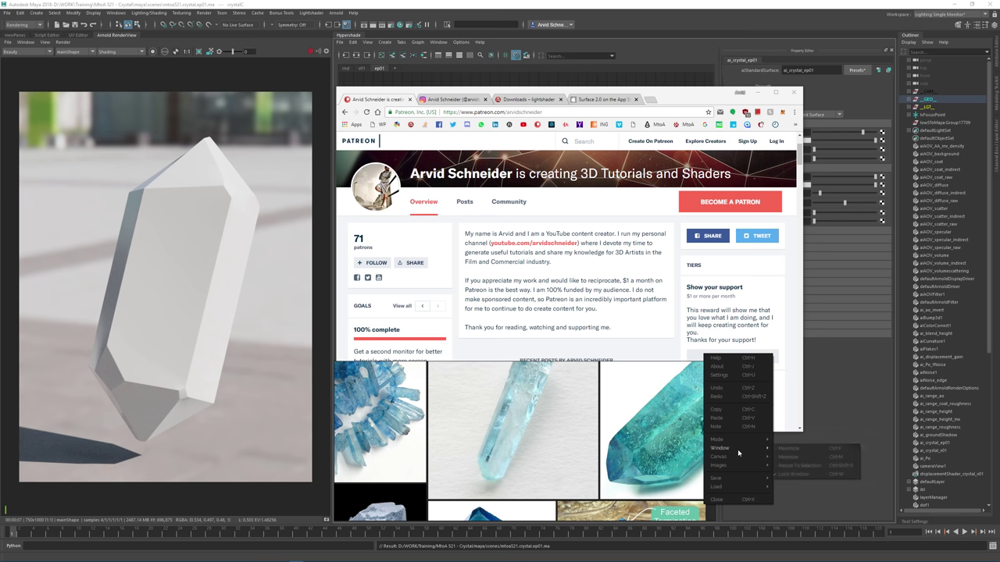
{"action": "left_click", "coordinate": [788, 449]}
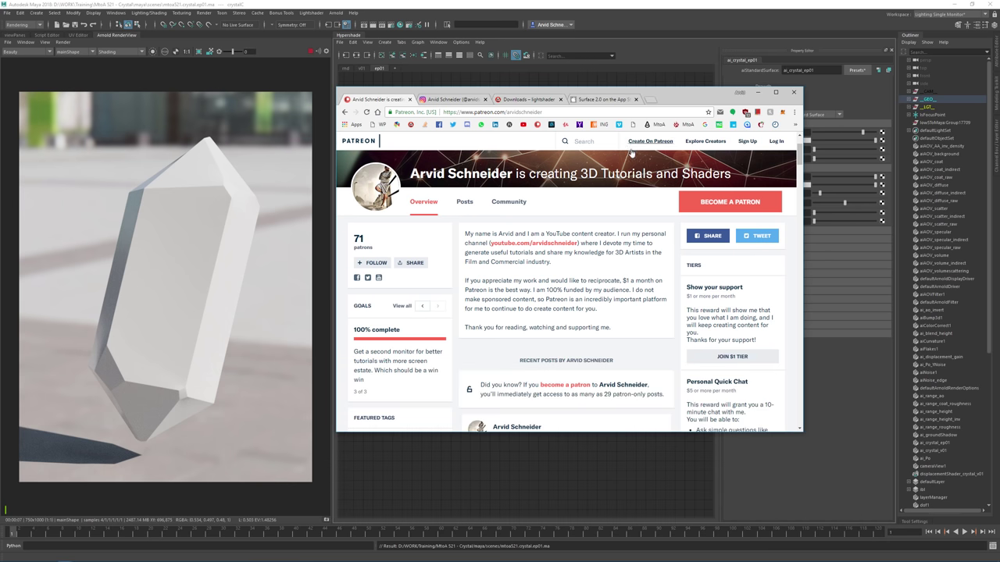
{"action": "left_click_drag", "start_coordinate": [801, 430], "coordinate": [836, 487]}
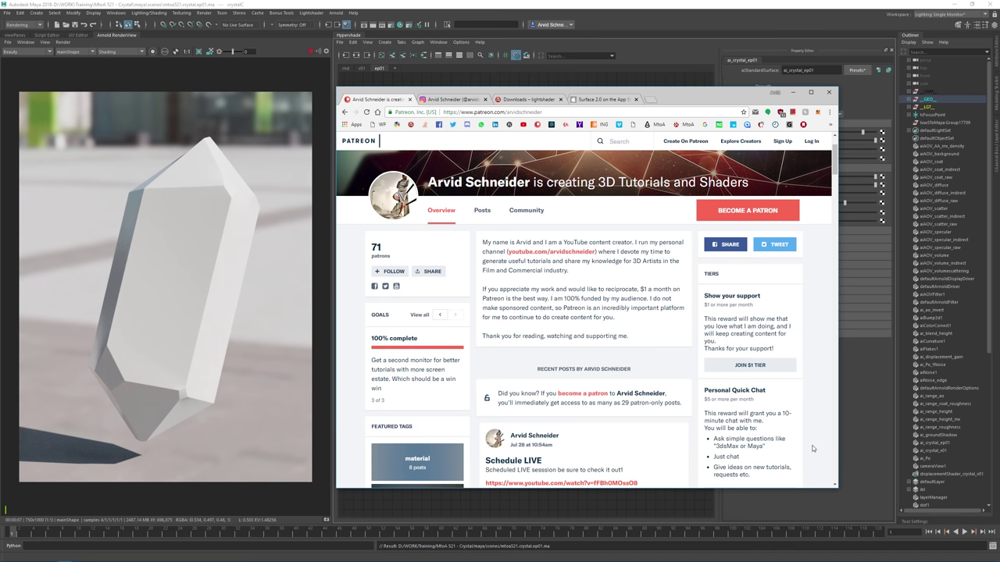
Examine the recent posts and membership tiers on the Patreon page and return to its header.
{"action": "scroll", "coordinate": [623, 326], "scroll_direction": "down", "scroll_amount": 1}
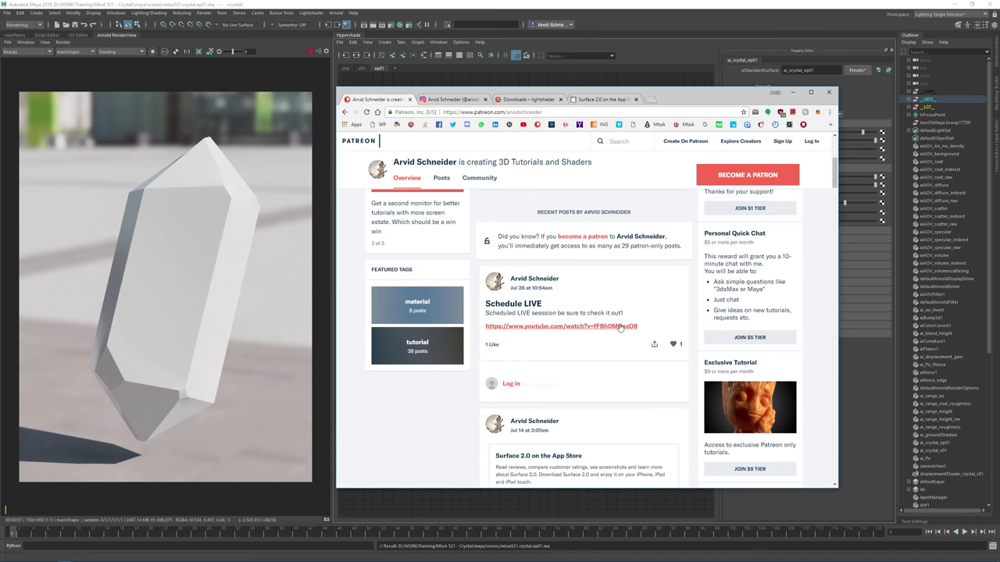
{"action": "scroll", "coordinate": [615, 335], "scroll_direction": "down", "scroll_amount": 3}
{"action": "left_click_drag", "start_coordinate": [834, 193], "coordinate": [834, 231]}
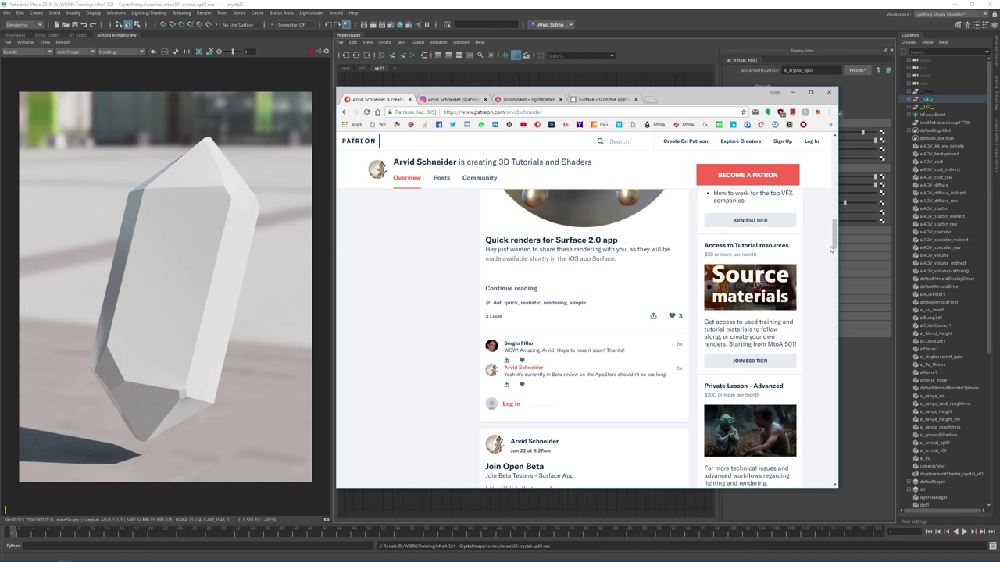
{"action": "left_click_drag", "start_coordinate": [834, 244], "coordinate": [833, 215]}
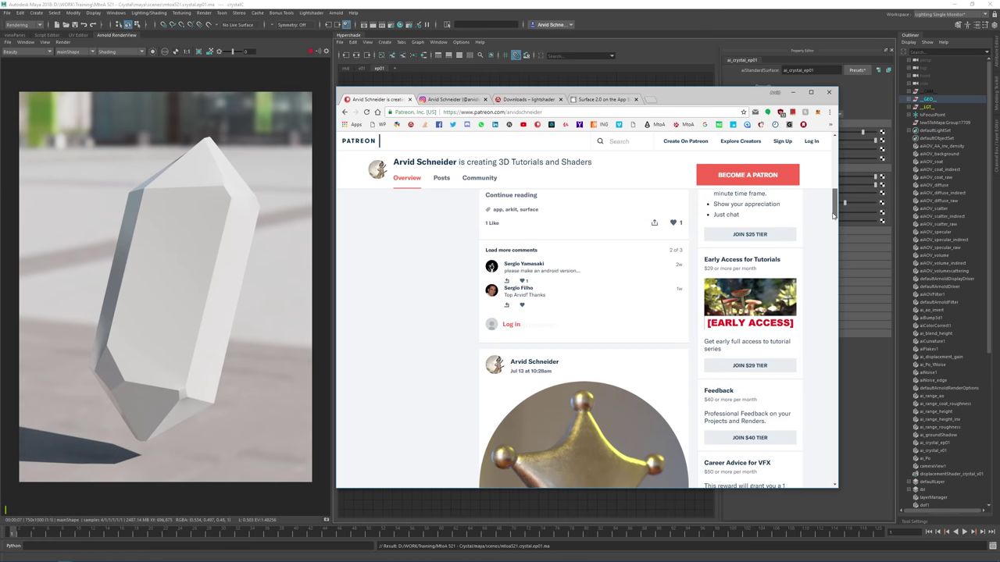
{"action": "left_click_drag", "start_coordinate": [833, 216], "coordinate": [836, 163]}
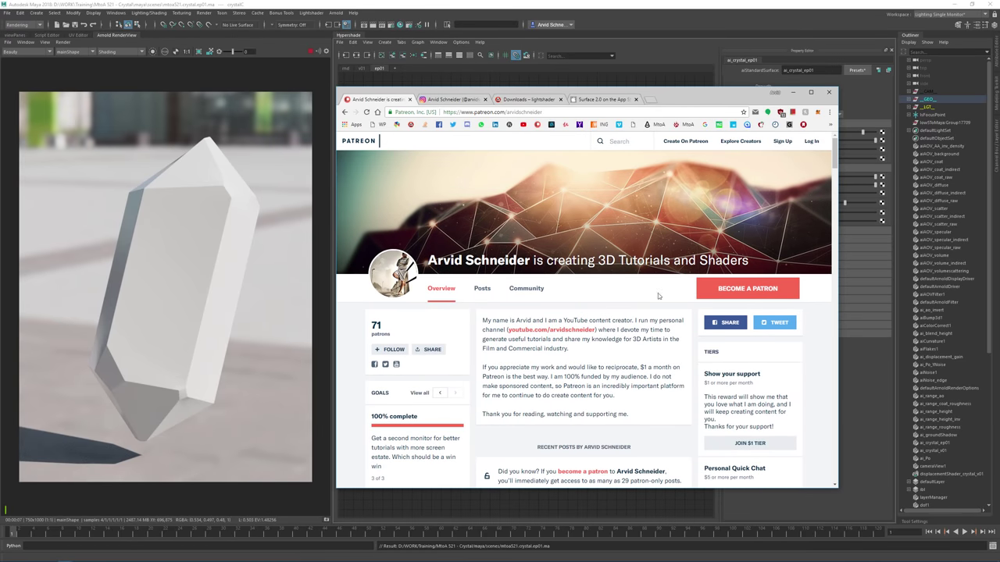
Open the Instagram profile page and look through its posted photos and renders.
{"action": "left_click", "coordinate": [445, 99]}
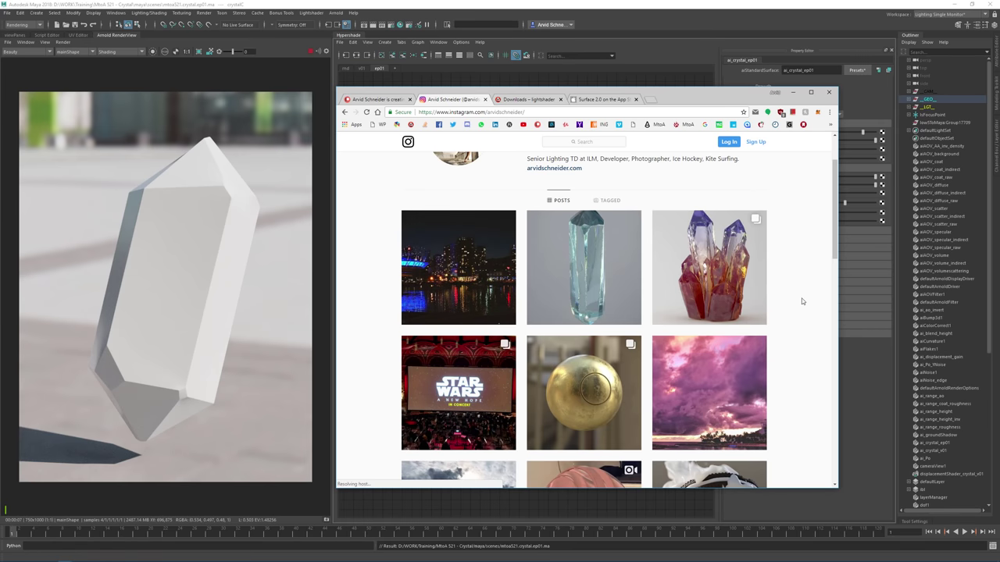
{"action": "scroll", "coordinate": [801, 298], "scroll_direction": "down", "scroll_amount": 3}
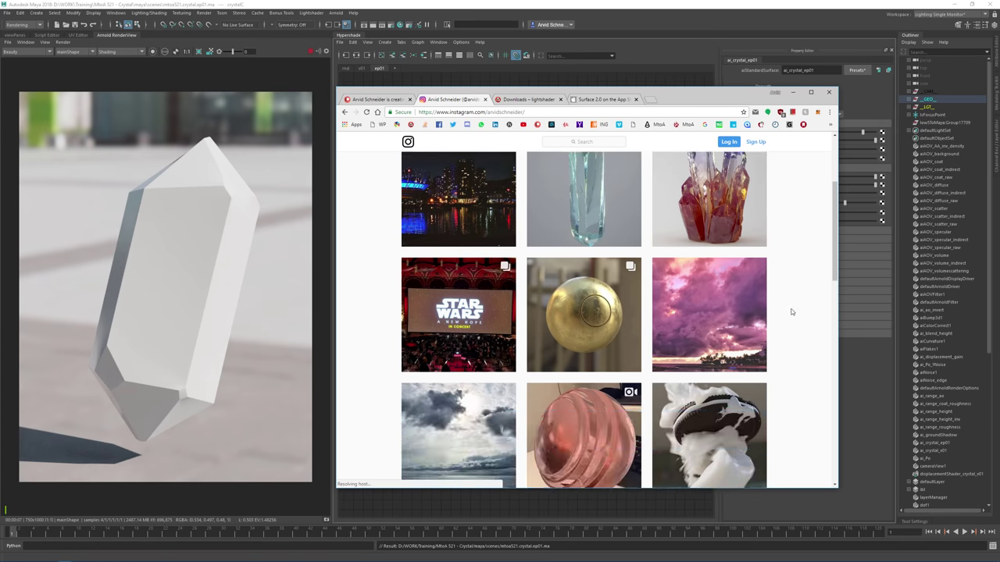
{"action": "scroll", "coordinate": [780, 316], "scroll_direction": "up", "scroll_amount": 5}
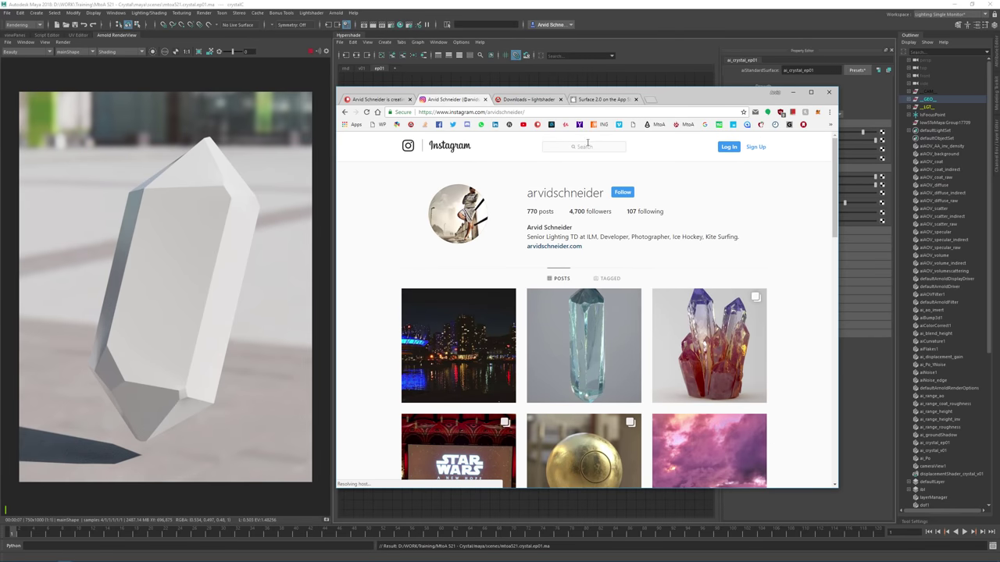
View the Lightshader downloads page with its direct downloads and version log.
{"action": "left_click", "coordinate": [515, 100]}
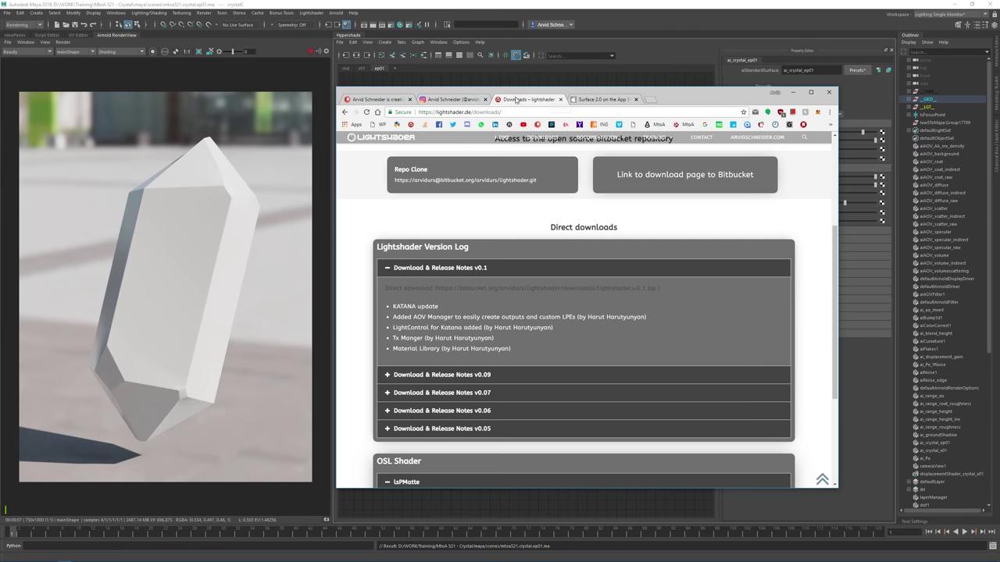
{"action": "left_click", "coordinate": [793, 92]}
{"action": "left_click", "coordinate": [311, 12]}
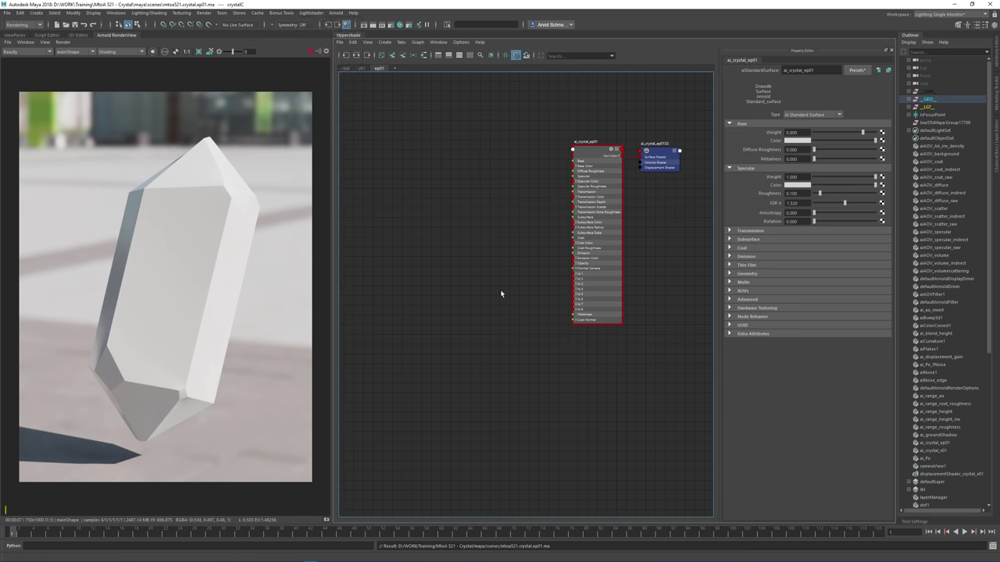
{"action": "key", "text": "alt+Tab"}
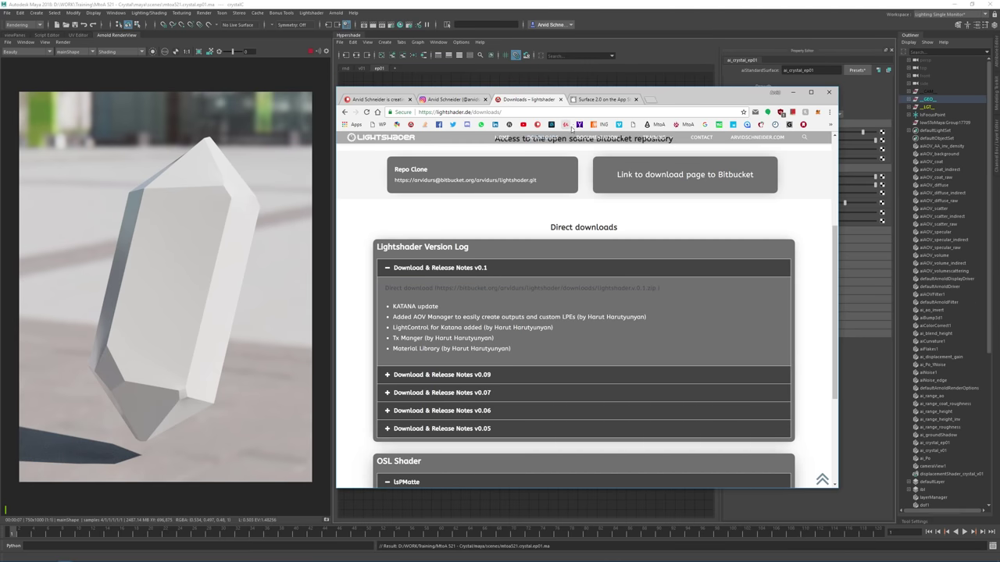
Examine the Surface 2.0 App Store page and its iPhone screenshots, and minimise the browser.
{"action": "left_click", "coordinate": [598, 99]}
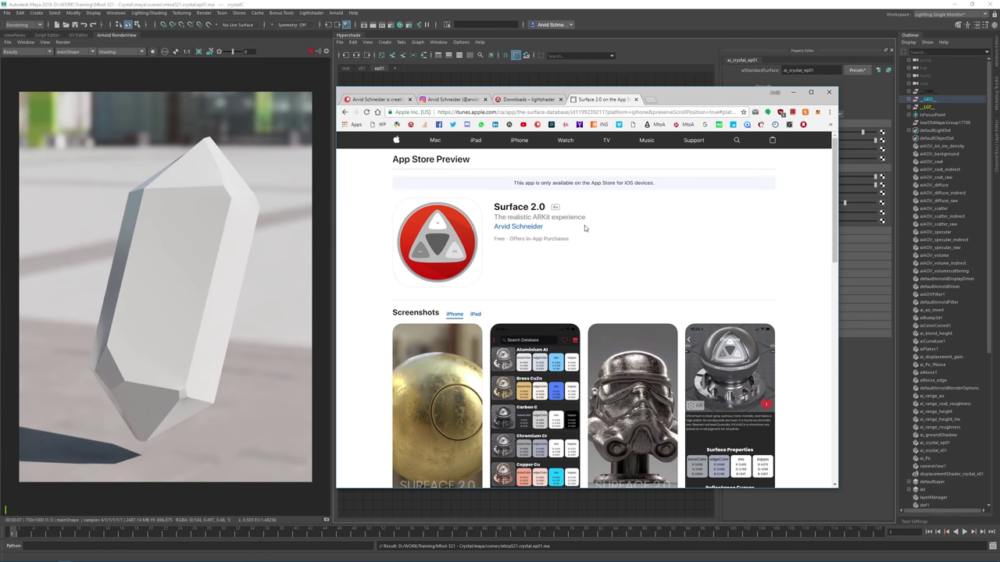
{"action": "scroll", "coordinate": [547, 277], "scroll_direction": "down", "scroll_amount": 2}
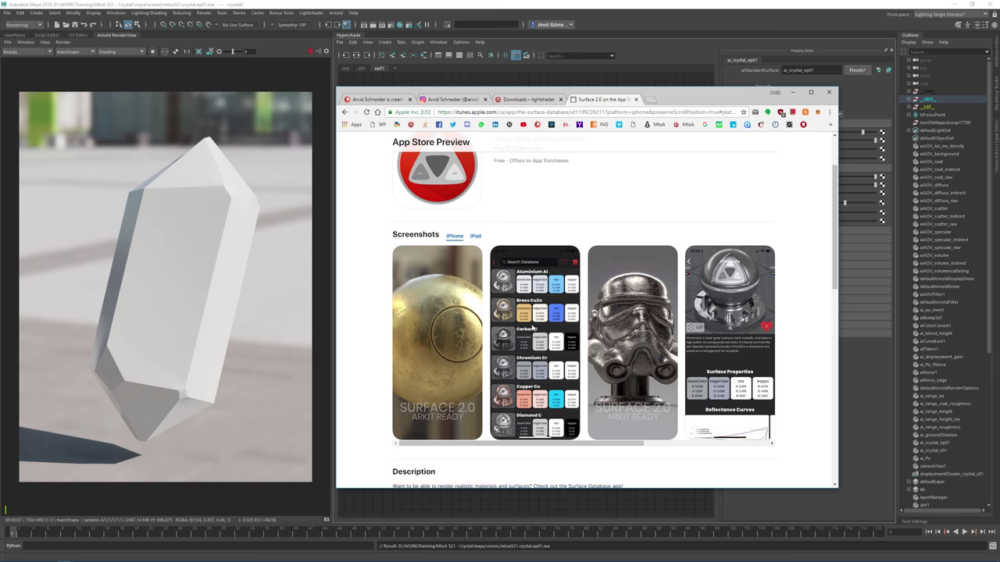
{"action": "scroll", "coordinate": [532, 329], "scroll_direction": "down", "scroll_amount": 1}
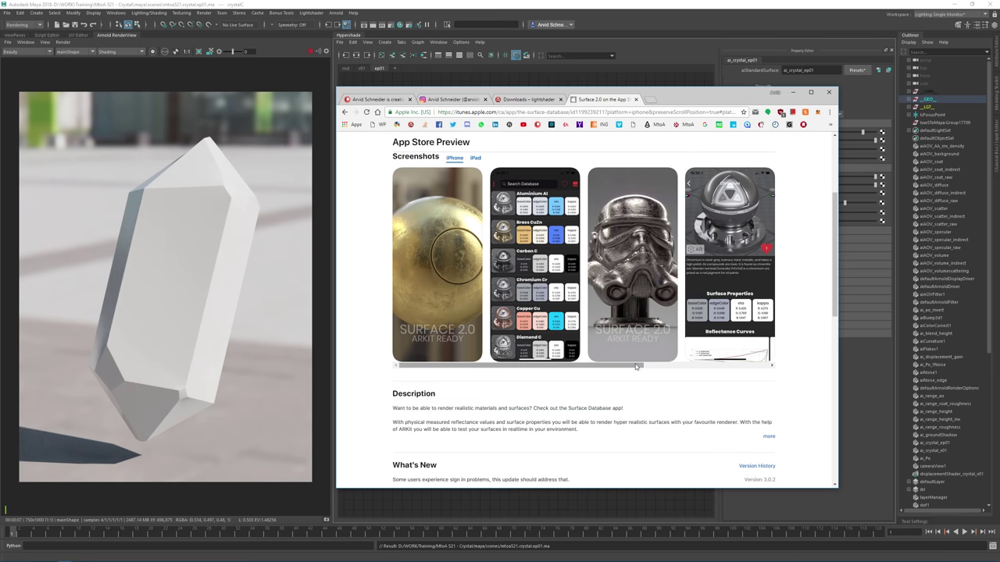
{"action": "left_click_drag", "start_coordinate": [638, 365], "coordinate": [756, 364]}
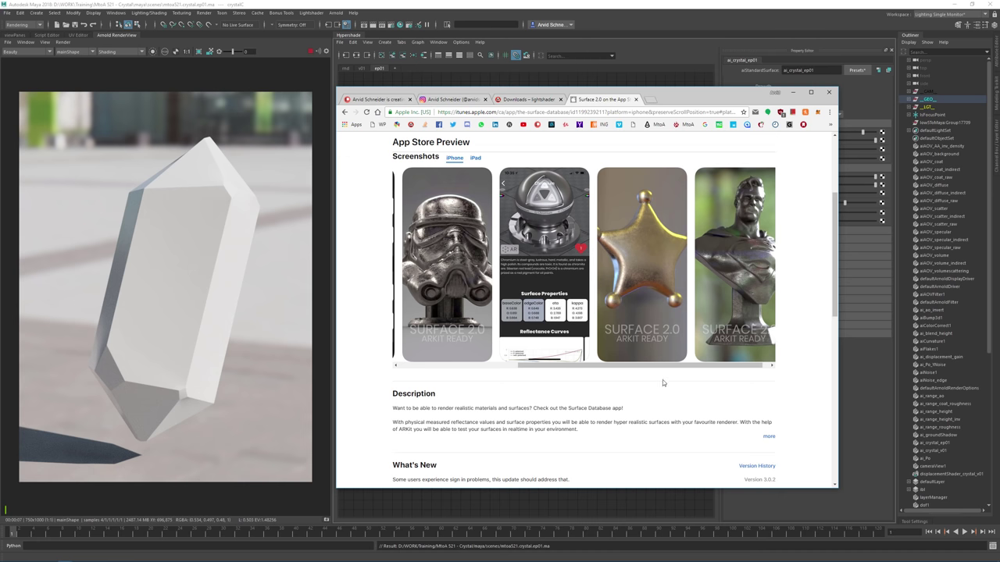
{"action": "scroll", "coordinate": [684, 369], "scroll_direction": "left", "scroll_amount": 2}
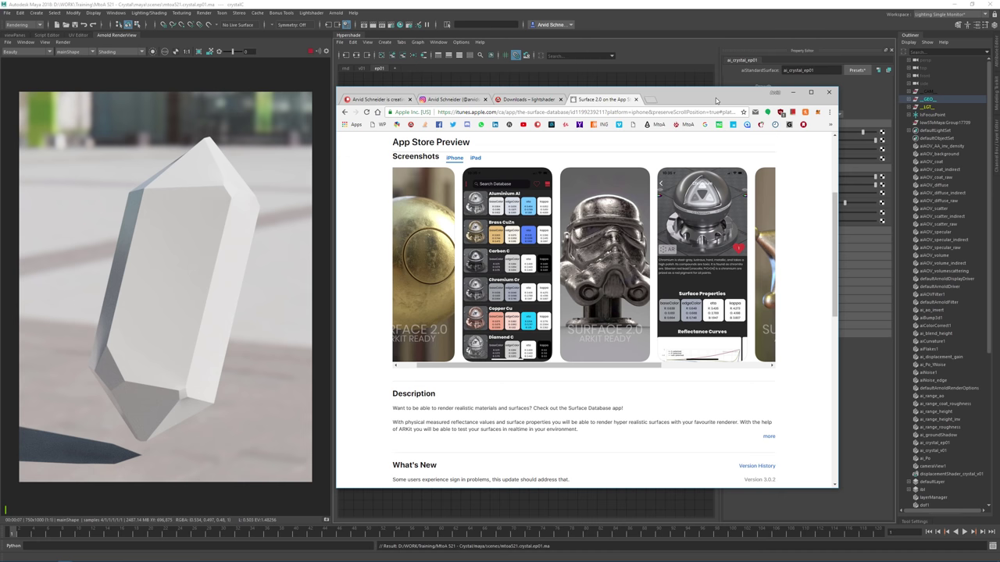
{"action": "left_click", "coordinate": [791, 93]}
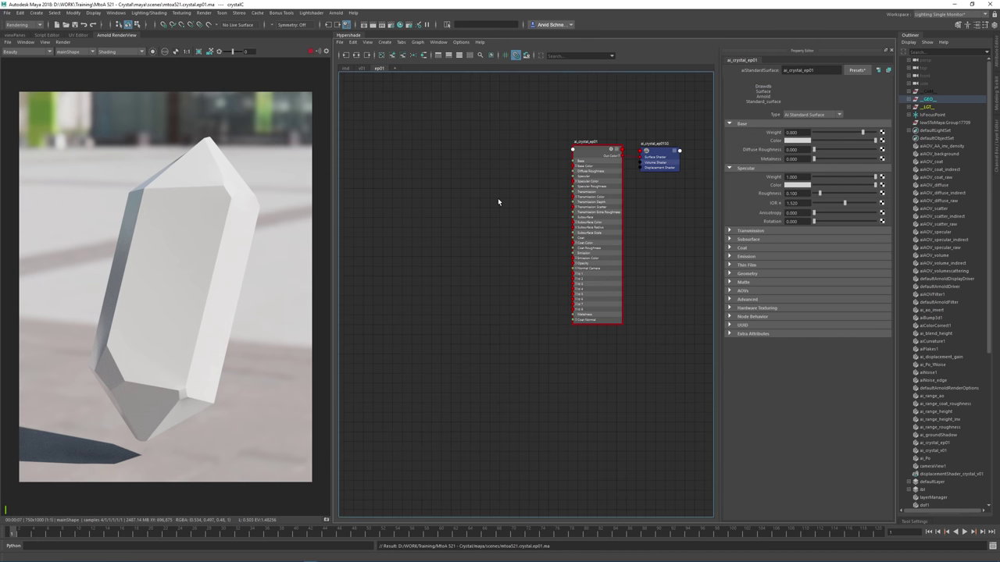
Restore the reference image board below the shader network and enlarge it around the pale blue crystal photo.
{"action": "middle_click_drag", "start_coordinate": [486, 216], "coordinate": [517, 274], "text": "alt"}
{"action": "mouse_move", "coordinate": [359, 555]}
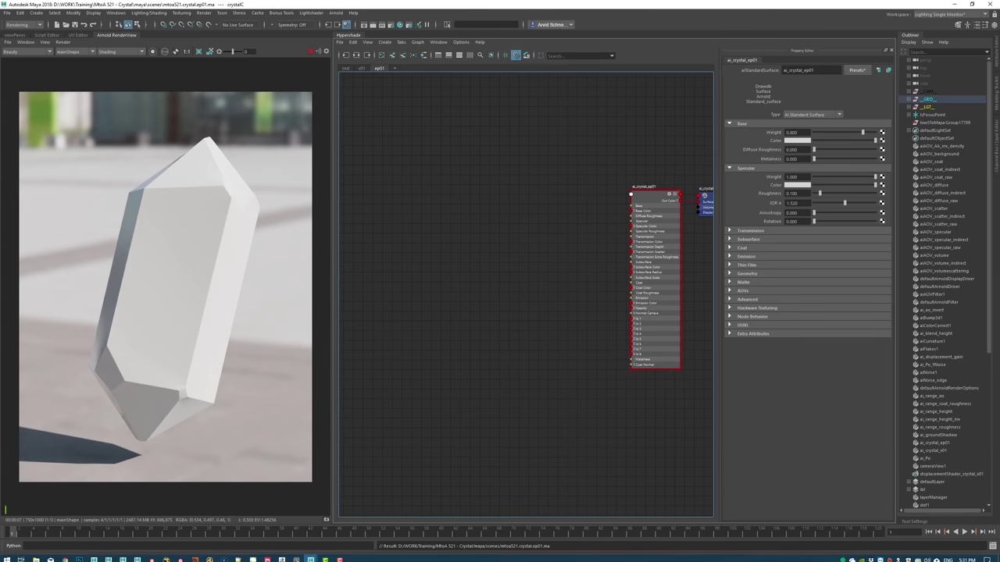
{"action": "left_click", "coordinate": [296, 555]}
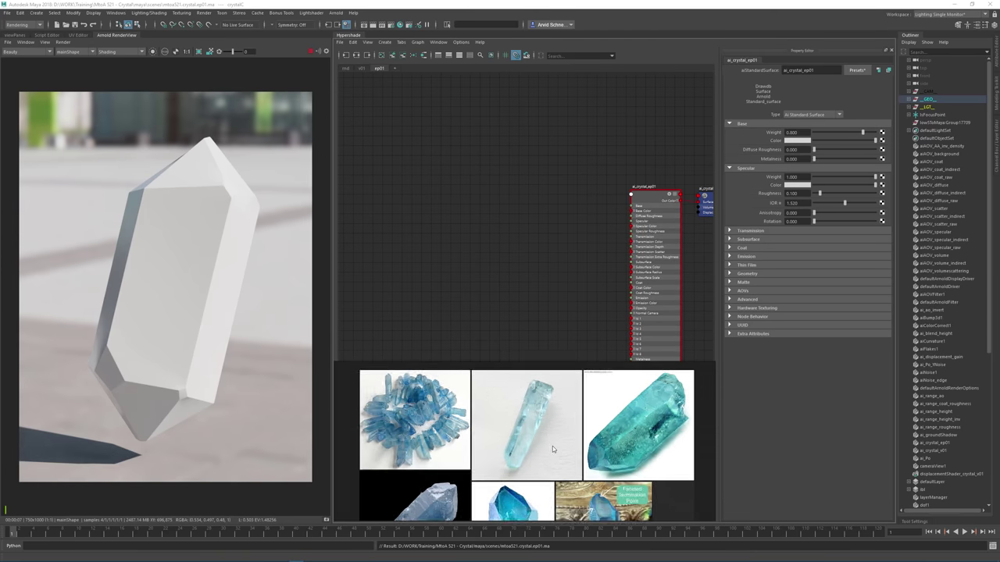
{"action": "scroll", "coordinate": [538, 421], "scroll_direction": "up", "scroll_amount": 5}
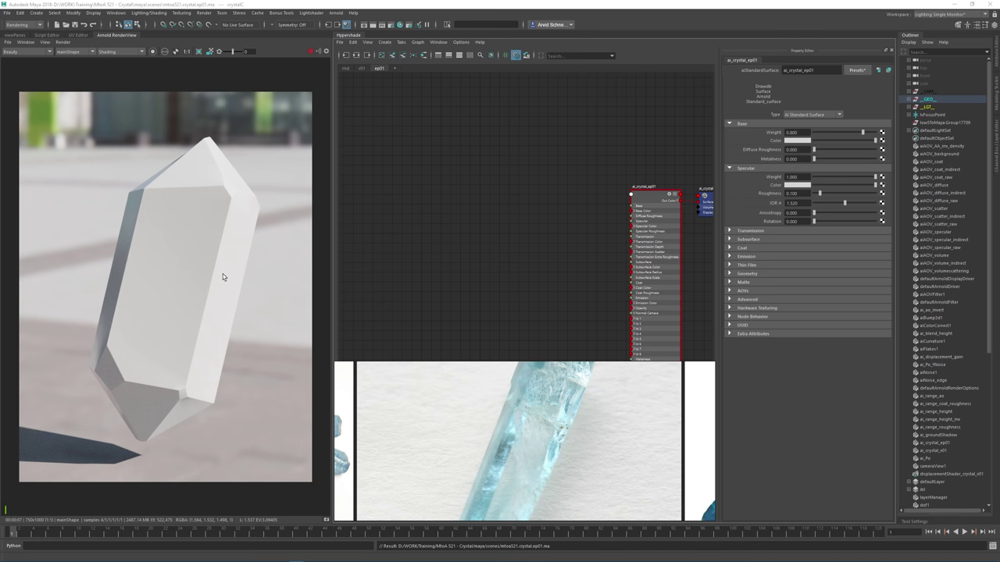
{"action": "scroll", "coordinate": [549, 403], "scroll_direction": "down", "scroll_amount": 3}
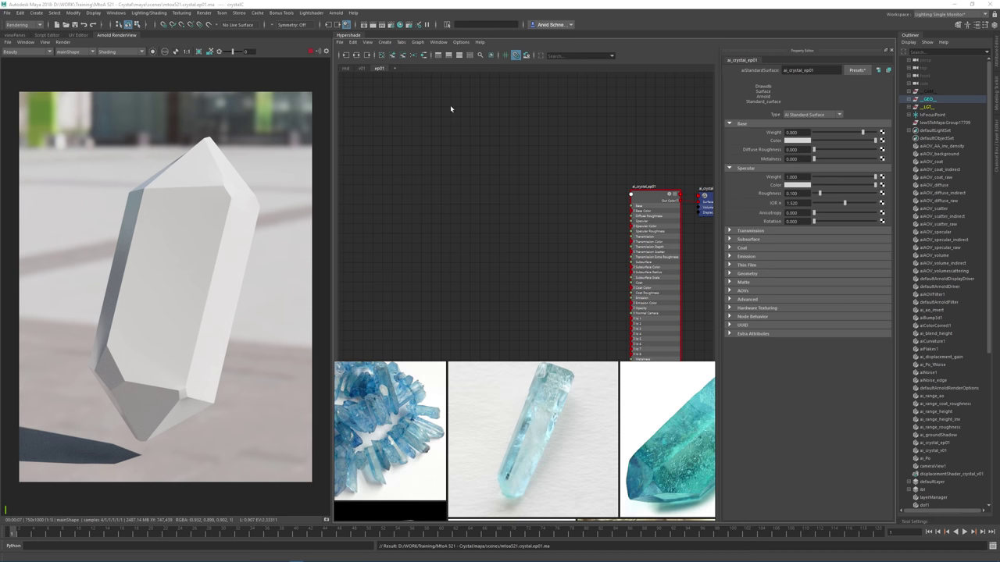
Check the installed MtoA and Arnold Core versions in Arnold's About dialog and close it.
{"action": "left_click", "coordinate": [338, 14]}
{"action": "left_click", "coordinate": [338, 14]}
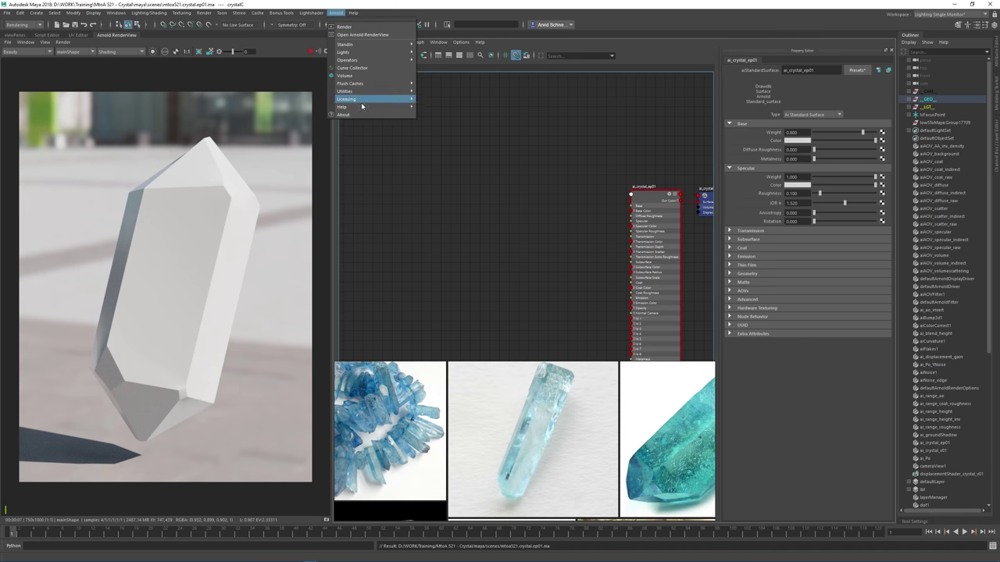
{"action": "left_click", "coordinate": [367, 114]}
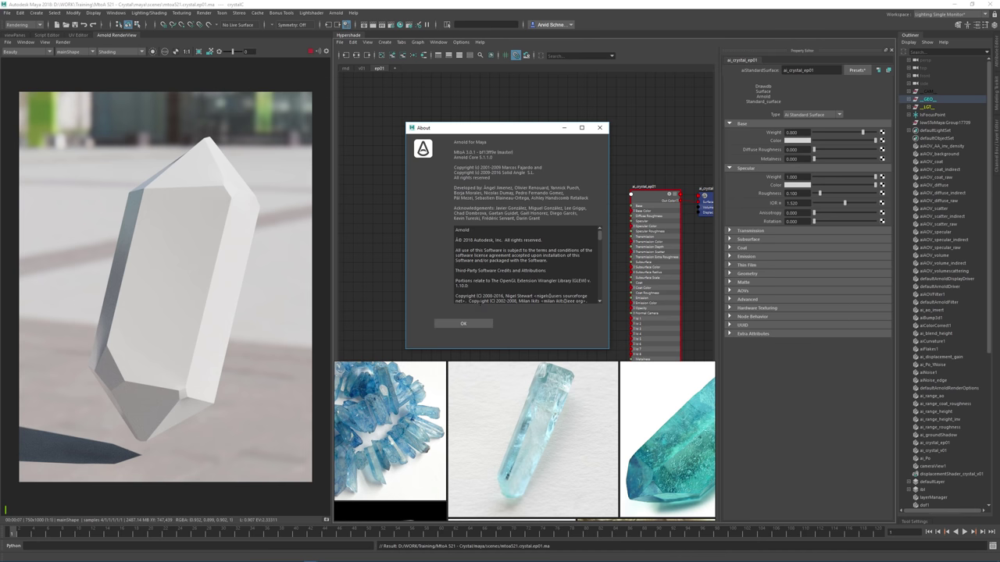
{"action": "left_click", "coordinate": [464, 323]}
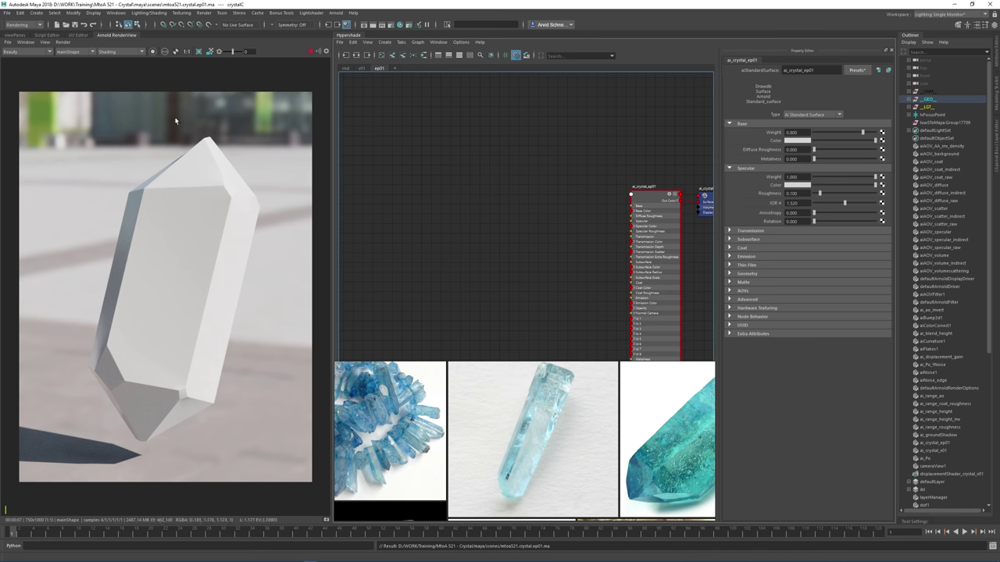
Render several crop regions on different parts of the crystal in the Arnold RenderView, ending with its upper part.
{"action": "left_click_drag", "start_coordinate": [158, 113], "coordinate": [271, 248]}
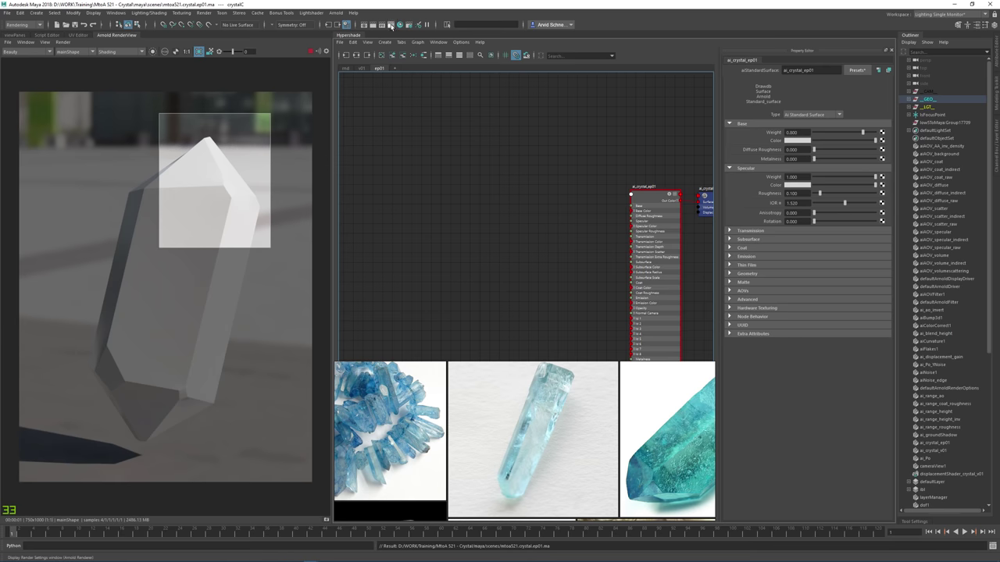
{"action": "left_click_drag", "start_coordinate": [118, 164], "coordinate": [217, 257]}
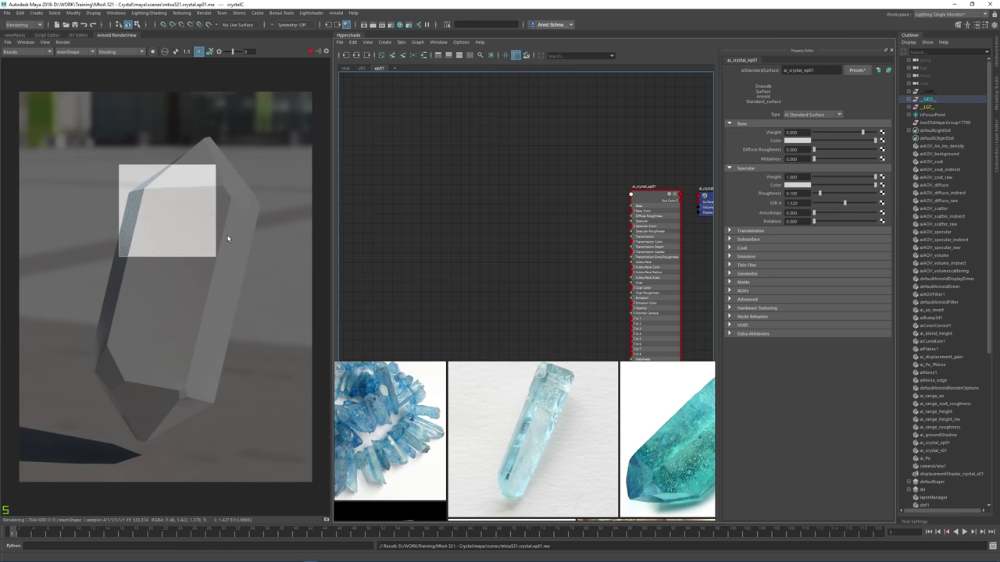
{"action": "left_click_drag", "start_coordinate": [90, 290], "coordinate": [218, 389]}
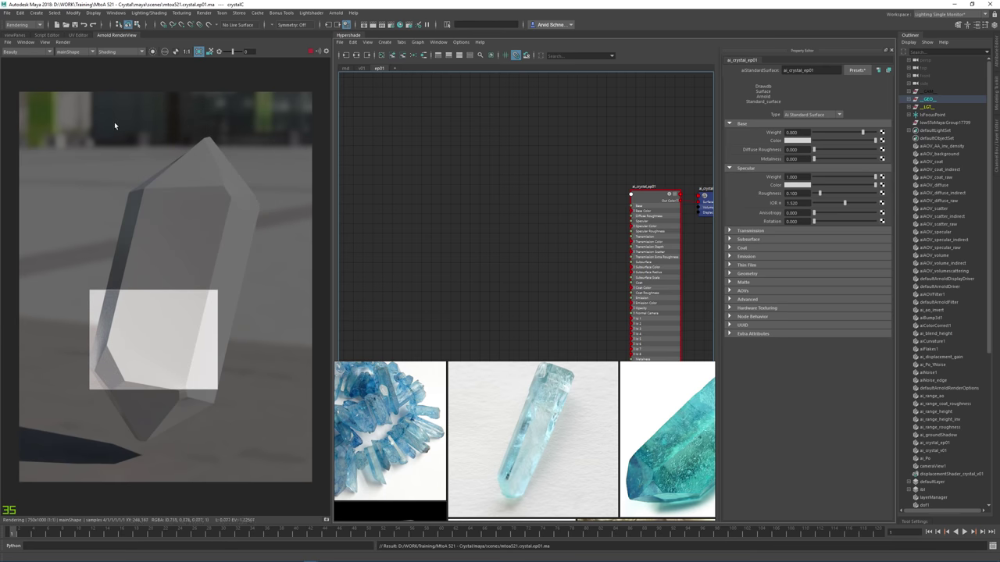
{"action": "left_click_drag", "start_coordinate": [116, 125], "coordinate": [266, 260]}
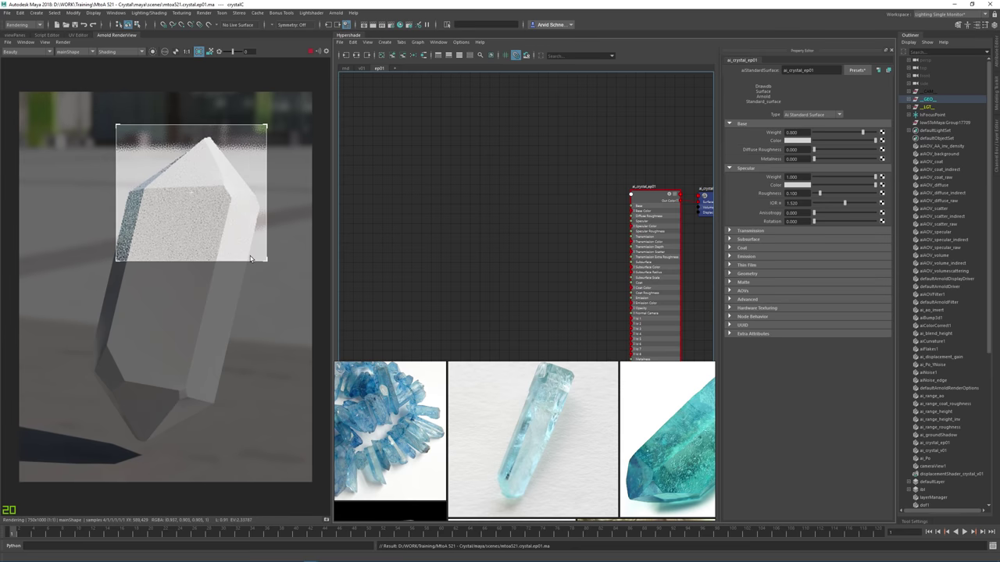
Look up the Darken Out-Of-Region option of the RenderView and draw a small crop region on the crystal's lower front face.
{"action": "left_click", "coordinate": [24, 36]}
{"action": "left_click", "coordinate": [109, 36]}
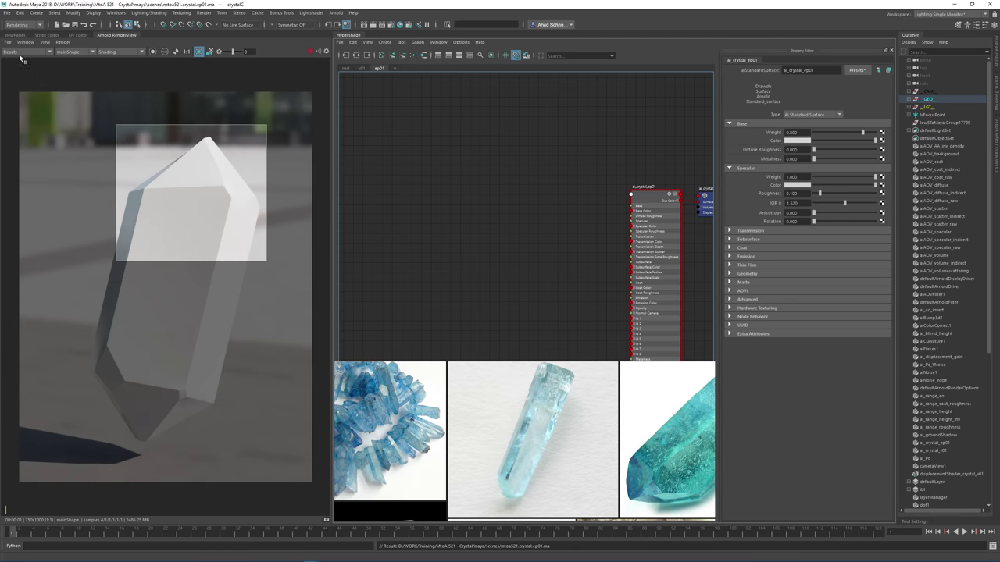
{"action": "left_click", "coordinate": [26, 42]}
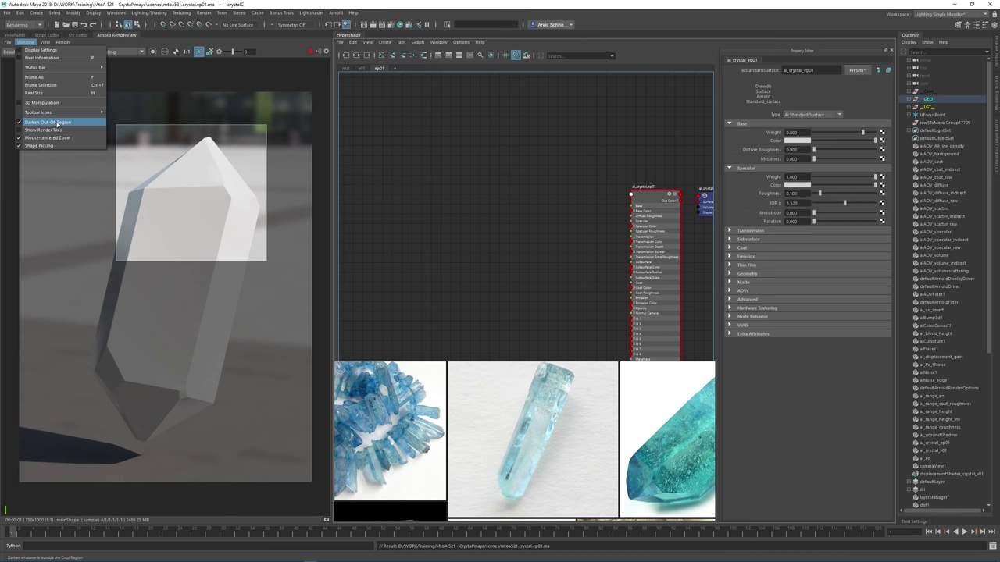
{"action": "left_click_drag", "start_coordinate": [143, 301], "coordinate": [210, 373]}
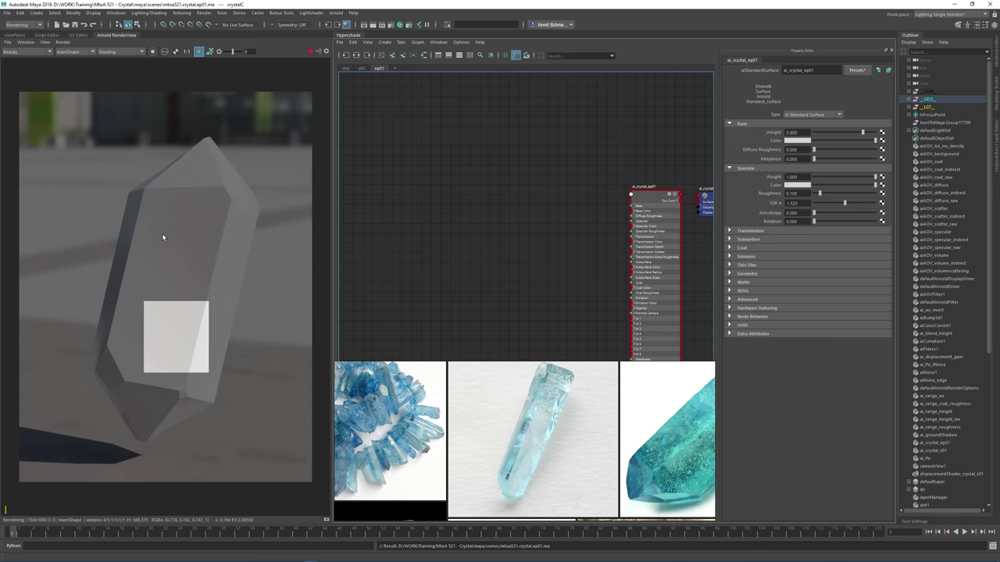
Clear the crop region on the crystal's front face and render new crop regions, ending with one around the crystal's upper part.
{"action": "left_click", "coordinate": [164, 236]}
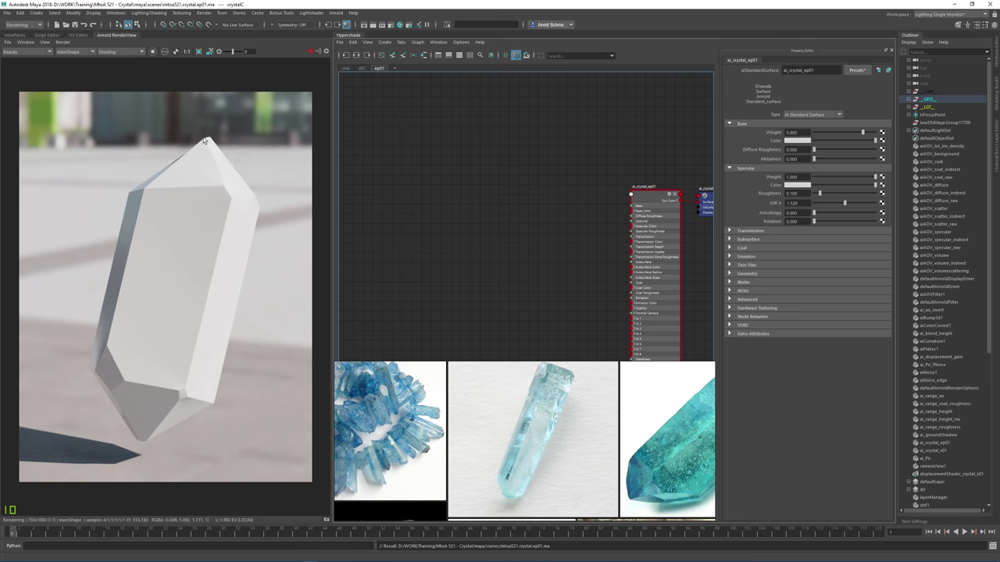
{"action": "left_click_drag", "start_coordinate": [196, 127], "coordinate": [289, 204]}
{"action": "left_click", "coordinate": [173, 222], "text": "shift"}
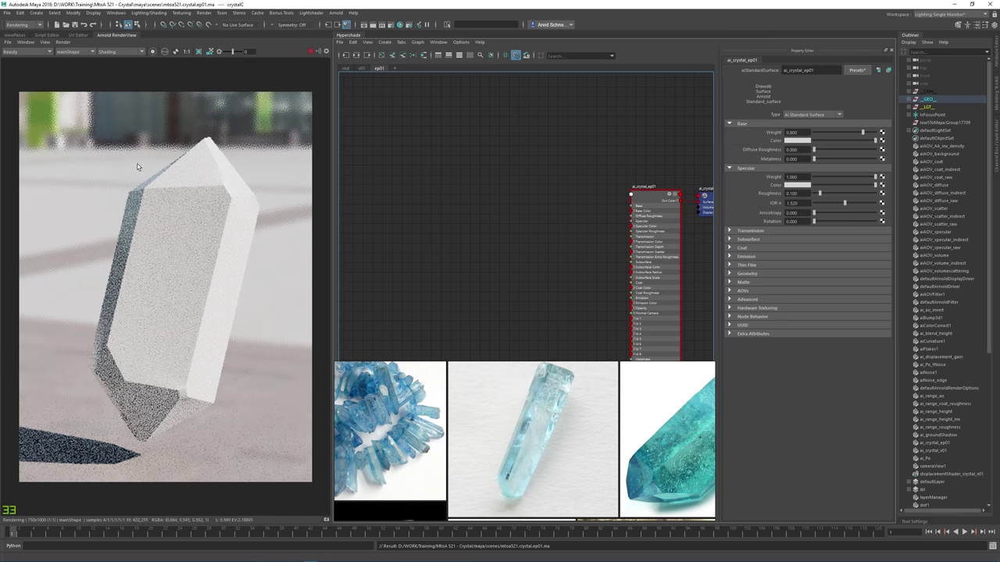
{"action": "left_click_drag", "start_coordinate": [114, 145], "coordinate": [262, 249], "text": "shift"}
Select the ai_crystal_ep01 shader and set its Base Weight to 0.968.
{"action": "middle_click_drag", "start_coordinate": [704, 206], "coordinate": [597, 189], "text": "alt"}
{"action": "right_click_drag", "start_coordinate": [615, 187], "coordinate": [687, 192], "text": "alt"}
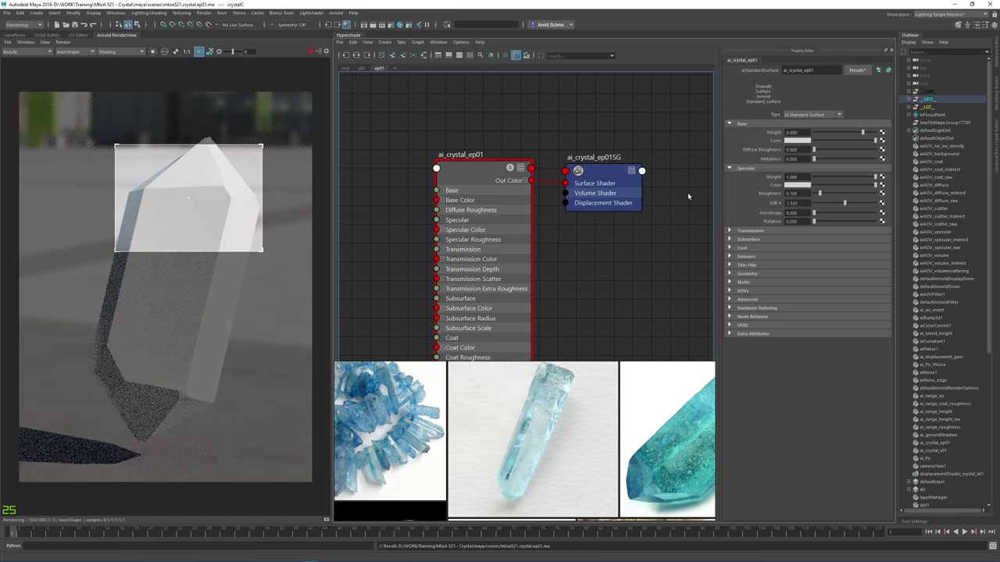
{"action": "middle_click_drag", "start_coordinate": [494, 154], "coordinate": [594, 140]}
{"action": "left_click", "coordinate": [563, 159]}
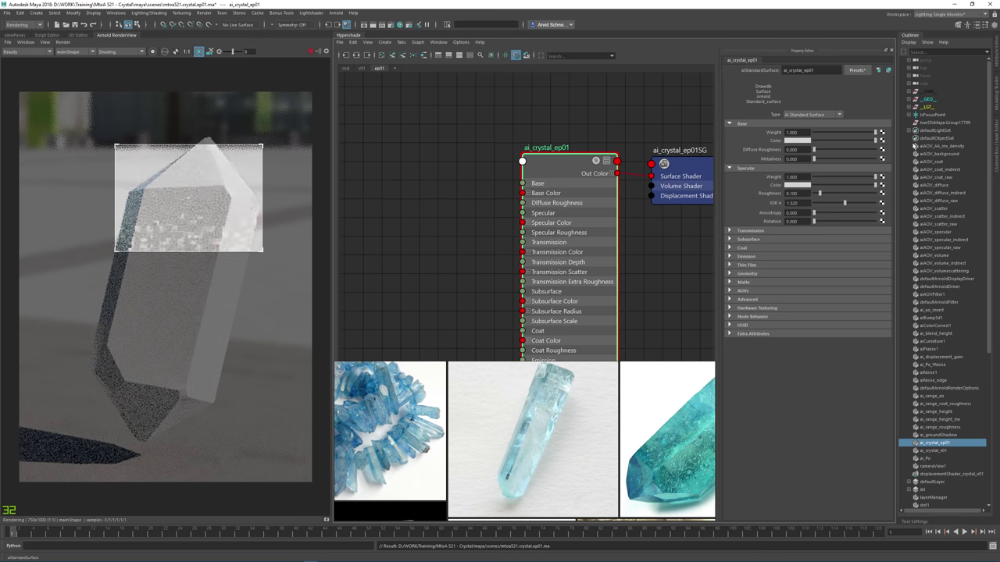
{"action": "left_click_drag", "start_coordinate": [875, 133], "coordinate": [861, 147]}
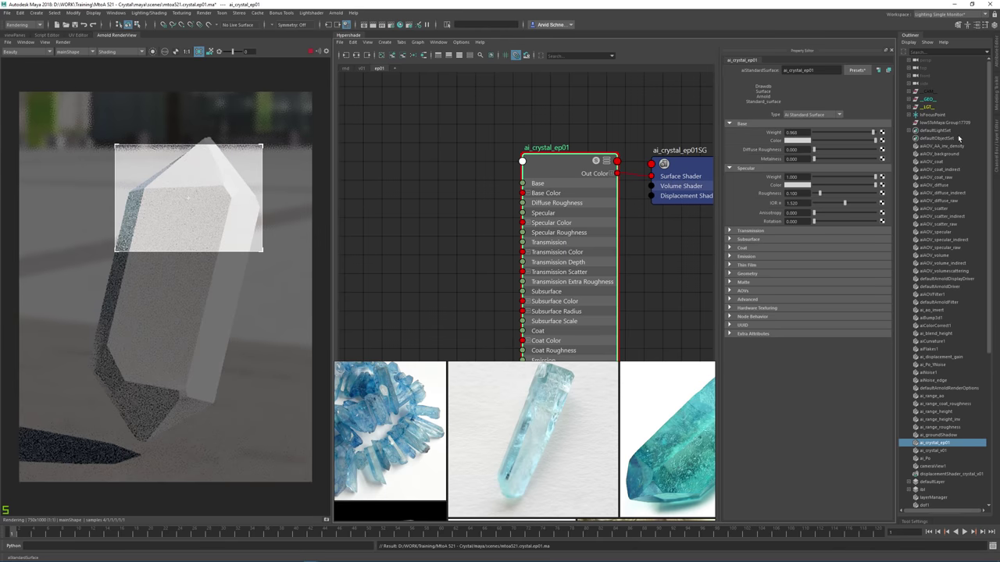
Clear the crop region so the whole image renders, and save the scene.
{"action": "middle_click_drag", "start_coordinate": [464, 200], "coordinate": [542, 180], "text": "alt"}
{"action": "left_click", "coordinate": [228, 325]}
{"action": "left_click", "coordinate": [542, 180]}
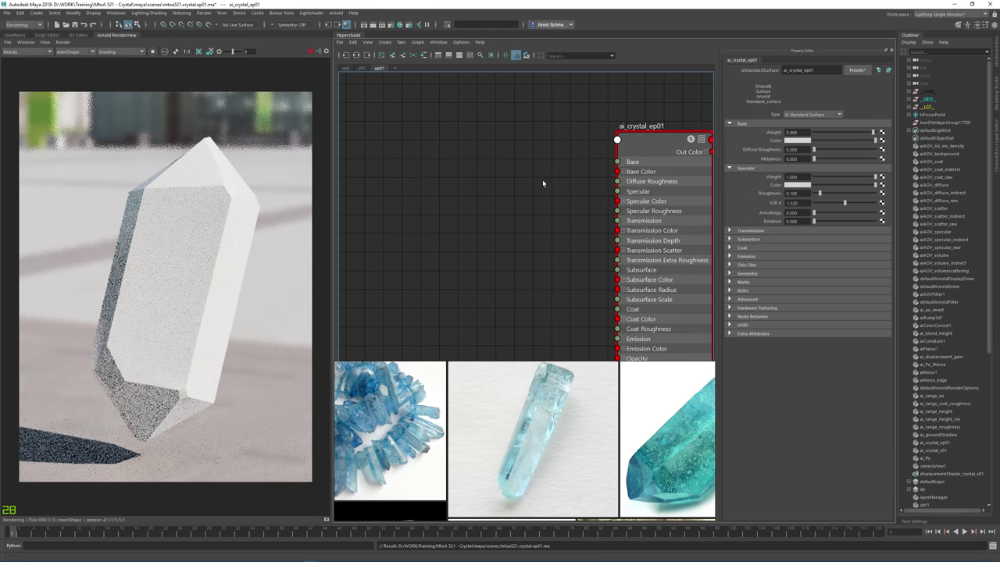
{"action": "key", "text": "ctrl+s"}
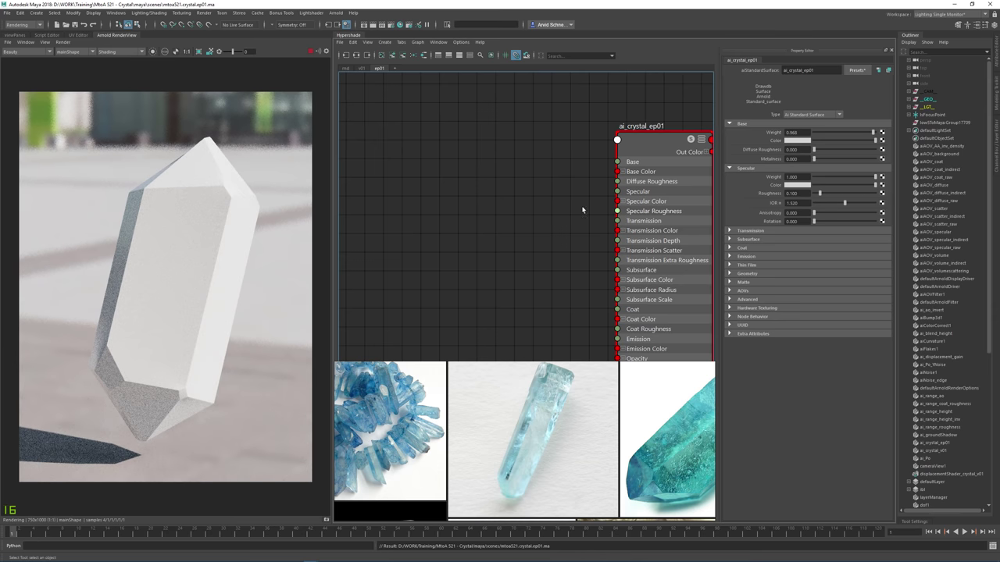
Create an aiAmbientOcclusion node in the shader network and place it beside the ai_crystal_ep01 shader.
{"action": "scroll", "coordinate": [556, 195], "scroll_direction": "down", "scroll_amount": 2}
{"action": "middle_click_drag", "start_coordinate": [556, 194], "coordinate": [540, 148], "text": "alt"}
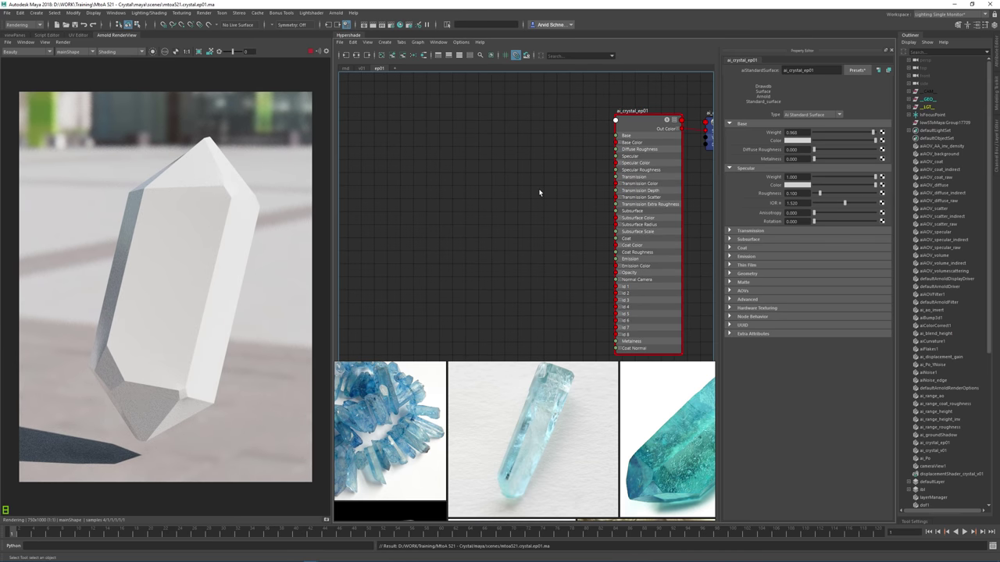
{"action": "key", "text": "Tab"}
{"action": "type", "text": "ai"}
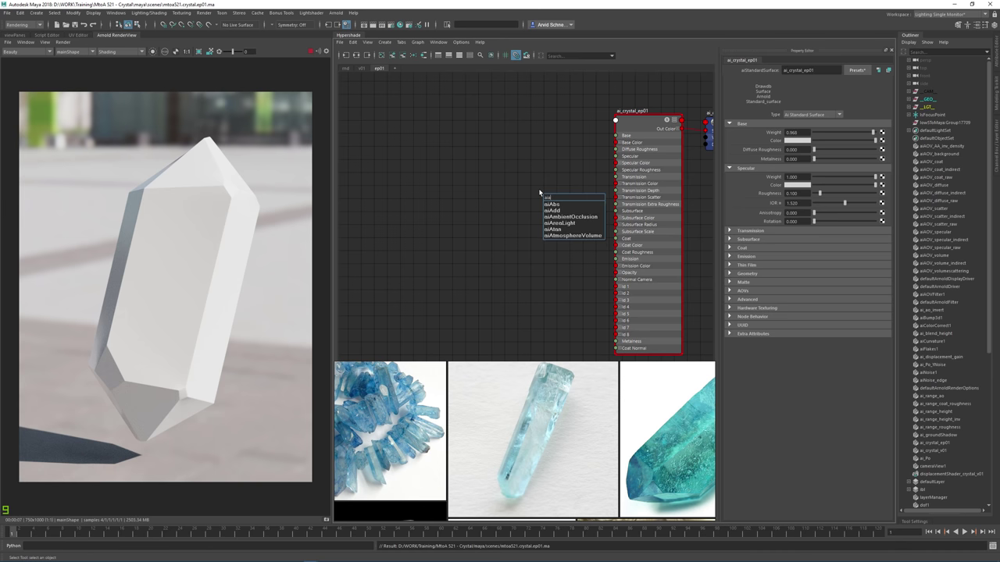
{"action": "key", "text": "Down"}
{"action": "key", "text": "Down"}
{"action": "key", "text": "Down"}
{"action": "key", "text": "Return"}
{"action": "left_click_drag", "start_coordinate": [576, 200], "coordinate": [493, 184]}
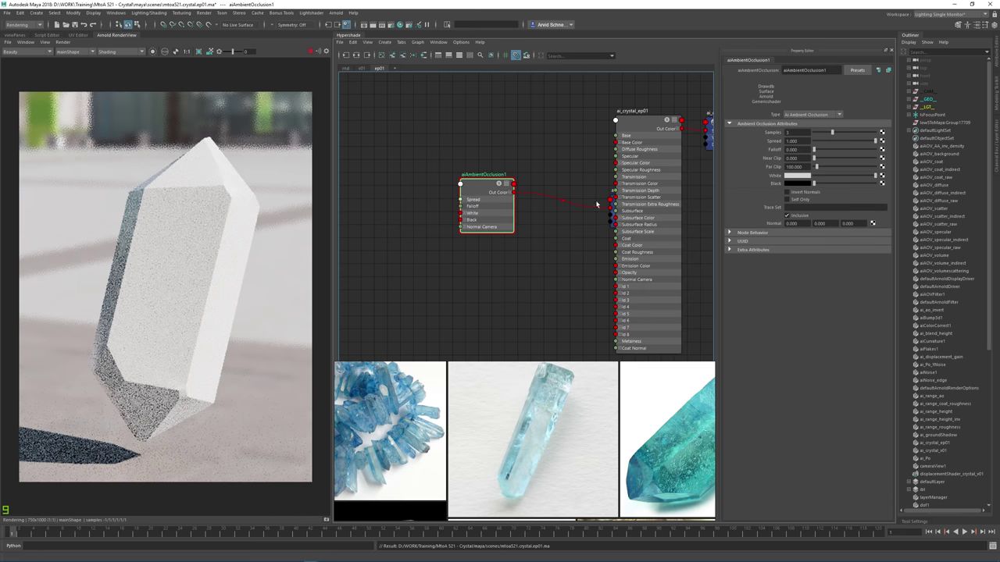
Spread out the ambient occlusion node, its shading group and the crystal shader, and limit rendering to a small crop region.
{"action": "left_click_drag", "start_coordinate": [645, 126], "coordinate": [673, 142]}
{"action": "left_click_drag", "start_coordinate": [628, 211], "coordinate": [534, 173]}
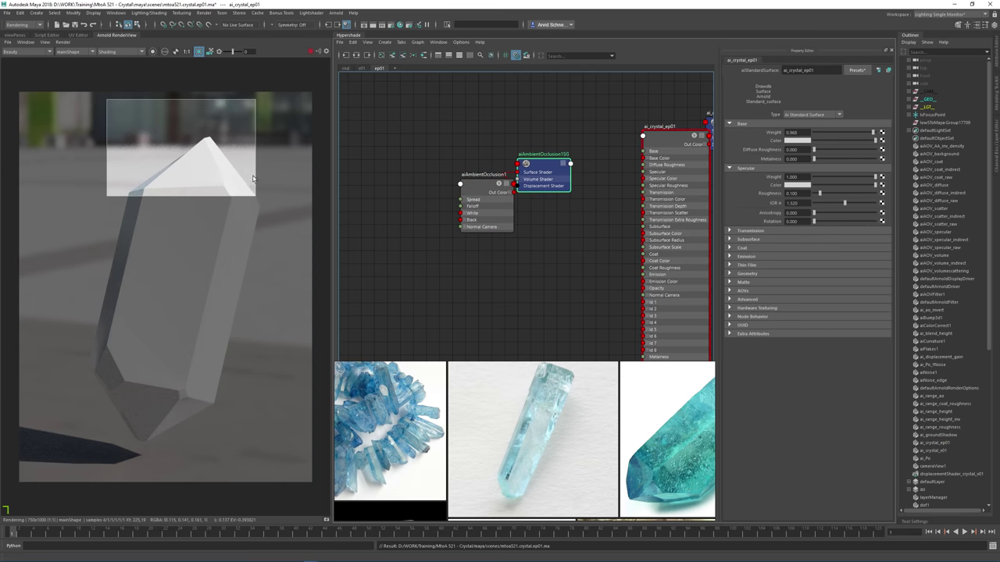
{"action": "left_click_drag", "start_coordinate": [51, 130], "coordinate": [153, 211]}
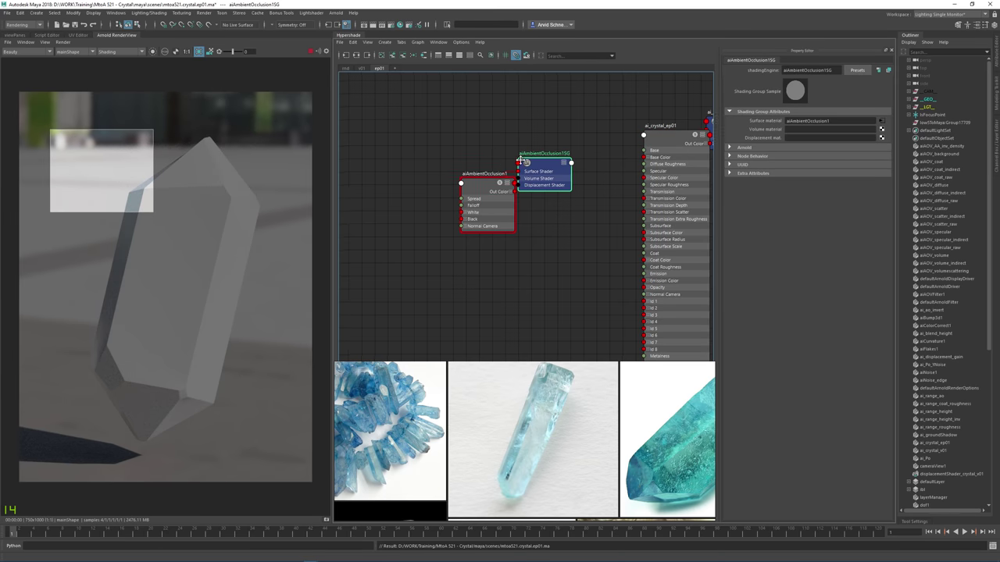
{"action": "middle_click_drag", "start_coordinate": [494, 200], "coordinate": [522, 201], "text": "alt"}
{"action": "left_click_drag", "start_coordinate": [523, 200], "coordinate": [432, 170]}
{"action": "left_click_drag", "start_coordinate": [577, 172], "coordinate": [558, 162]}
Create an aiCurvature node and place it below the aiAmbientOcclusion1 node.
{"action": "left_click_drag", "start_coordinate": [575, 235], "coordinate": [510, 228]}
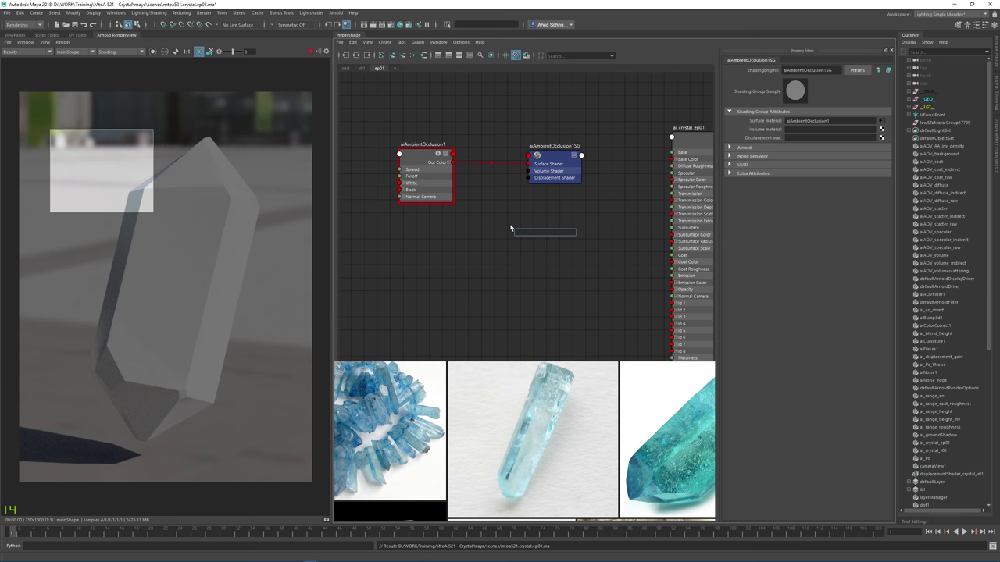
{"action": "type", "text": "aicurv"}
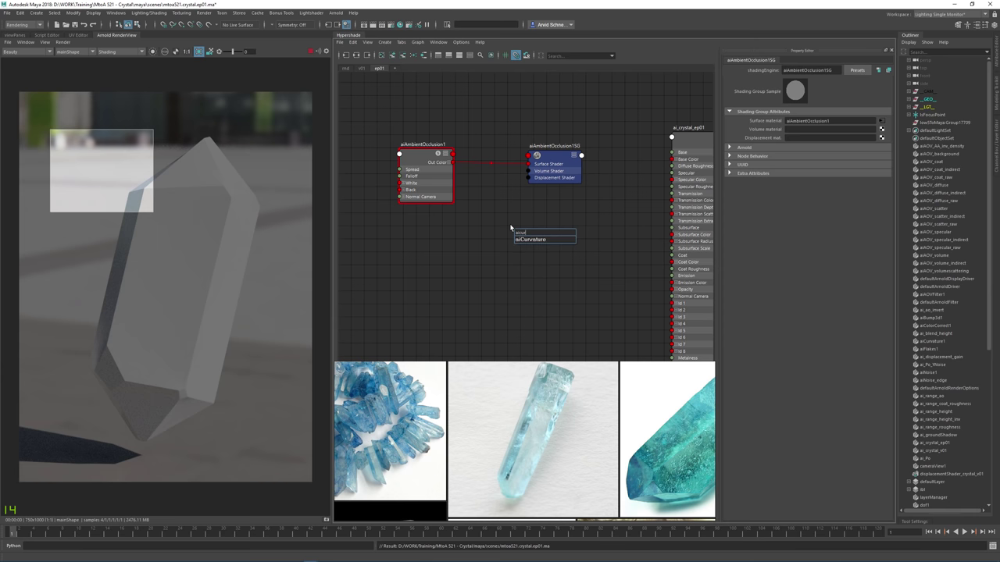
{"action": "key", "text": "Return"}
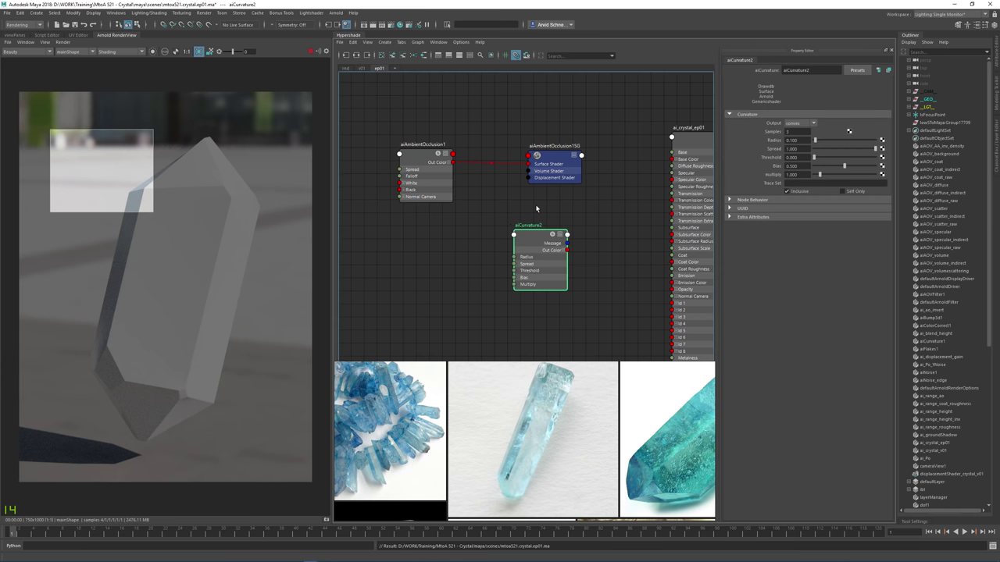
{"action": "left_click_drag", "start_coordinate": [538, 239], "coordinate": [415, 224]}
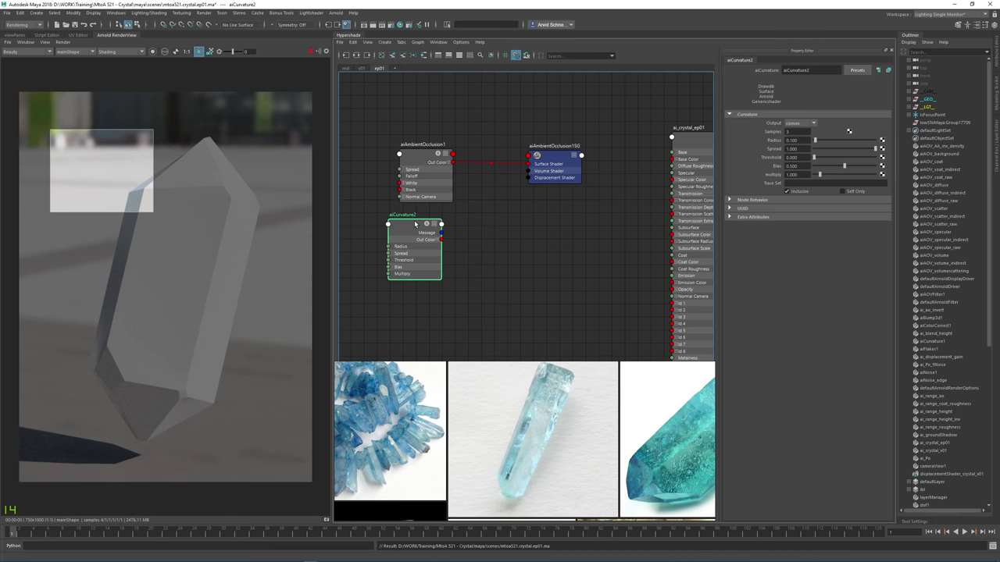
Line up the aiCurvature2 node under the ambient occlusion node and show all of its attributes.
{"action": "left_click", "coordinate": [416, 164]}
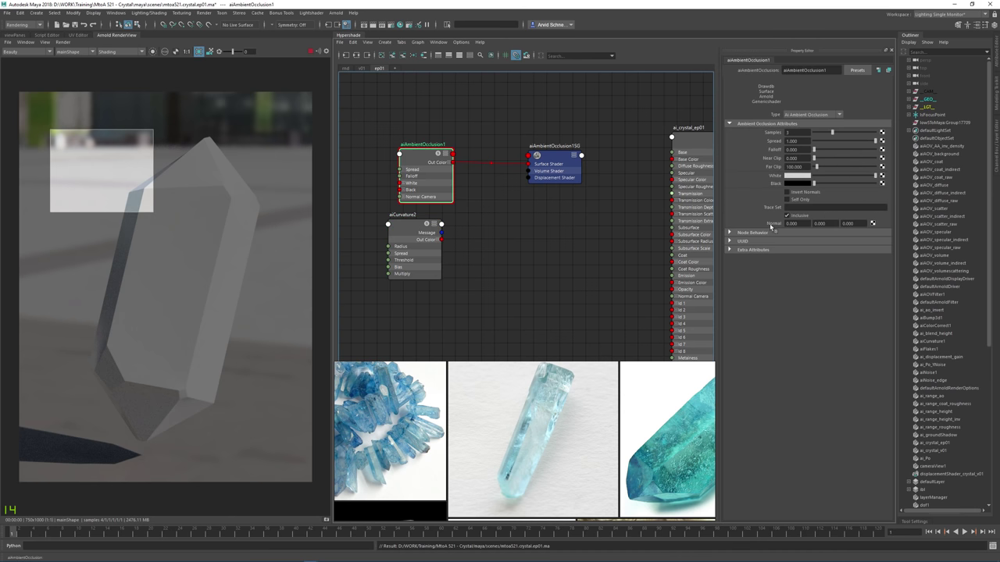
{"action": "left_click_drag", "start_coordinate": [402, 233], "coordinate": [420, 229]}
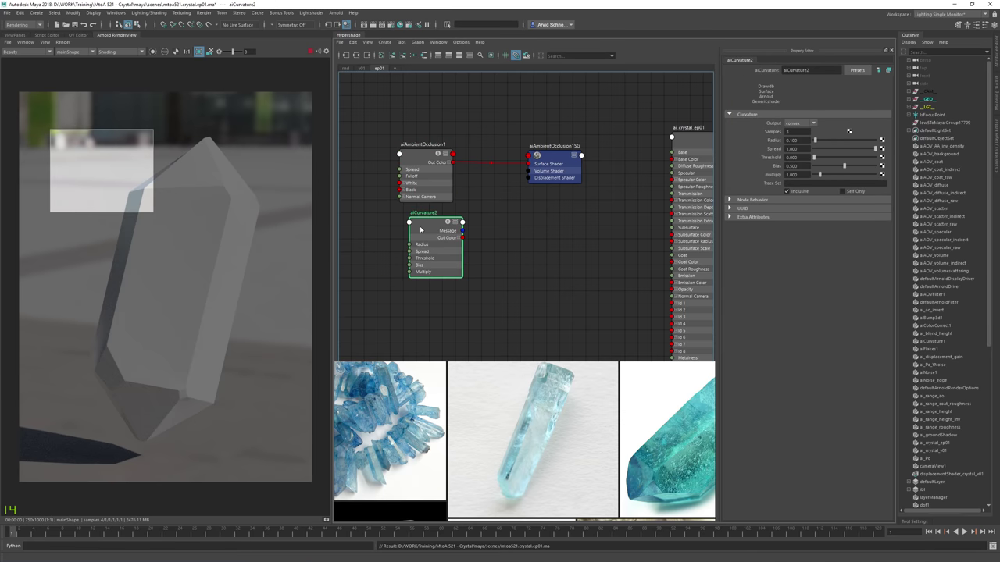
{"action": "right_click", "coordinate": [420, 229]}
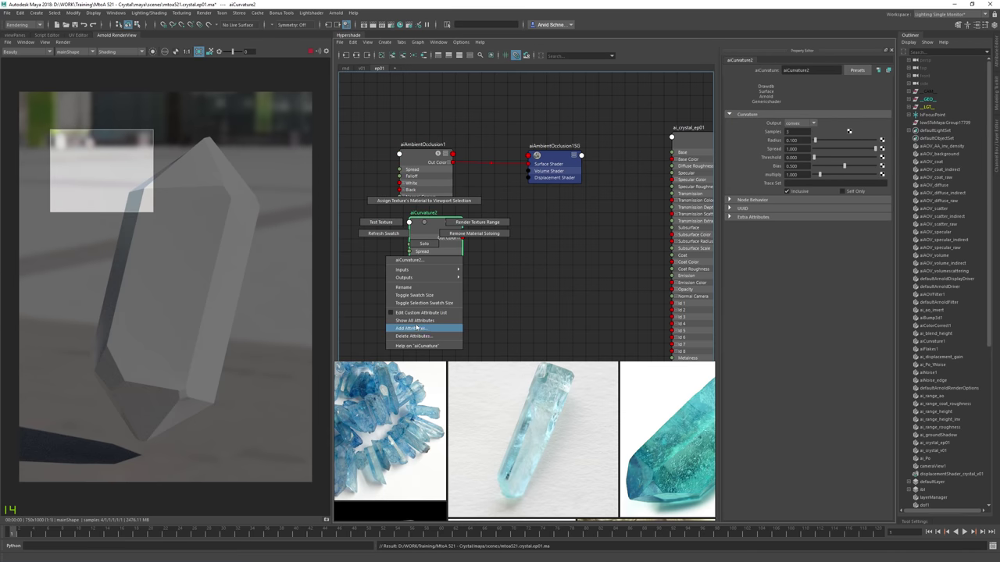
{"action": "left_click", "coordinate": [415, 321]}
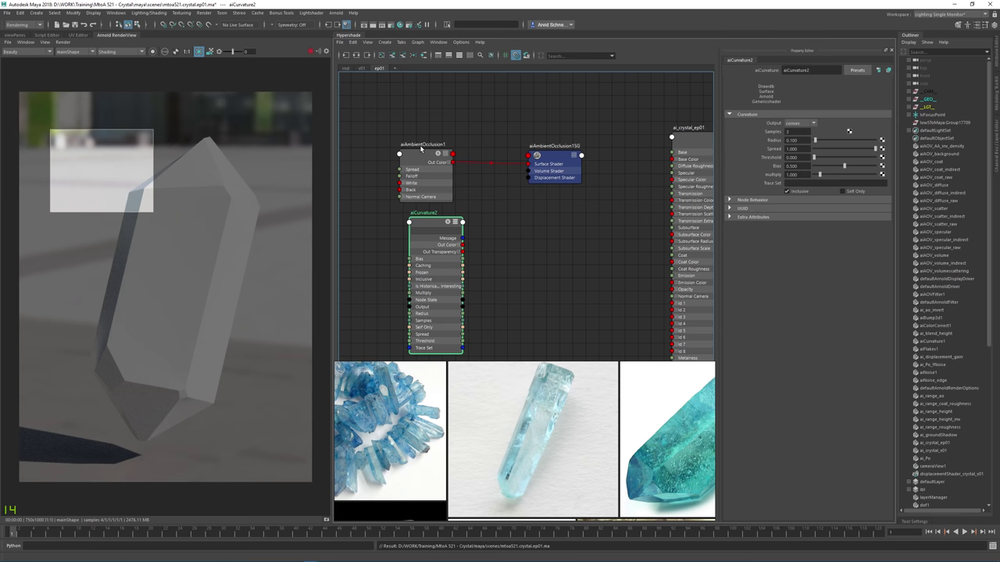
Delete the ambient occlusion shading group and connect aiAmbientOcclusion1's Out Color to Id 1 of ai_crystal_ep01.
{"action": "left_click", "coordinate": [552, 156]}
{"action": "key", "text": "Delete"}
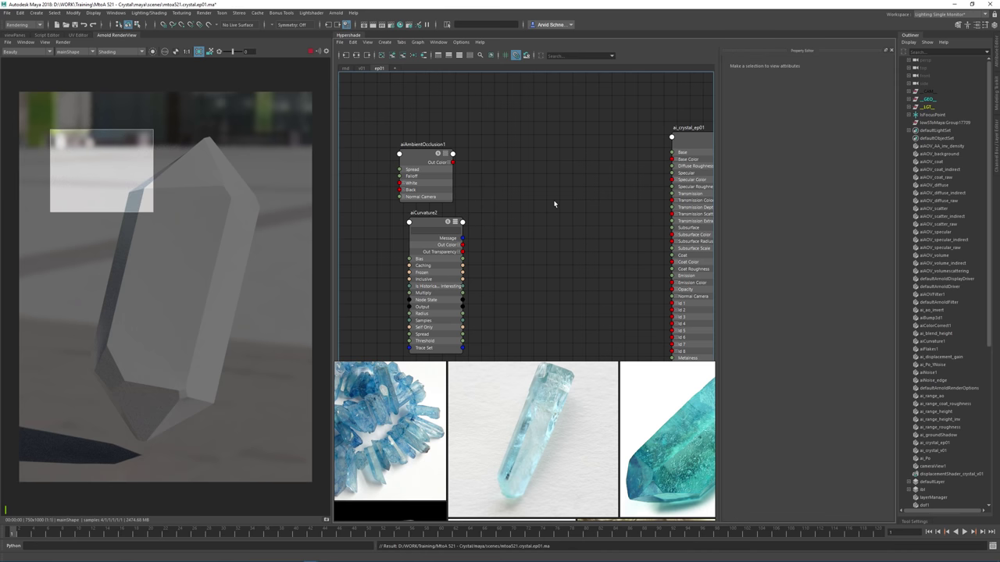
{"action": "left_click_drag", "start_coordinate": [419, 159], "coordinate": [456, 148]}
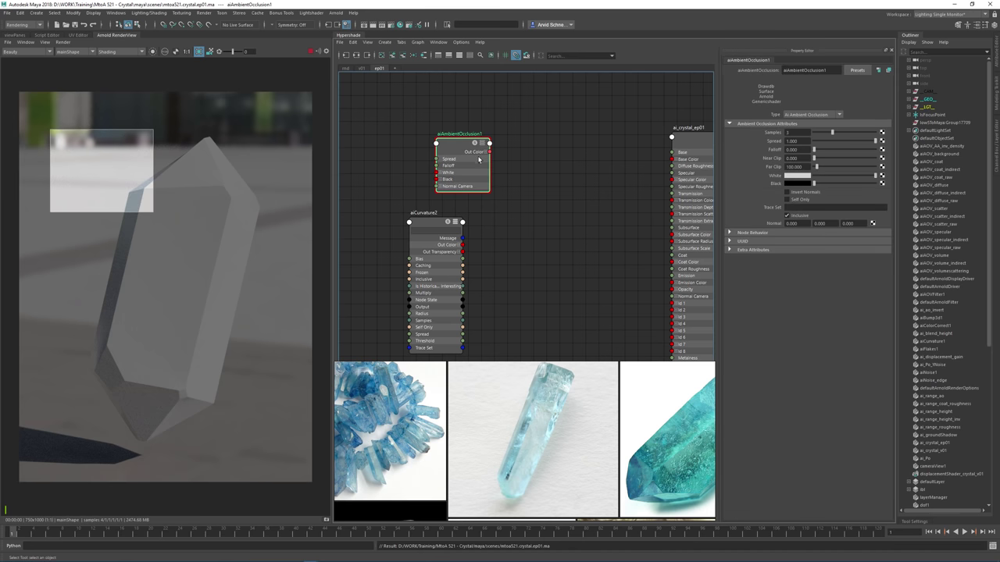
{"action": "middle_click_drag", "start_coordinate": [537, 197], "coordinate": [507, 188], "text": "alt"}
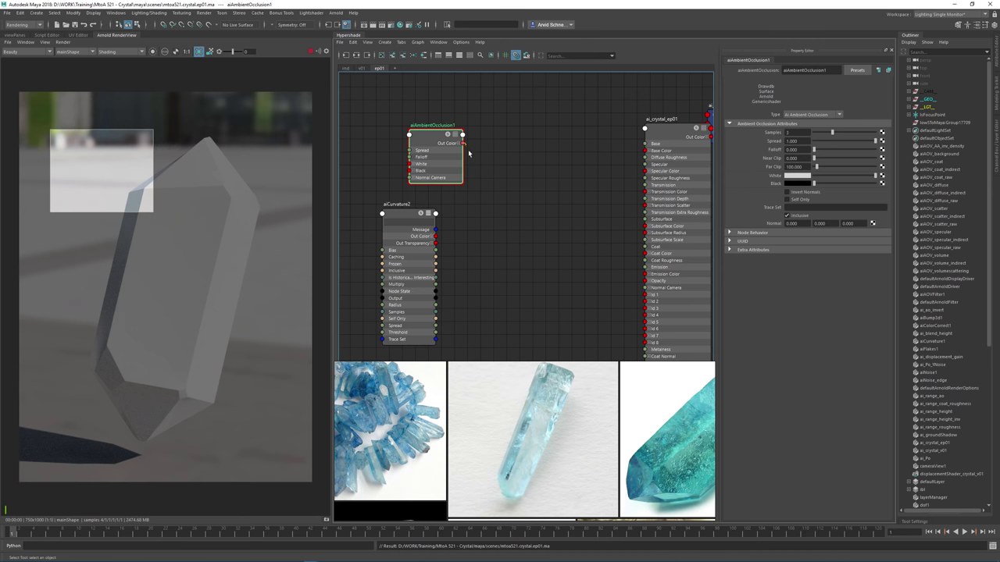
{"action": "left_click_drag", "start_coordinate": [463, 143], "coordinate": [654, 296]}
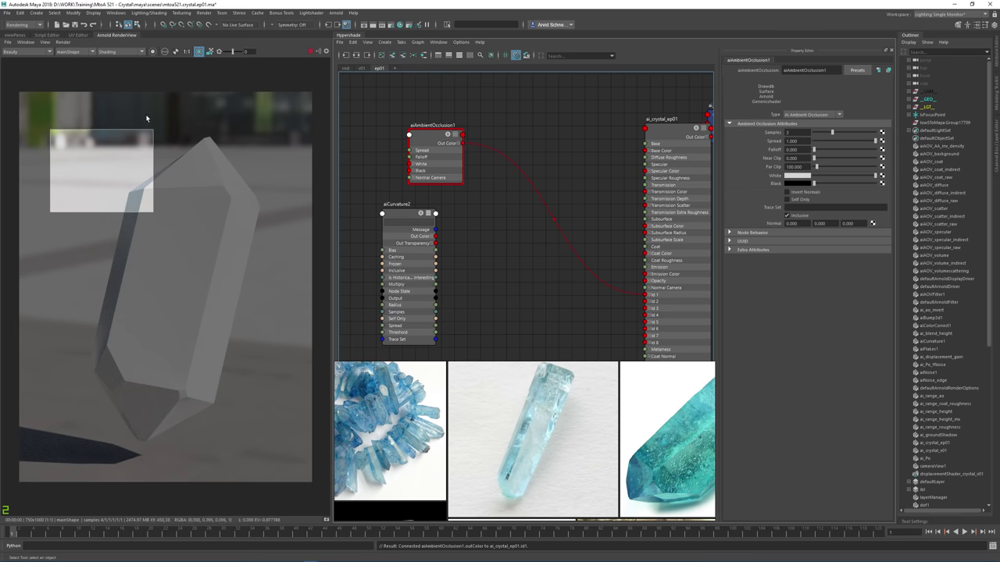
Move aiAmbientOcclusion1 closer to the shader and isolate its output in the RenderView, cropped to the crystal's upper part.
{"action": "left_click_drag", "start_coordinate": [151, 120], "coordinate": [266, 224]}
{"action": "left_click_drag", "start_coordinate": [429, 136], "coordinate": [492, 255]}
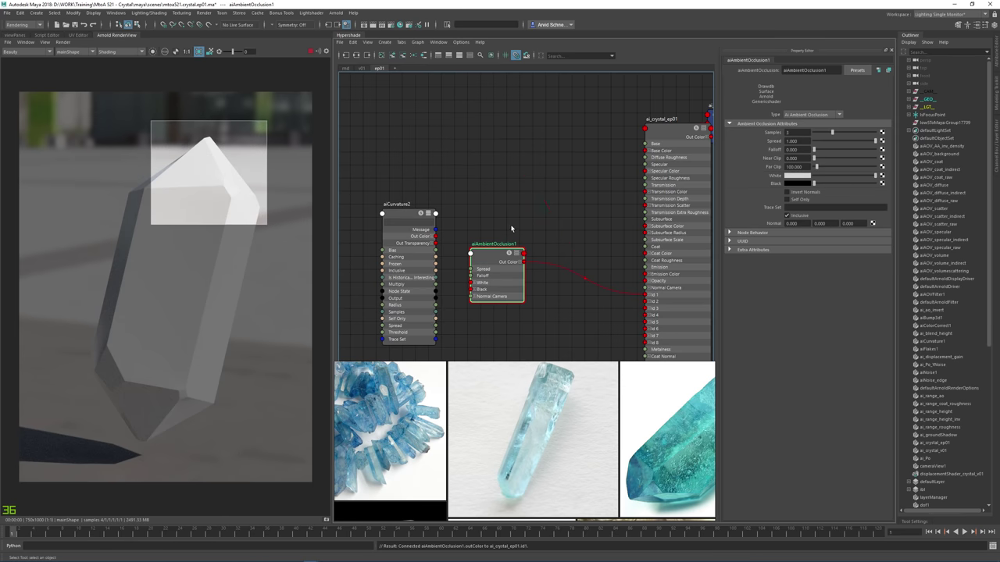
{"action": "left_click", "coordinate": [579, 281]}
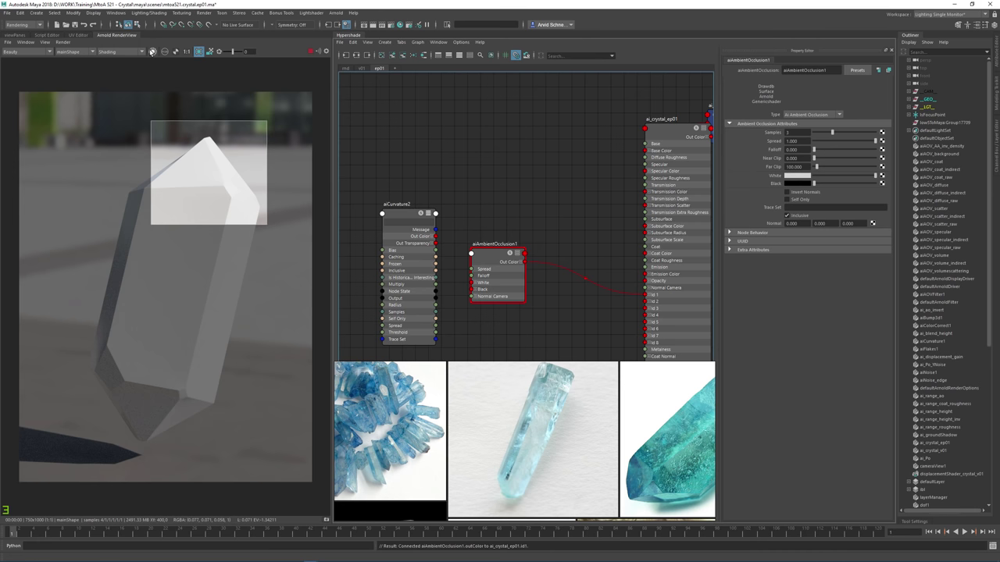
{"action": "left_click", "coordinate": [153, 52]}
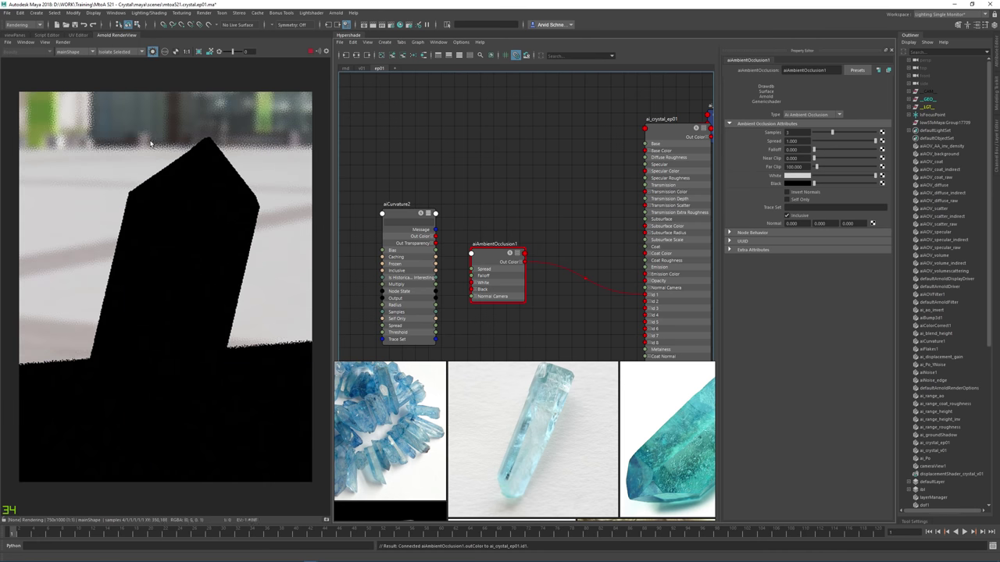
{"action": "left_click_drag", "start_coordinate": [118, 115], "coordinate": [281, 258]}
{"action": "left_click", "coordinate": [488, 260]}
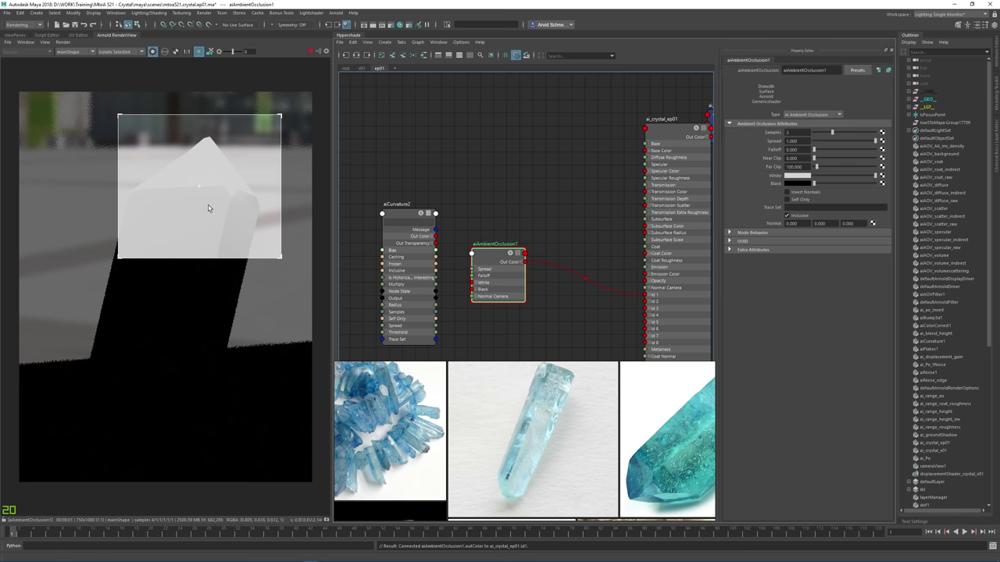
Enable Invert Normals on aiAmbientOcclusion1 and swap its colours, making White black and Black white.
{"action": "left_click", "coordinate": [812, 193]}
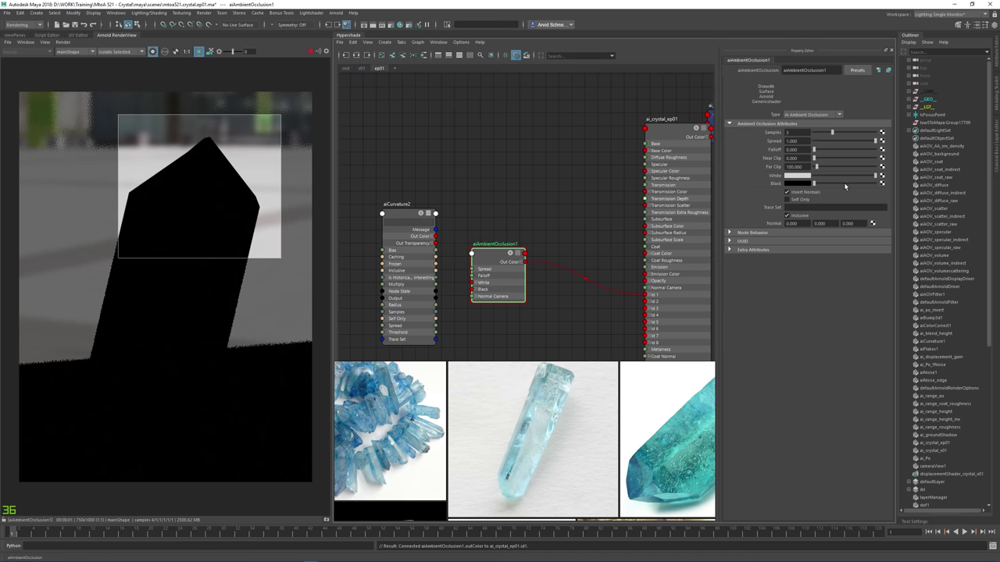
{"action": "left_click_drag", "start_coordinate": [875, 176], "coordinate": [908, 188]}
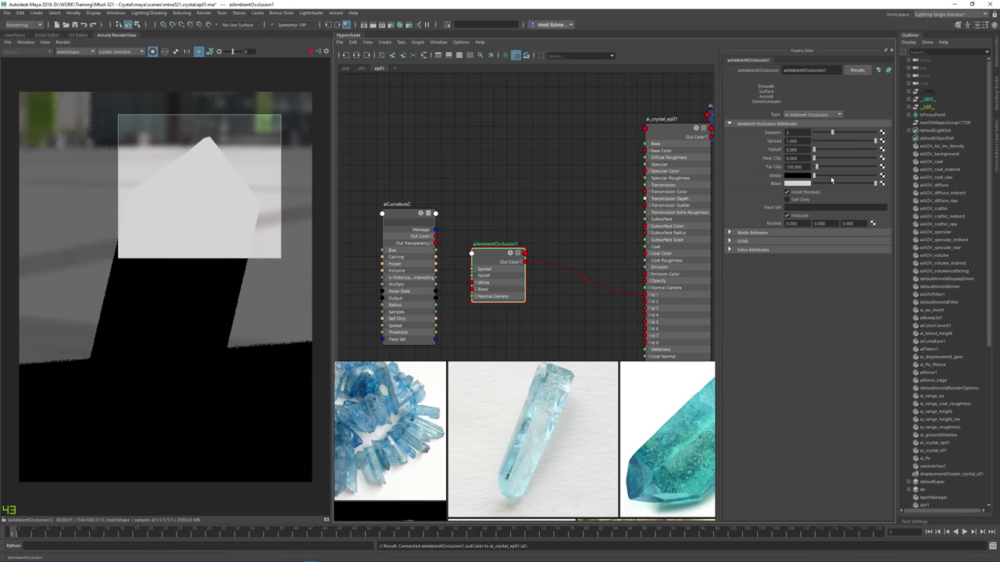
Set the ambient occlusion's Far Clip to 2, and reduce it further to about 0.6 for thinner edge highlights.
{"action": "left_click_drag", "start_coordinate": [803, 167], "coordinate": [721, 164]}
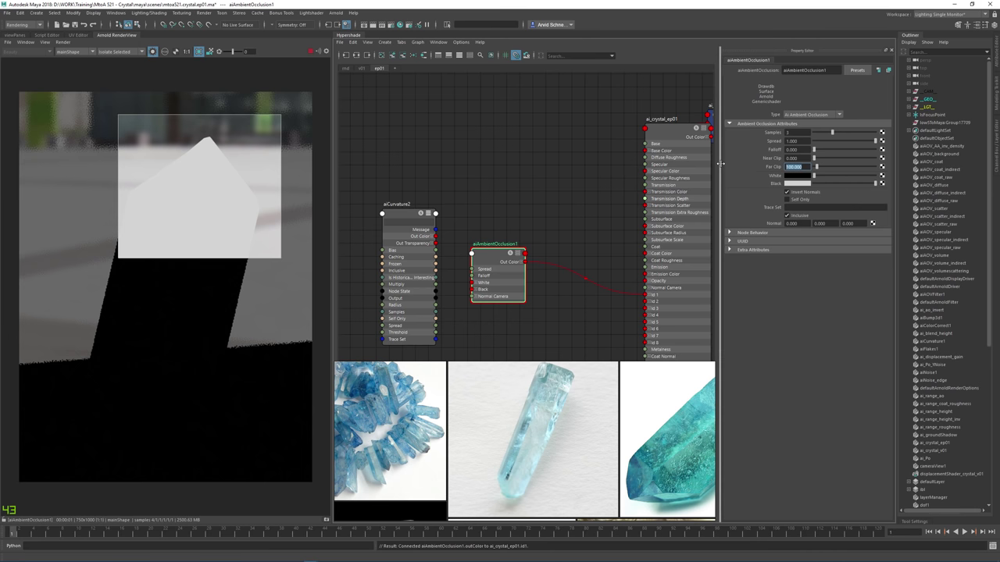
{"action": "type", "text": "2"}
{"action": "key", "text": "Return"}
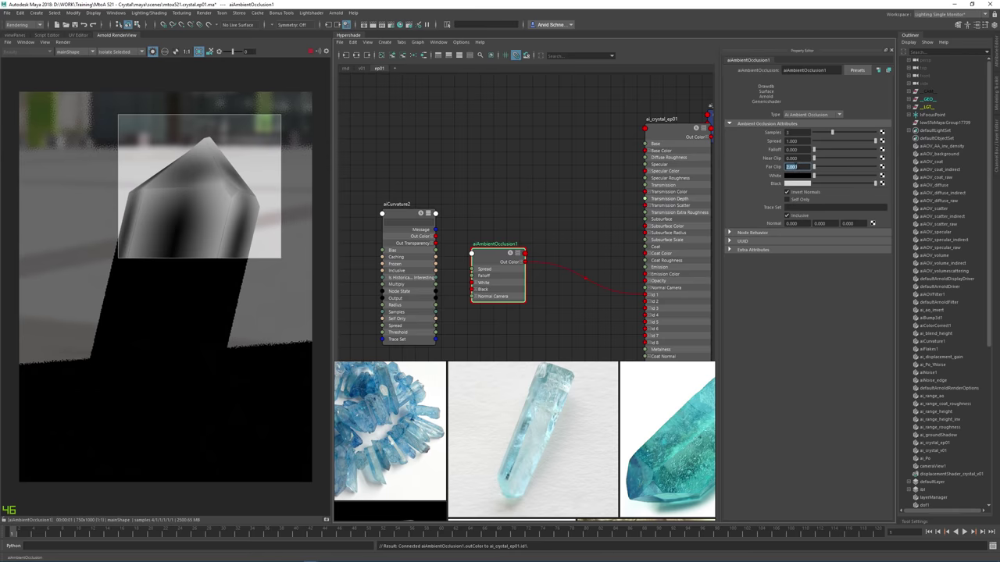
{"action": "left_click_drag", "start_coordinate": [800, 166], "coordinate": [752, 163], "text": "ctrl"}
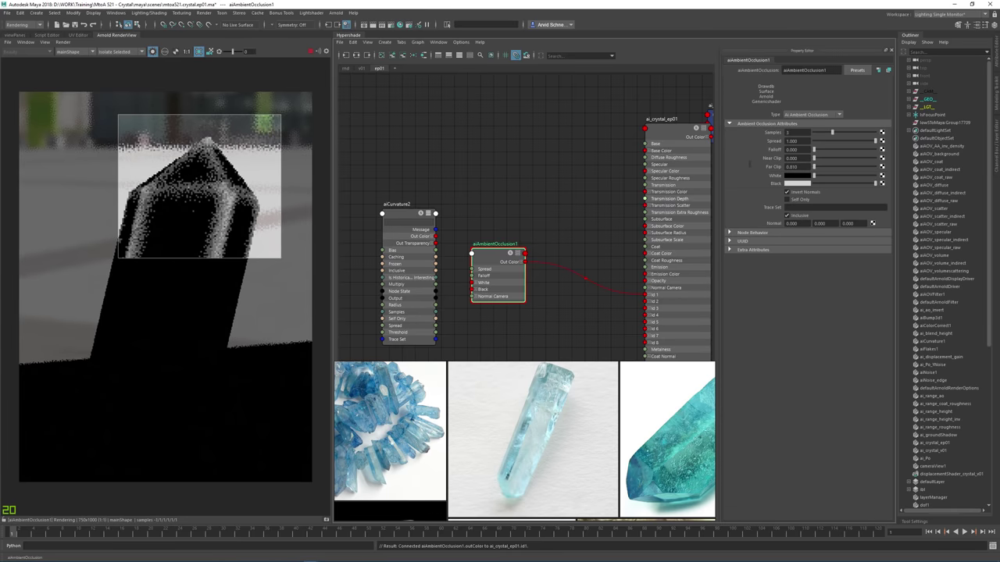
Connect aiCurvature2's Out Color to Id 2 of the ai_crystal_ep01 shader.
{"action": "middle_click_drag", "start_coordinate": [514, 177], "coordinate": [524, 149], "text": "alt"}
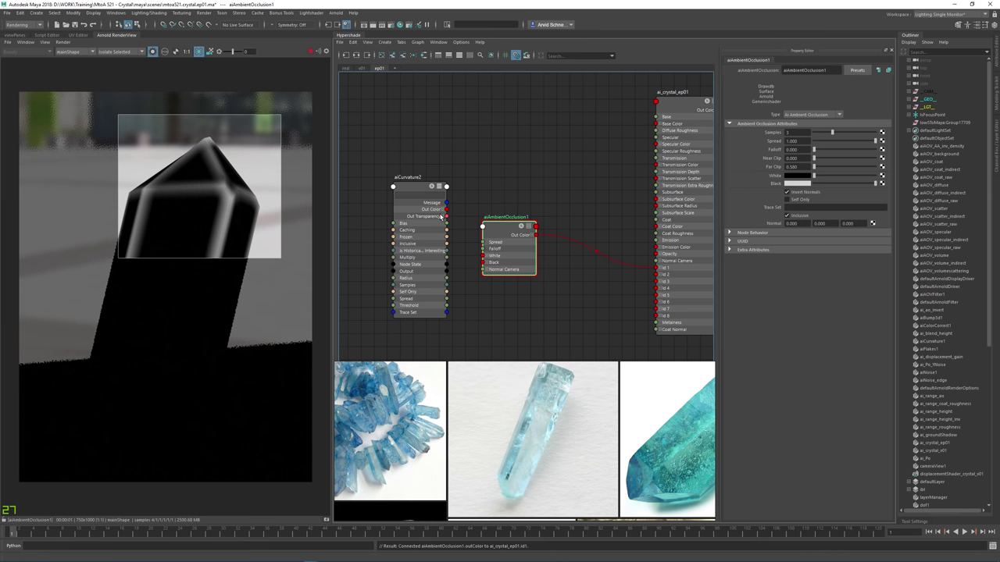
{"action": "left_click_drag", "start_coordinate": [447, 212], "coordinate": [656, 275]}
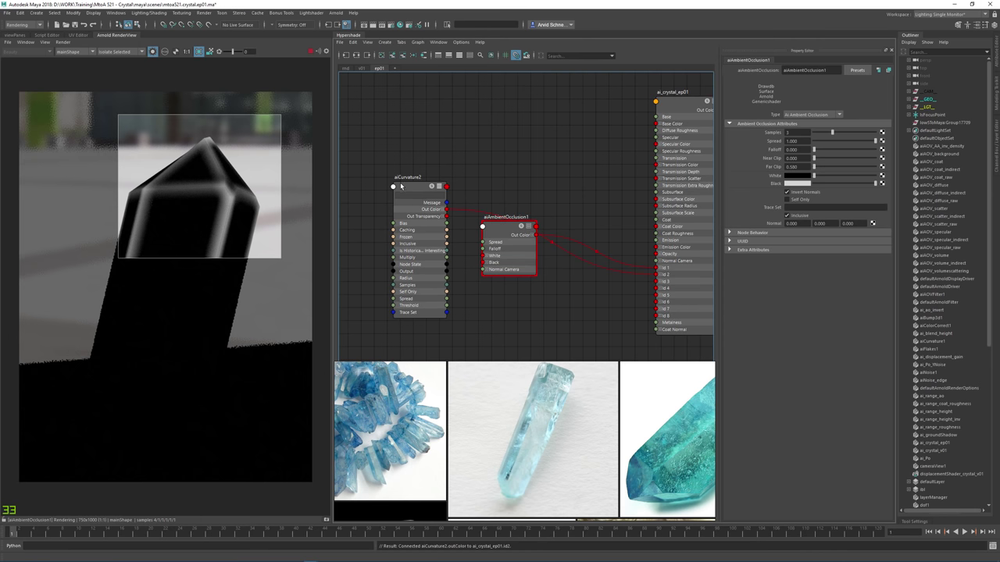
Place aiCurvature2 below aiAmbientOcclusion1 and set its Radius to about 0.71.
{"action": "left_click_drag", "start_coordinate": [403, 187], "coordinate": [428, 275]}
{"action": "left_click_drag", "start_coordinate": [814, 140], "coordinate": [822, 140]}
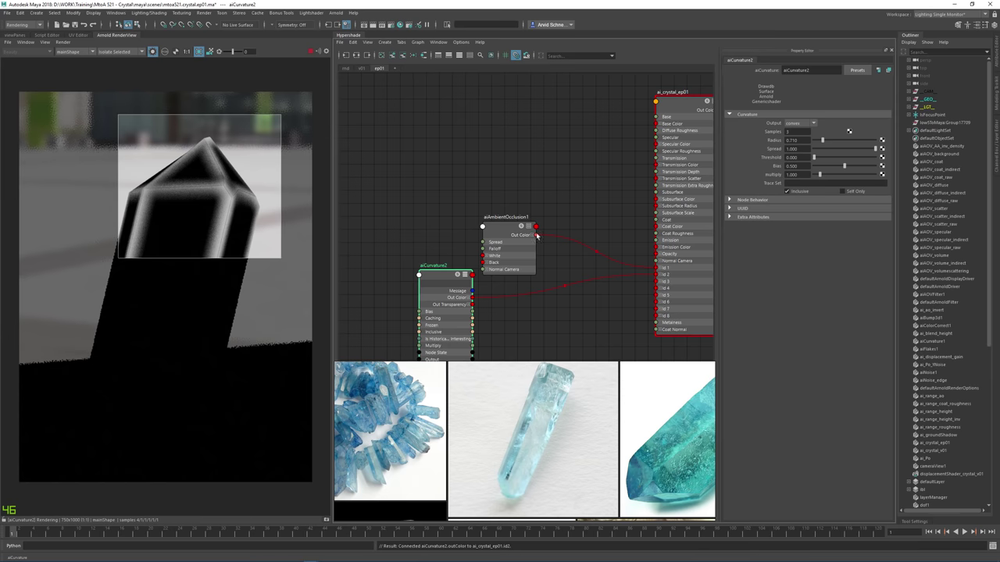
Enable Self Only on the aiAmbientOcclusion1 node.
{"action": "left_click", "coordinate": [506, 230]}
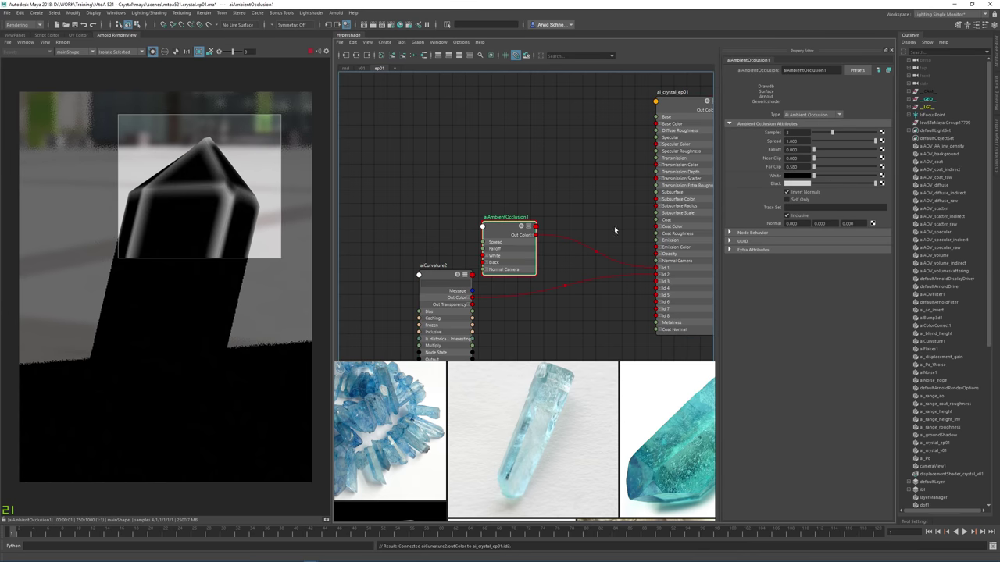
{"action": "left_click", "coordinate": [797, 200]}
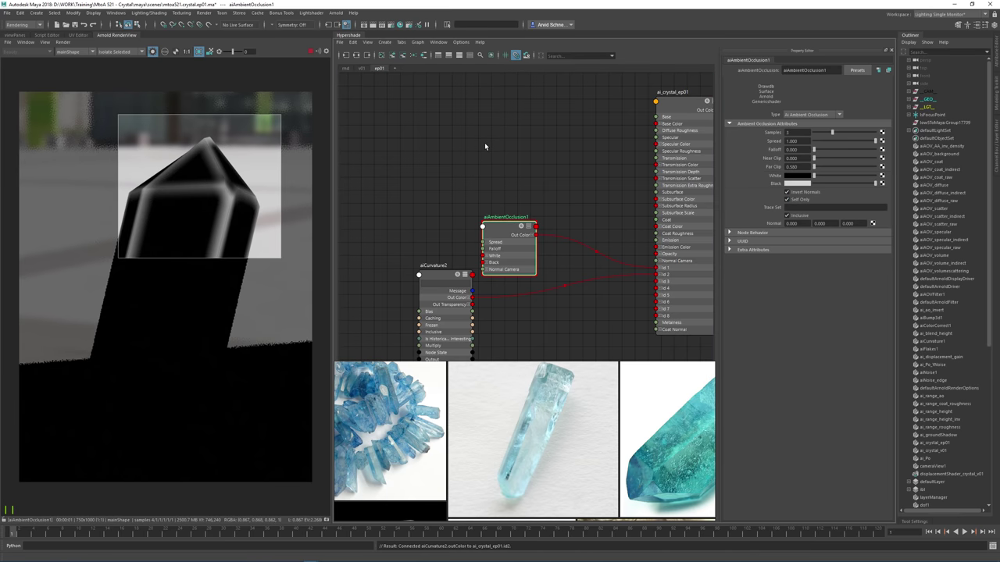
Move aiCurvature2 well below the ambient occlusion node and redraw the render region over the crystal's upper part.
{"action": "middle_click_drag", "start_coordinate": [537, 146], "coordinate": [571, 89], "text": "alt"}
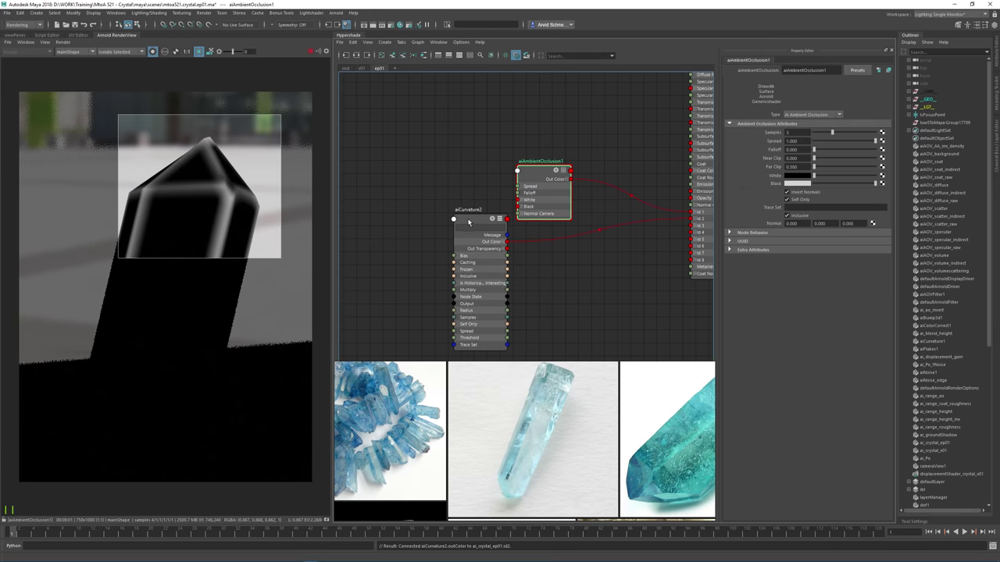
{"action": "left_click_drag", "start_coordinate": [468, 222], "coordinate": [458, 327]}
{"action": "middle_click_drag", "start_coordinate": [509, 164], "coordinate": [504, 179], "text": "alt"}
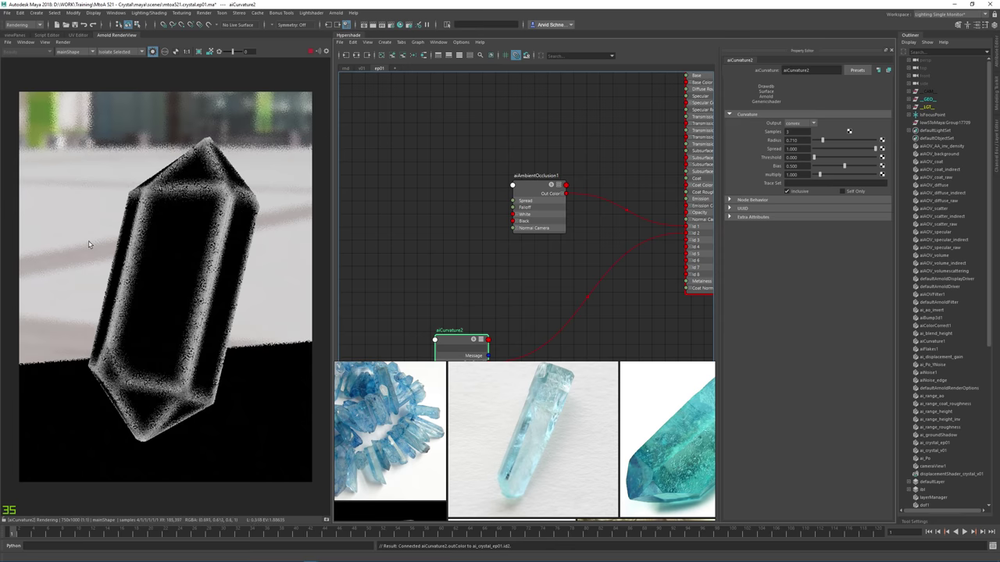
{"action": "left_click_drag", "start_coordinate": [89, 129], "coordinate": [281, 239], "text": "shift"}
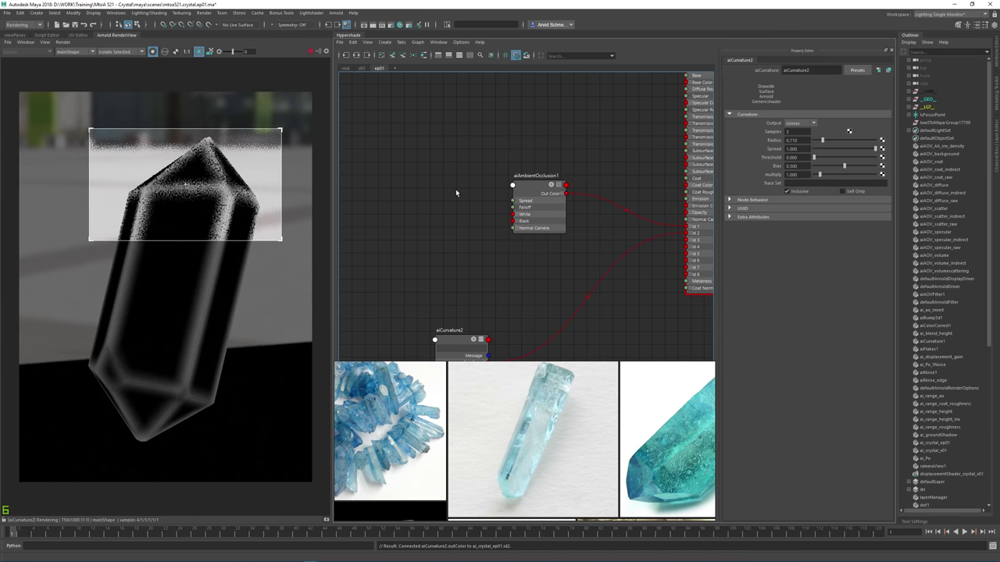
Create an aiNoise node and place it to the left of aiAmbientOcclusion1.
{"action": "key", "text": "Tab"}
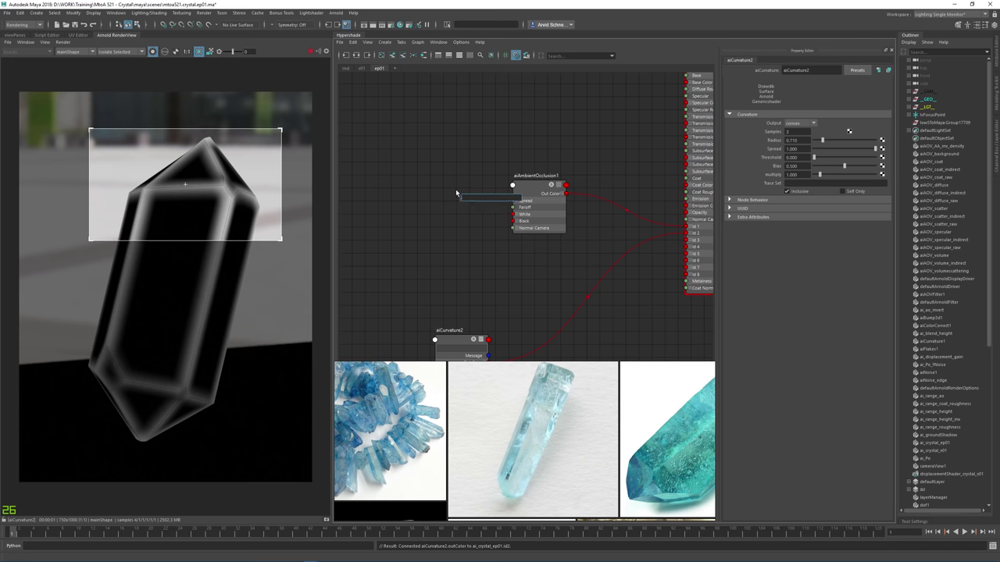
{"action": "type", "text": "ai"}
{"action": "key", "text": "BackSpace"}
{"action": "key", "text": "BackSpace"}
{"action": "type", "text": "ainoi"}
{"action": "key", "text": "Return"}
{"action": "left_click_drag", "start_coordinate": [460, 207], "coordinate": [367, 200]}
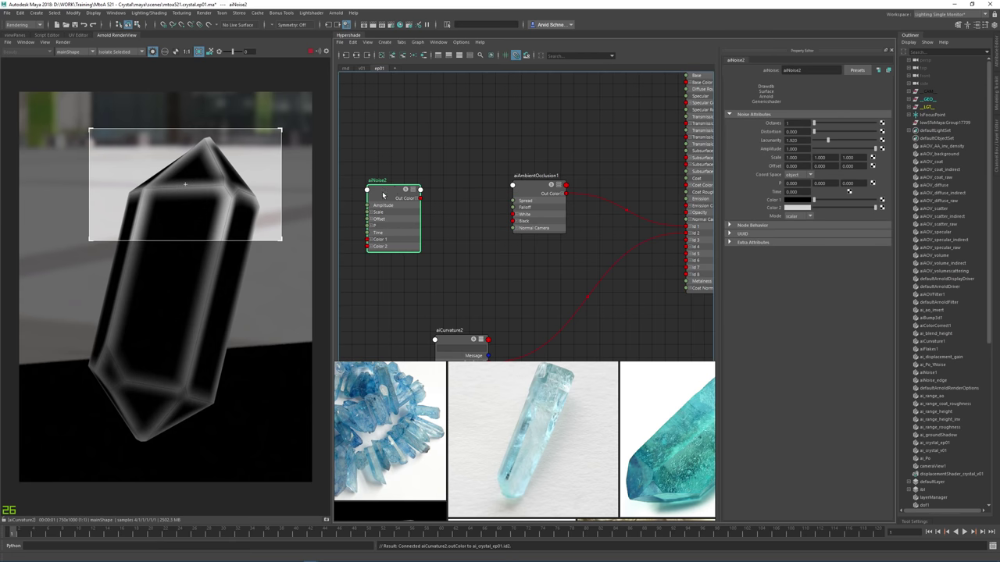
Try aiNoise2's Out Color directly in aiAmbientOcclusion1's Normal Camera input and compare the isolated outputs of both nodes.
{"action": "middle_click_drag", "start_coordinate": [481, 201], "coordinate": [516, 205], "text": "alt"}
{"action": "scroll", "coordinate": [513, 204], "scroll_direction": "up", "scroll_amount": 1}
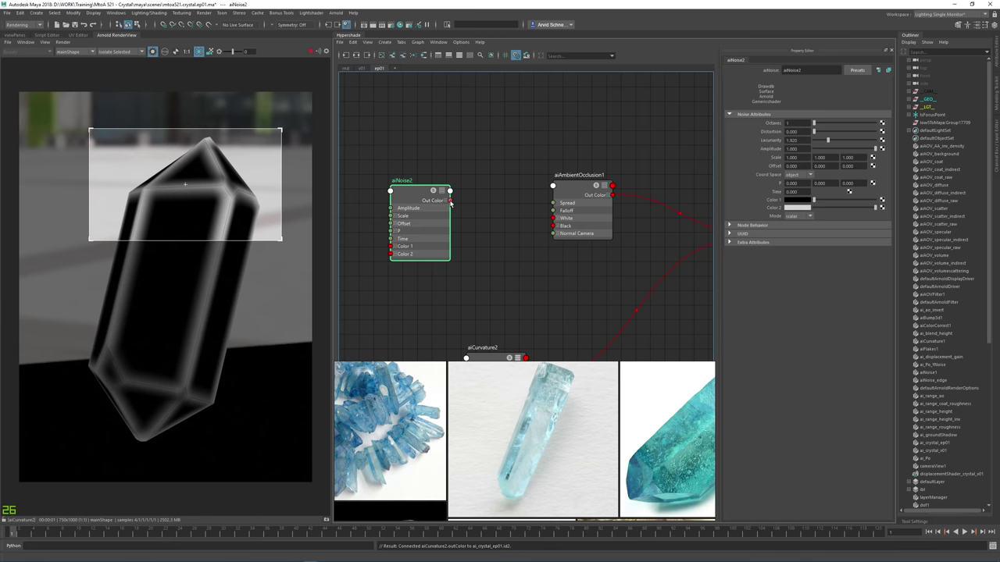
{"action": "left_click_drag", "start_coordinate": [449, 202], "coordinate": [553, 234]}
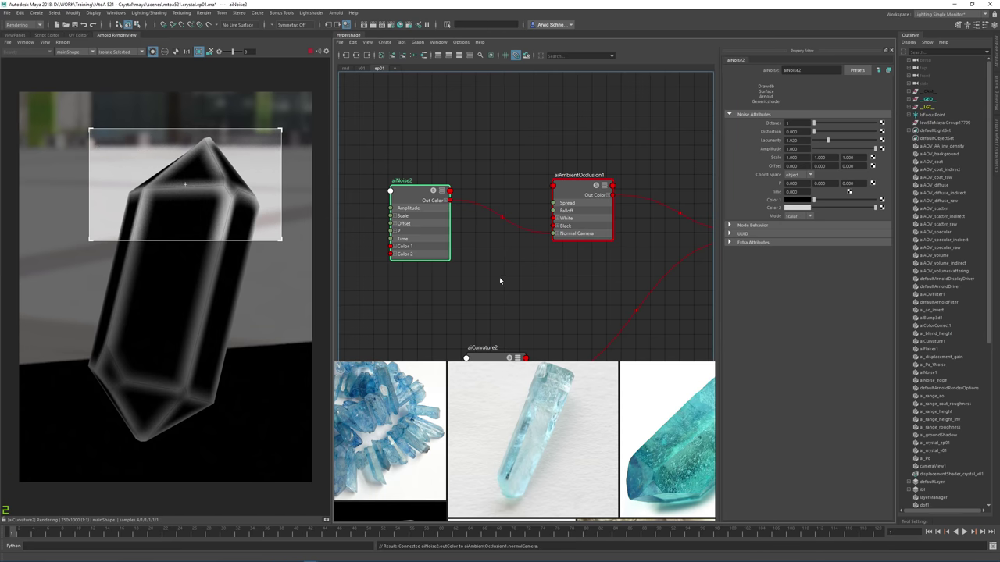
{"action": "left_click", "coordinate": [299, 115]}
{"action": "left_click", "coordinate": [426, 189]}
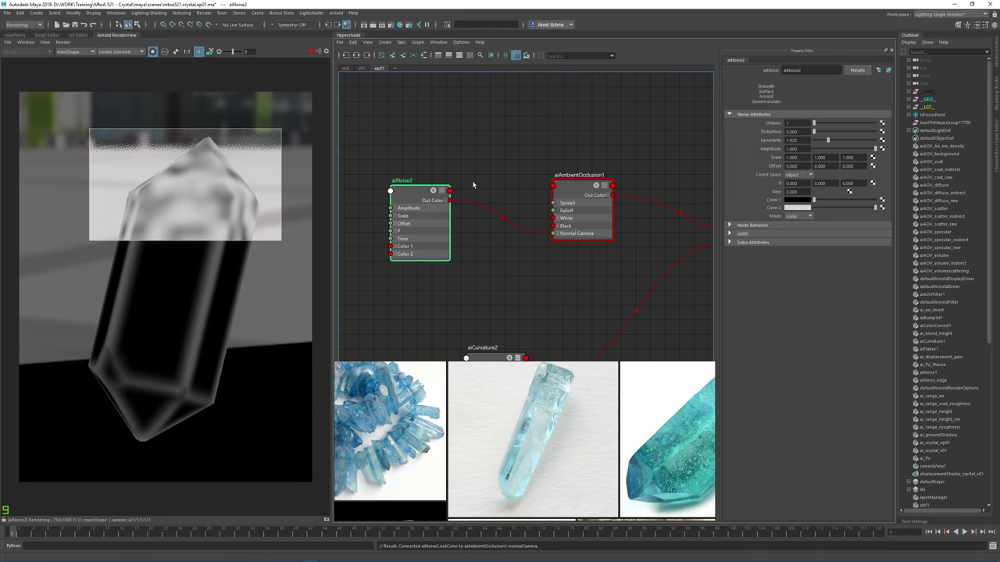
{"action": "left_click", "coordinate": [582, 188]}
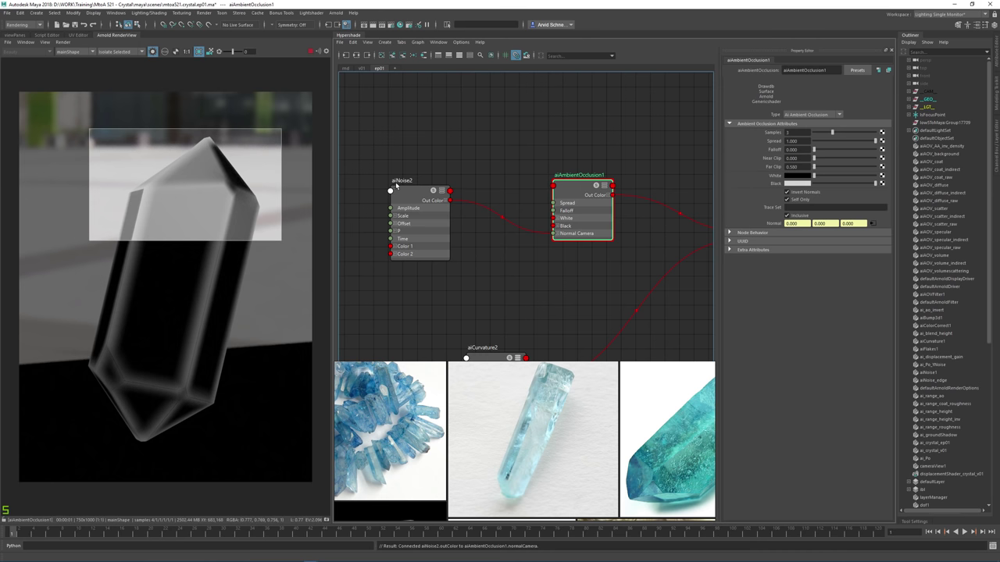
{"action": "left_click", "coordinate": [395, 183]}
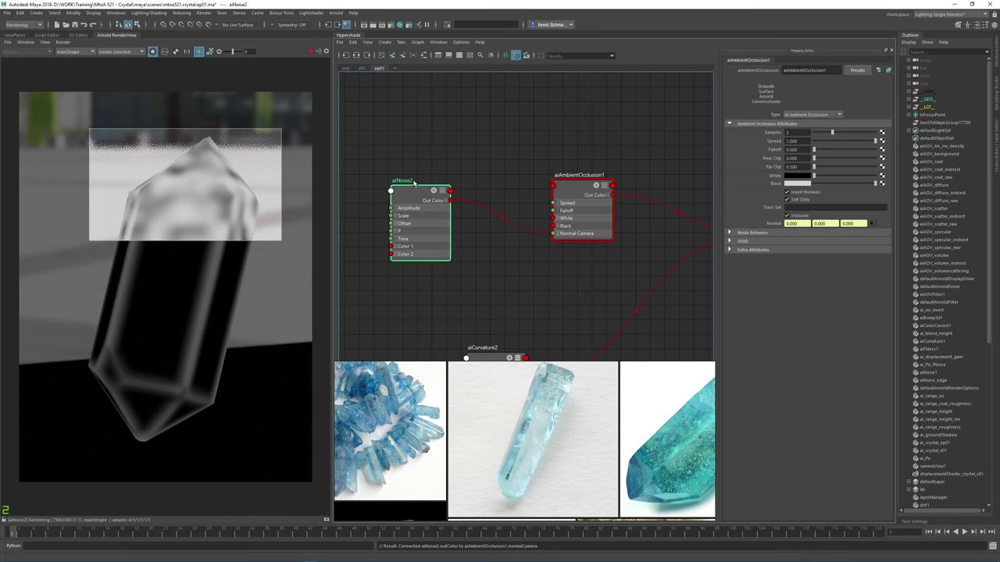
Create an aiBump2d node above the noise and ambient occlusion nodes.
{"action": "left_click", "coordinate": [492, 132]}
{"action": "key", "text": "Tab"}
{"action": "type", "text": "ai"}
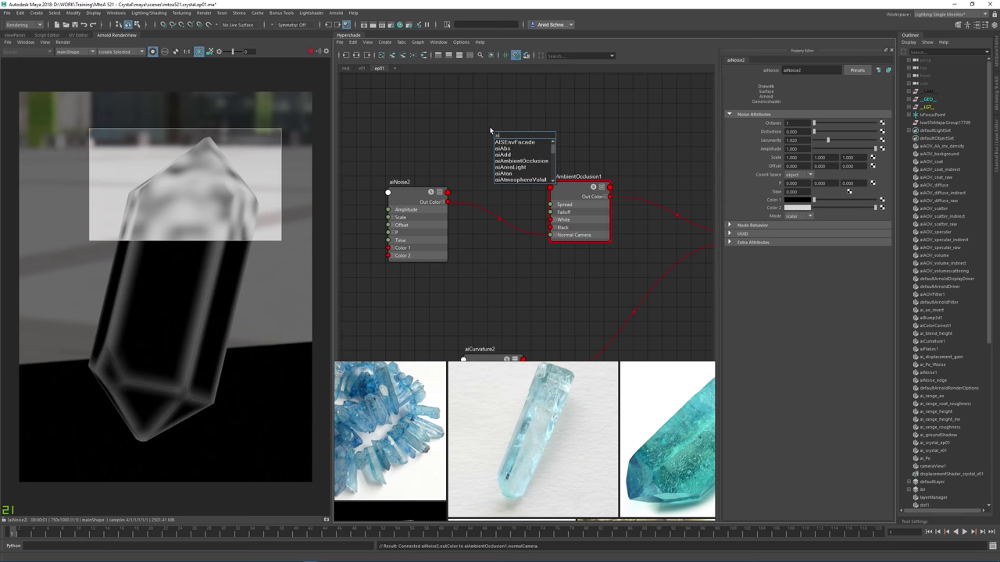
{"action": "type", "text": "bu"}
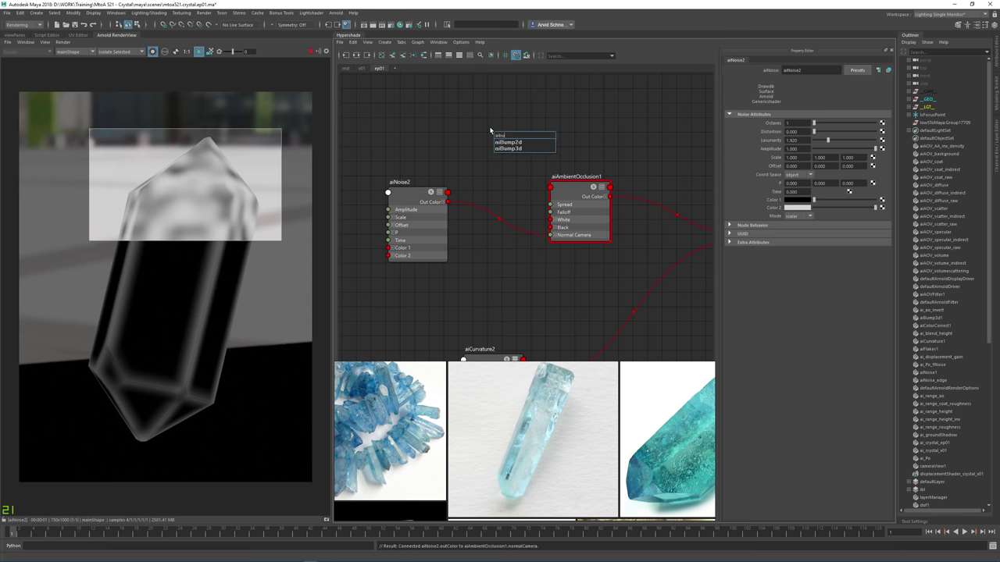
{"action": "key", "text": "Down"}
{"action": "key", "text": "Return"}
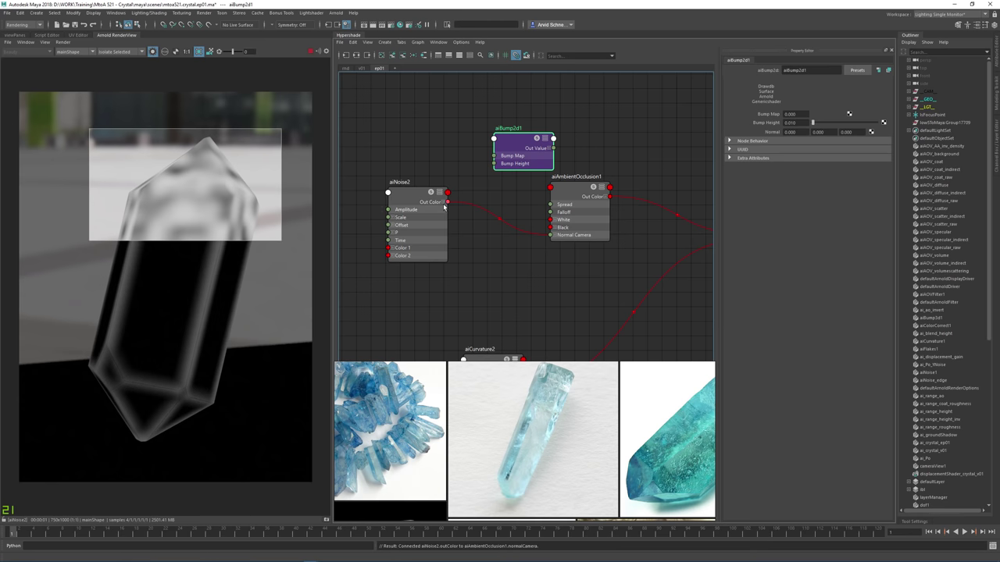
Connect aiNoise2's Out Color R to aiBump2d1's Bump Map and its Out Value to aiAmbientOcclusion1's Normal Camera, spacing the nodes apart.
{"action": "left_click_drag", "start_coordinate": [447, 209], "coordinate": [551, 235]}
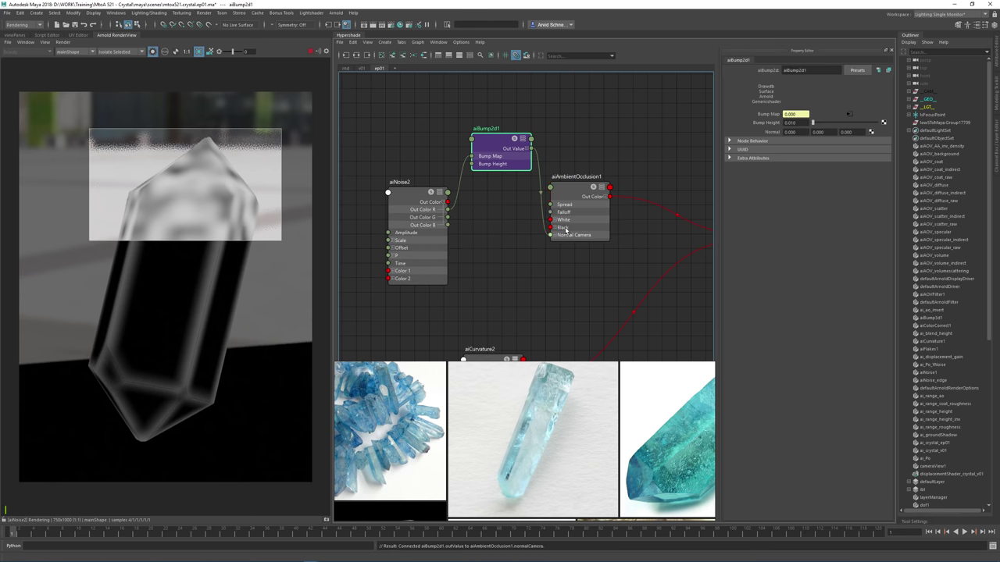
{"action": "left_click", "coordinate": [595, 197]}
{"action": "left_click_drag", "start_coordinate": [595, 197], "coordinate": [654, 207]}
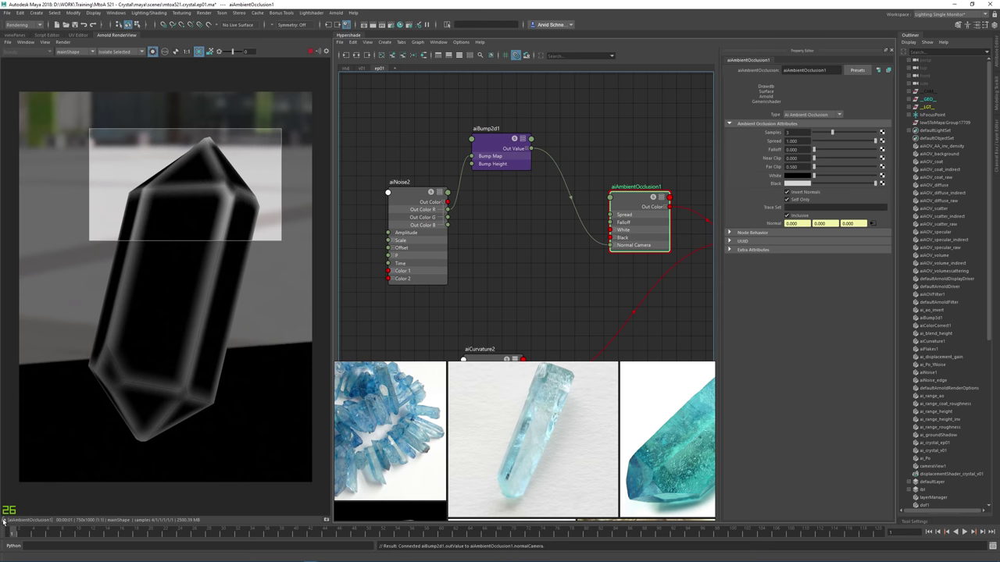
Set aiBump2d1's Bump Height to about 0.44 and redraw the render region around the crystal's upper body.
{"action": "left_click", "coordinate": [479, 145]}
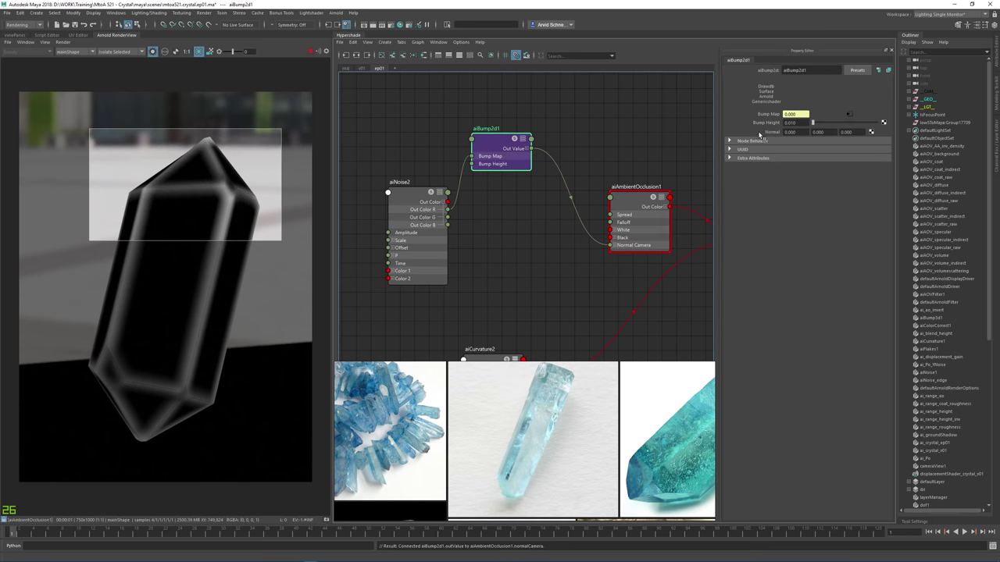
{"action": "left_click_drag", "start_coordinate": [814, 129], "coordinate": [828, 129], "text": "ctrl"}
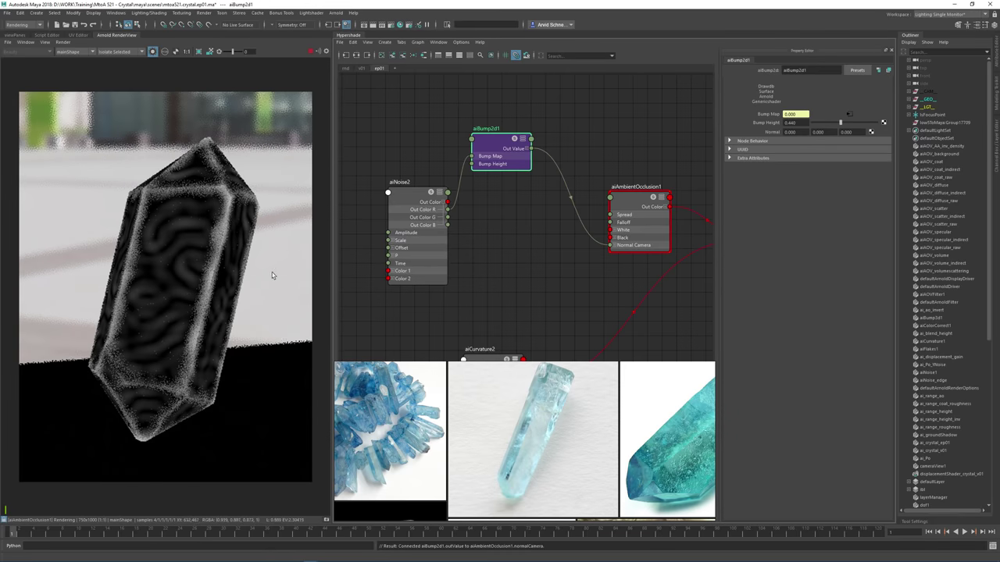
{"action": "left_click_drag", "start_coordinate": [110, 165], "coordinate": [259, 290]}
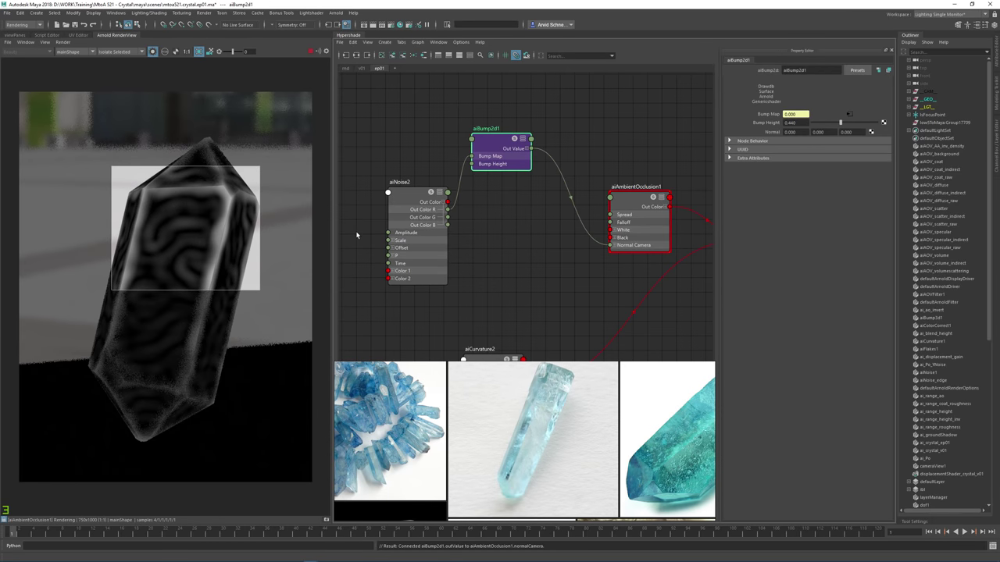
Set aiNoise2's Octaves to 5 and its Mode to vector.
{"action": "left_click", "coordinate": [417, 199]}
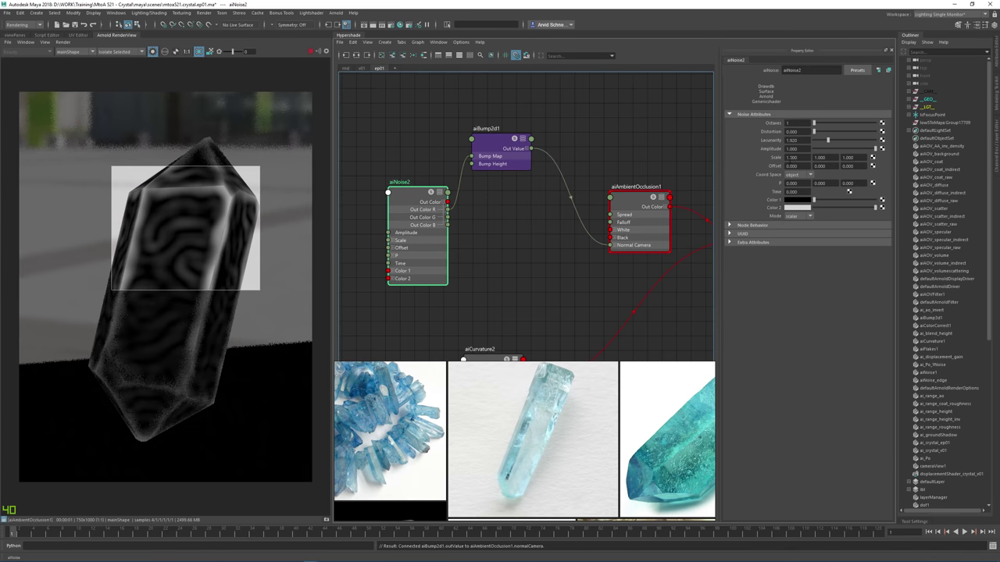
{"action": "left_click_drag", "start_coordinate": [803, 123], "coordinate": [696, 116]}
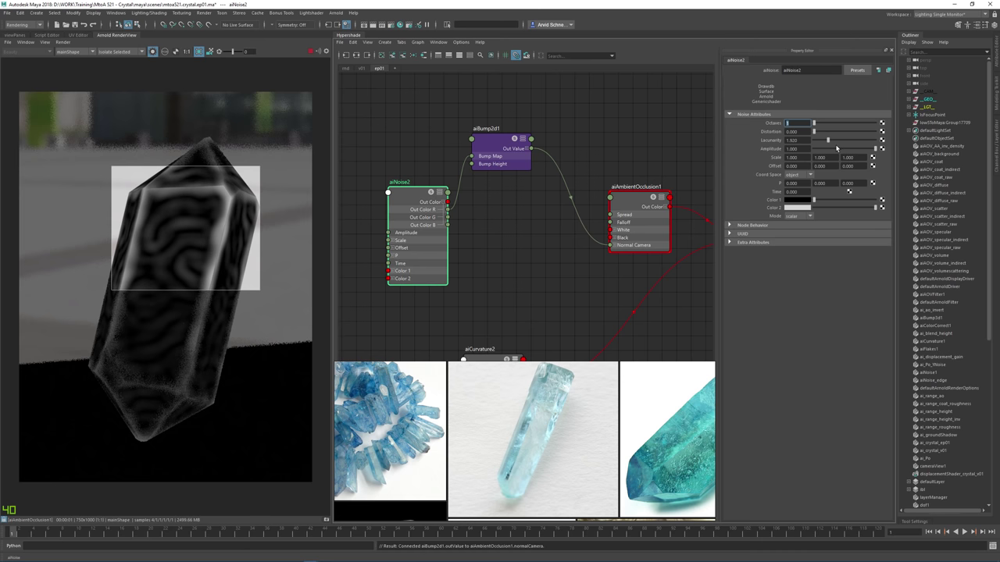
{"action": "type", "text": "5"}
{"action": "key", "text": "Tab"}
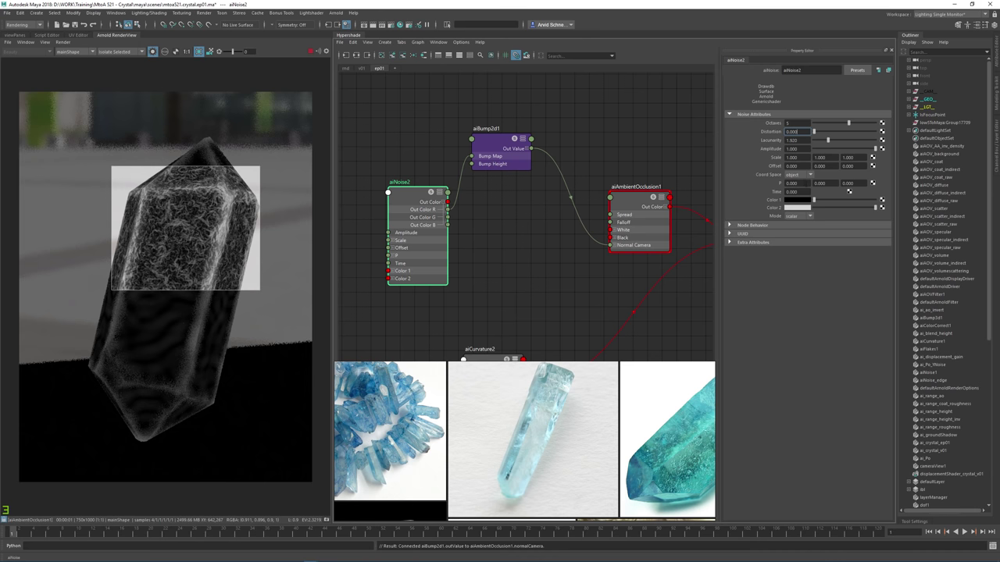
{"action": "left_click", "coordinate": [798, 216]}
{"action": "left_click", "coordinate": [793, 233]}
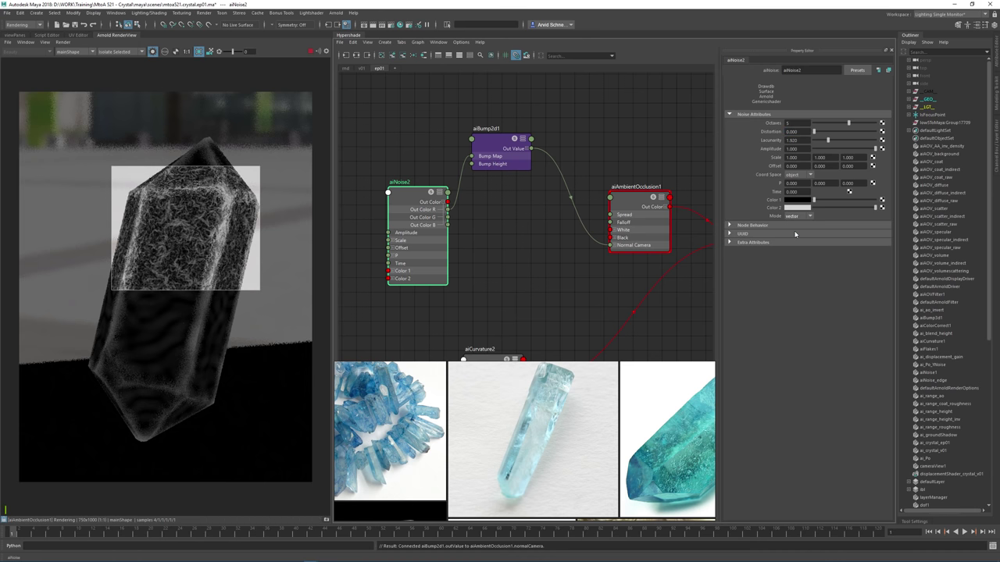
Create an aiBump3d node between the noise and ambient occlusion nodes.
{"action": "middle_click_drag", "start_coordinate": [511, 172], "coordinate": [517, 175], "text": "alt"}
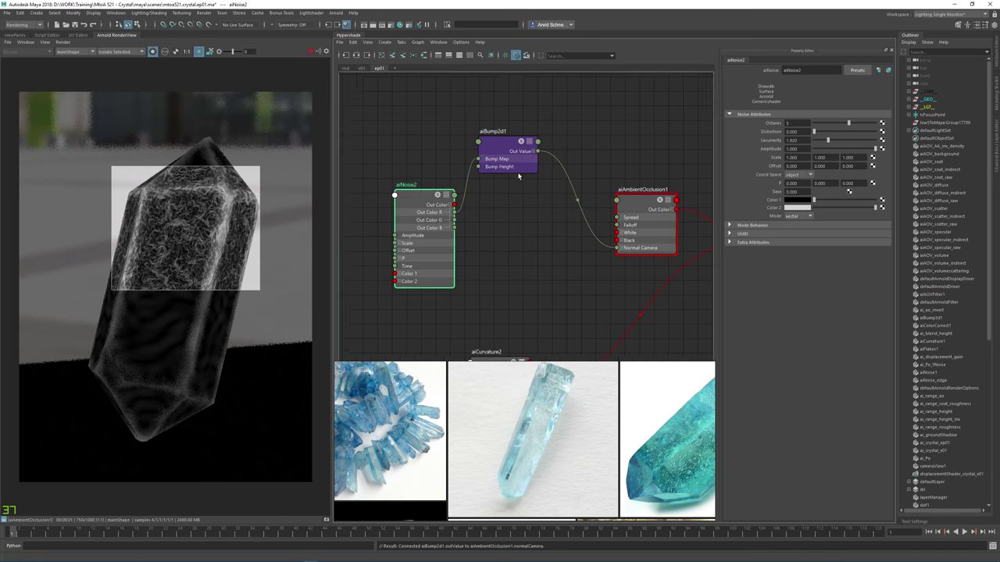
{"action": "left_click", "coordinate": [533, 229]}
{"action": "key", "text": "Tab"}
{"action": "type", "text": "ai"}
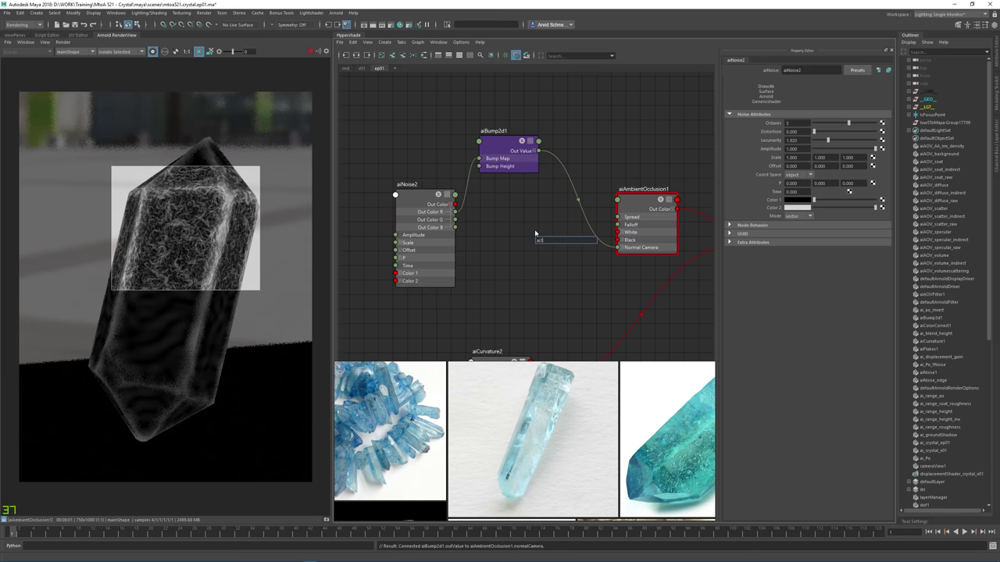
{"action": "type", "text": "bump"}
{"action": "key", "text": "Return"}
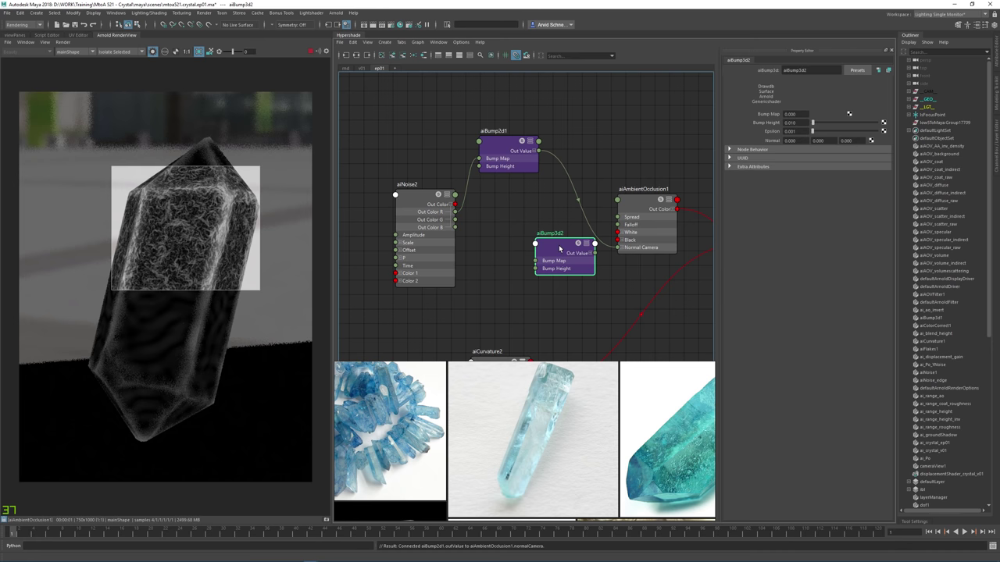
Route aiNoise2's Out Color R through aiBump3d2's Bump Map into aiAmbientOcclusion1's Normal Camera, with Bump Height at about 0.42.
{"action": "left_click_drag", "start_coordinate": [559, 248], "coordinate": [539, 219]}
{"action": "left_click_drag", "start_coordinate": [459, 217], "coordinate": [510, 211]}
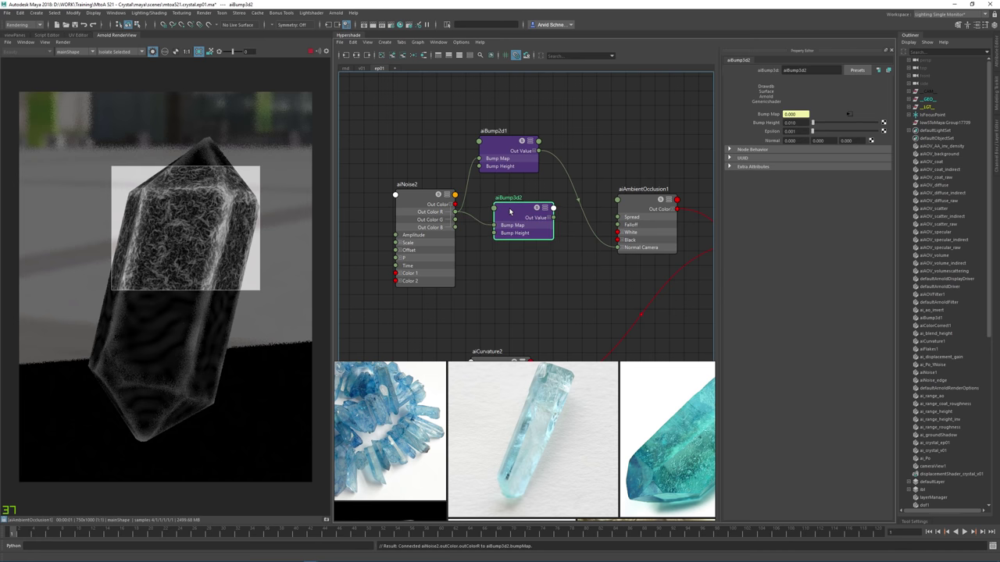
{"action": "left_click_drag", "start_coordinate": [617, 255], "coordinate": [617, 248]}
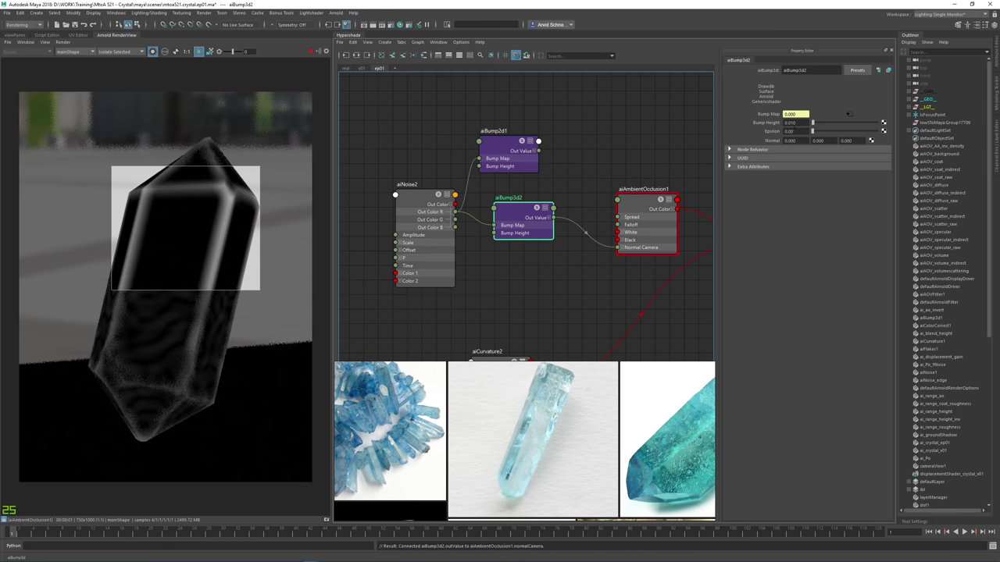
{"action": "left_click_drag", "start_coordinate": [812, 123], "coordinate": [840, 123]}
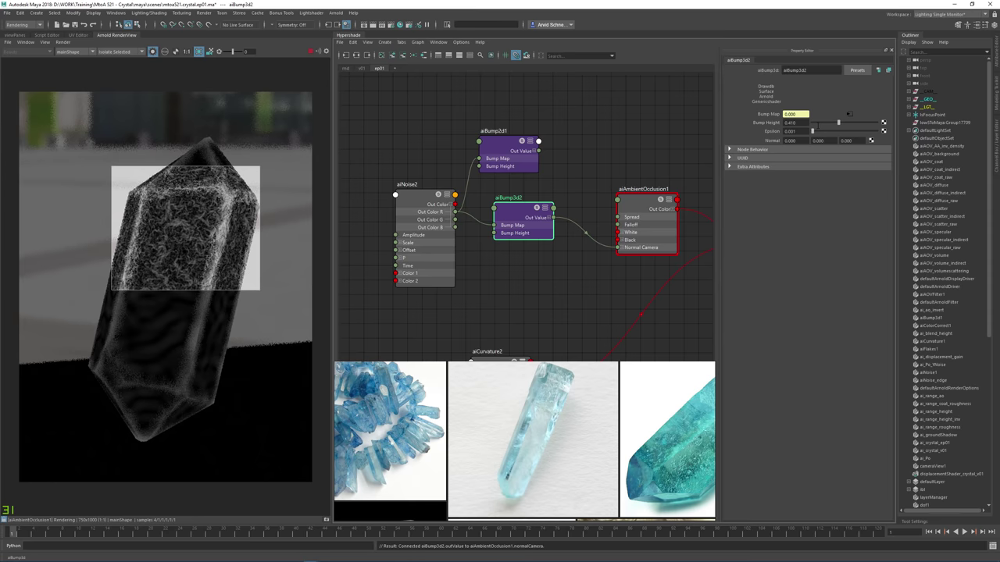
Swap aiBump2d1 back into aiAmbientOcclusion1's Normal Camera to compare the result, and restore the aiBump3d2 connection.
{"action": "left_click_drag", "start_coordinate": [538, 149], "coordinate": [619, 248]}
{"action": "left_click", "coordinate": [504, 144]}
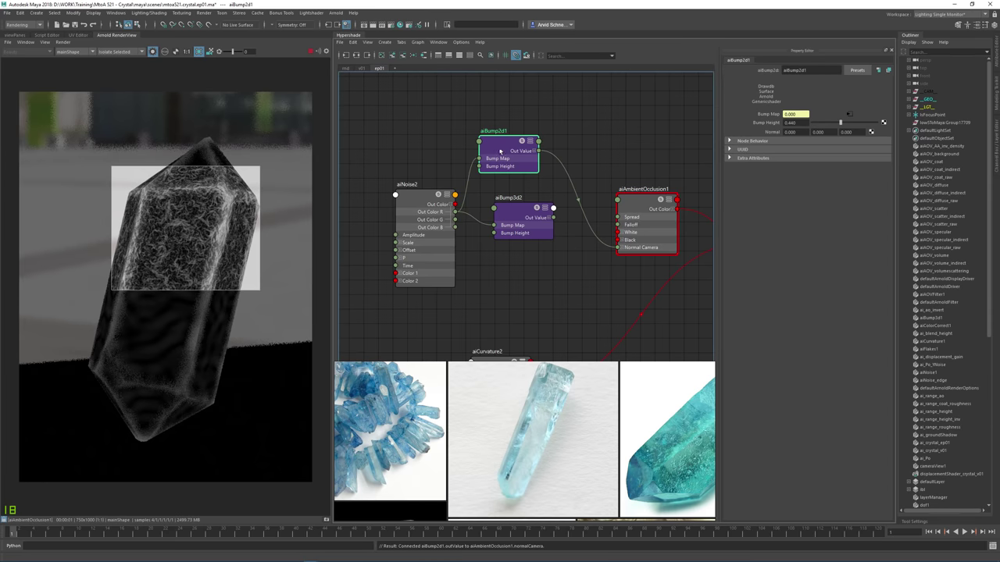
{"action": "left_click_drag", "start_coordinate": [553, 218], "coordinate": [618, 247]}
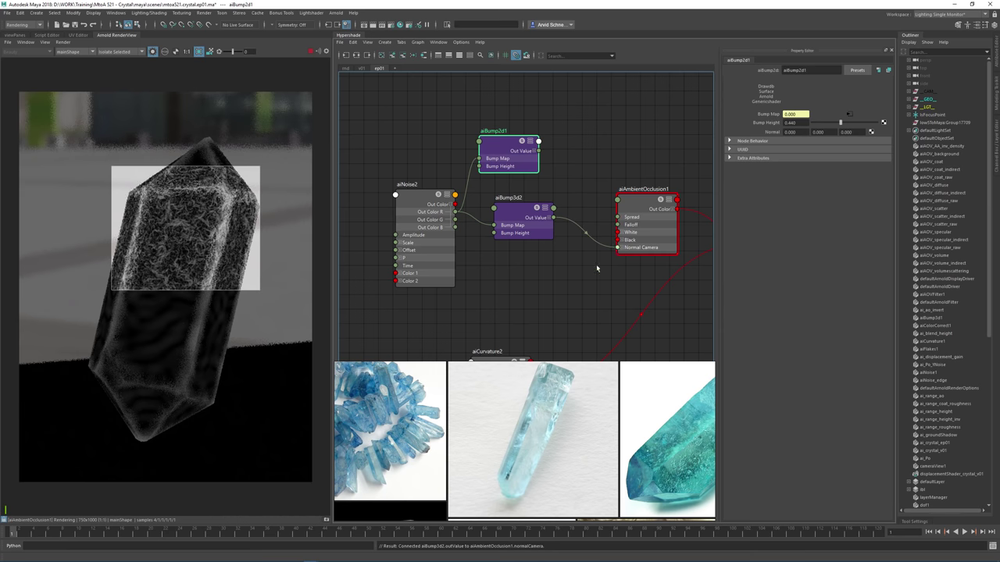
Set aiBump3d2's Bump Height to about 0.3 and its Epsilon to about 0.25 for softer noise detail.
{"action": "left_click", "coordinate": [515, 216]}
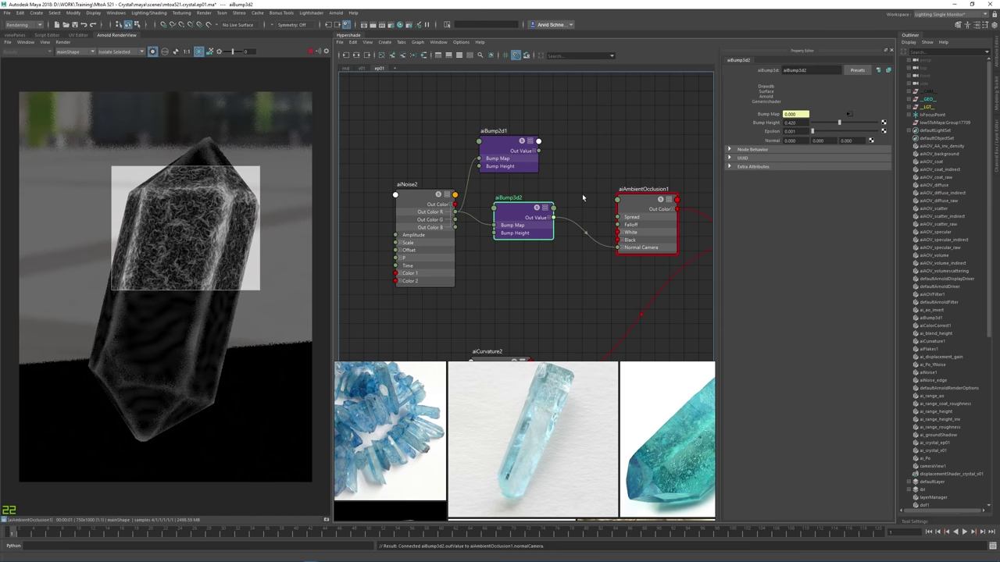
{"action": "mouse_move", "coordinate": [840, 123]}
{"action": "left_mouse_down"}
{"action": "mouse_move", "coordinate": [802, 132]}
{"action": "mouse_move", "coordinate": [827, 131]}
{"action": "left_mouse_up"}
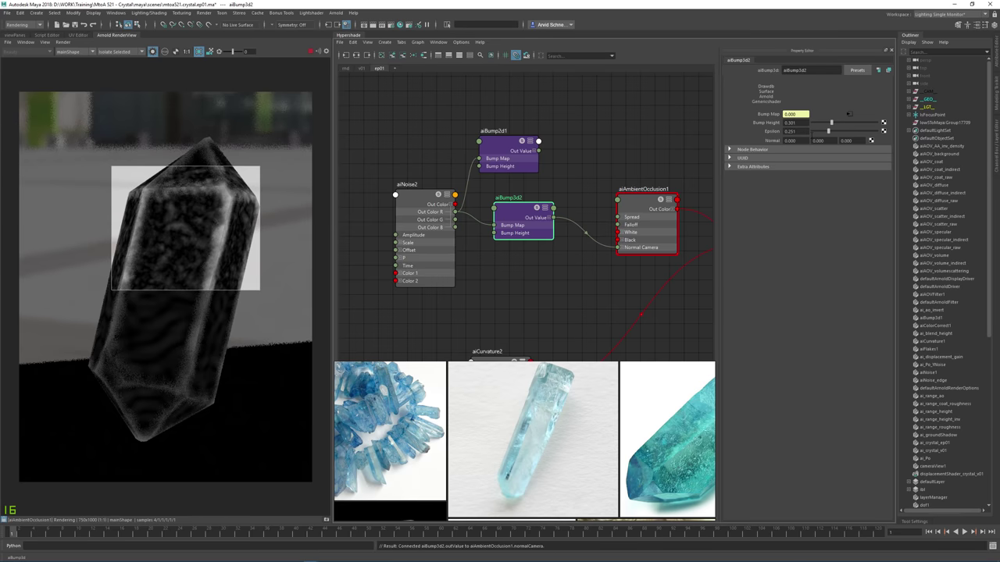
Set aiBump3d2's Epsilon to 0.001 and its Bump Height to about 0.22 for sharper noise detail in the occlusion mask.
{"action": "left_click_drag", "start_coordinate": [828, 132], "coordinate": [816, 131]}
{"action": "scroll", "coordinate": [104, 223], "scroll_direction": "up", "scroll_amount": 3}
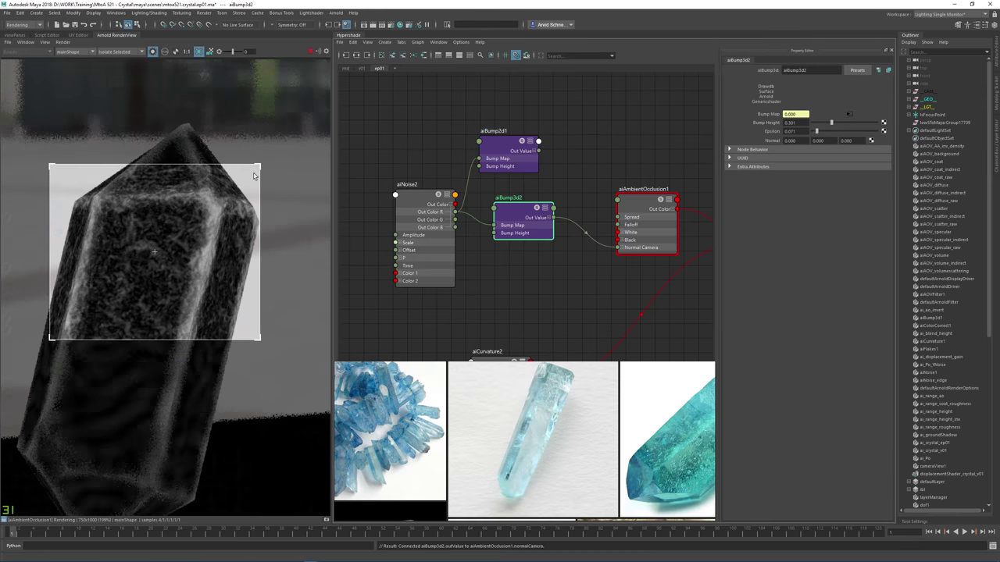
{"action": "middle_click_drag", "start_coordinate": [113, 188], "coordinate": [174, 175]}
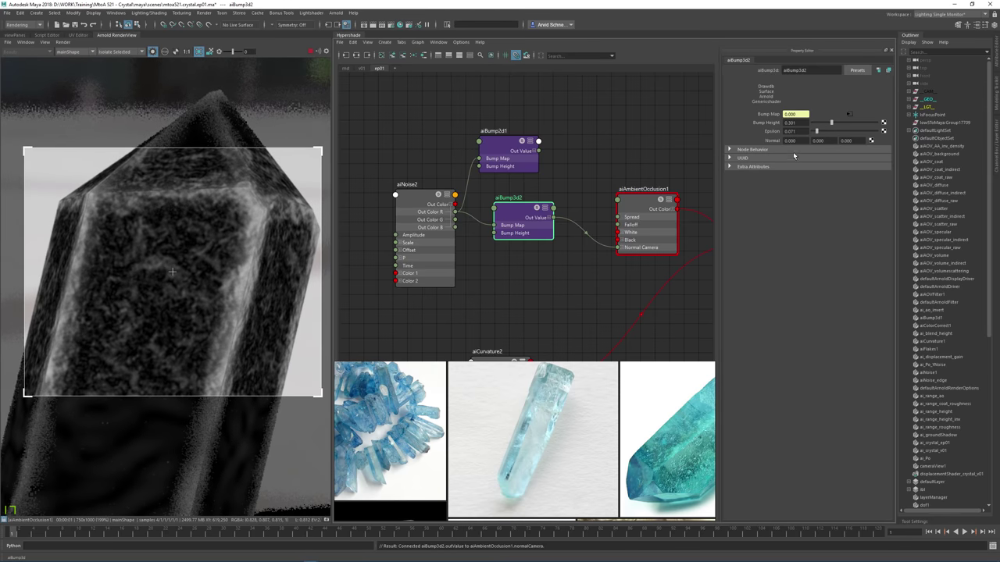
{"action": "mouse_move", "coordinate": [801, 132]}
{"action": "left_mouse_down", "text": "ctrl"}
{"action": "mouse_move", "coordinate": [790, 131]}
{"action": "mouse_move", "coordinate": [800, 131]}
{"action": "left_mouse_up", "text": "ctrl"}
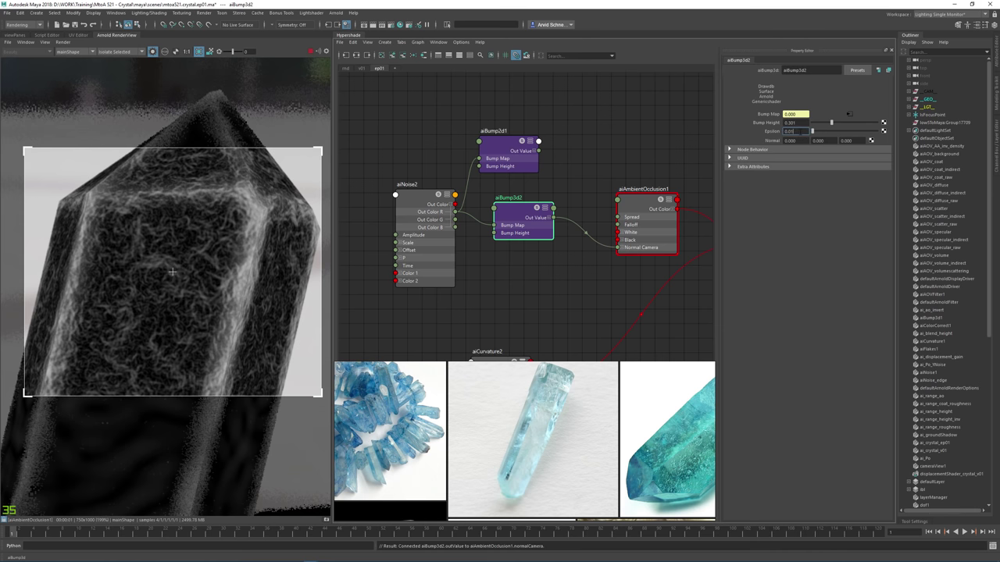
{"action": "key", "text": "Return"}
{"action": "left_click_drag", "start_coordinate": [800, 123], "coordinate": [830, 123], "text": "ctrl"}
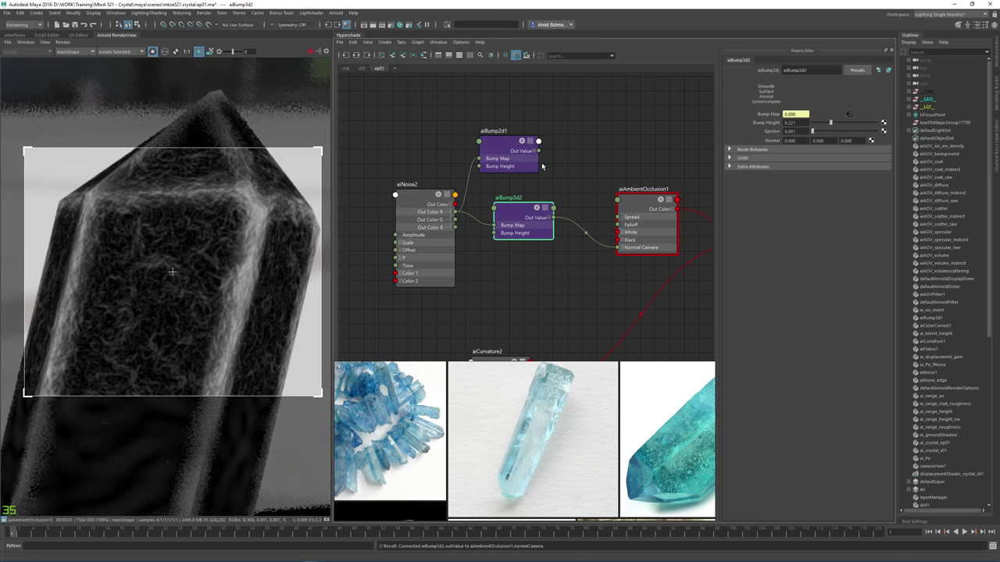
Create an aiBump2d node between aiAmbientOcclusion1 and the ai_crystal_ep01 shader.
{"action": "left_click", "coordinate": [645, 90]}
{"action": "middle_click_drag", "start_coordinate": [657, 198], "coordinate": [531, 177], "text": "alt"}
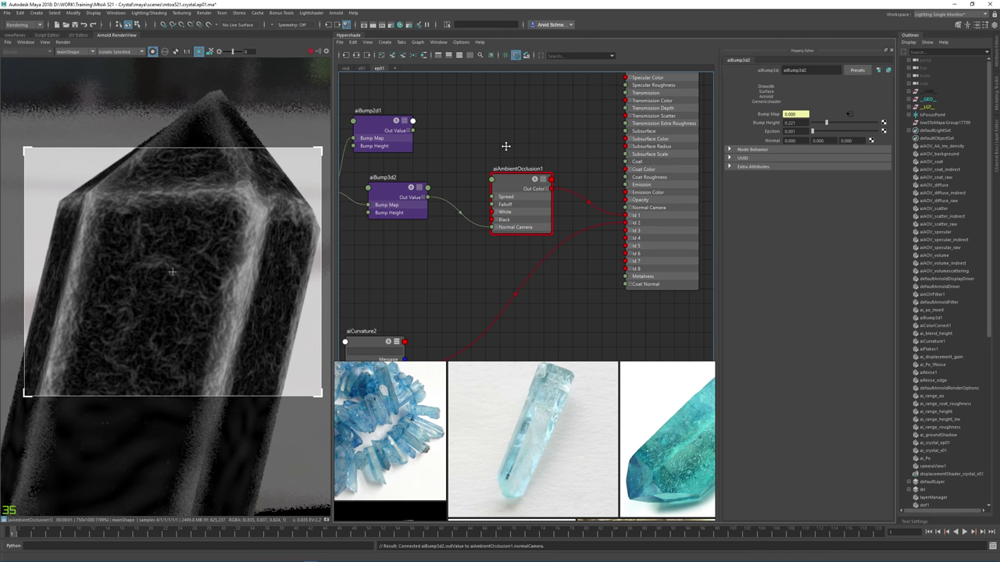
{"action": "middle_click_drag", "start_coordinate": [506, 147], "coordinate": [472, 165], "text": "alt"}
{"action": "scroll", "coordinate": [476, 160], "scroll_direction": "down", "scroll_amount": 1}
{"action": "scroll", "coordinate": [497, 161], "scroll_direction": "up", "scroll_amount": 1}
{"action": "middle_click_drag", "start_coordinate": [585, 173], "coordinate": [575, 183], "text": "alt"}
{"action": "left_click_drag", "start_coordinate": [575, 183], "coordinate": [510, 173]}
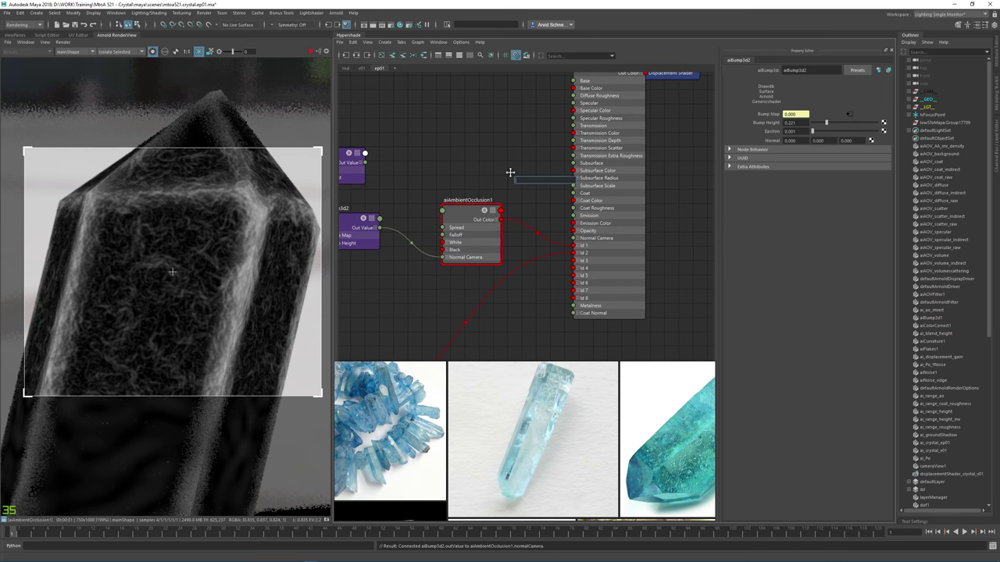
{"action": "type", "text": "ai"}
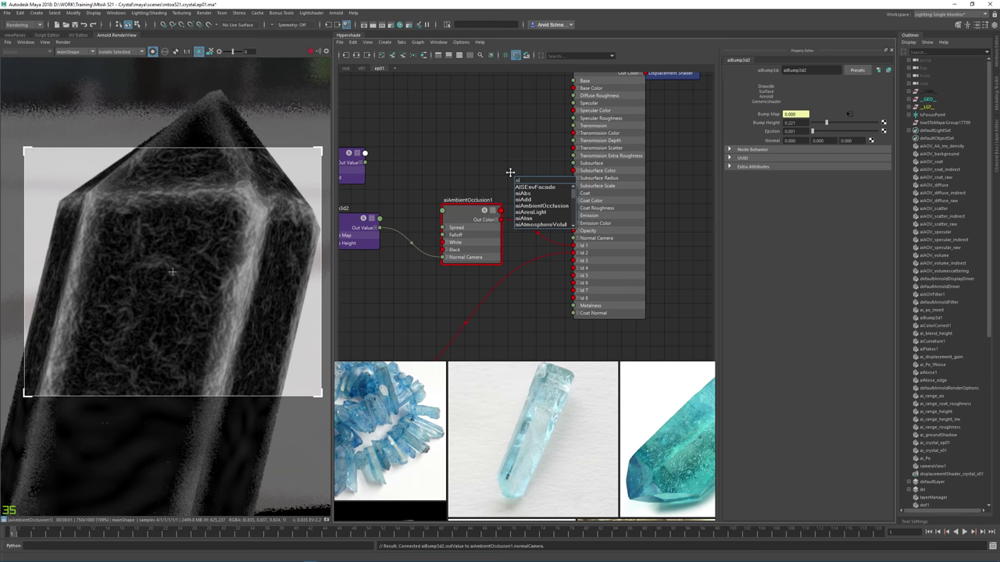
{"action": "type", "text": "b"}
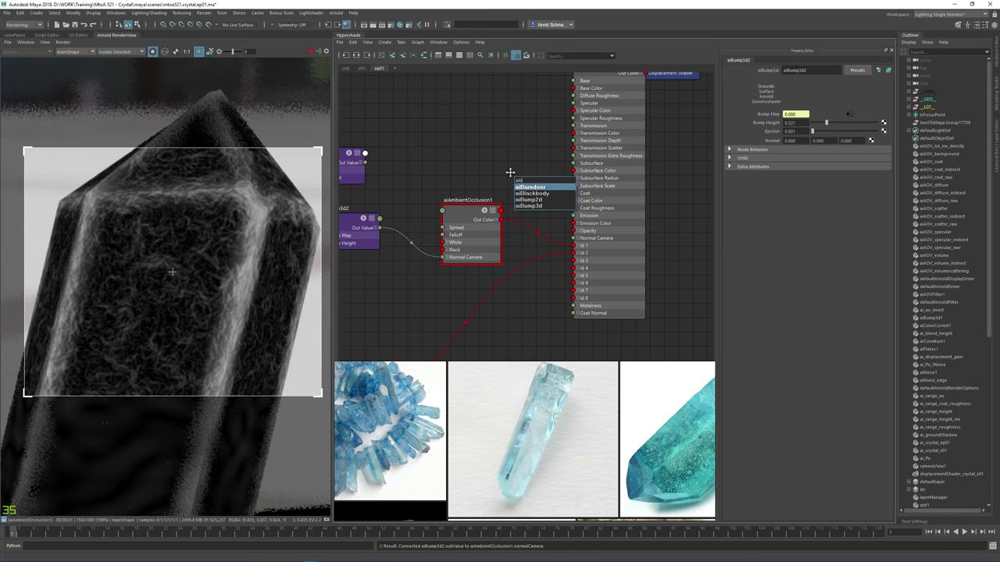
{"action": "key", "text": "Down"}
{"action": "key", "text": "Down"}
{"action": "key", "text": "Return"}
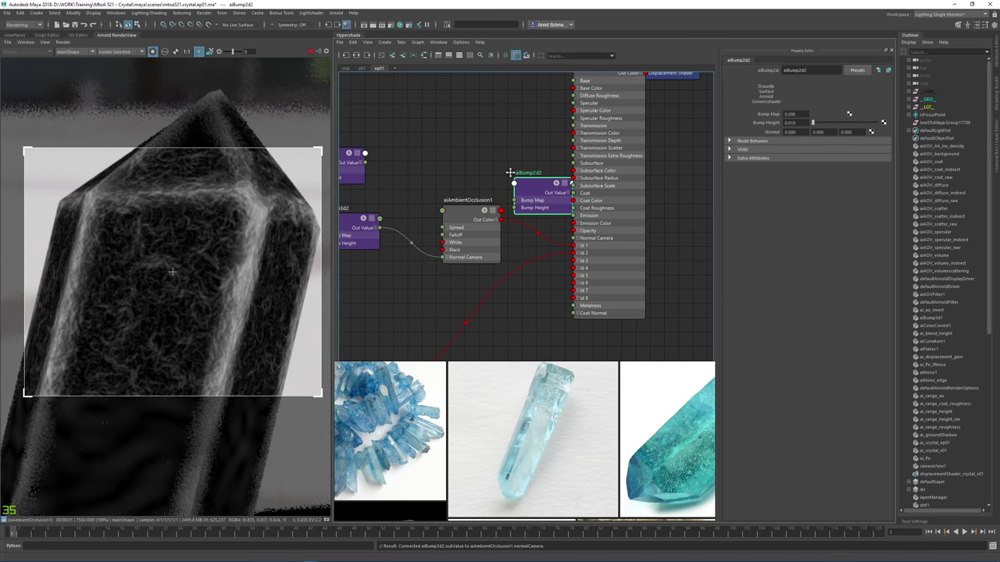
Switch the render from the isolated node to the full beauty shading, and space out the occlusion and bump nodes before the shader.
{"action": "middle_click_drag", "start_coordinate": [627, 116], "coordinate": [570, 207], "text": "alt"}
{"action": "scroll", "coordinate": [571, 207], "scroll_direction": "down", "scroll_amount": 1}
{"action": "middle_click_drag", "start_coordinate": [421, 221], "coordinate": [531, 203], "text": "alt"}
{"action": "middle_click_drag", "start_coordinate": [449, 143], "coordinate": [508, 107], "text": "alt"}
{"action": "left_click", "coordinate": [154, 54]}
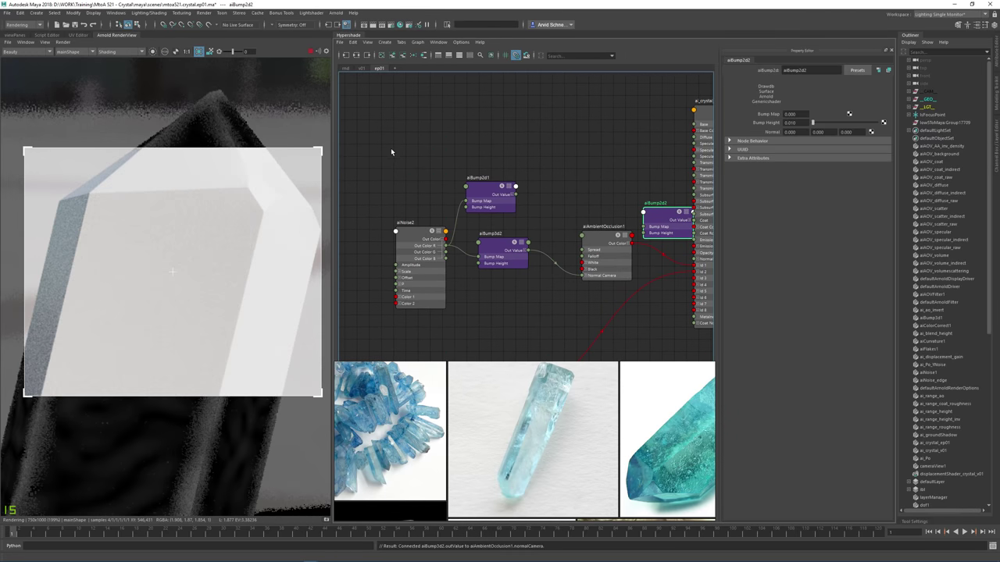
{"action": "left_click_drag", "start_coordinate": [392, 150], "coordinate": [609, 281]}
{"action": "left_click_drag", "start_coordinate": [592, 250], "coordinate": [490, 233]}
{"action": "left_click_drag", "start_coordinate": [662, 213], "coordinate": [586, 196]}
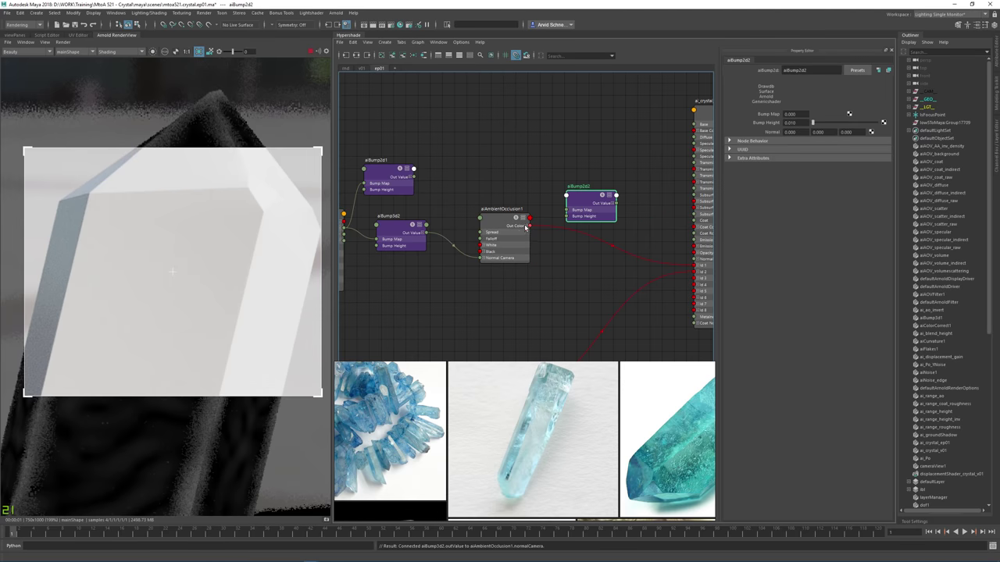
Route aiAmbientOcclusion1's Out Color R through aiBump2d2's Bump Map into ai_crystal_ep01's Normal Camera.
{"action": "left_click", "coordinate": [528, 228]}
{"action": "left_click_drag", "start_coordinate": [530, 233], "coordinate": [568, 210]}
{"action": "middle_click_drag", "start_coordinate": [616, 217], "coordinate": [559, 221], "text": "alt"}
{"action": "left_click_drag", "start_coordinate": [558, 208], "coordinate": [636, 263]}
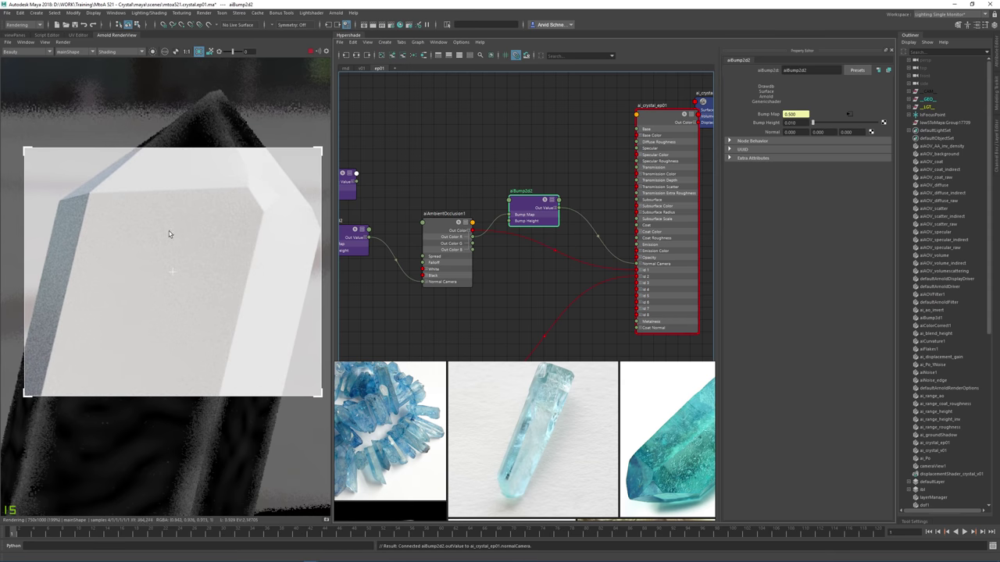
{"action": "left_click_drag", "start_coordinate": [522, 201], "coordinate": [529, 207]}
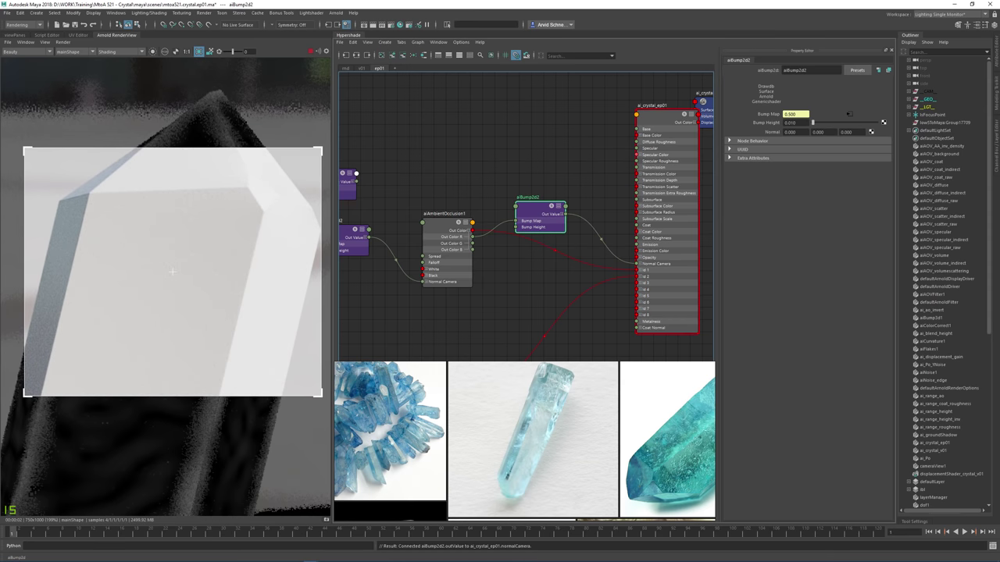
Test aiBump2d2's Bump Height at about 0.4 and -0.51, and set it to -0.2.
{"action": "left_click_drag", "start_coordinate": [817, 123], "coordinate": [841, 123]}
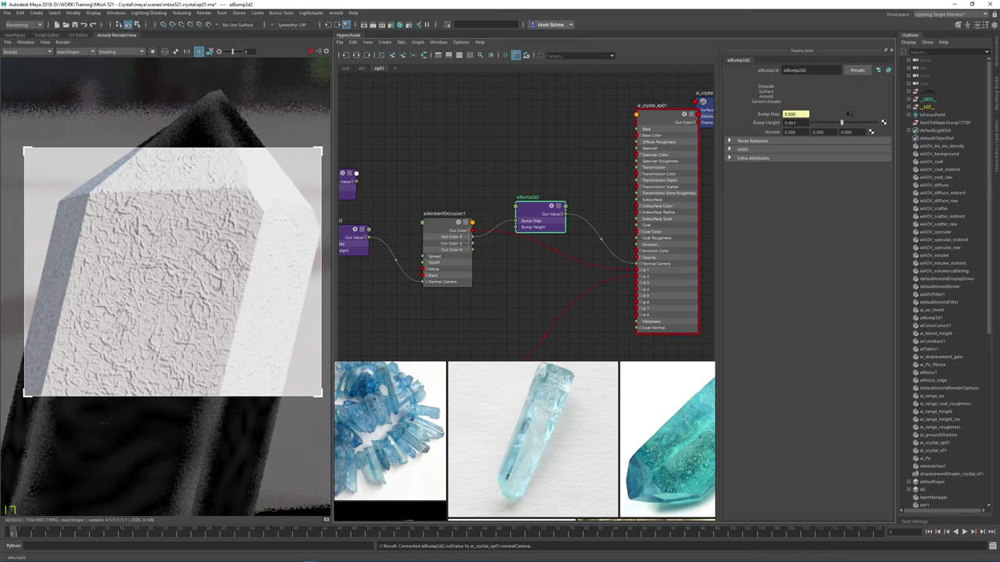
{"action": "left_click_drag", "start_coordinate": [795, 124], "coordinate": [788, 123]}
{"action": "type", "text": "0.45"}
{"action": "key", "text": "Return"}
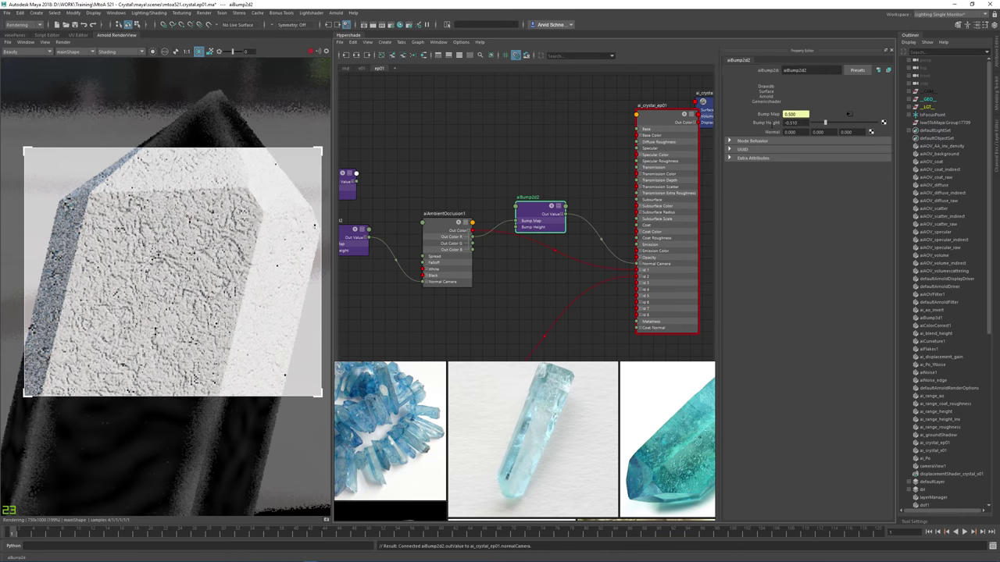
{"action": "left_click_drag", "start_coordinate": [784, 122], "coordinate": [780, 122], "text": "ctrl"}
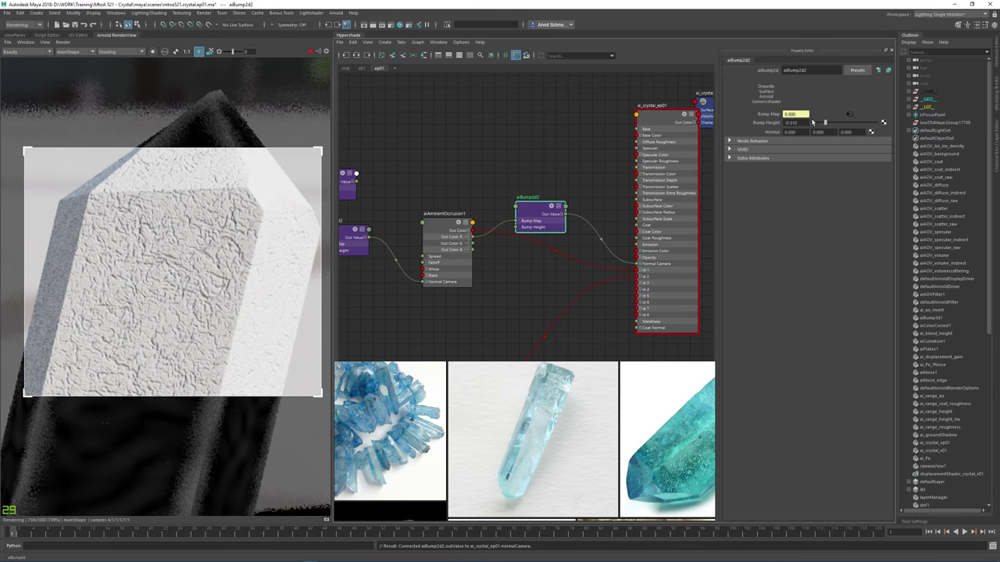
{"action": "left_click_drag", "start_coordinate": [790, 123], "coordinate": [814, 126]}
{"action": "type", "text": "2"}
{"action": "key", "text": "Return"}
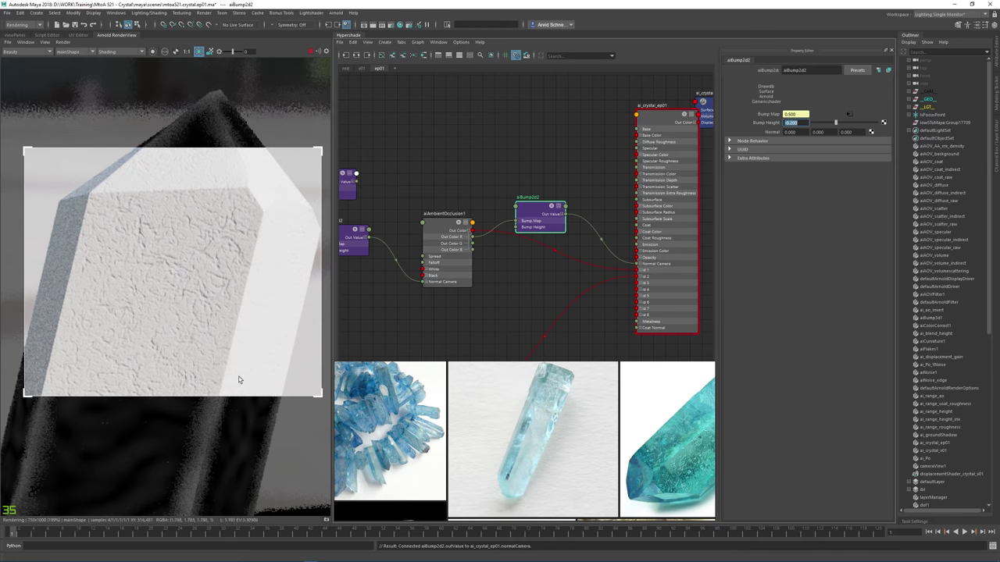
Render a region around the crystal's lower side edge to inspect the bump.
{"action": "left_click", "coordinate": [240, 381]}
{"action": "middle_click_drag", "start_coordinate": [15, 476], "coordinate": [67, 252]}
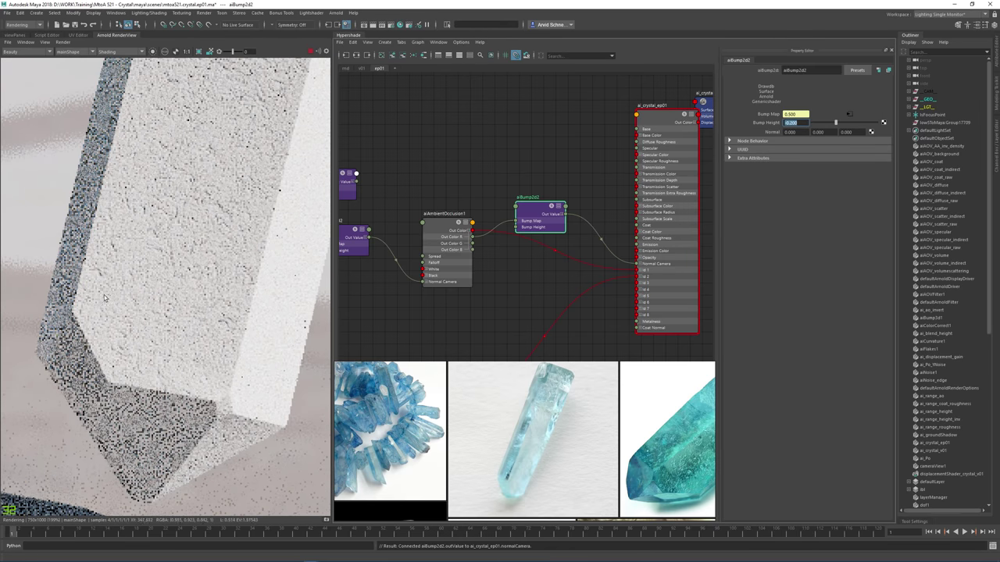
{"action": "left_click_drag", "start_coordinate": [44, 226], "coordinate": [218, 376]}
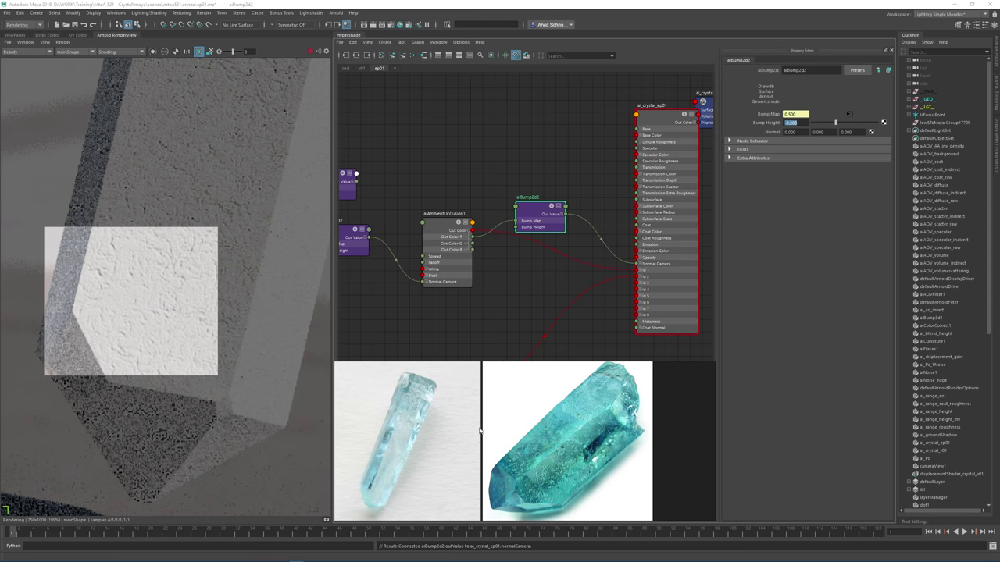
Examine the surface and edge detail in the crystal reference photos.
{"action": "scroll", "coordinate": [591, 480], "scroll_direction": "up", "scroll_amount": 5}
{"action": "scroll", "coordinate": [669, 457], "scroll_direction": "down", "scroll_amount": 5}
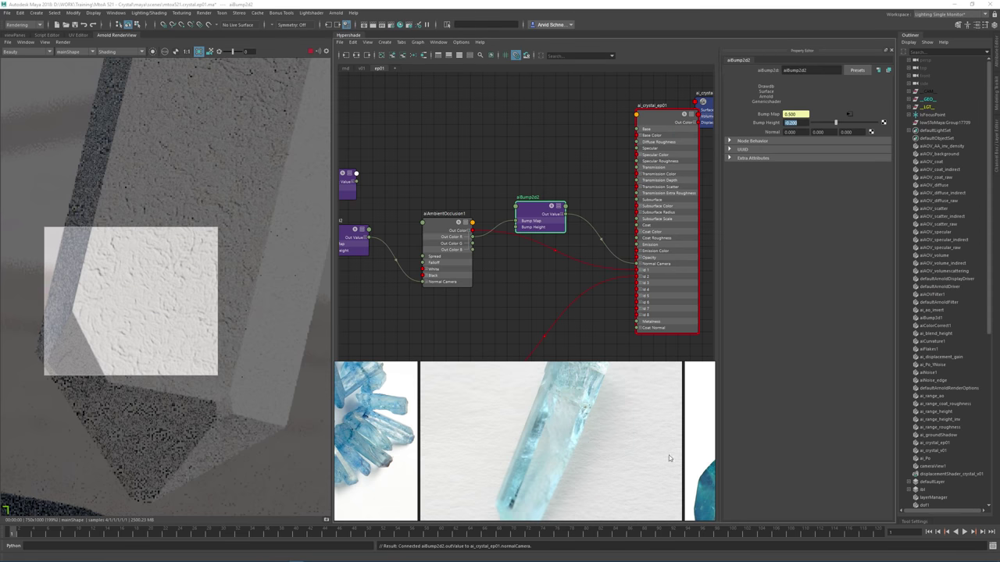
{"action": "scroll", "coordinate": [551, 339], "scroll_direction": "down", "scroll_amount": 5}
{"action": "scroll", "coordinate": [452, 366], "scroll_direction": "up", "scroll_amount": 2}
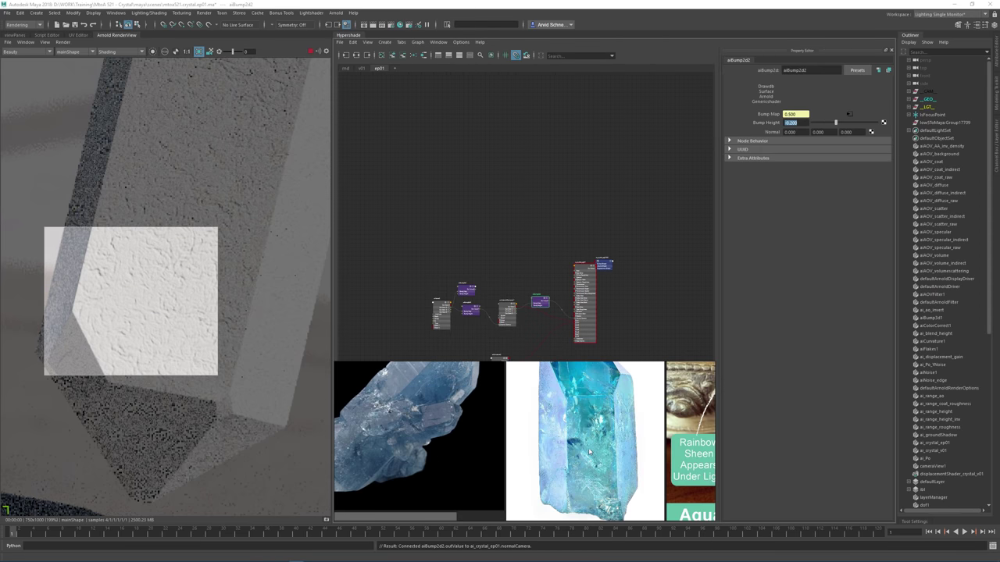
{"action": "scroll", "coordinate": [496, 436], "scroll_direction": "up", "scroll_amount": 4}
{"action": "scroll", "coordinate": [518, 402], "scroll_direction": "down", "scroll_amount": 3}
{"action": "middle_click_drag", "start_coordinate": [593, 426], "coordinate": [463, 445]}
{"action": "scroll", "coordinate": [644, 488], "scroll_direction": "up", "scroll_amount": 3}
{"action": "middle_click_drag", "start_coordinate": [645, 487], "coordinate": [560, 478]}
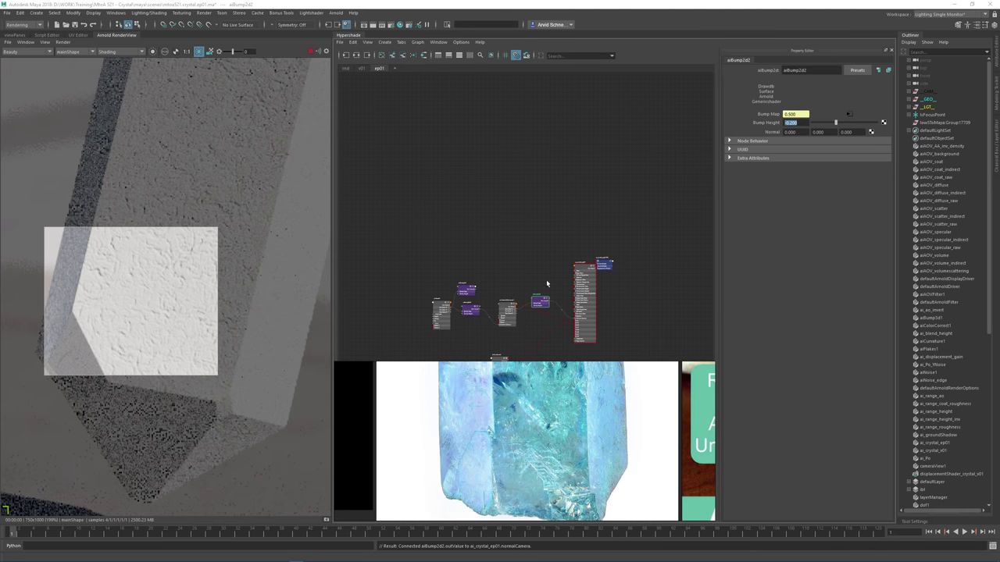
Render a region across the crystal's side edge and set aiNoise2's Distortion to about 0.48.
{"action": "scroll", "coordinate": [509, 309], "scroll_direction": "up", "scroll_amount": 5}
{"action": "middle_click_drag", "start_coordinate": [526, 240], "coordinate": [579, 161]}
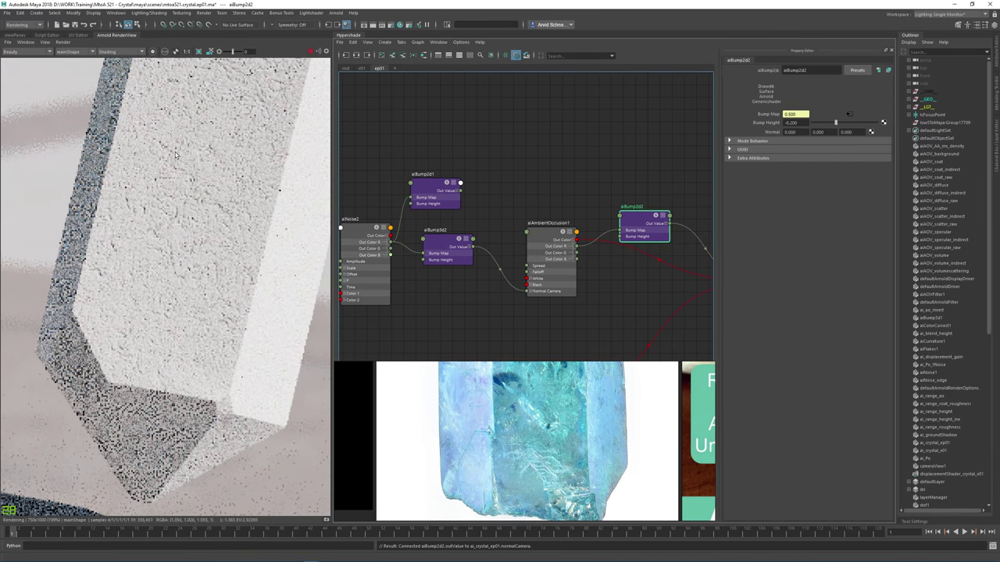
{"action": "middle_click_drag", "start_coordinate": [59, 133], "coordinate": [77, 234]}
{"action": "left_click_drag", "start_coordinate": [60, 225], "coordinate": [242, 343]}
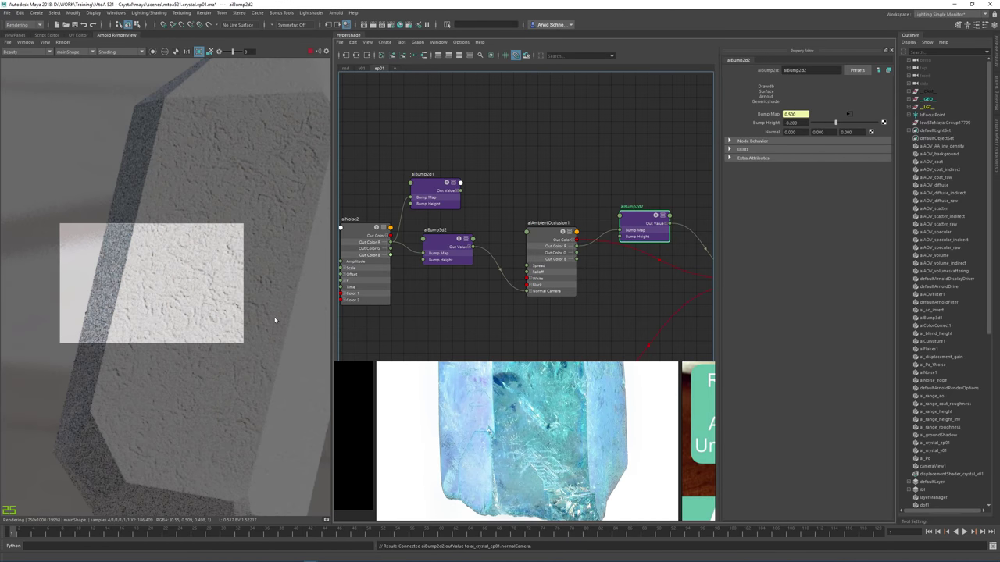
{"action": "left_click", "coordinate": [578, 181]}
{"action": "middle_click_drag", "start_coordinate": [578, 181], "coordinate": [644, 158], "text": "alt"}
{"action": "left_click", "coordinate": [420, 207]}
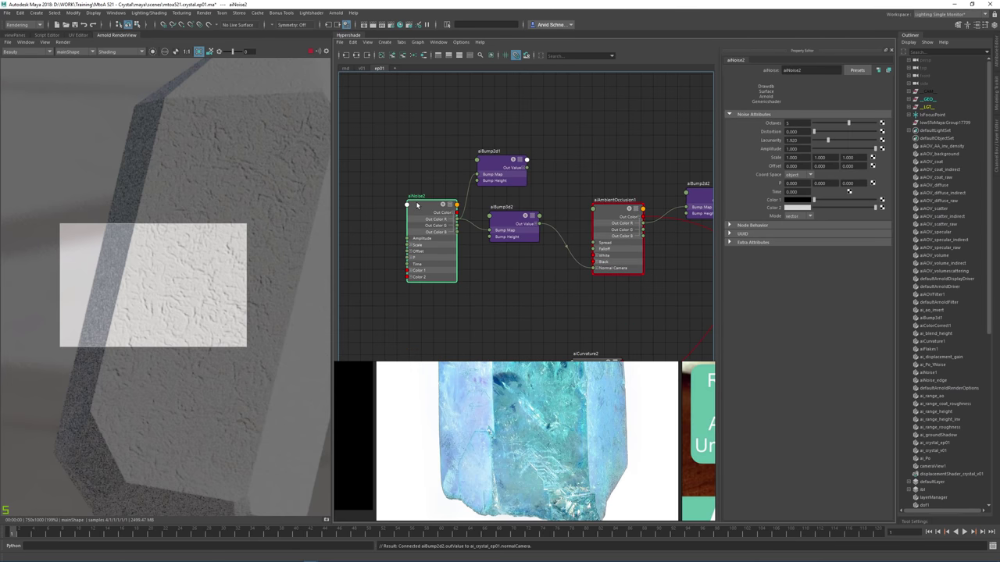
{"action": "left_click_drag", "start_coordinate": [814, 132], "coordinate": [817, 132]}
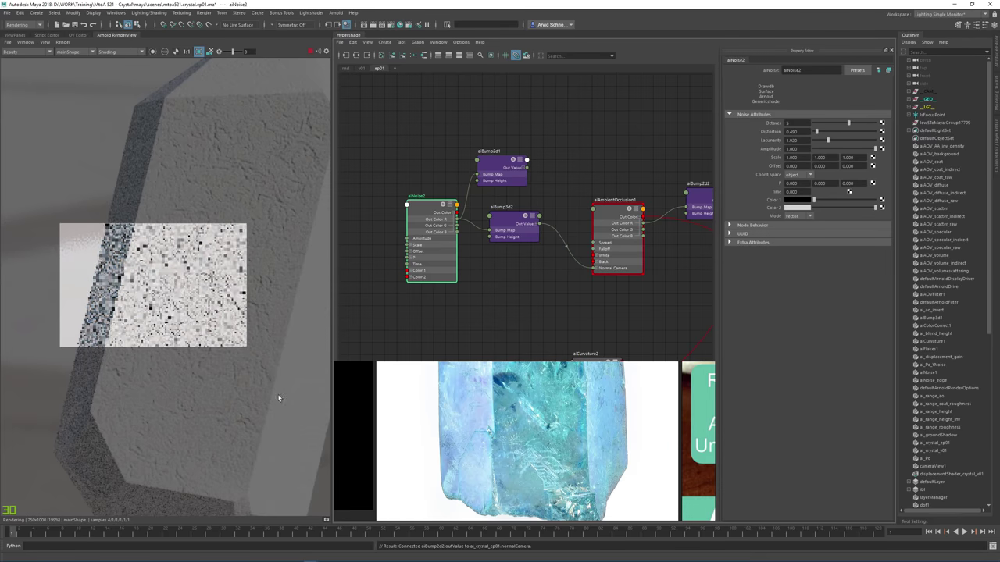
Limit the render region to the edge below the crystal's upper tip to inspect the distorted bump.
{"action": "middle_click_drag", "start_coordinate": [261, 209], "coordinate": [180, 243], "text": "alt"}
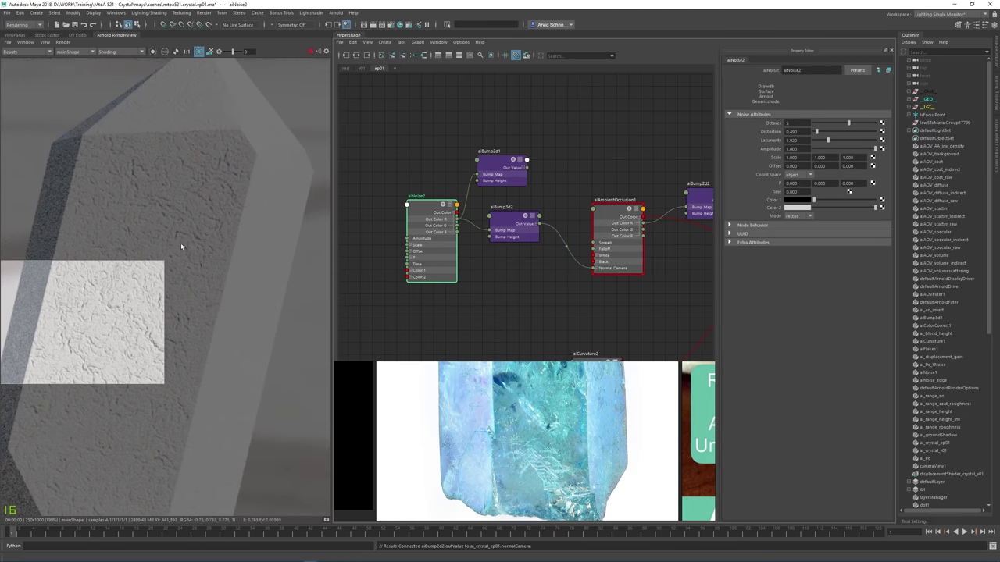
{"action": "left_click", "coordinate": [192, 228], "text": "shift"}
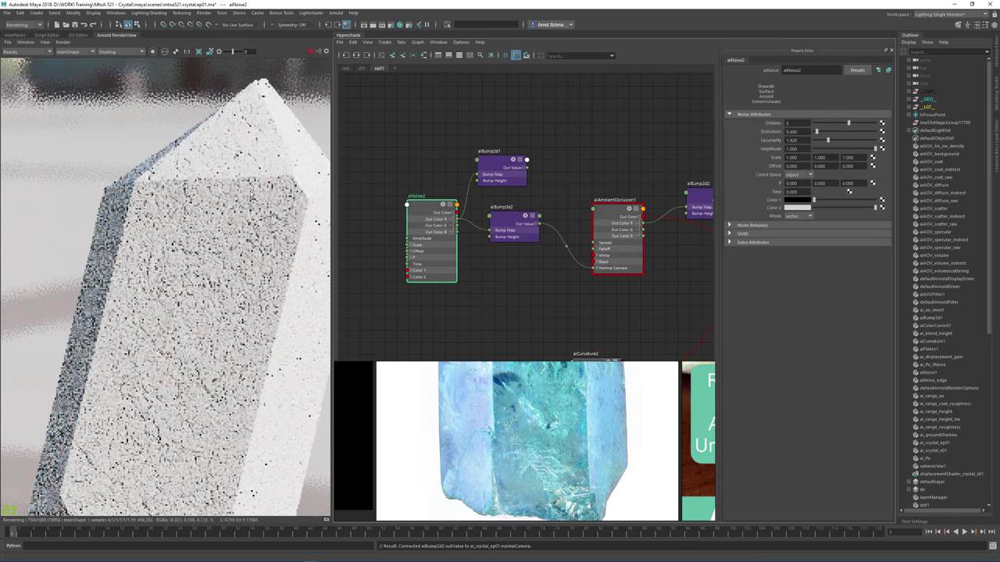
{"action": "left_click_drag", "start_coordinate": [198, 141], "coordinate": [305, 231]}
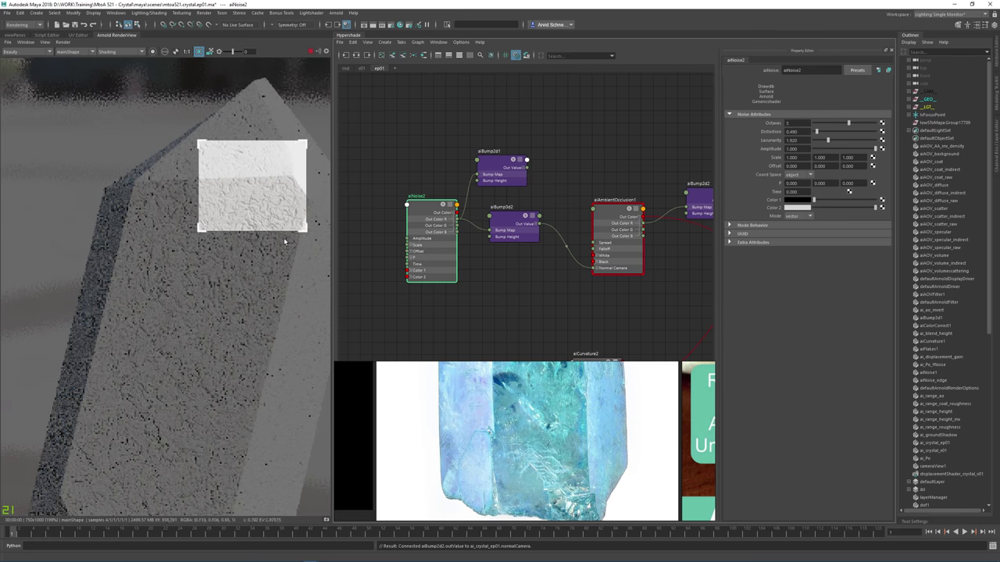
{"action": "middle_click_drag", "start_coordinate": [268, 253], "coordinate": [181, 253]}
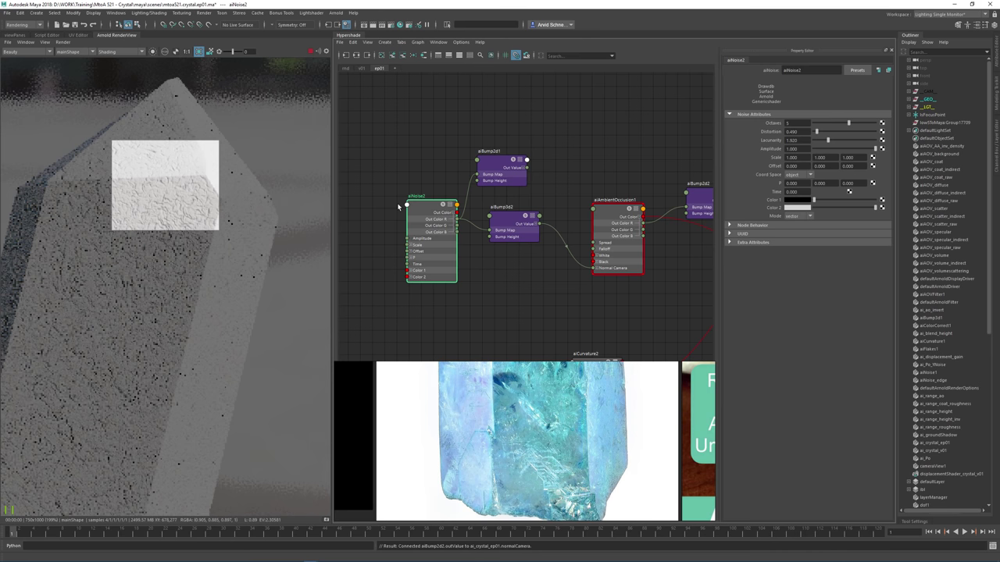
Create another aiCurvature node by aiBump2d2 and show the settings of the existing aiCurvature2 node.
{"action": "middle_click_drag", "start_coordinate": [627, 141], "coordinate": [513, 144], "text": "alt"}
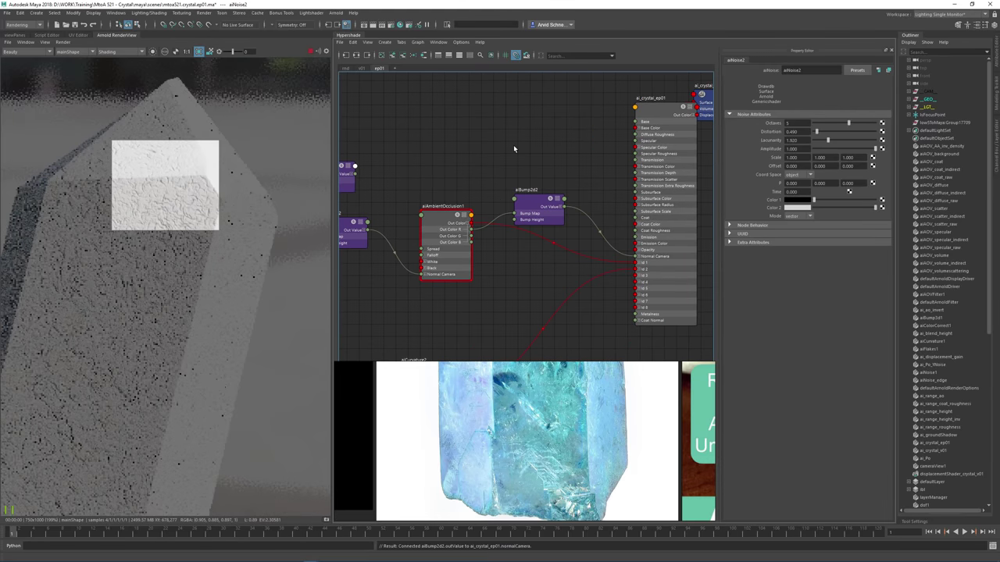
{"action": "key", "text": "Tab"}
{"action": "type", "text": "aicr"}
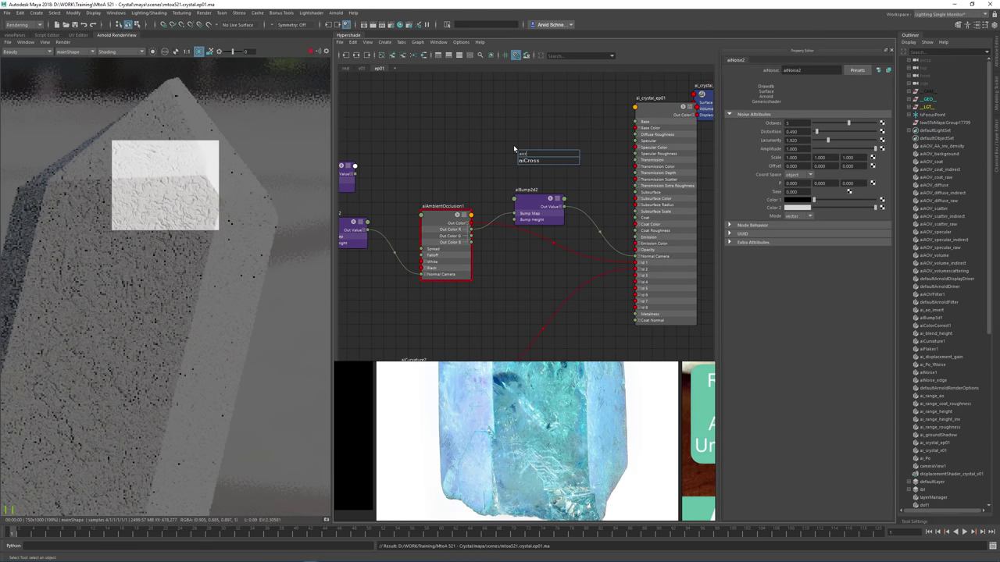
{"action": "key", "text": "BackSpace"}
{"action": "type", "text": "ur"}
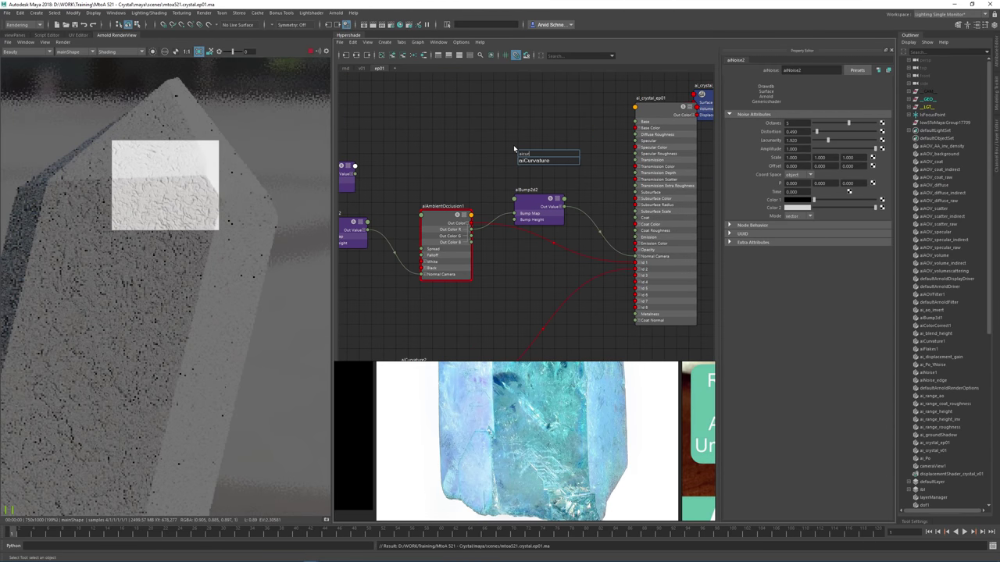
{"action": "key", "text": "Down"}
{"action": "key", "text": "Return"}
{"action": "middle_click_drag", "start_coordinate": [518, 320], "coordinate": [566, 241], "text": "alt"}
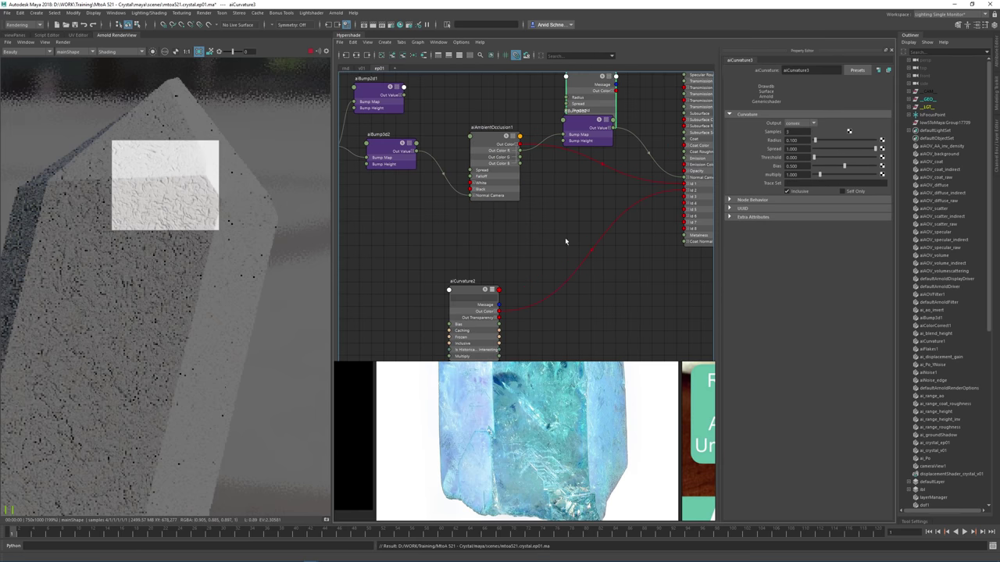
{"action": "left_click", "coordinate": [477, 292]}
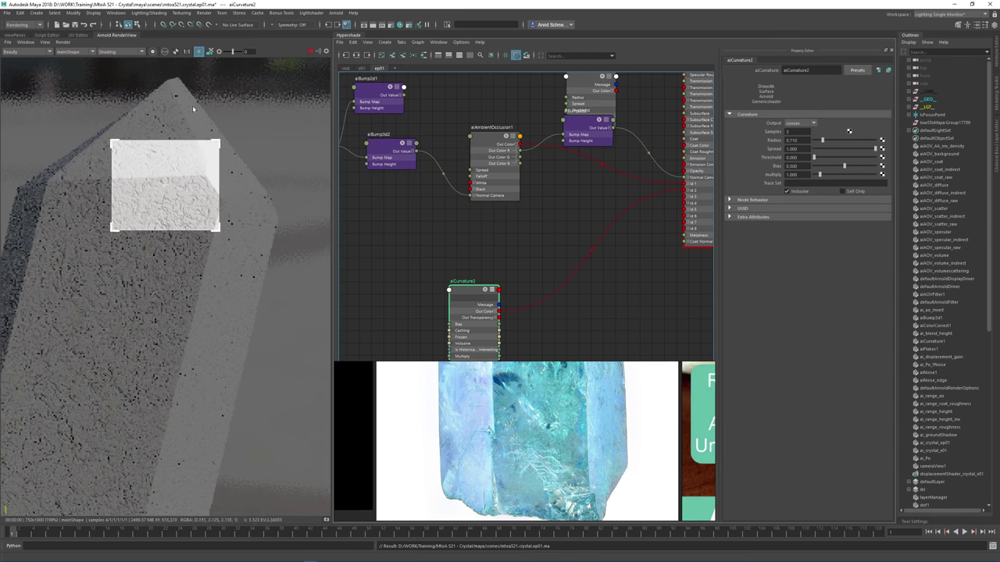
Isolate the aiCurvature2 output in the render view and limit the render region to the edges at the crystal's upper corner.
{"action": "left_click", "coordinate": [153, 52]}
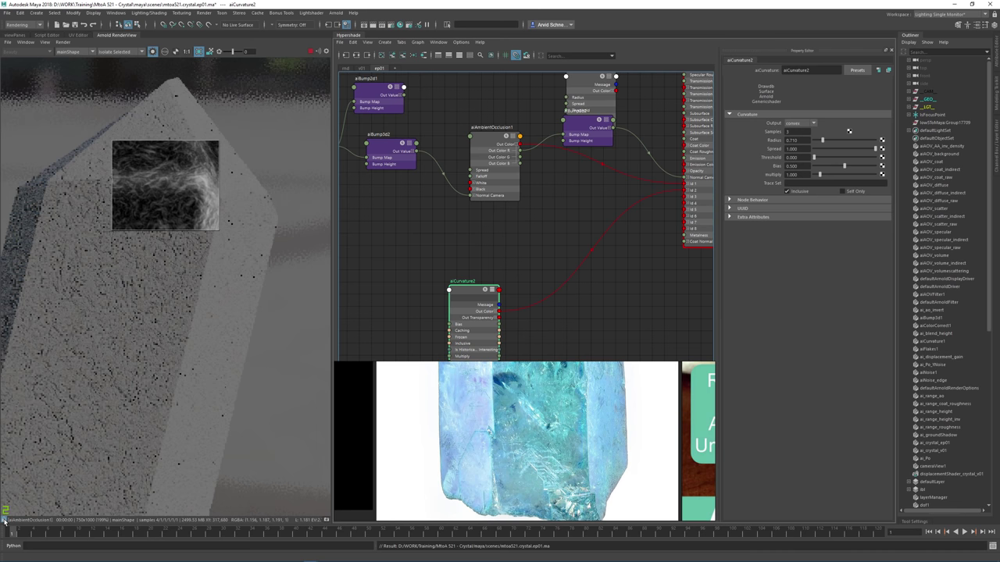
{"action": "left_click", "coordinate": [439, 292]}
{"action": "left_click", "coordinate": [454, 292]}
{"action": "left_click", "coordinate": [198, 51]}
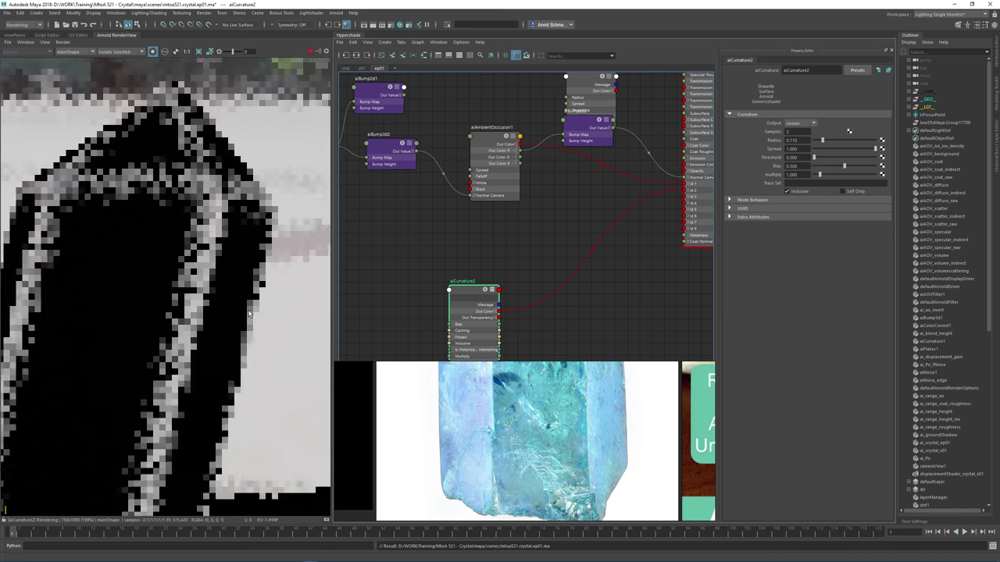
{"action": "left_click_drag", "start_coordinate": [132, 134], "coordinate": [270, 237]}
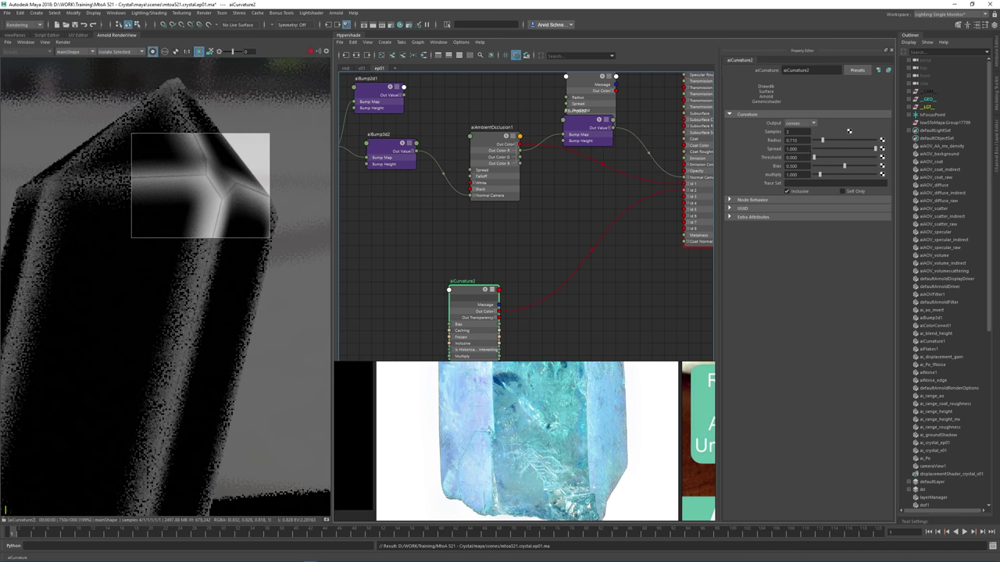
Set aiCurvature2's Bias to 0.020, Multiply to about 3.7 and Samples to 5, and render the whole crystal without the region.
{"action": "mouse_move", "coordinate": [844, 166]}
{"action": "left_mouse_down"}
{"action": "mouse_move", "coordinate": [815, 166]}
{"action": "mouse_move", "coordinate": [836, 174]}
{"action": "left_mouse_up"}
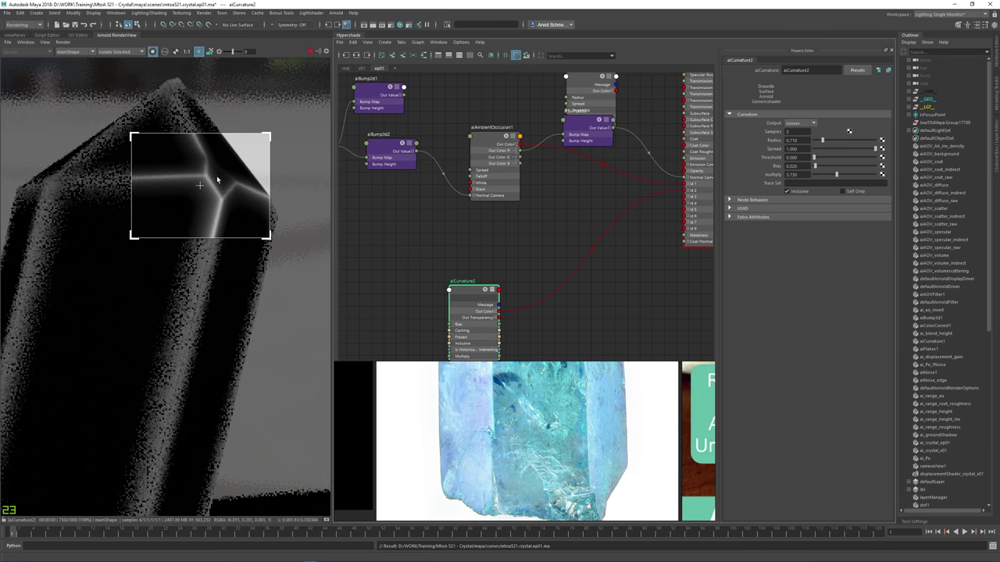
{"action": "left_click", "coordinate": [789, 132]}
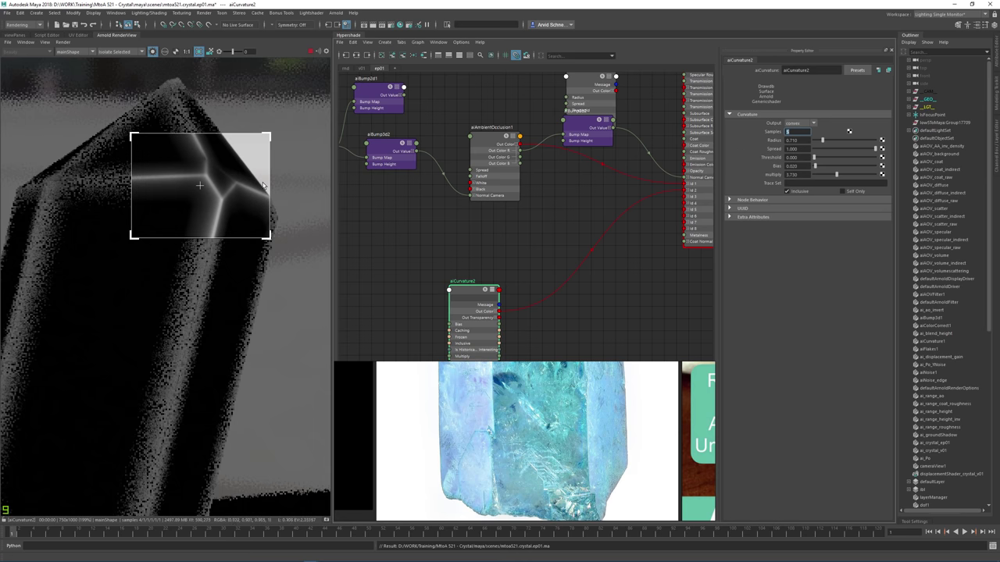
{"action": "left_click", "coordinate": [105, 192]}
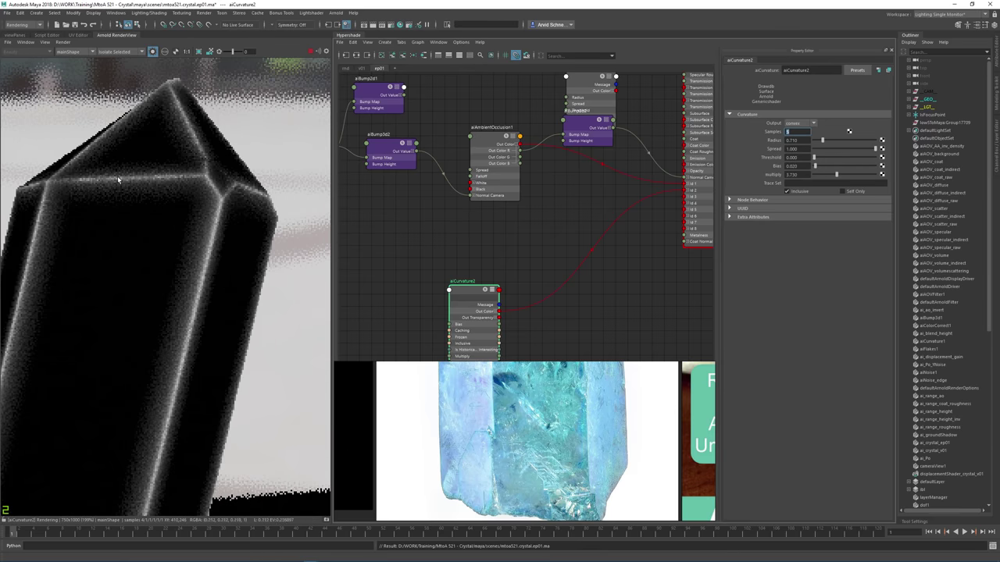
{"action": "middle_click_drag", "start_coordinate": [191, 285], "coordinate": [261, 196]}
{"action": "middle_click_drag", "start_coordinate": [225, 284], "coordinate": [205, 283]}
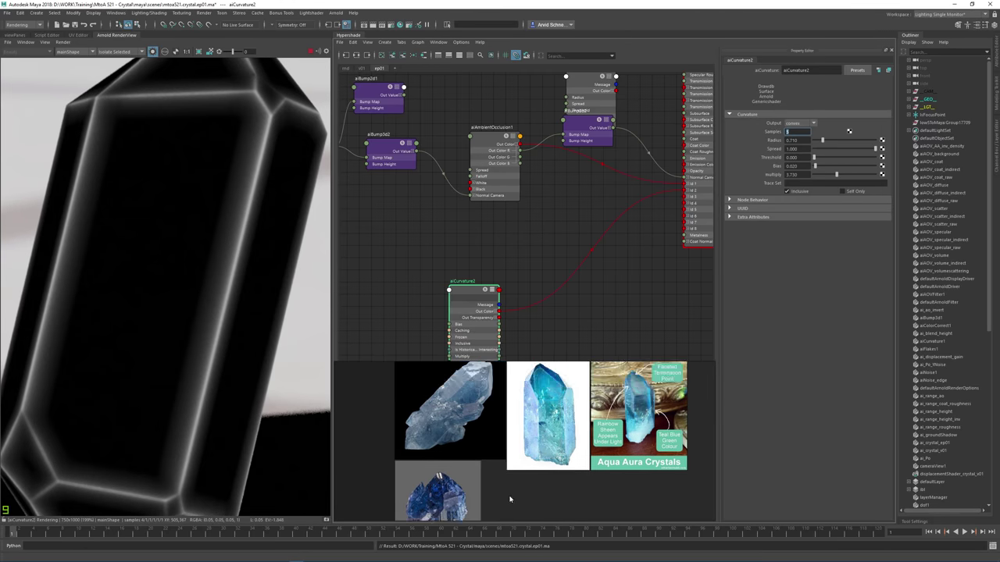
Compare the crystal edges in the reference photos with the rendered curvature mask.
{"action": "scroll", "coordinate": [407, 398], "scroll_direction": "up", "scroll_amount": 4}
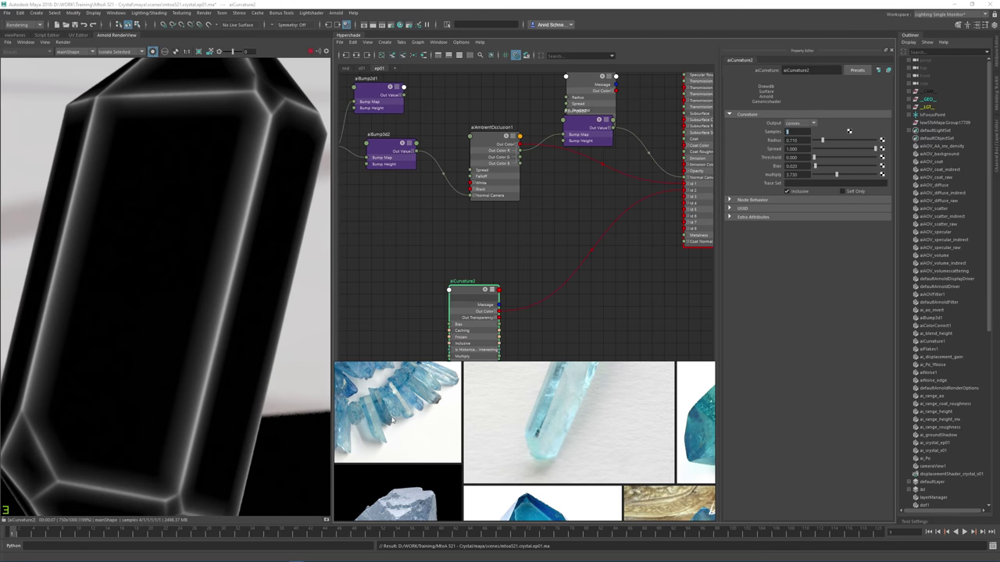
{"action": "scroll", "coordinate": [355, 431], "scroll_direction": "up", "scroll_amount": 3}
{"action": "middle_click_drag", "start_coordinate": [355, 431], "coordinate": [546, 453]}
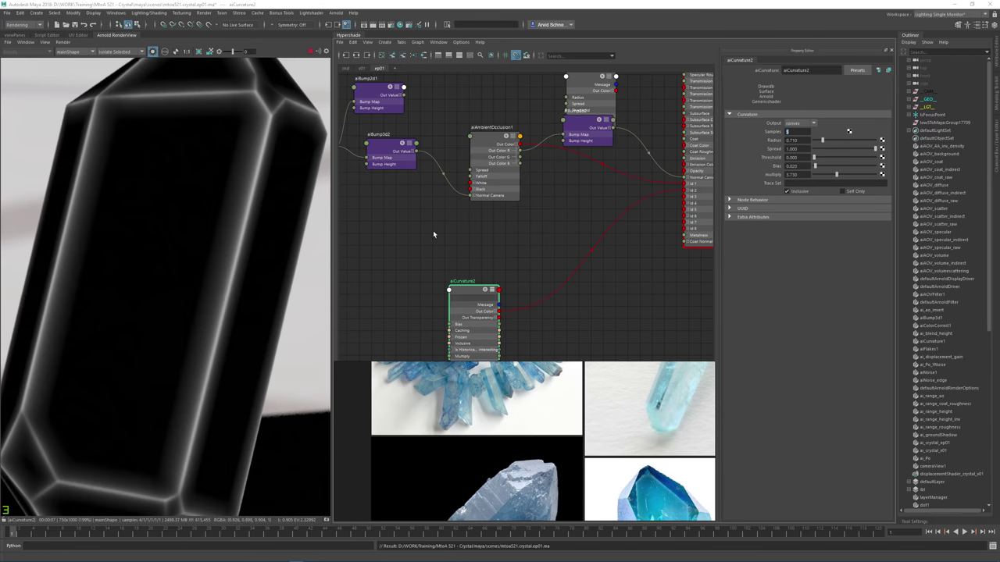
{"action": "left_click", "coordinate": [489, 248]}
{"action": "middle_click_drag", "start_coordinate": [506, 188], "coordinate": [510, 214], "text": "alt"}
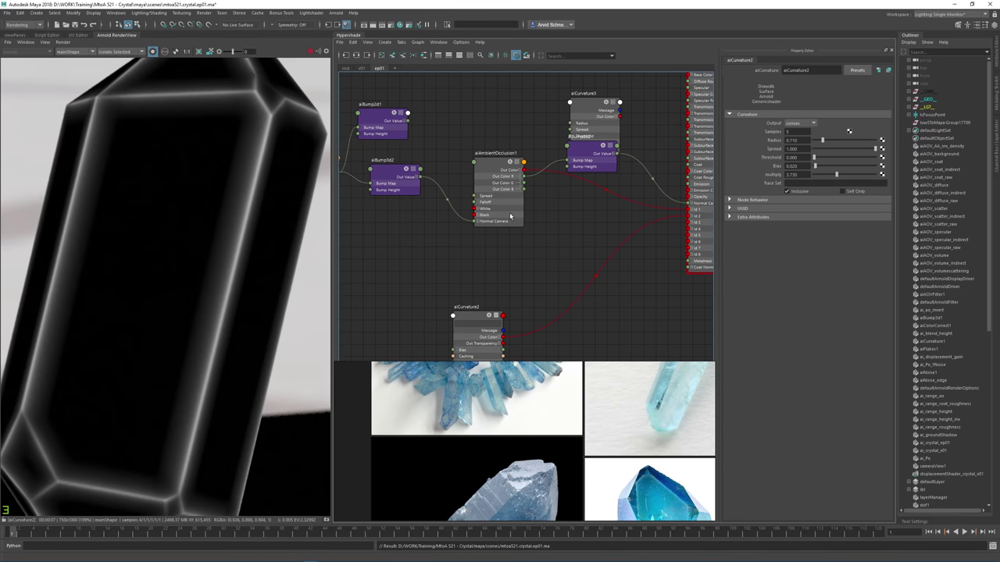
Move aiCurvature3 clear of aiBump2d2 and compare the isolated aiAmbientOcclusion1 and aiCurvature2 outputs.
{"action": "left_click", "coordinate": [484, 165]}
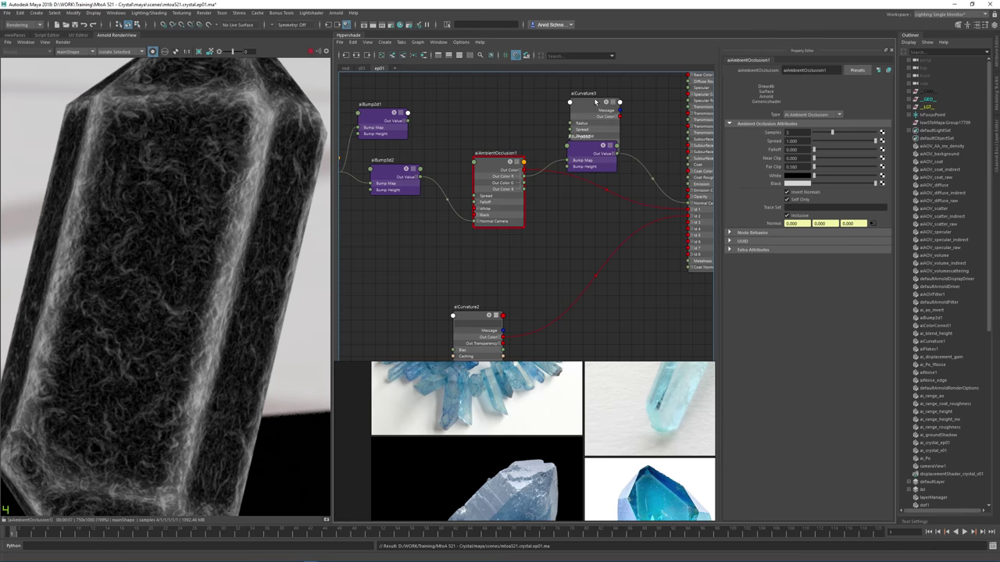
{"action": "middle_click_drag", "start_coordinate": [559, 204], "coordinate": [531, 232], "text": "alt"}
{"action": "left_click_drag", "start_coordinate": [559, 134], "coordinate": [492, 76]}
{"action": "middle_click_drag", "start_coordinate": [474, 285], "coordinate": [483, 224], "text": "alt"}
{"action": "left_click", "coordinate": [450, 283]}
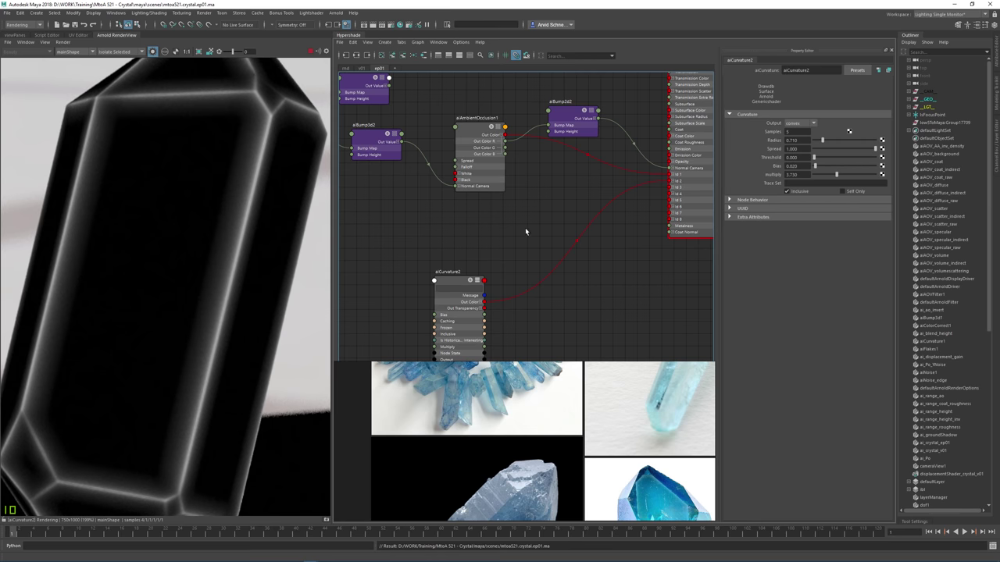
Create a displacement shader node below the crystal shader and delete the shading group generated with it.
{"action": "middle_click_drag", "start_coordinate": [525, 227], "coordinate": [514, 238], "text": "alt"}
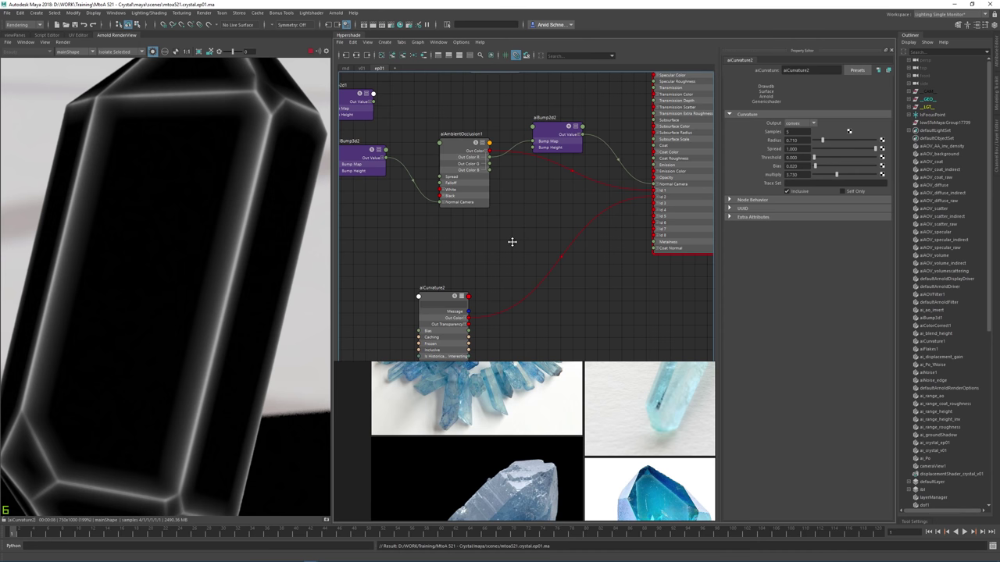
{"action": "right_click_drag", "start_coordinate": [538, 218], "coordinate": [520, 223], "text": "alt"}
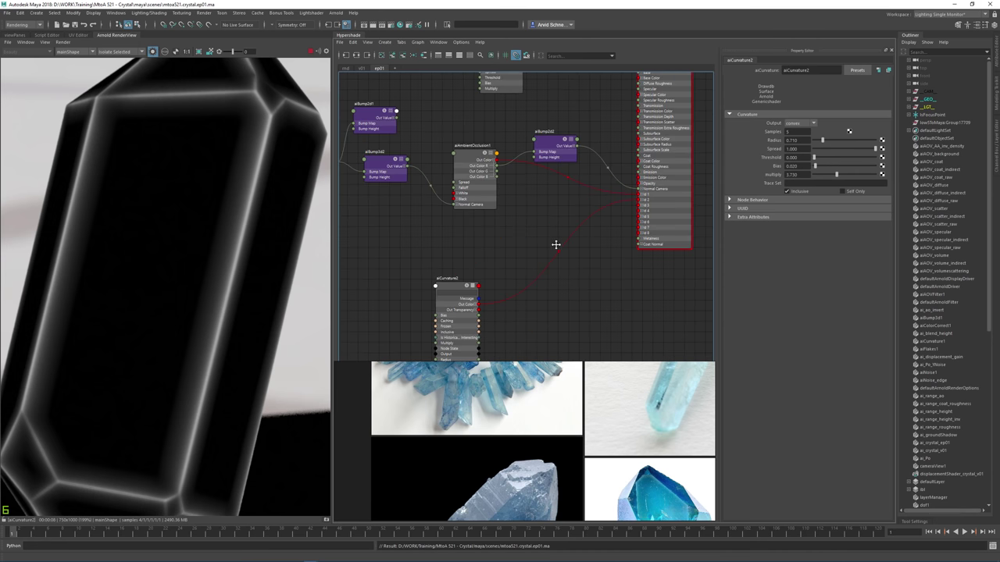
{"action": "middle_click_drag", "start_coordinate": [556, 246], "coordinate": [516, 247], "text": "alt"}
{"action": "key", "text": "Tab"}
{"action": "type", "text": "disp"}
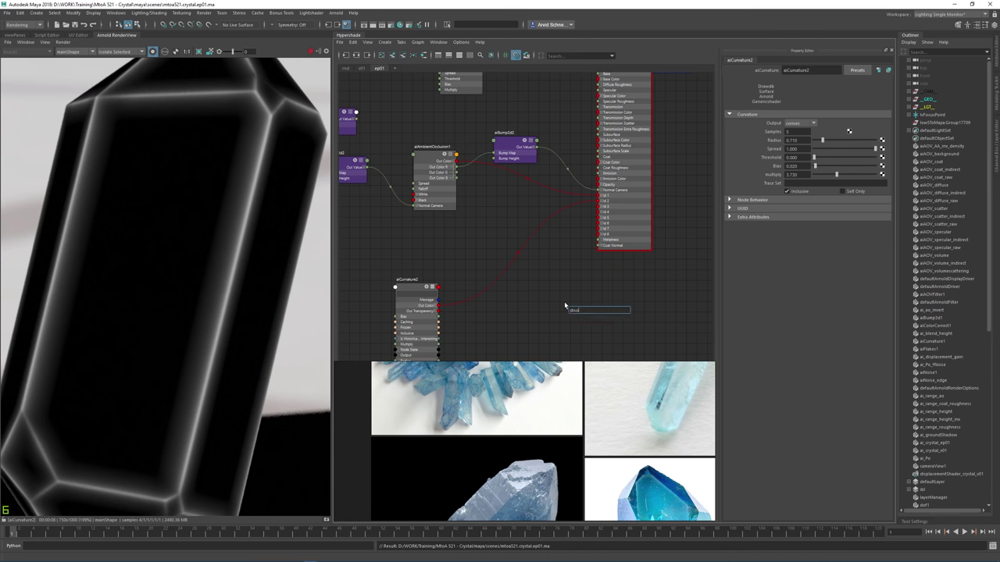
{"action": "key", "text": "BackSpace"}
{"action": "key", "text": "Down"}
{"action": "key", "text": "Return"}
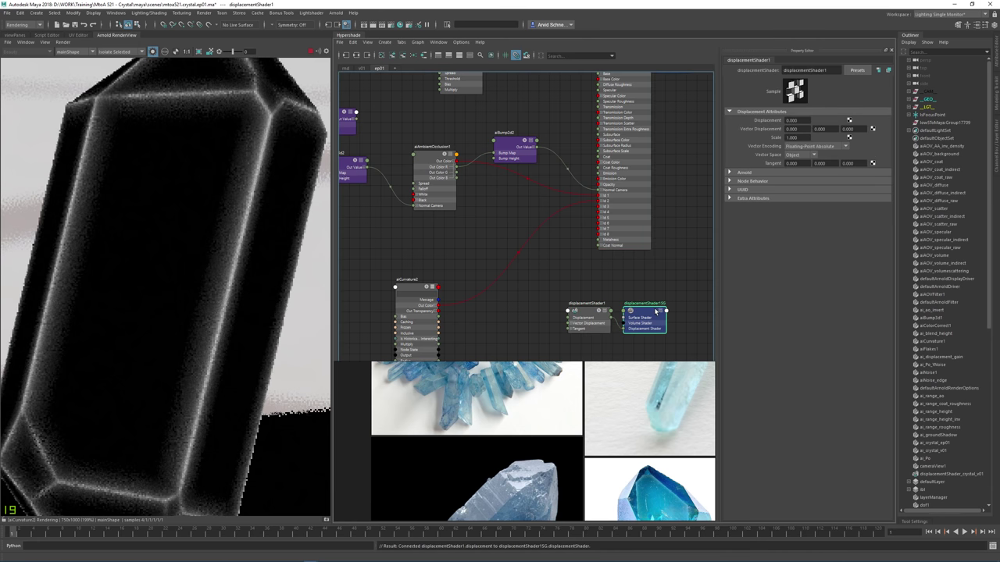
{"action": "left_click", "coordinate": [655, 311]}
{"action": "key", "text": "Delete"}
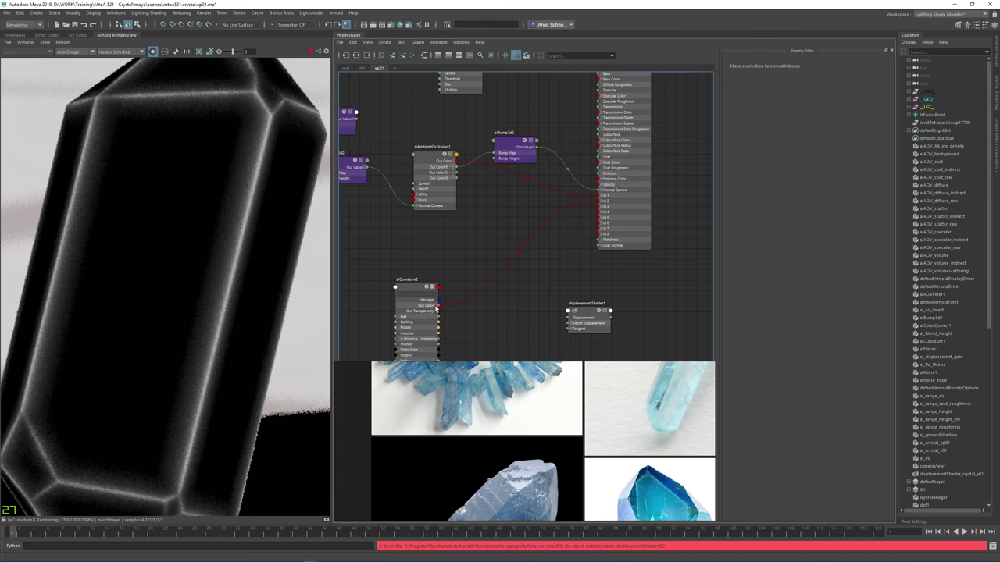
Connect aiCurvature2's Out Color R to the Displacement input of displacementShader1 and save the scene.
{"action": "left_click", "coordinate": [435, 310]}
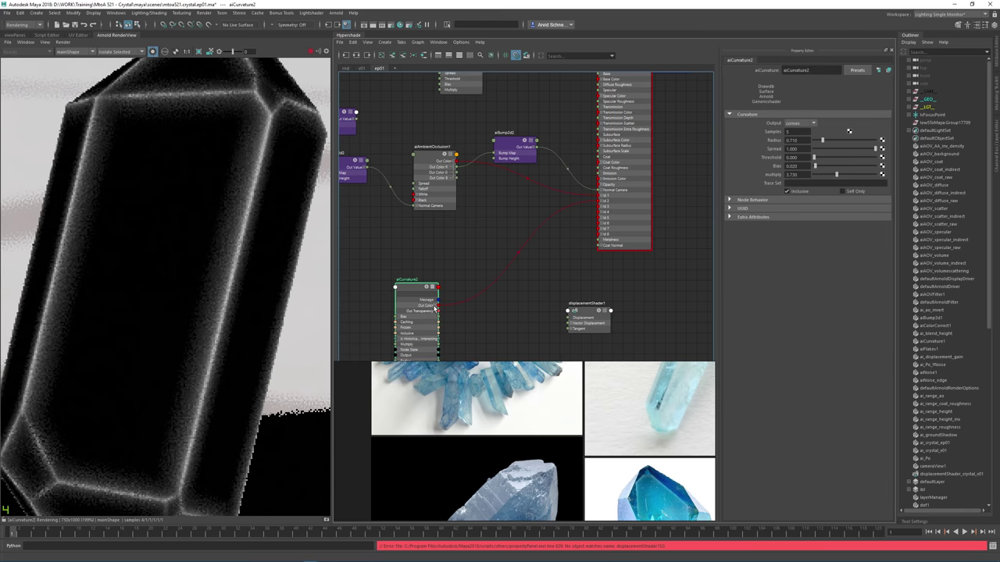
{"action": "scroll", "coordinate": [461, 320], "scroll_direction": "up", "scroll_amount": 2}
{"action": "left_click_drag", "start_coordinate": [432, 309], "coordinate": [598, 318]}
{"action": "middle_click_drag", "start_coordinate": [604, 266], "coordinate": [458, 268], "text": "alt"}
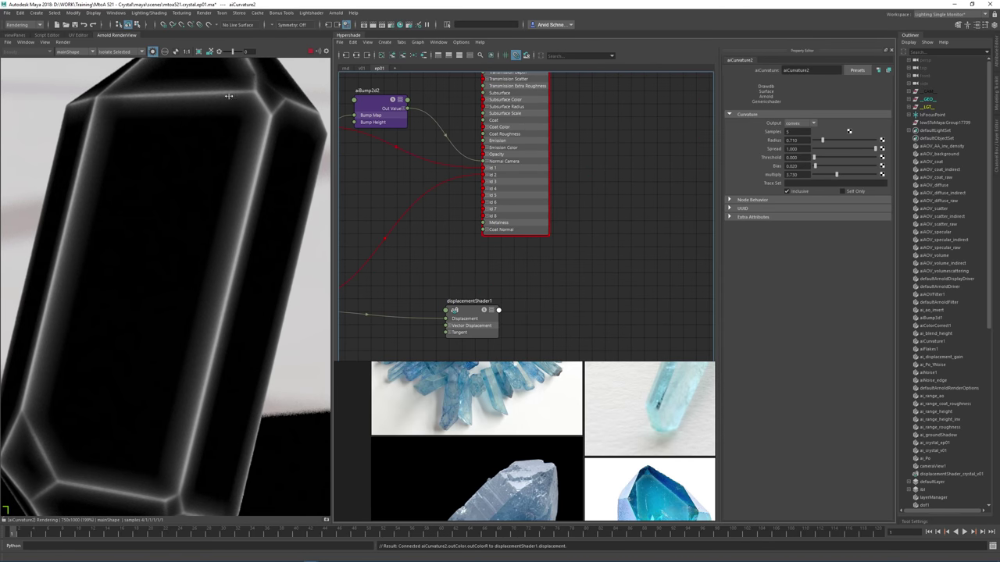
{"action": "left_click", "coordinate": [75, 25]}
Move ai_crystal_ep01SG beside displacementShader1 and connect the displacement shader to its Displacement Shader input.
{"action": "scroll", "coordinate": [547, 258], "scroll_direction": "down", "scroll_amount": 2}
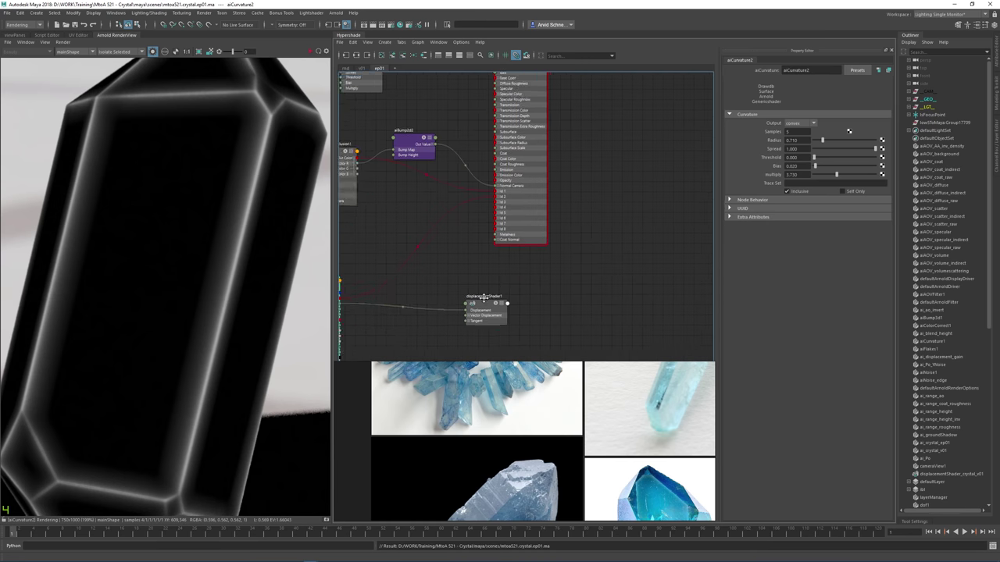
{"action": "middle_click_drag", "start_coordinate": [580, 193], "coordinate": [523, 261], "text": "alt"}
{"action": "left_click_drag", "start_coordinate": [502, 131], "coordinate": [602, 328]}
{"action": "middle_click_drag", "start_coordinate": [607, 236], "coordinate": [603, 141], "text": "alt"}
{"action": "scroll", "coordinate": [492, 272], "scroll_direction": "up", "scroll_amount": 1}
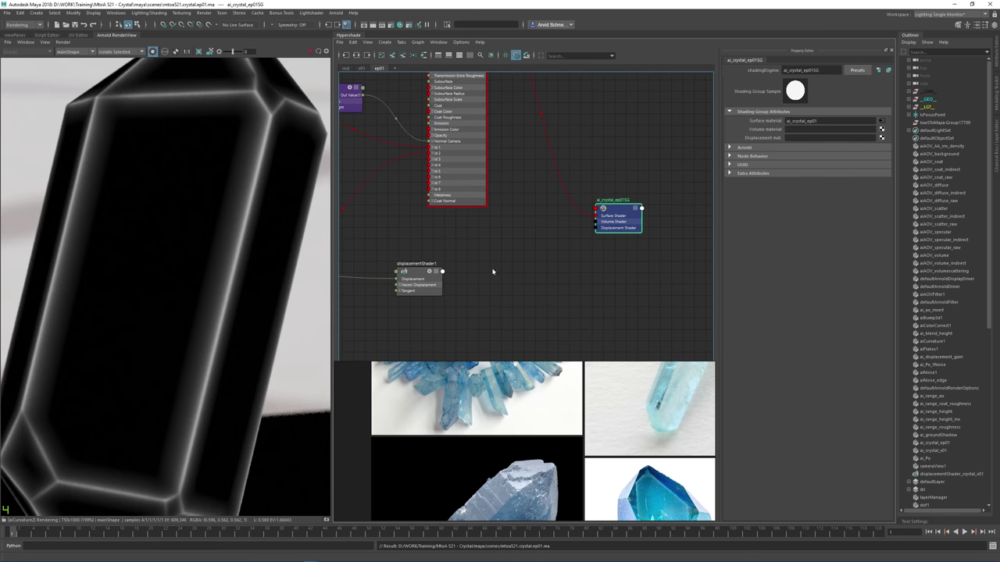
{"action": "left_click_drag", "start_coordinate": [411, 271], "coordinate": [609, 234]}
{"action": "middle_click_drag", "start_coordinate": [428, 252], "coordinate": [541, 266], "text": "alt"}
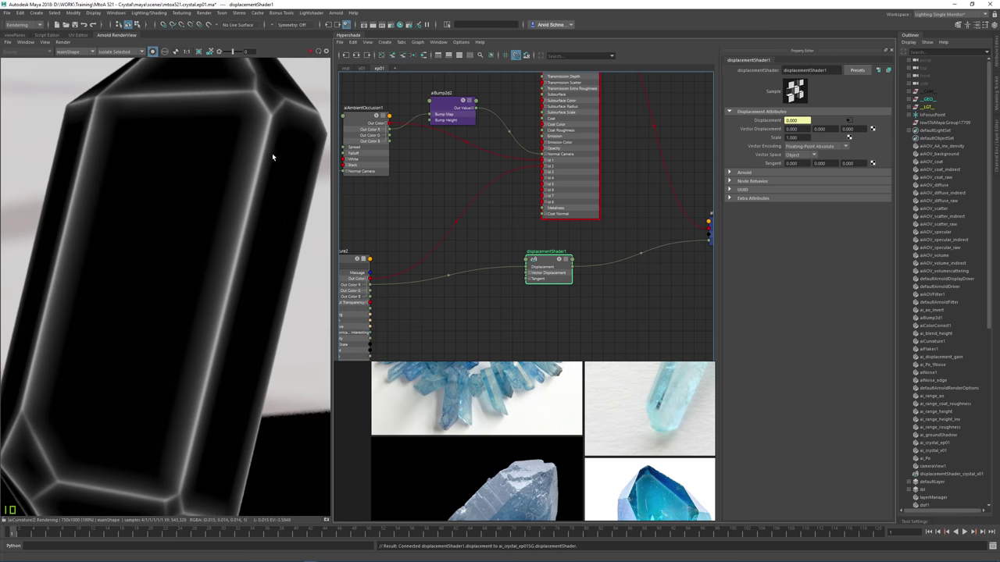
Show displacementShader1's Arnold attributes and refresh the full shaded render with the isolated preview turned off.
{"action": "middle_click_drag", "start_coordinate": [516, 245], "coordinate": [578, 237], "text": "alt"}
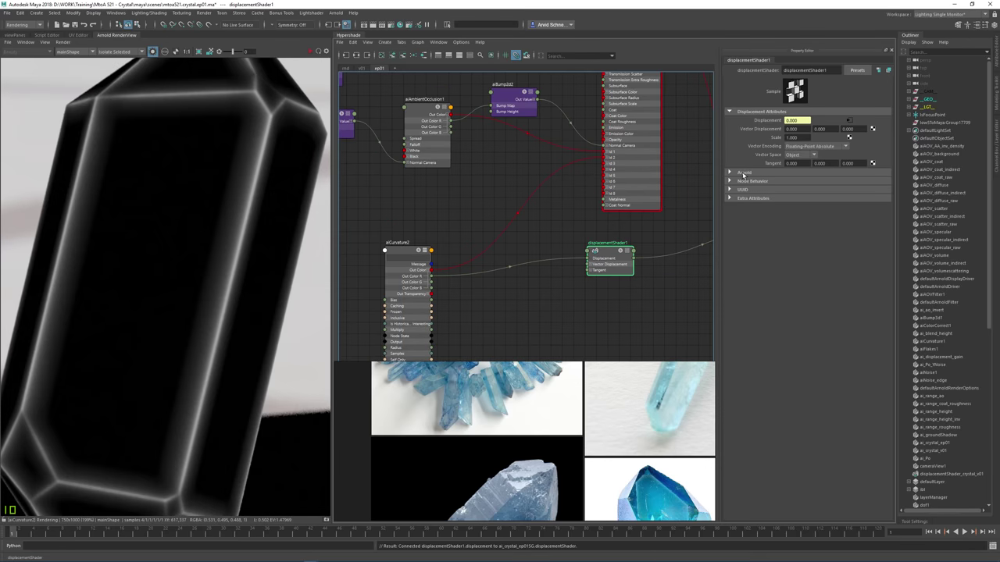
{"action": "left_click", "coordinate": [740, 173]}
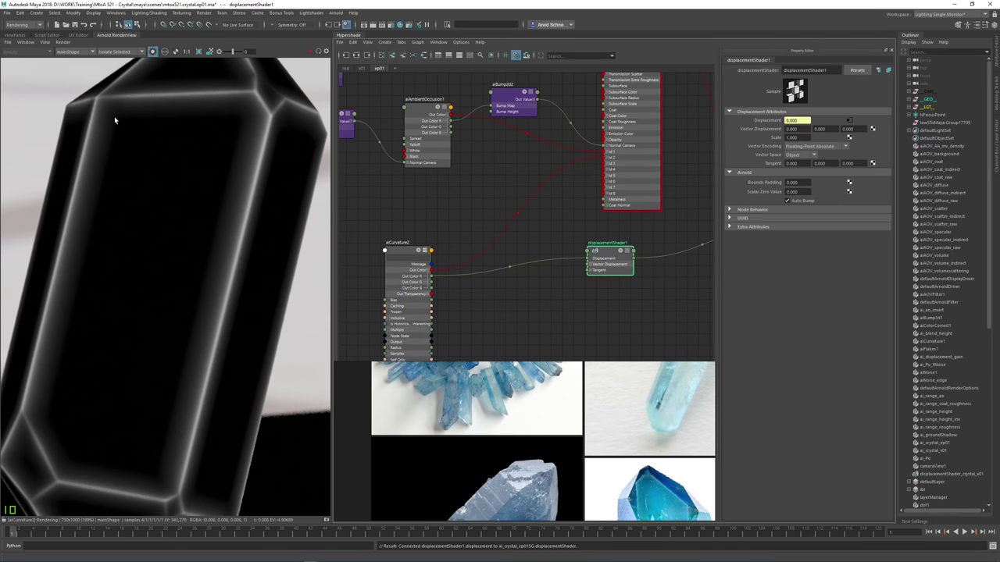
{"action": "left_click", "coordinate": [152, 51]}
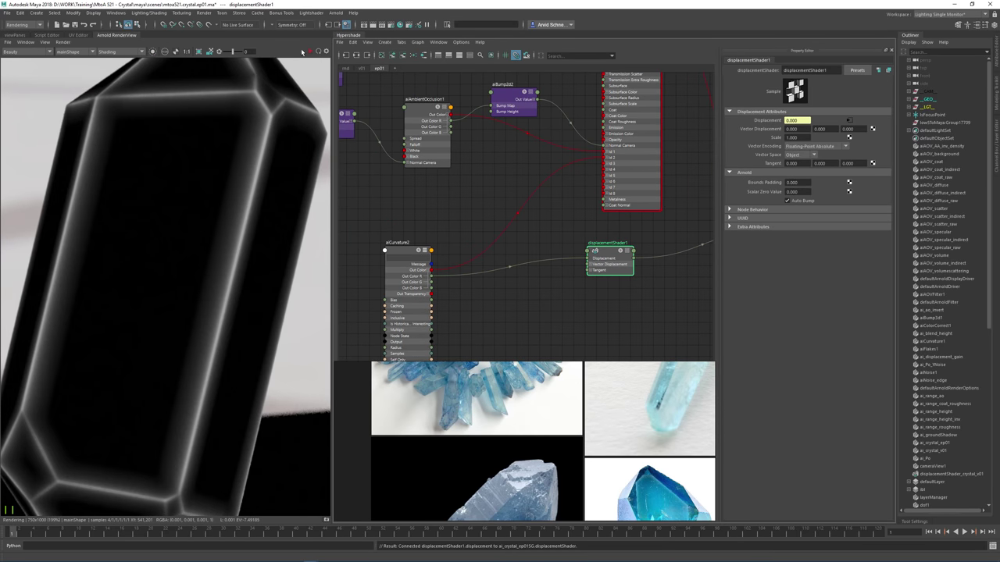
{"action": "left_click", "coordinate": [67, 42]}
{"action": "left_click", "coordinate": [86, 96]}
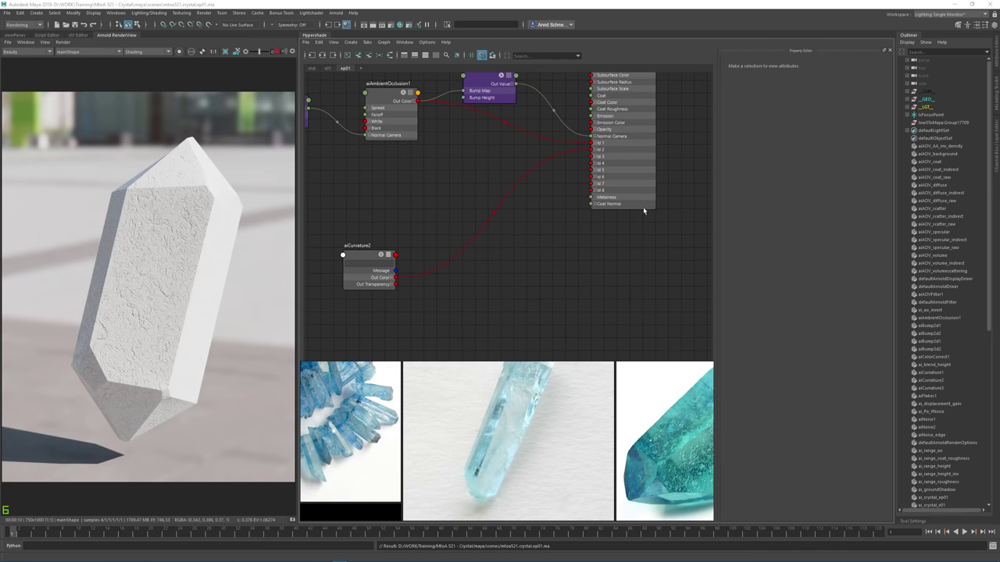
{"action": "middle_click_drag", "start_coordinate": [456, 189], "coordinate": [492, 202], "text": "alt"}
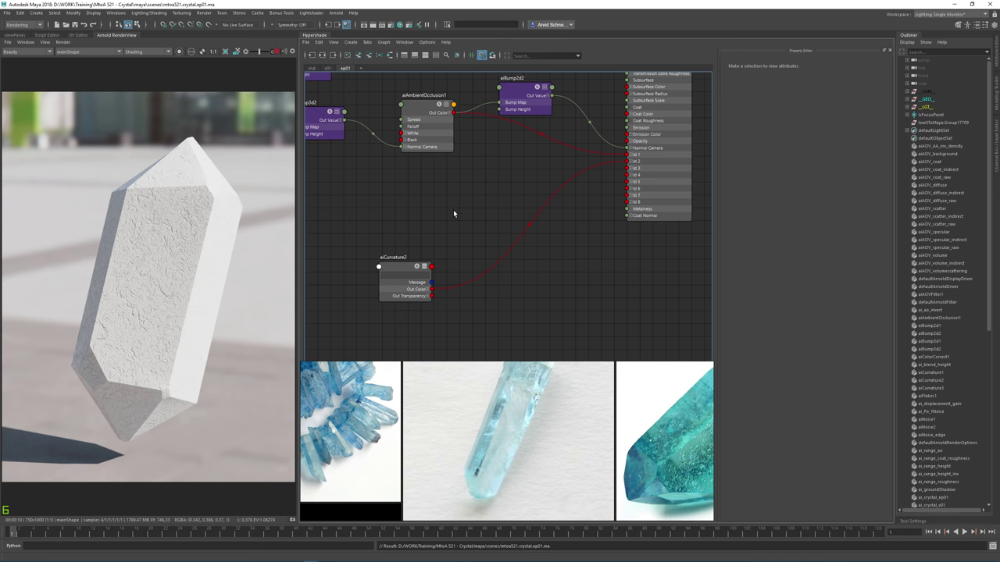
{"action": "middle_click_drag", "start_coordinate": [440, 236], "coordinate": [465, 244], "text": "alt"}
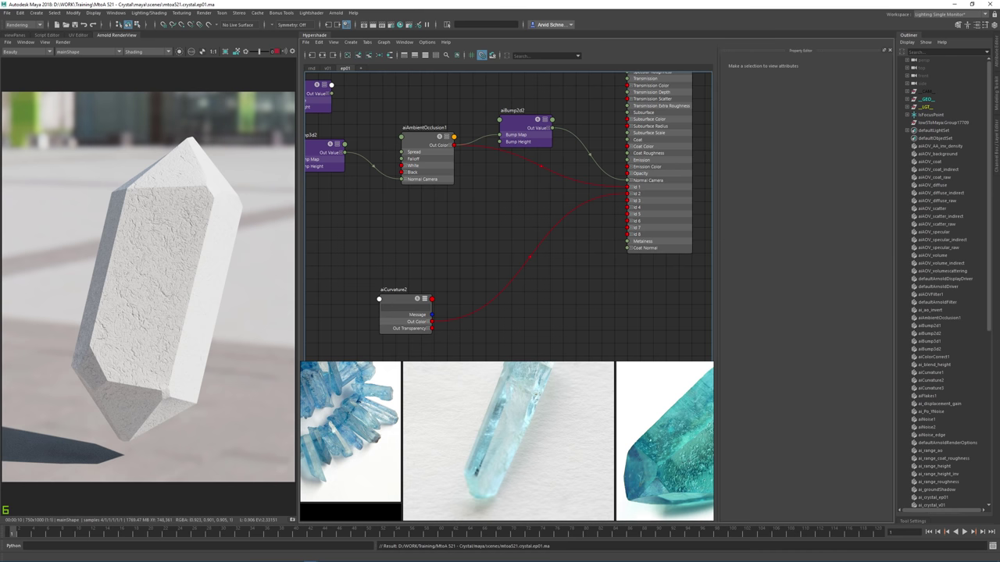
Switch to ZBrush, load the compact_UI_brush_materials interface layout and frame the crystal.
{"action": "key", "text": "alt+Tab"}
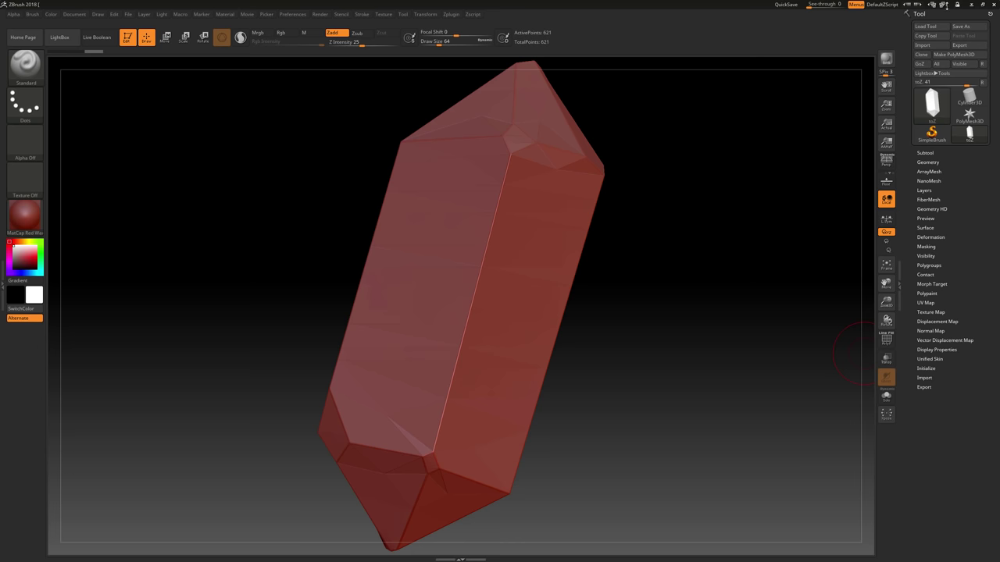
{"action": "left_click", "coordinate": [945, 5]}
{"action": "left_click", "coordinate": [942, 5]}
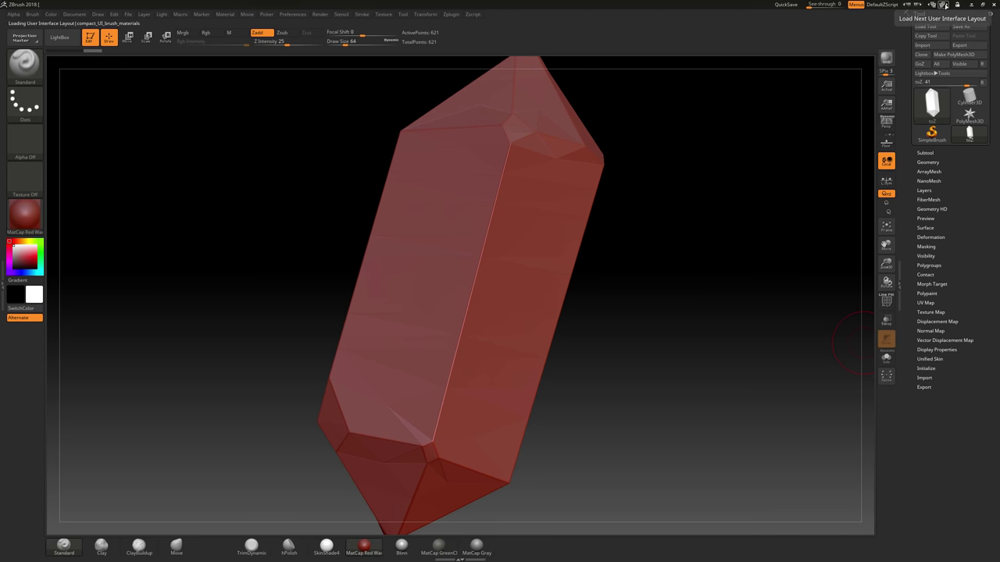
{"action": "left_click_drag", "start_coordinate": [594, 245], "coordinate": [557, 272], "text": "alt"}
{"action": "key", "text": "f"}
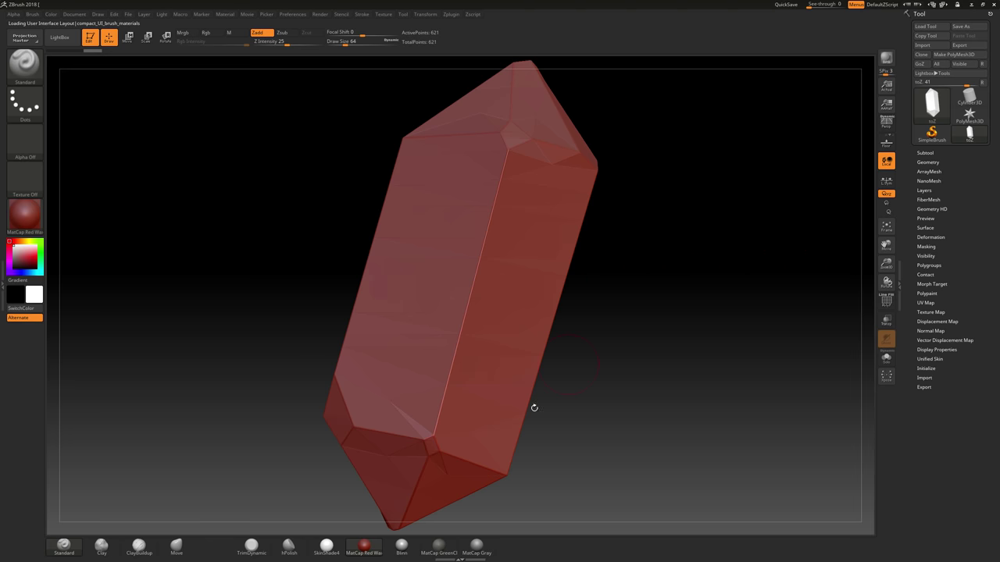
Apply the MatCap Gray material to the crystal.
{"action": "left_click", "coordinate": [476, 544]}
{"action": "mouse_move", "coordinate": [628, 296]}
{"action": "left_mouse_down"}
{"action": "mouse_move", "coordinate": [698, 299]}
{"action": "mouse_move", "coordinate": [622, 315]}
{"action": "mouse_move", "coordinate": [655, 318]}
{"action": "left_mouse_up"}
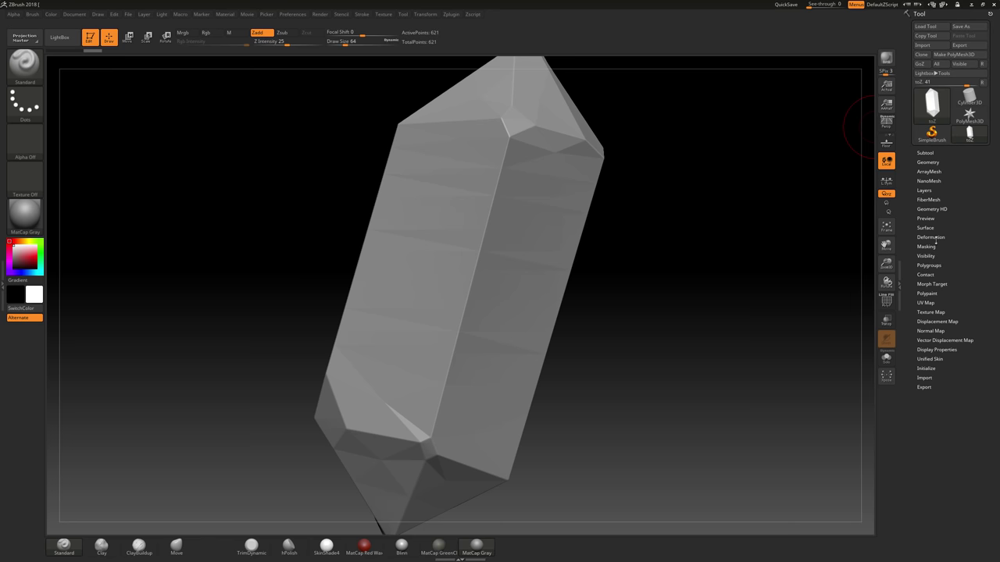
Remesh the crystal with DynaMesh at a resolution of 640.
{"action": "left_click", "coordinate": [928, 162]}
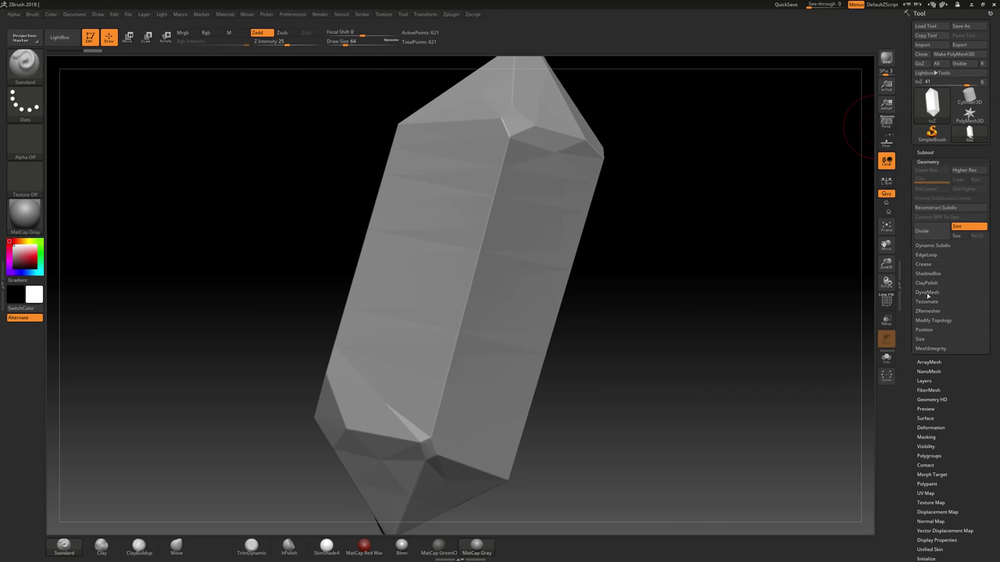
{"action": "left_click", "coordinate": [927, 293]}
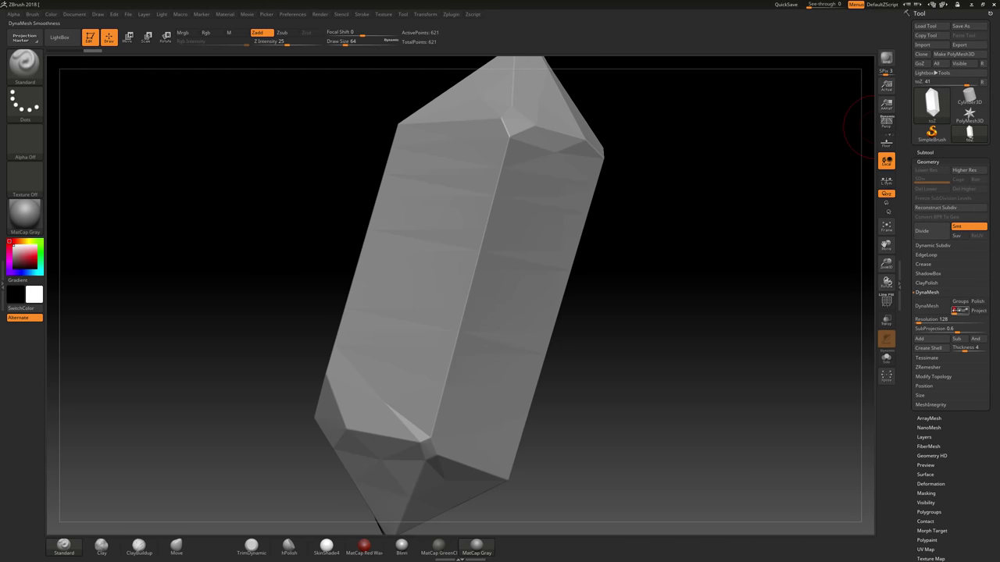
{"action": "left_click_drag", "start_coordinate": [918, 324], "coordinate": [925, 326]}
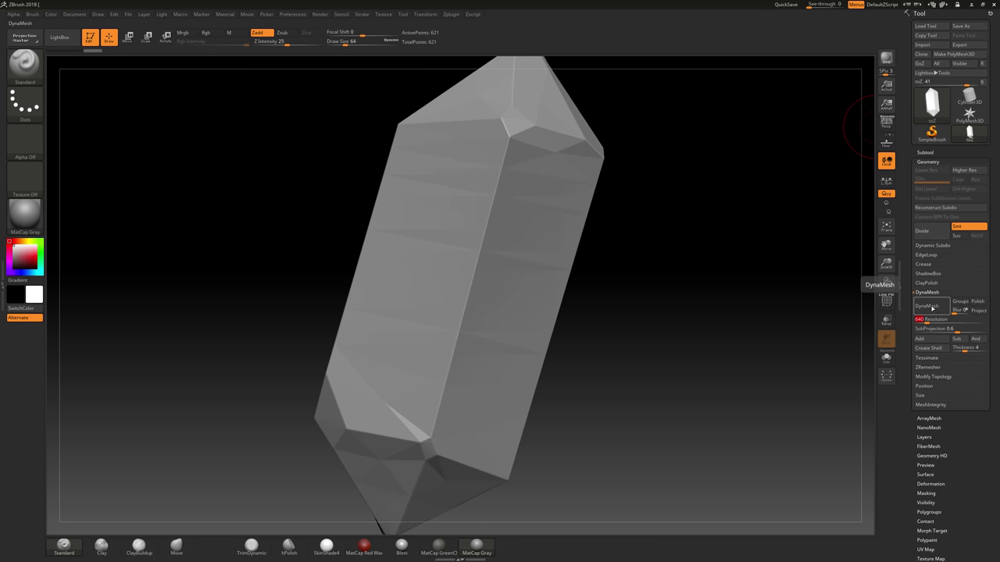
{"action": "left_click", "coordinate": [931, 307]}
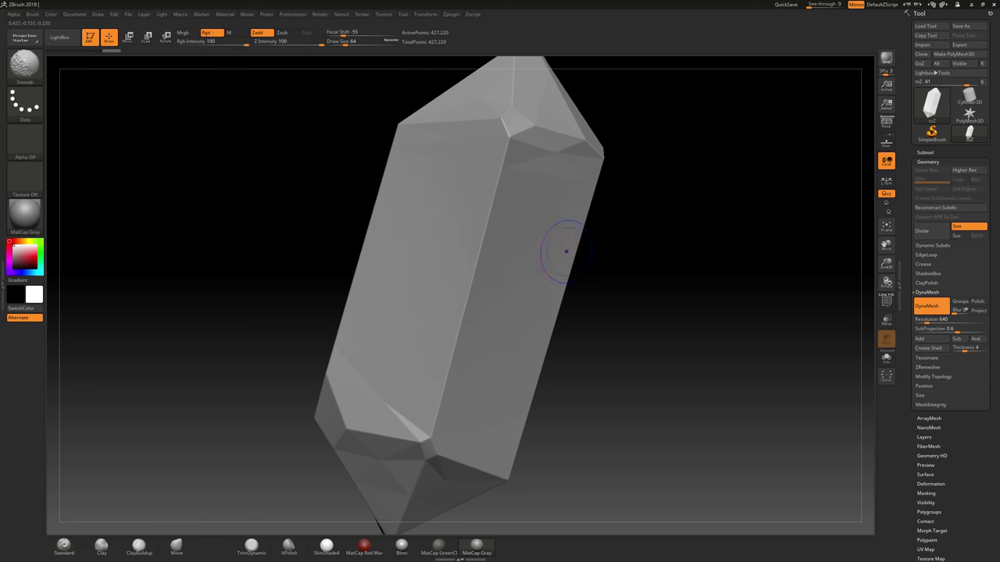
Check the remeshed crystal's polygon wireframe with PolyFrame, undo the stray stroke and turn on the perspective view.
{"action": "key", "text": "shift+f"}
{"action": "mouse_move", "coordinate": [651, 276]}
{"action": "left_mouse_down", "text": "alt"}
{"action": "mouse_move", "coordinate": [658, 388]}
{"action": "mouse_move", "coordinate": [624, 307]}
{"action": "mouse_move", "coordinate": [643, 342]}
{"action": "mouse_move", "coordinate": [640, 300]}
{"action": "mouse_move", "coordinate": [643, 359]}
{"action": "mouse_move", "coordinate": [679, 335]}
{"action": "left_mouse_up", "text": "alt"}
{"action": "key", "text": "shift+f"}
{"action": "mouse_move", "coordinate": [518, 185]}
{"action": "left_mouse_down"}
{"action": "mouse_move", "coordinate": [516, 206]}
{"action": "mouse_move", "coordinate": [537, 195]}
{"action": "left_mouse_up"}
{"action": "key", "text": "p"}
{"action": "key", "text": "ctrl+z"}
{"action": "left_click_drag", "start_coordinate": [741, 280], "coordinate": [729, 294]}
{"action": "key", "text": "shift+f"}
{"action": "key", "text": "shift+f"}
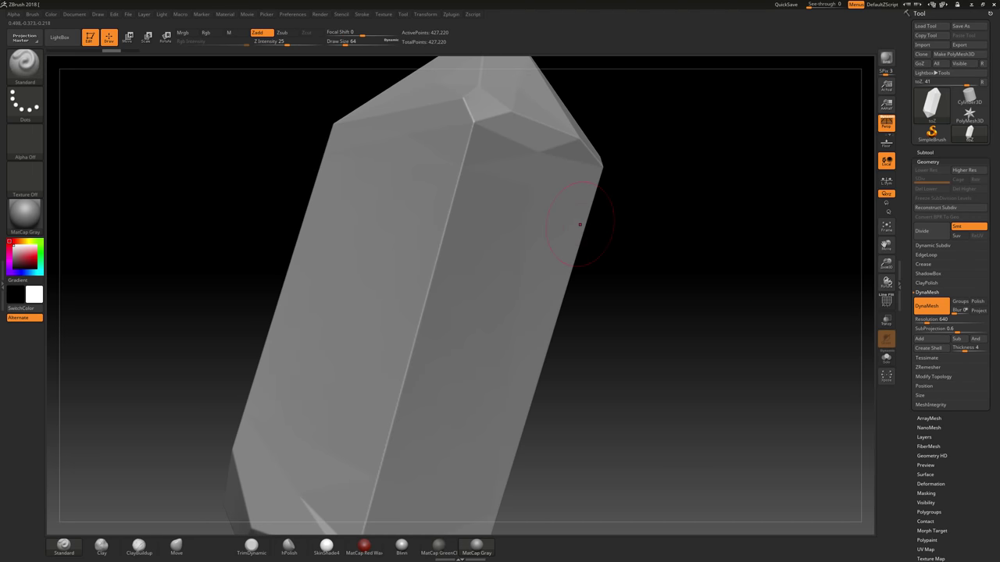
Try raised Standard brush strokes on the crystal's side face and undo them.
{"action": "left_click_drag", "start_coordinate": [662, 221], "coordinate": [616, 221]}
{"action": "mouse_move", "coordinate": [515, 218]}
{"action": "left_mouse_down"}
{"action": "mouse_move", "coordinate": [552, 248]}
{"action": "mouse_move", "coordinate": [517, 281]}
{"action": "mouse_move", "coordinate": [523, 294]}
{"action": "left_mouse_up"}
{"action": "key", "text": "ctrl+z"}
{"action": "mouse_move", "coordinate": [525, 222]}
{"action": "left_mouse_down"}
{"action": "mouse_move", "coordinate": [473, 299]}
{"action": "mouse_move", "coordinate": [521, 286]}
{"action": "left_mouse_up"}
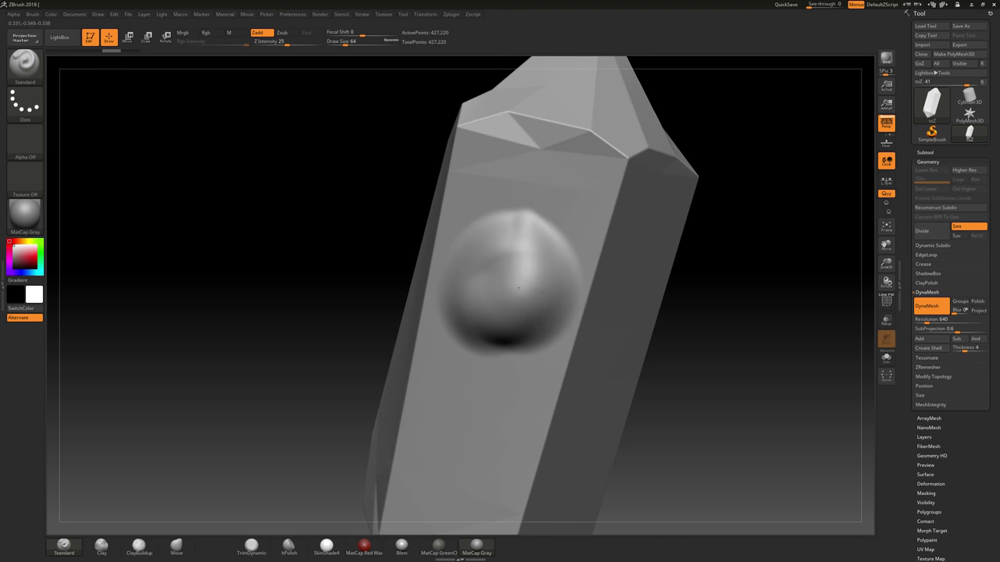
{"action": "key", "text": "ctrl+z"}
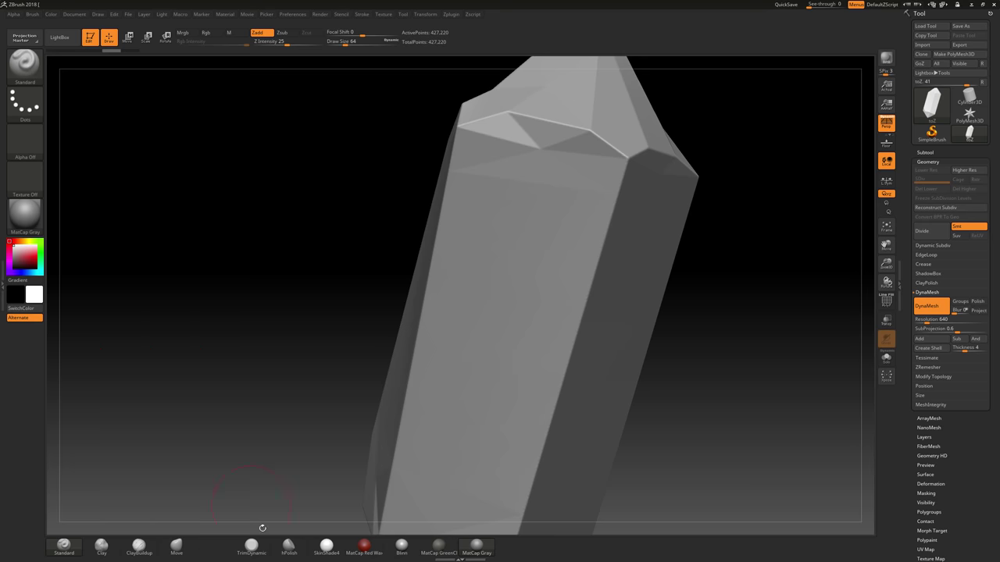
Choose the TrimDynamic brush and bring the crystal's lower half into view.
{"action": "left_click", "coordinate": [261, 560]}
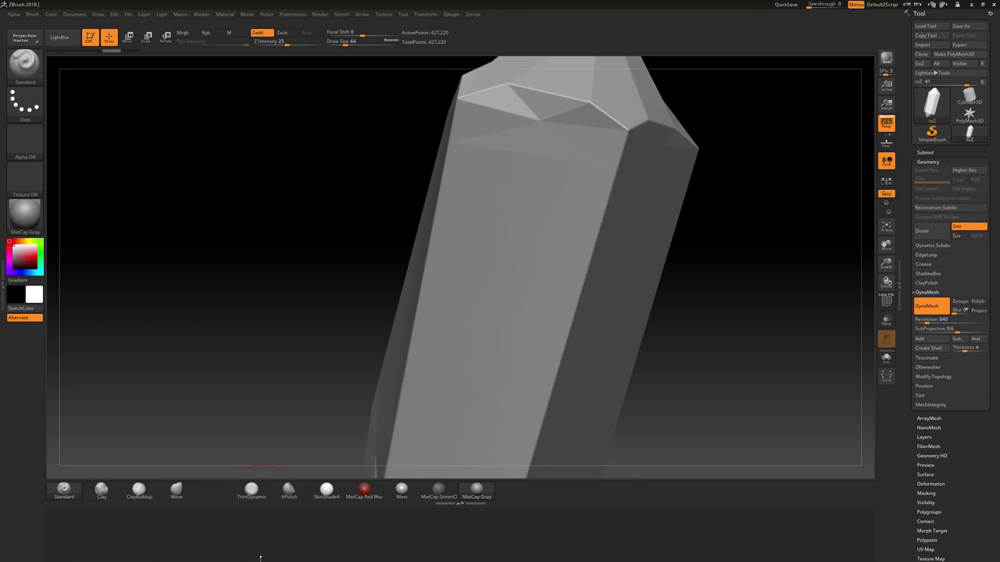
{"action": "left_click", "coordinate": [460, 504]}
{"action": "left_click", "coordinate": [251, 547]}
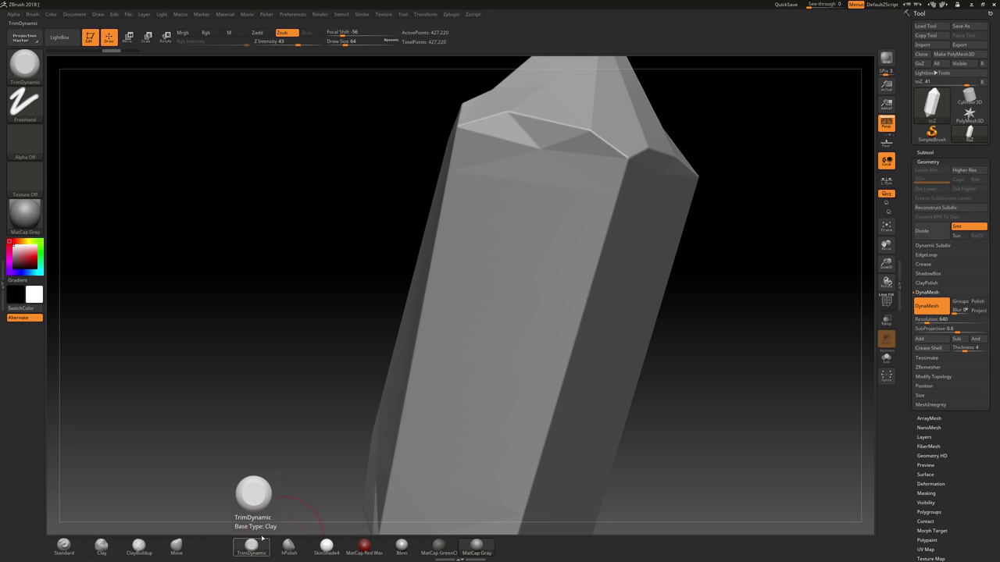
{"action": "left_click_drag", "start_coordinate": [668, 338], "coordinate": [685, 299]}
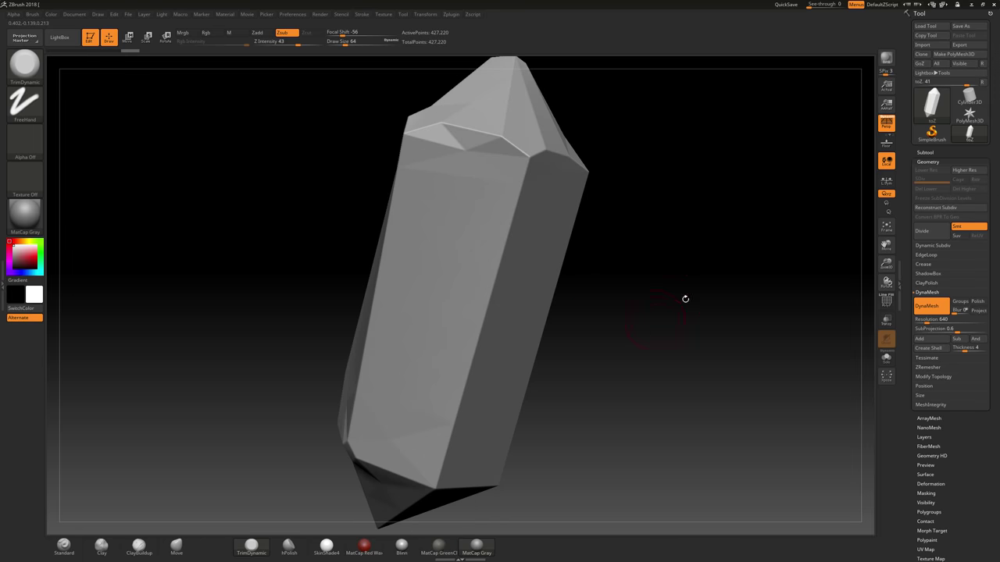
{"action": "mouse_move", "coordinate": [623, 287]}
{"action": "left_mouse_down"}
{"action": "mouse_move", "coordinate": [651, 281]}
{"action": "mouse_move", "coordinate": [627, 288]}
{"action": "left_mouse_up"}
{"action": "left_click_drag", "start_coordinate": [586, 367], "coordinate": [608, 405], "text": "alt"}
Switch to the PureRef crystalRef.pur board and place it as a narrow window in the lower corner beside the crystal.
{"action": "key", "text": "alt+Tab"}
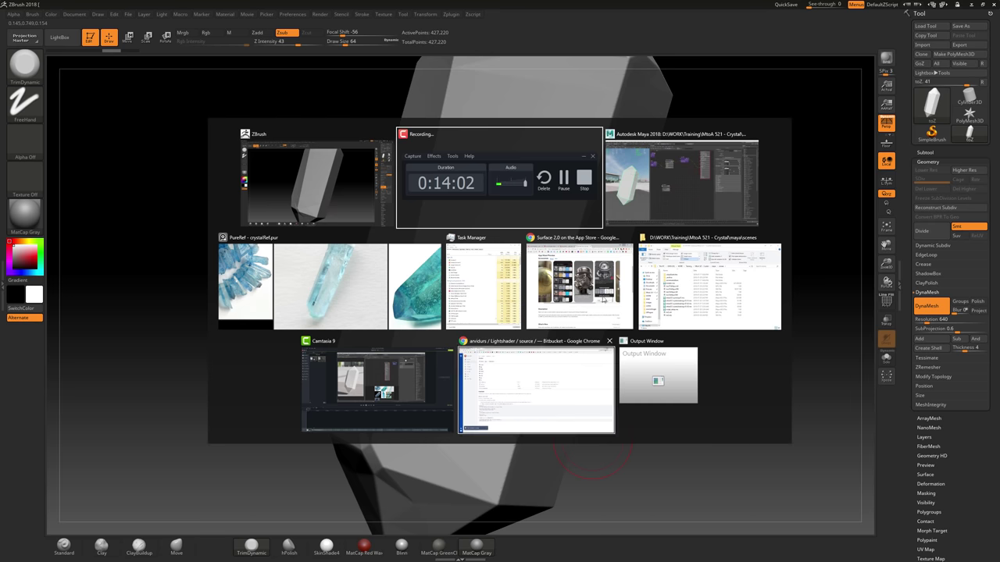
{"action": "left_click", "coordinate": [362, 278]}
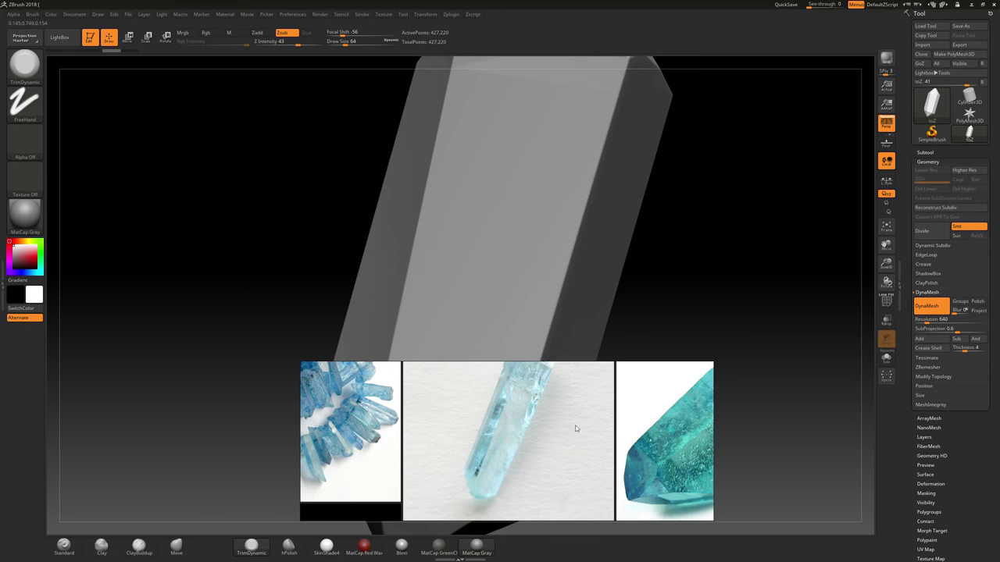
{"action": "right_click_drag", "start_coordinate": [576, 428], "coordinate": [297, 434]}
{"action": "left_click_drag", "start_coordinate": [296, 434], "coordinate": [281, 441]}
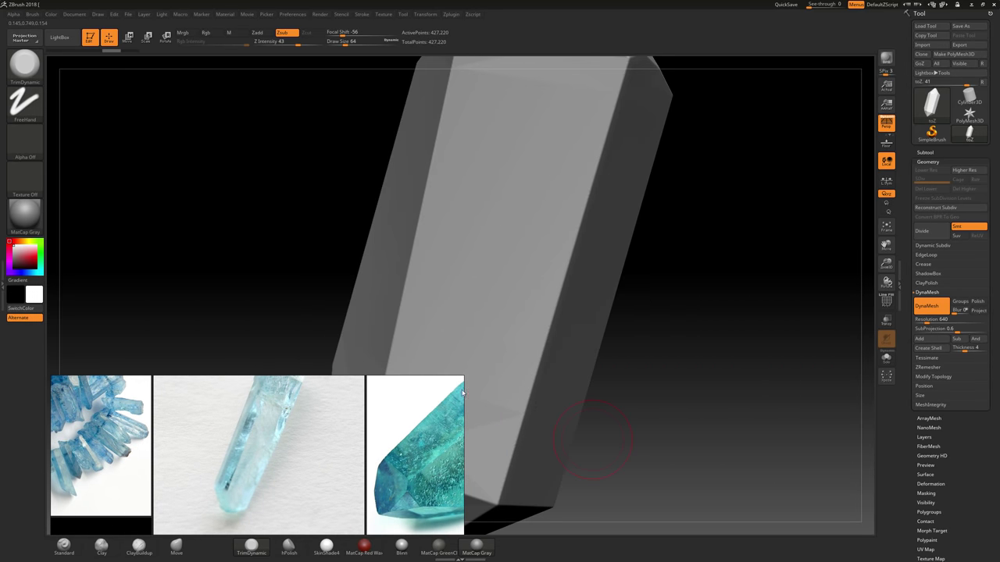
{"action": "left_click_drag", "start_coordinate": [445, 390], "coordinate": [299, 366]}
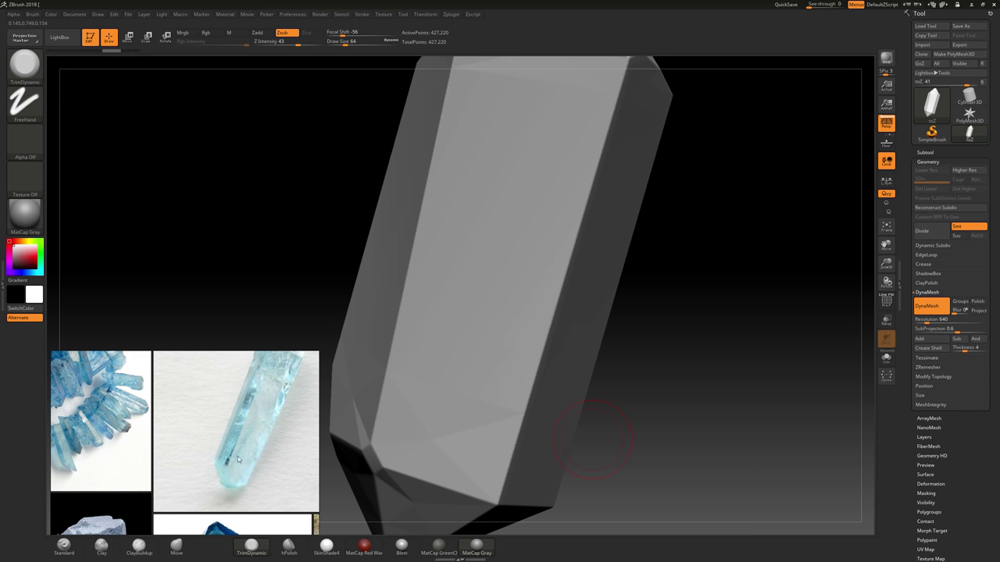
Frame the blue crystal cluster on a black background in the reference board.
{"action": "middle_click_drag", "start_coordinate": [239, 466], "coordinate": [286, 362]}
{"action": "middle_click_drag", "start_coordinate": [236, 480], "coordinate": [319, 430]}
{"action": "middle_click_drag", "start_coordinate": [175, 454], "coordinate": [188, 448]}
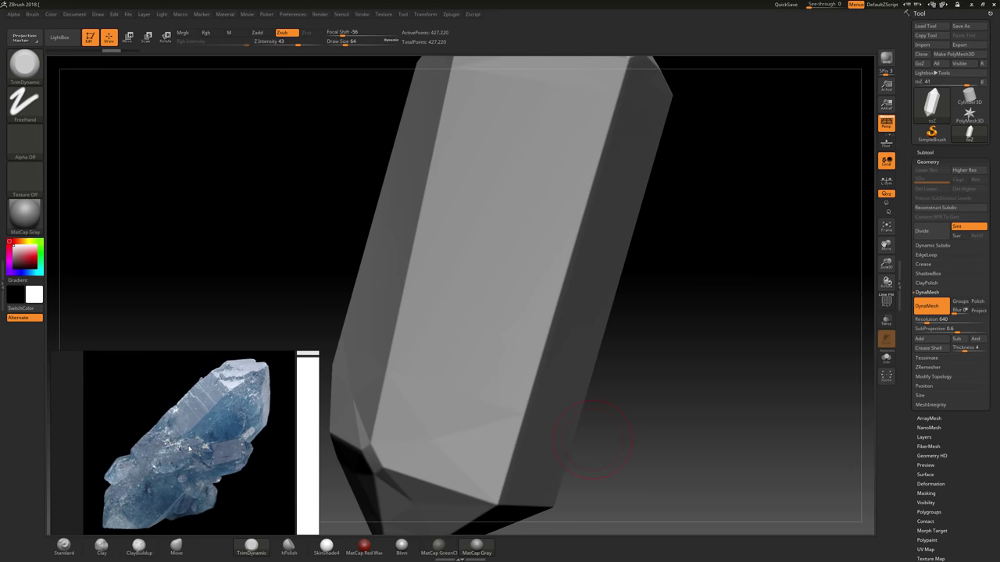
Trim the edges around the crystal's lower end with the plain TrimDynamic brush.
{"action": "left_click_drag", "start_coordinate": [677, 330], "coordinate": [491, 420]}
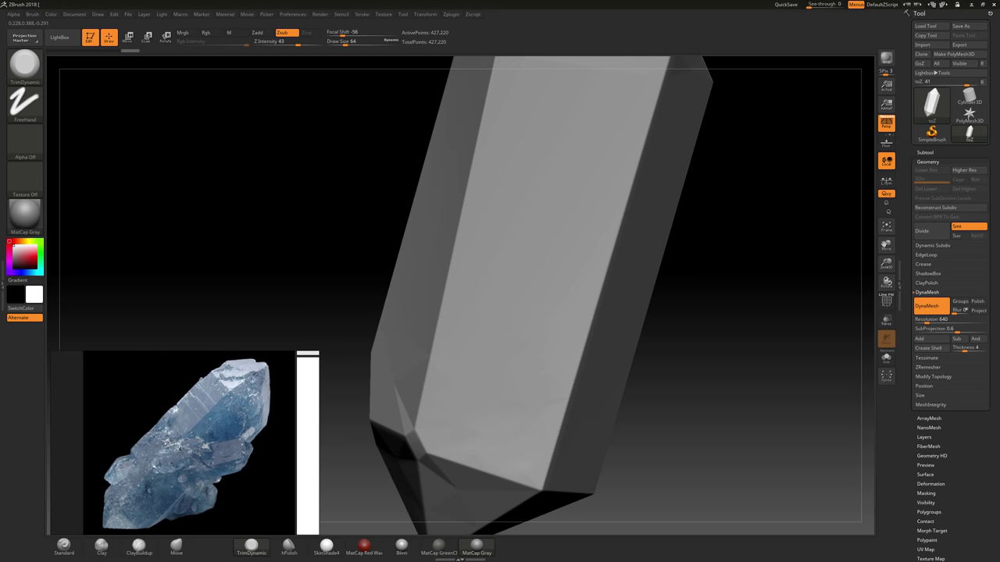
{"action": "left_click_drag", "start_coordinate": [713, 378], "coordinate": [519, 394]}
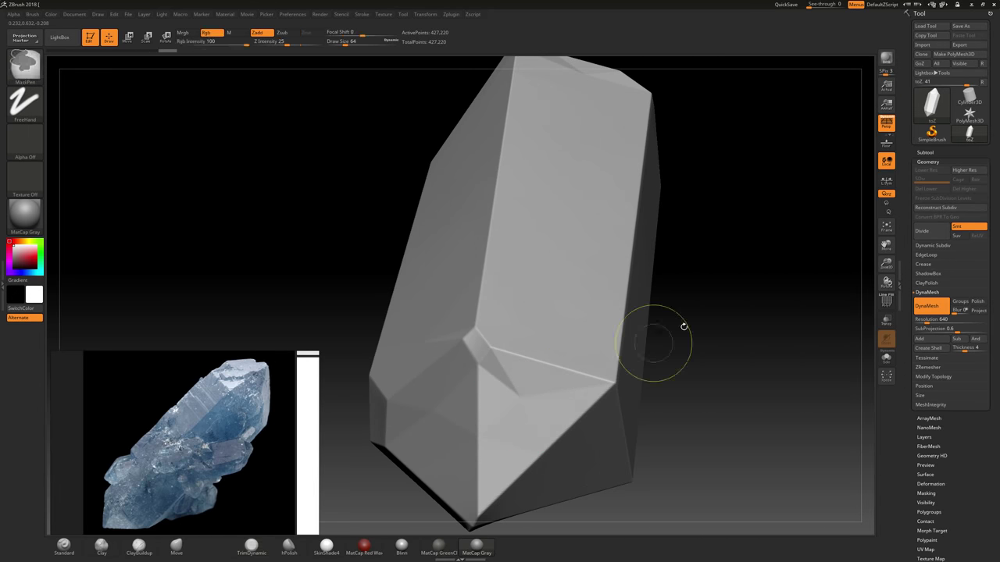
{"action": "left_click_drag", "start_coordinate": [669, 331], "coordinate": [618, 335]}
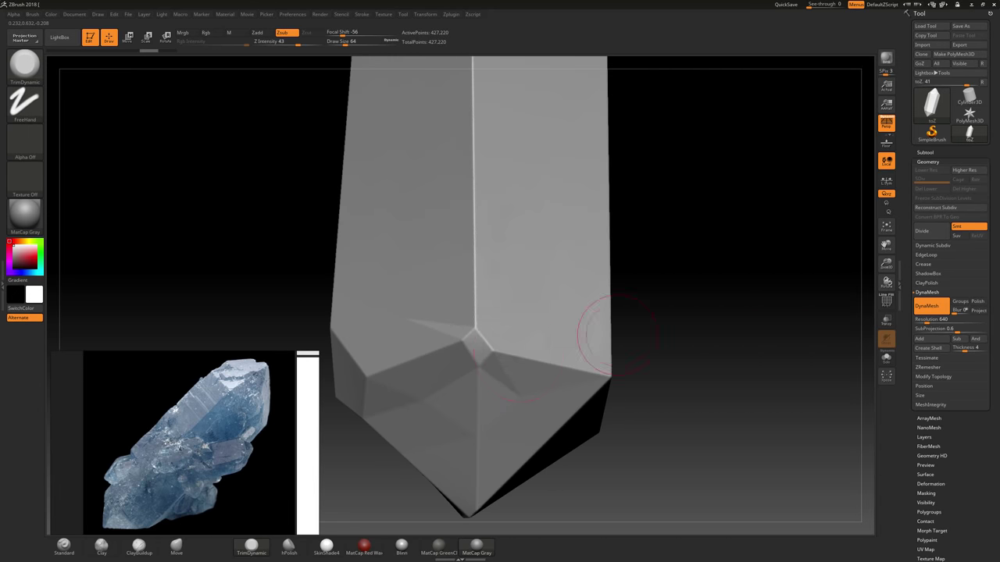
Assign Alpha 58 to the TrimDynamic brush and chip the long edge and rim near the crystal's lower tip.
{"action": "left_click", "coordinate": [24, 140]}
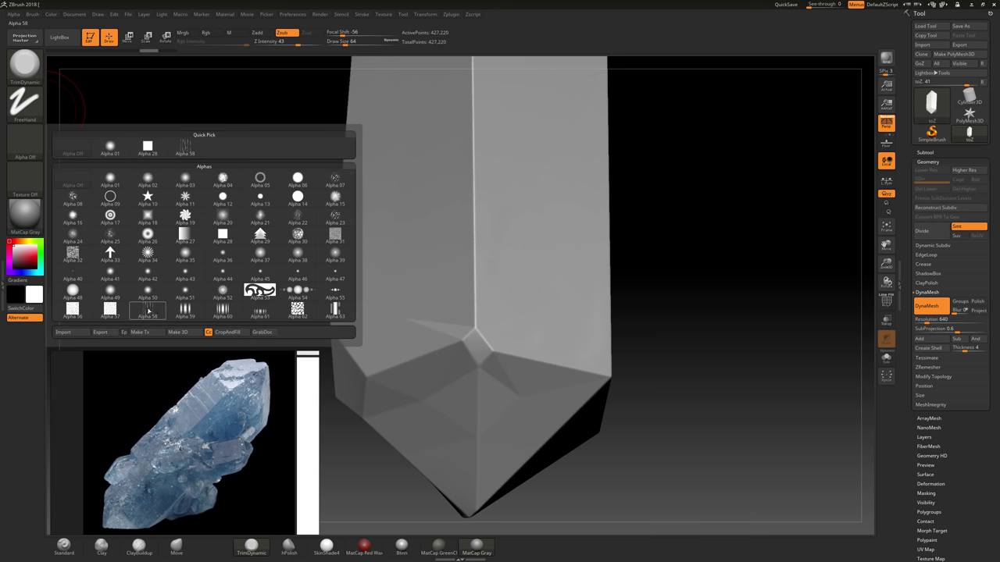
{"action": "left_click", "coordinate": [149, 310]}
{"action": "left_click", "coordinate": [478, 227]}
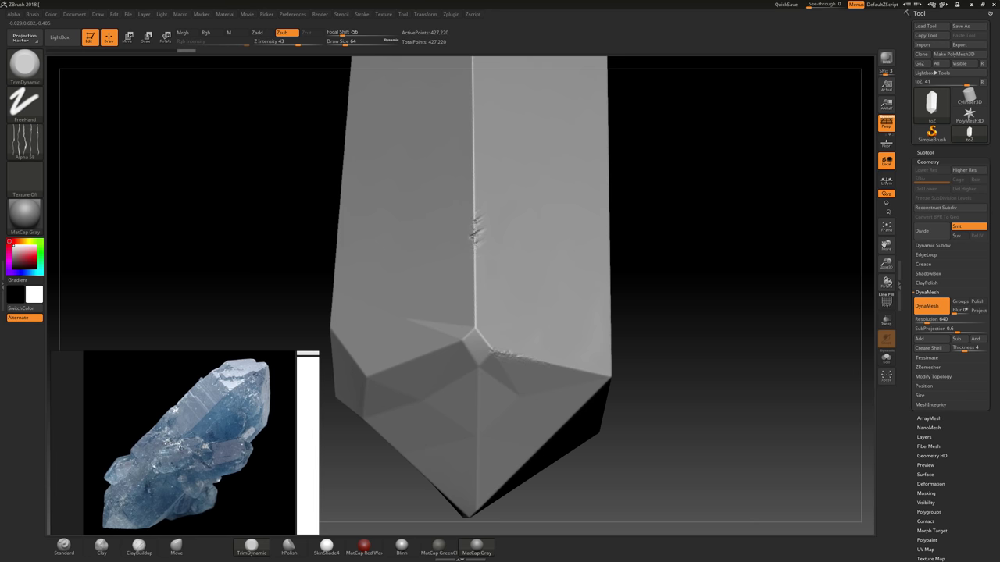
{"action": "left_click_drag", "start_coordinate": [474, 417], "coordinate": [479, 397]}
Chip the rim below the crystal's upper point and the top of the adjoining long edge with TrimDynamic.
{"action": "mouse_move", "coordinate": [661, 234]}
{"action": "left_mouse_down"}
{"action": "mouse_move", "coordinate": [759, 352]}
{"action": "mouse_move", "coordinate": [618, 298]}
{"action": "mouse_move", "coordinate": [665, 248]}
{"action": "left_mouse_up"}
{"action": "left_click_drag", "start_coordinate": [508, 239], "coordinate": [479, 207], "text": "shift"}
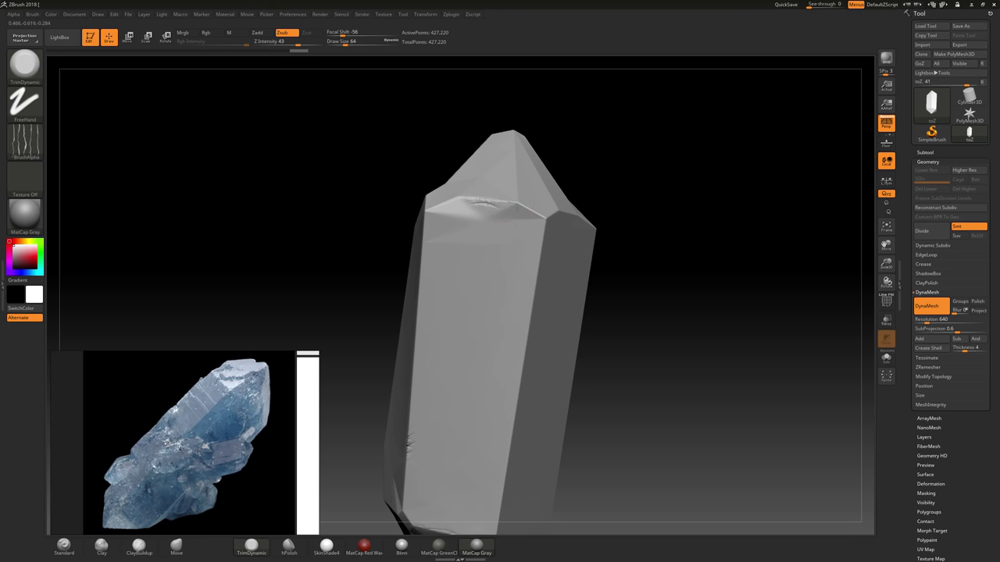
{"action": "left_click_drag", "start_coordinate": [538, 222], "coordinate": [542, 228]}
{"action": "left_click_drag", "start_coordinate": [647, 305], "coordinate": [615, 298]}
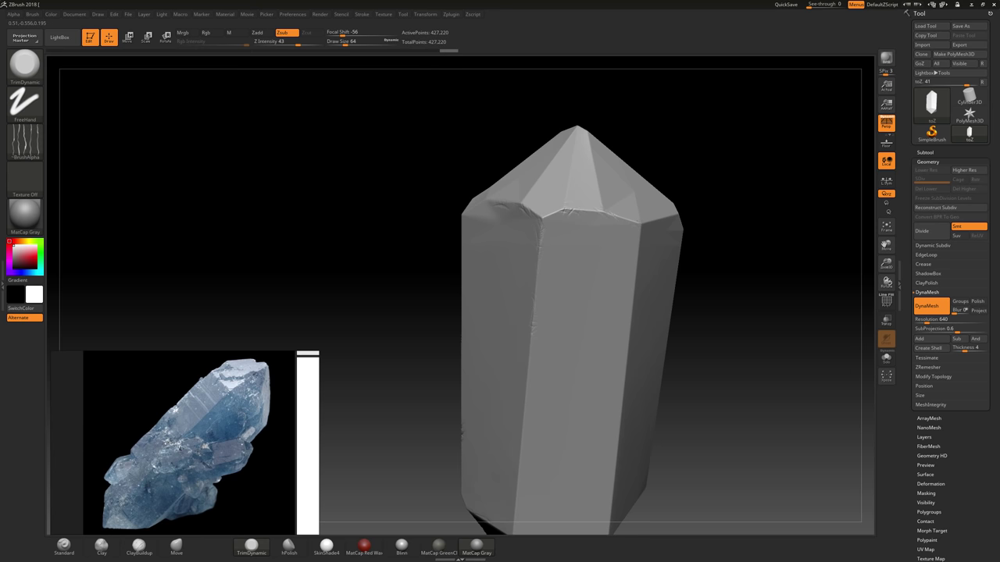
{"action": "left_click_drag", "start_coordinate": [720, 256], "coordinate": [666, 273]}
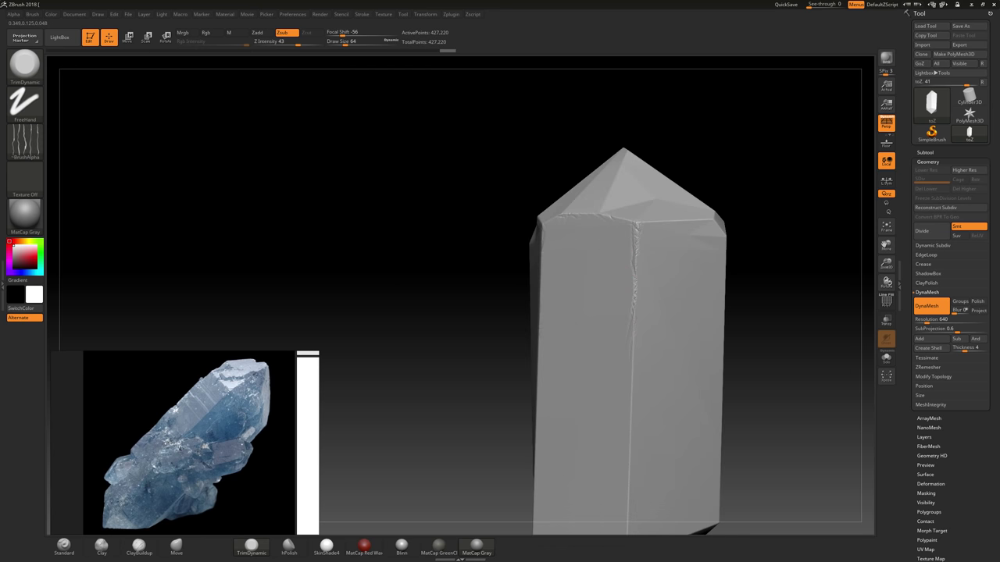
Try Alpha 58 trim strokes across the lower part of the long edge and undo them.
{"action": "left_click_drag", "start_coordinate": [777, 310], "coordinate": [774, 197], "text": "alt"}
{"action": "left_click_drag", "start_coordinate": [636, 336], "coordinate": [616, 381]}
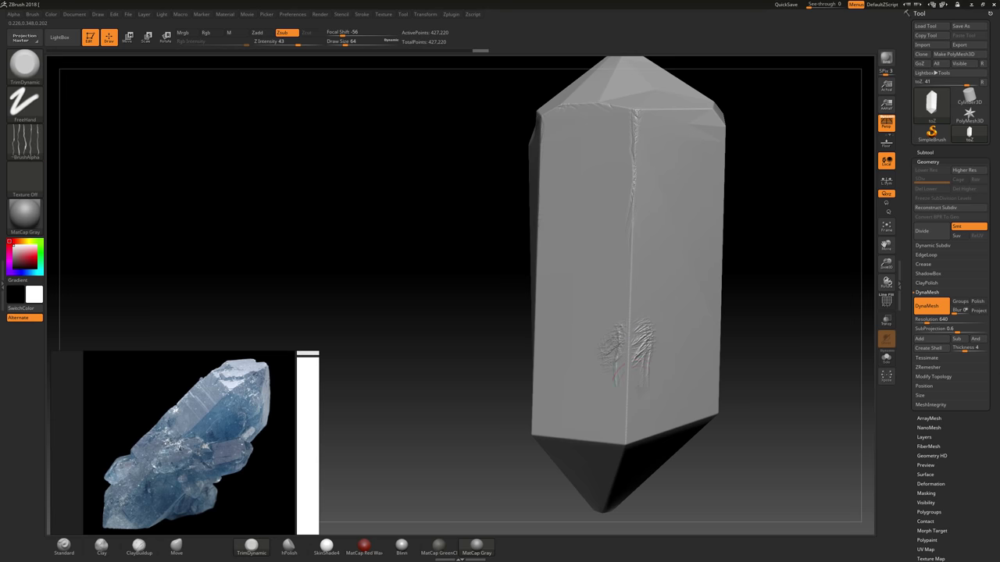
{"action": "key", "text": "ctrl+z"}
{"action": "key", "text": "ctrl+z"}
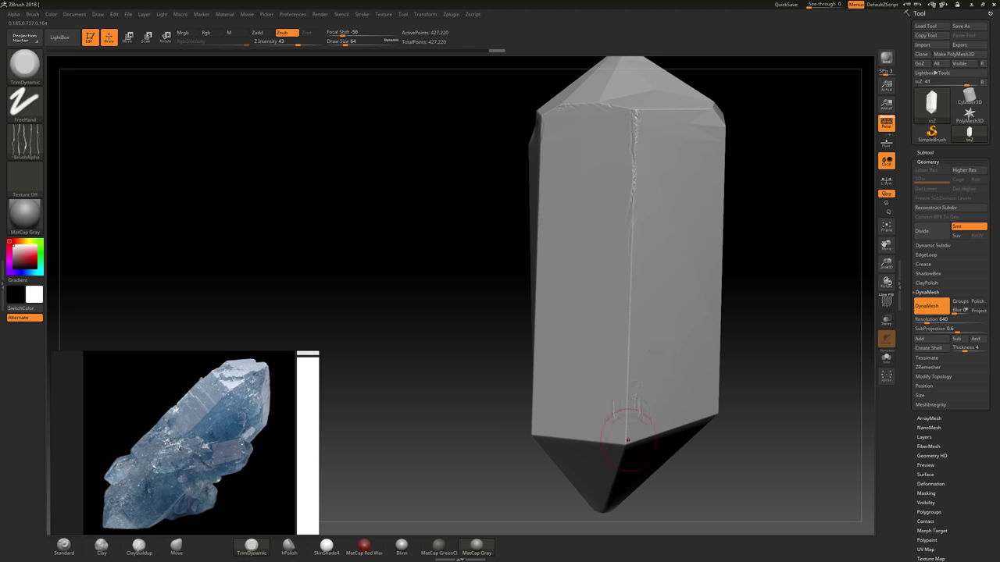
Wear down the lower part of the long edge, the lower rim and the edges running to the bottom tip.
{"action": "left_click_drag", "start_coordinate": [627, 439], "coordinate": [619, 382]}
{"action": "left_click_drag", "start_coordinate": [767, 328], "coordinate": [705, 283]}
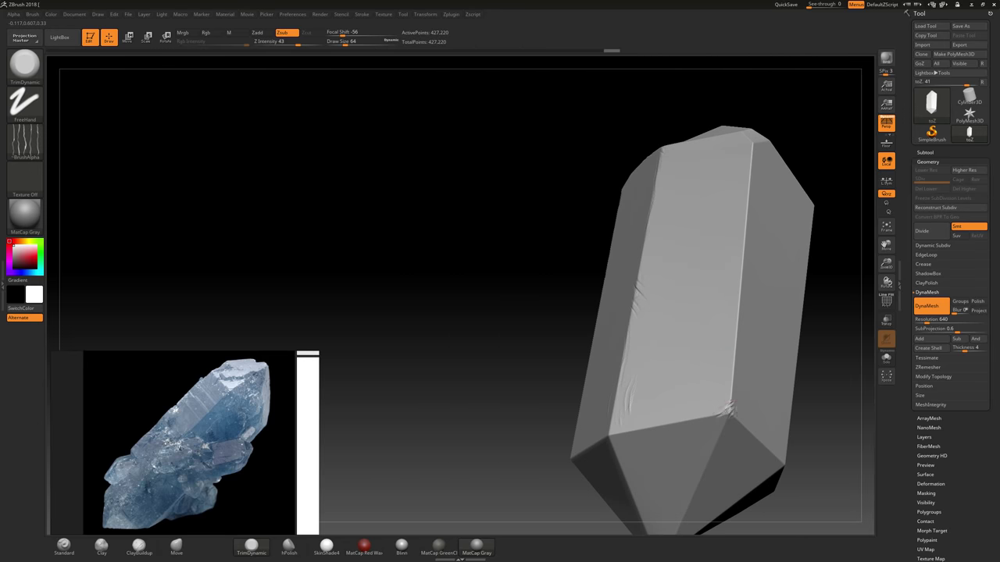
{"action": "left_click_drag", "start_coordinate": [693, 421], "coordinate": [631, 430]}
{"action": "left_click_drag", "start_coordinate": [536, 360], "coordinate": [559, 299], "text": "alt"}
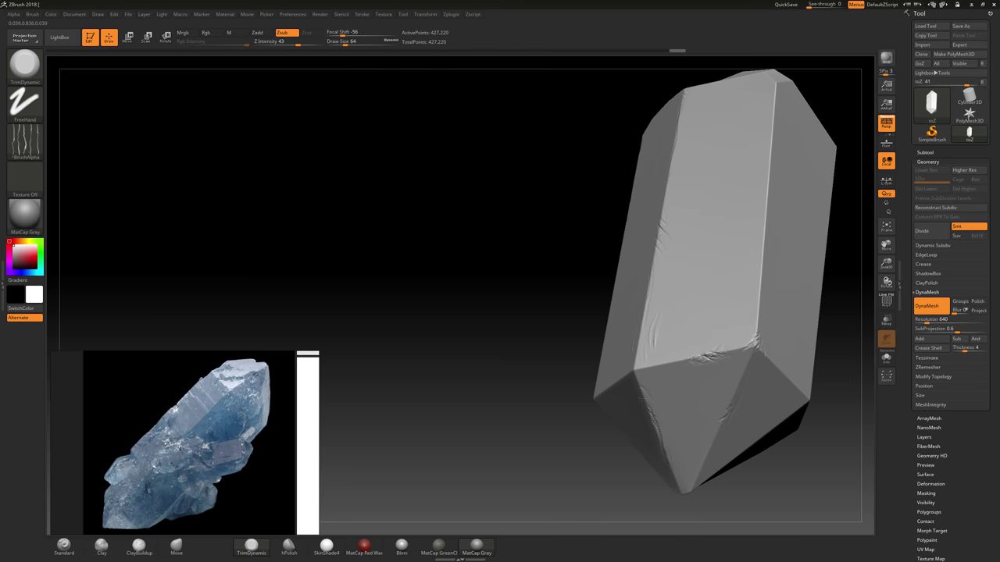
{"action": "left_click_drag", "start_coordinate": [641, 382], "coordinate": [649, 401]}
{"action": "left_click_drag", "start_coordinate": [476, 352], "coordinate": [559, 344]}
{"action": "mouse_move", "coordinate": [647, 373]}
{"action": "left_mouse_down"}
{"action": "mouse_move", "coordinate": [626, 377]}
{"action": "mouse_move", "coordinate": [622, 364]}
{"action": "mouse_move", "coordinate": [648, 350]}
{"action": "mouse_move", "coordinate": [634, 369]}
{"action": "left_mouse_up"}
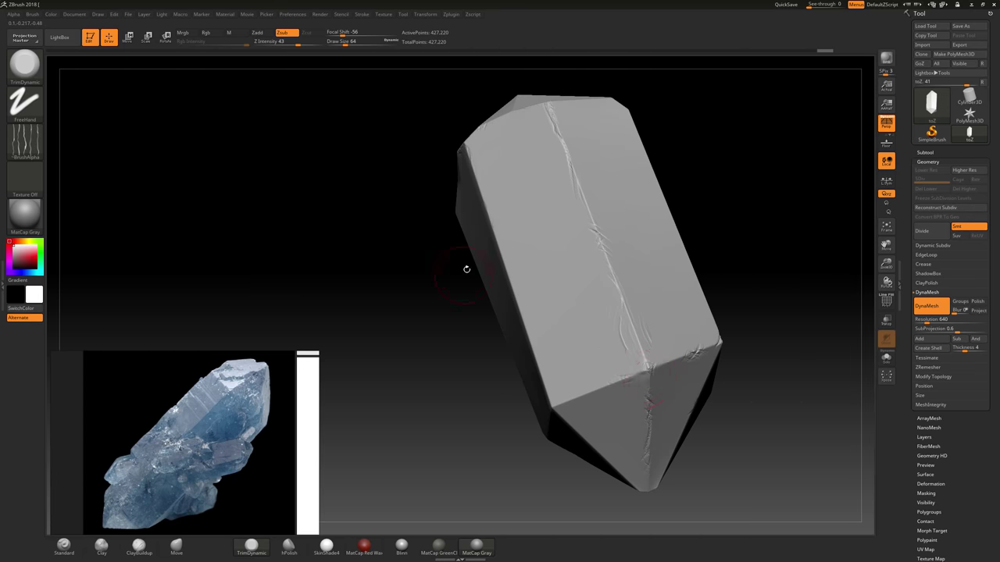
Chip the corners, rim and adjoining long edge around the crystal's upper point from several sides.
{"action": "left_click_drag", "start_coordinate": [466, 269], "coordinate": [522, 276]}
{"action": "left_click_drag", "start_coordinate": [765, 254], "coordinate": [744, 354]}
{"action": "mouse_move", "coordinate": [612, 272]}
{"action": "left_mouse_down"}
{"action": "mouse_move", "coordinate": [618, 252]}
{"action": "mouse_move", "coordinate": [613, 275]}
{"action": "left_mouse_up"}
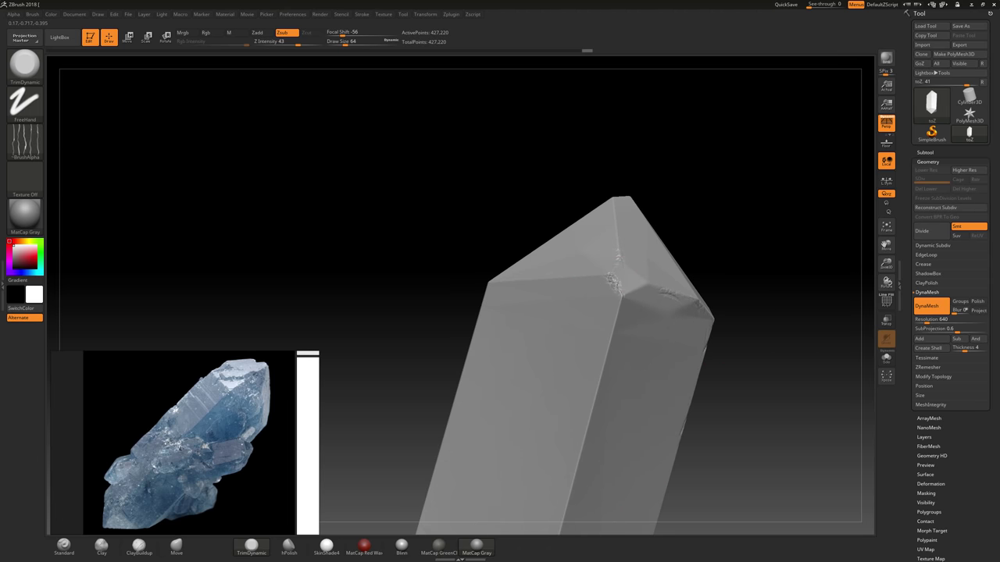
{"action": "left_click_drag", "start_coordinate": [612, 359], "coordinate": [622, 308]}
{"action": "left_click_drag", "start_coordinate": [607, 363], "coordinate": [621, 305]}
{"action": "left_click_drag", "start_coordinate": [487, 198], "coordinate": [587, 204]}
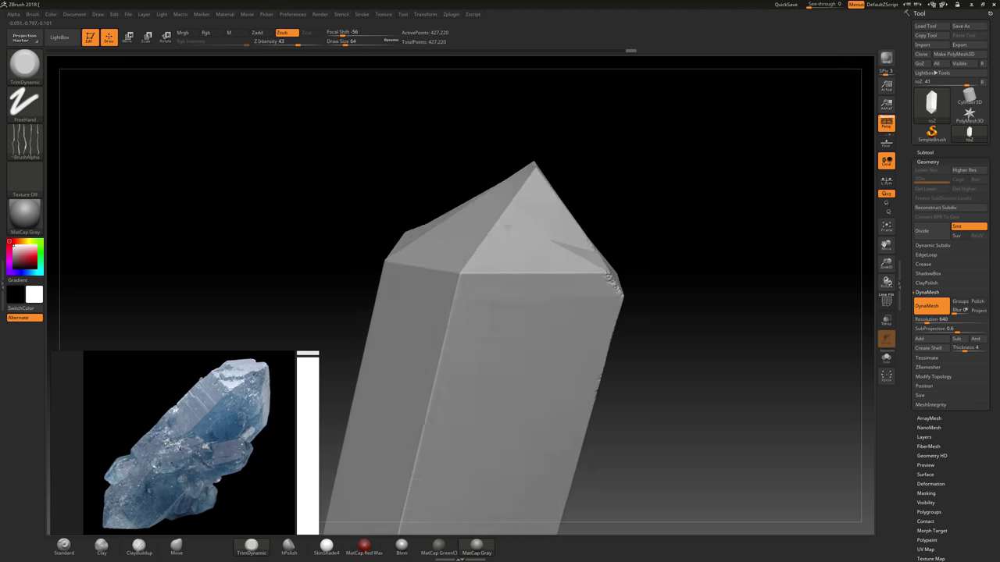
{"action": "left_click_drag", "start_coordinate": [453, 273], "coordinate": [497, 273]}
Roughen the edges of the small diamond-shaped facet and the neighbouring ridges at the crystal's lower end.
{"action": "mouse_move", "coordinate": [684, 373]}
{"action": "left_mouse_down", "text": "alt"}
{"action": "mouse_move", "coordinate": [757, 227]}
{"action": "mouse_move", "coordinate": [755, 306]}
{"action": "mouse_move", "coordinate": [743, 317]}
{"action": "mouse_move", "coordinate": [769, 320]}
{"action": "left_mouse_up", "text": "alt"}
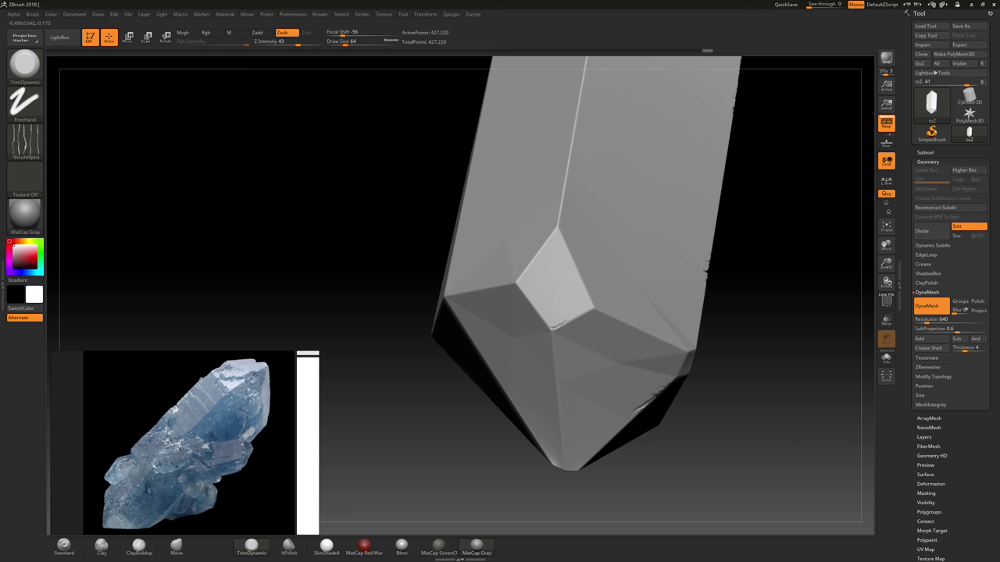
{"action": "mouse_move", "coordinate": [558, 326]}
{"action": "left_mouse_down"}
{"action": "mouse_move", "coordinate": [553, 346]}
{"action": "mouse_move", "coordinate": [591, 310]}
{"action": "mouse_move", "coordinate": [556, 321]}
{"action": "mouse_move", "coordinate": [581, 282]}
{"action": "mouse_move", "coordinate": [555, 351]}
{"action": "left_mouse_up"}
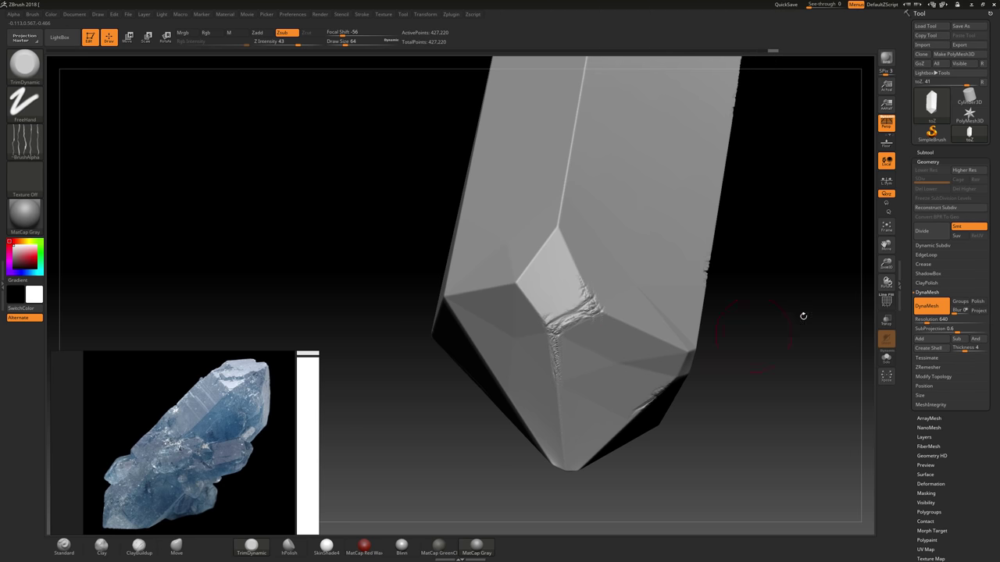
{"action": "right_click_drag", "start_coordinate": [803, 316], "coordinate": [609, 289]}
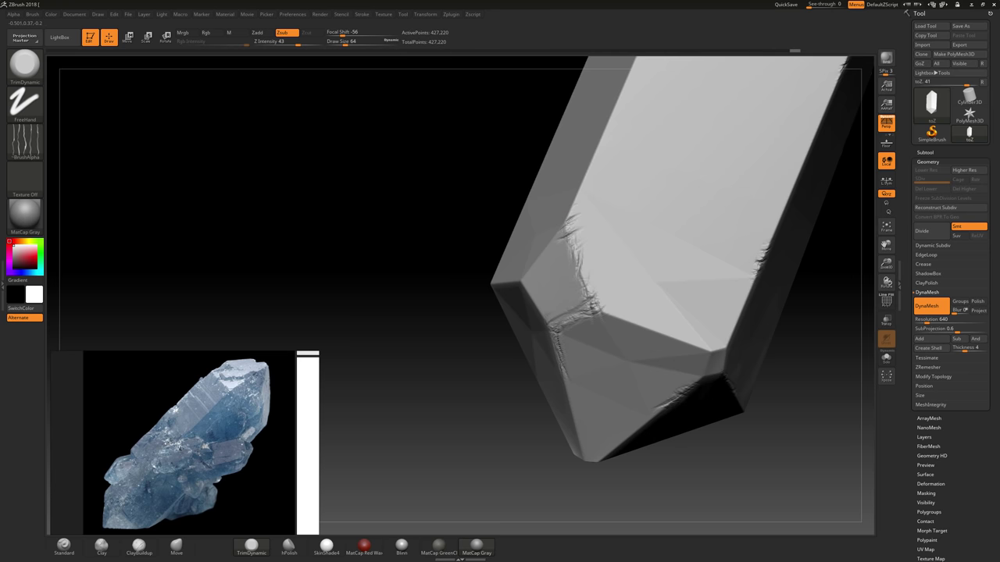
{"action": "mouse_move", "coordinate": [596, 293]}
{"action": "left_mouse_down"}
{"action": "mouse_move", "coordinate": [615, 314]}
{"action": "mouse_move", "coordinate": [611, 328]}
{"action": "left_mouse_up"}
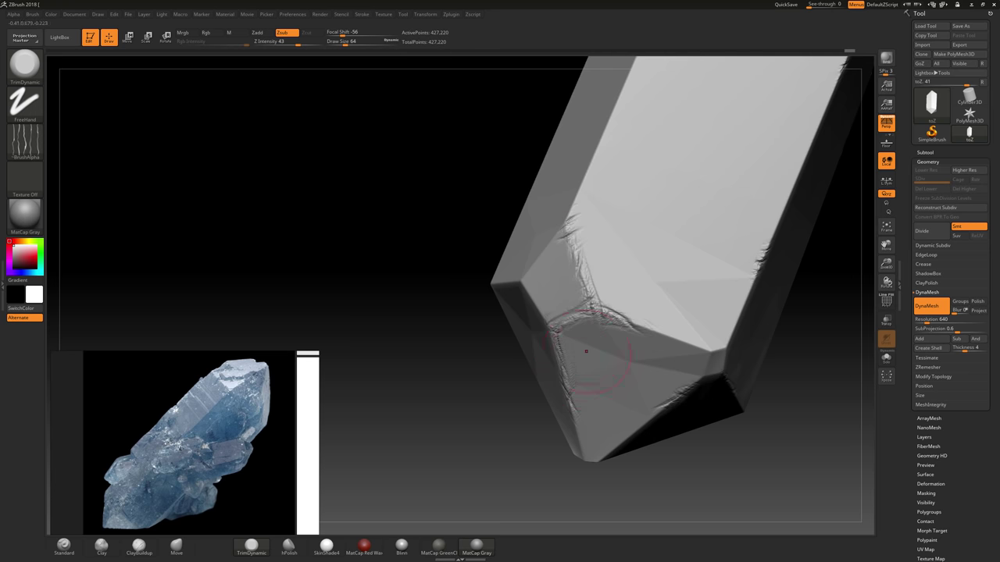
{"action": "right_click_drag", "start_coordinate": [480, 388], "coordinate": [550, 312]}
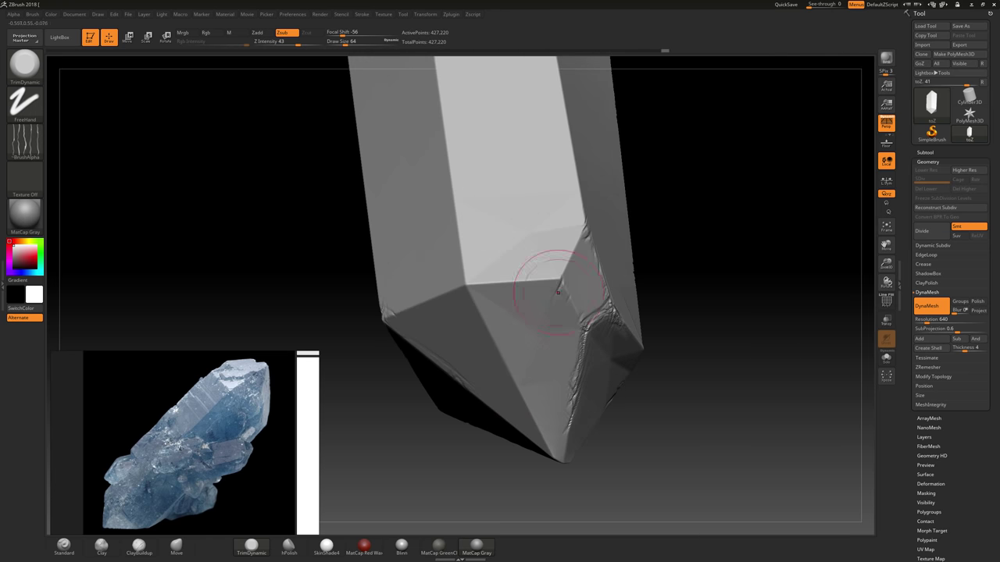
Chip the rim and ridge corner beside the small facet at the crystal's lower end.
{"action": "left_click_drag", "start_coordinate": [558, 292], "coordinate": [550, 320]}
{"action": "left_click_drag", "start_coordinate": [567, 274], "coordinate": [546, 319]}
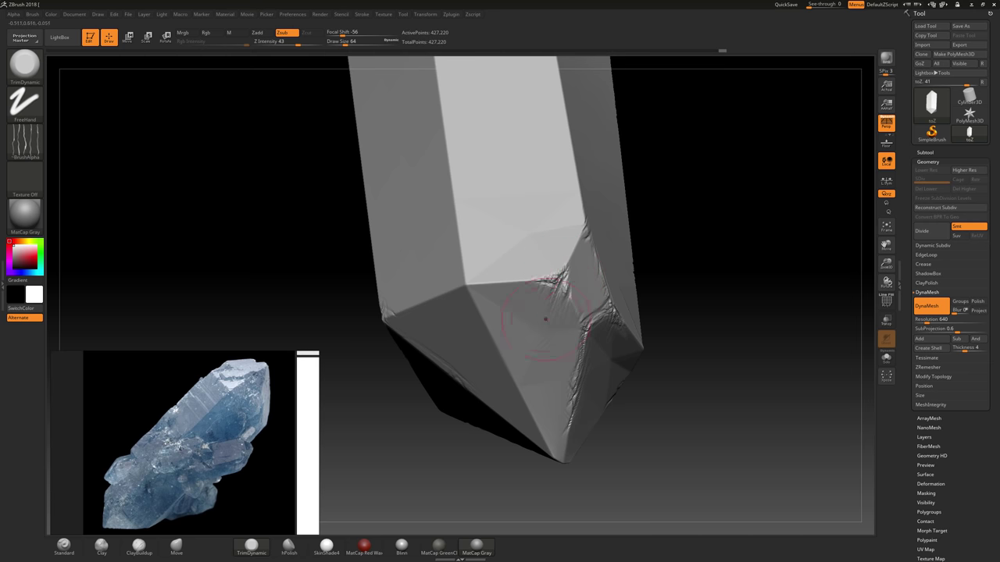
{"action": "mouse_move", "coordinate": [541, 282]}
{"action": "left_mouse_down"}
{"action": "mouse_move", "coordinate": [521, 306]}
{"action": "mouse_move", "coordinate": [490, 287]}
{"action": "left_mouse_up"}
Roughen the ridge running down from the crystal's upper point toward the small corner facet.
{"action": "mouse_move", "coordinate": [661, 232]}
{"action": "right_mouse_down"}
{"action": "mouse_move", "coordinate": [714, 224]}
{"action": "mouse_move", "coordinate": [694, 268]}
{"action": "mouse_move", "coordinate": [640, 230]}
{"action": "mouse_move", "coordinate": [669, 241]}
{"action": "right_mouse_up"}
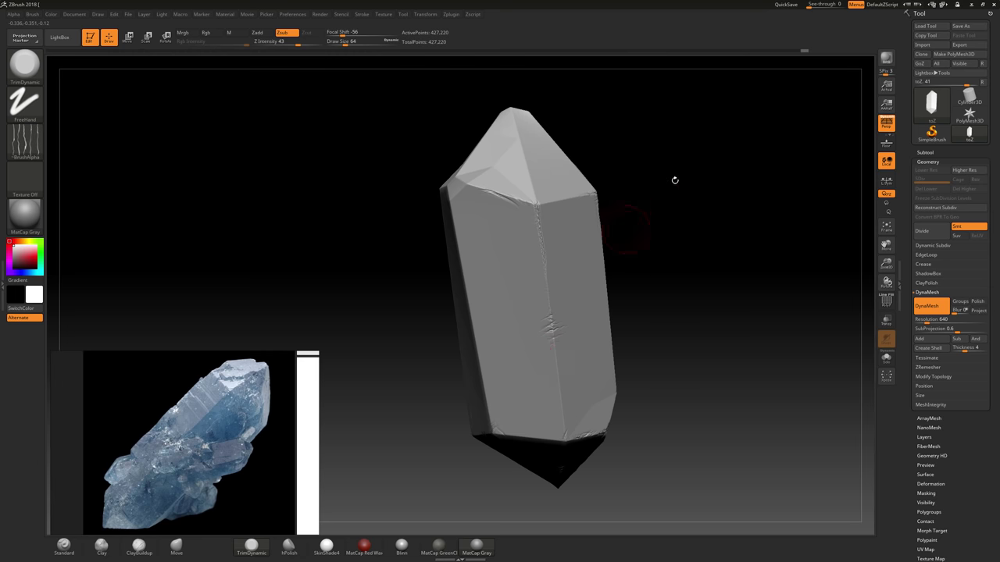
{"action": "left_click_drag", "start_coordinate": [675, 180], "coordinate": [641, 178]}
{"action": "left_click_drag", "start_coordinate": [422, 167], "coordinate": [426, 189], "text": "alt"}
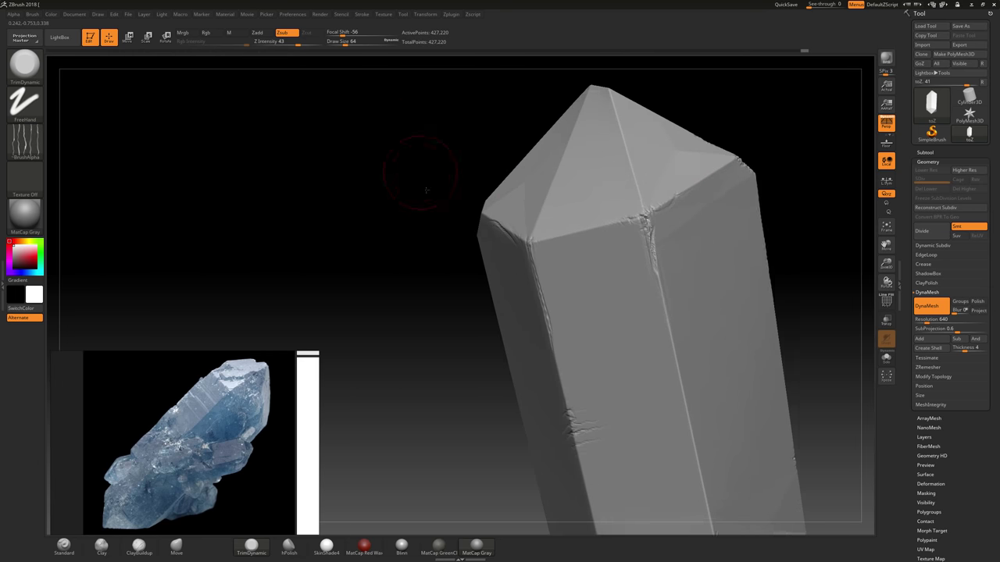
{"action": "right_click_drag", "start_coordinate": [426, 190], "coordinate": [557, 195]}
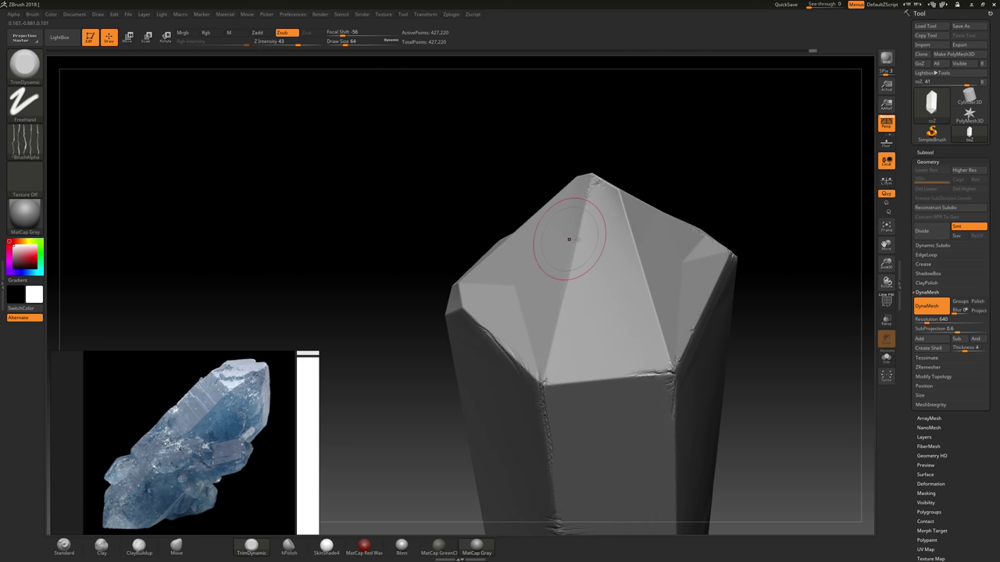
{"action": "left_click_drag", "start_coordinate": [581, 218], "coordinate": [577, 264]}
{"action": "left_click_drag", "start_coordinate": [440, 229], "coordinate": [522, 261]}
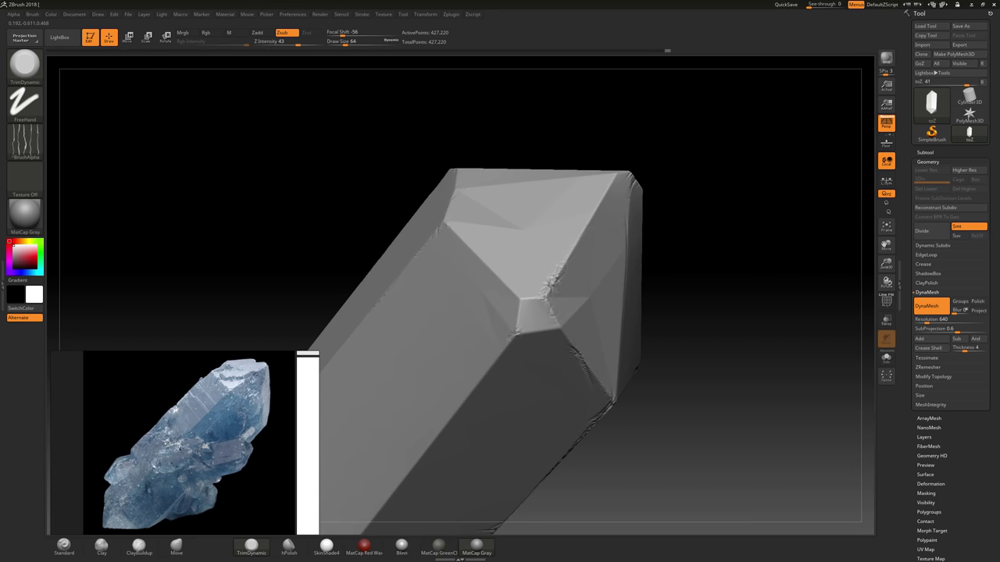
{"action": "right_click_drag", "start_coordinate": [286, 172], "coordinate": [408, 235]}
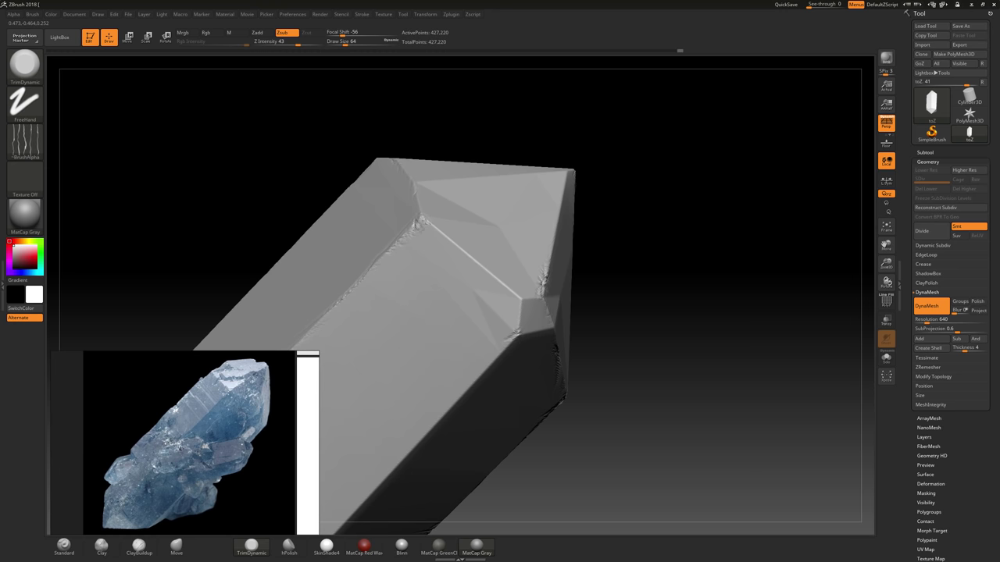
{"action": "right_click_drag", "start_coordinate": [670, 359], "coordinate": [471, 387]}
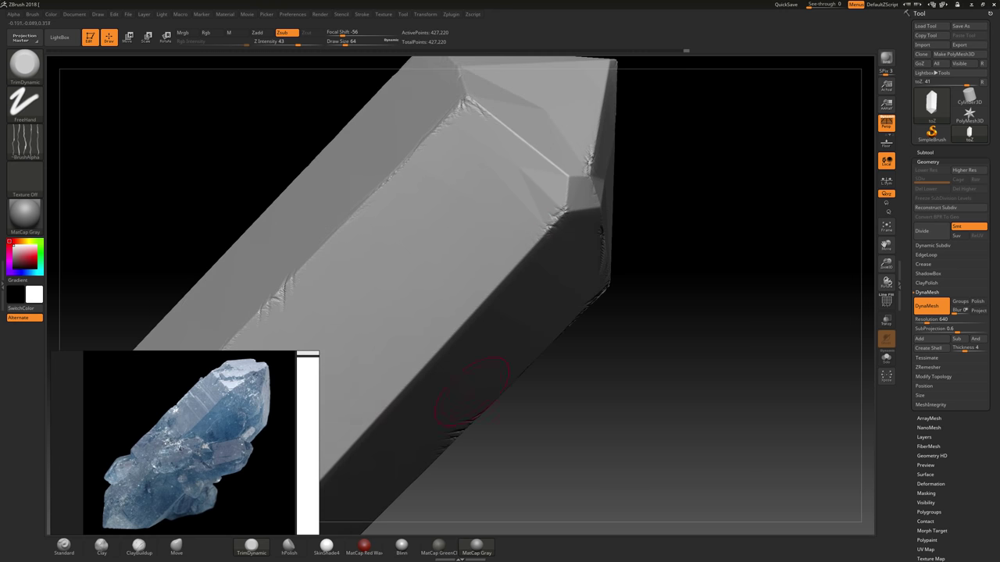
{"action": "right_click_drag", "start_coordinate": [343, 495], "coordinate": [333, 438]}
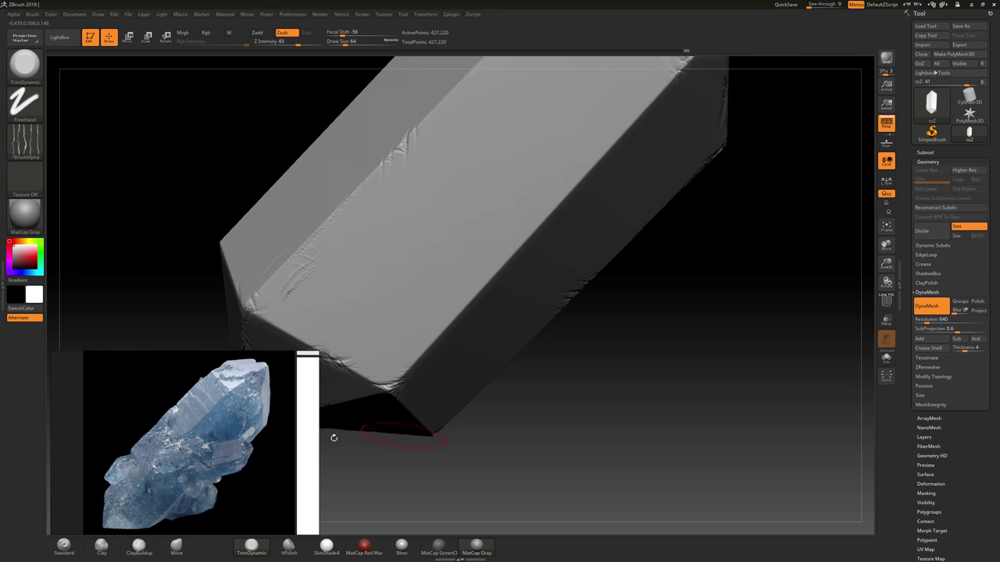
Try a Move brush pull on the crystal's flat side face and undo it.
{"action": "left_click", "coordinate": [172, 552]}
{"action": "mouse_move", "coordinate": [725, 359]}
{"action": "left_mouse_down"}
{"action": "mouse_move", "coordinate": [732, 237]}
{"action": "mouse_move", "coordinate": [762, 264]}
{"action": "mouse_move", "coordinate": [743, 260]}
{"action": "left_mouse_up"}
{"action": "key", "text": "d"}
{"action": "key", "text": "Escape"}
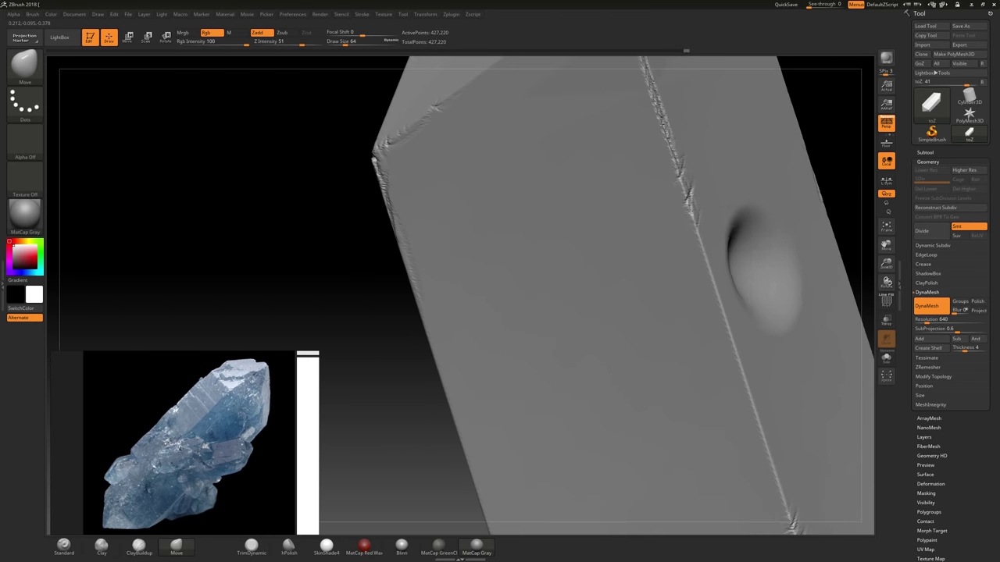
{"action": "key", "text": "ctrl+z"}
Switch back to the TrimDynamic brush and wear down the corner and rim below the crystal's upper point.
{"action": "left_click_drag", "start_coordinate": [842, 134], "coordinate": [795, 141]}
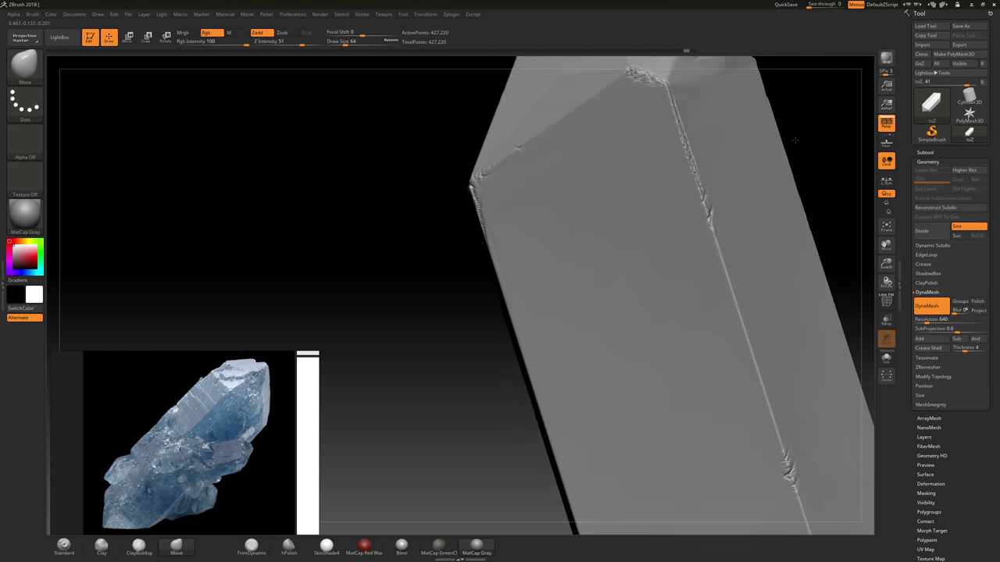
{"action": "mouse_move", "coordinate": [795, 139]}
{"action": "right_mouse_down"}
{"action": "mouse_move", "coordinate": [747, 201]}
{"action": "mouse_move", "coordinate": [786, 160]}
{"action": "mouse_move", "coordinate": [726, 302]}
{"action": "right_mouse_up"}
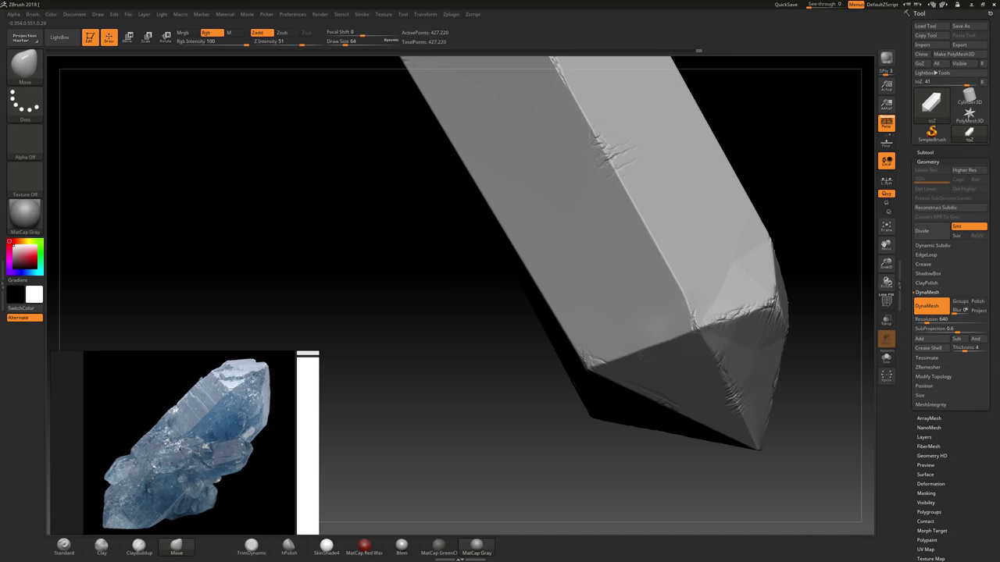
{"action": "left_click_drag", "start_coordinate": [816, 312], "coordinate": [754, 277]}
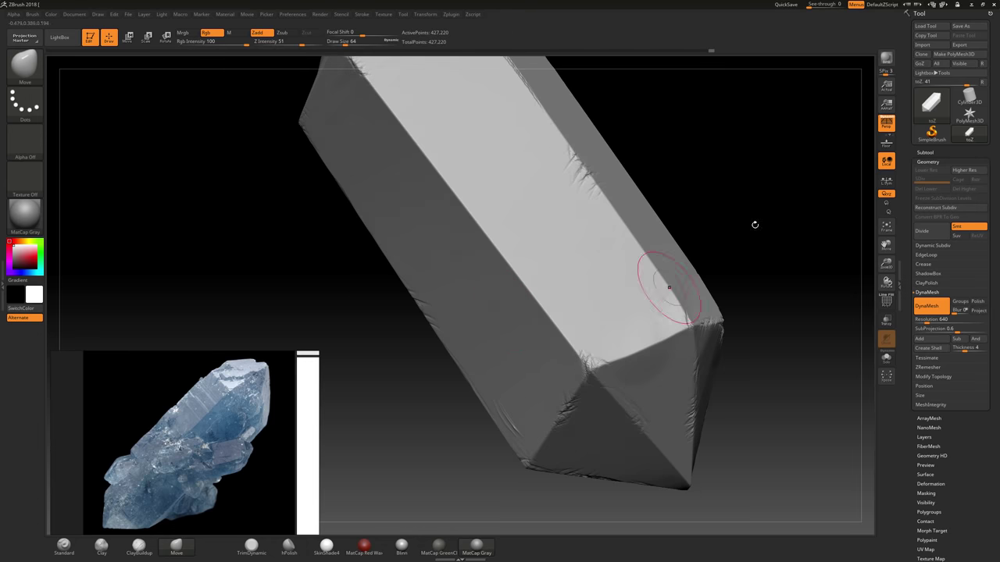
{"action": "left_click_drag", "start_coordinate": [754, 223], "coordinate": [735, 283]}
{"action": "right_click_drag", "start_coordinate": [735, 283], "coordinate": [696, 243]}
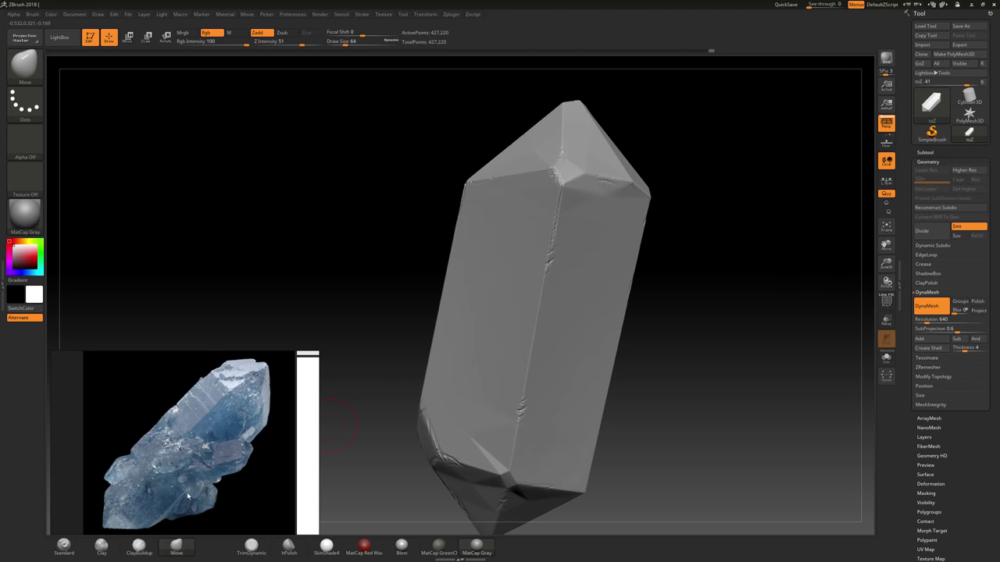
{"action": "left_click", "coordinate": [251, 544]}
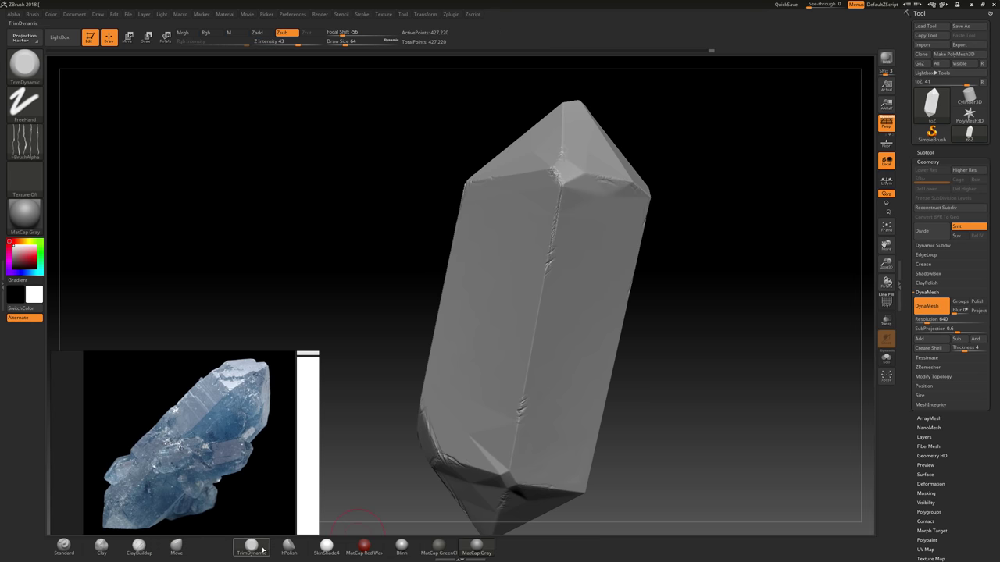
{"action": "right_click_drag", "start_coordinate": [701, 244], "coordinate": [387, 232]}
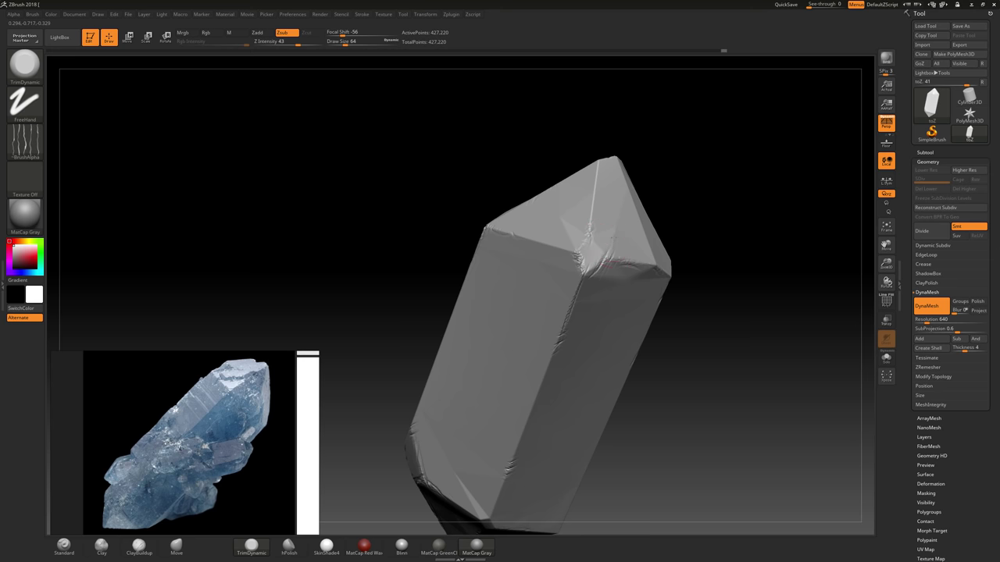
{"action": "right_click_drag", "start_coordinate": [776, 201], "coordinate": [669, 224]}
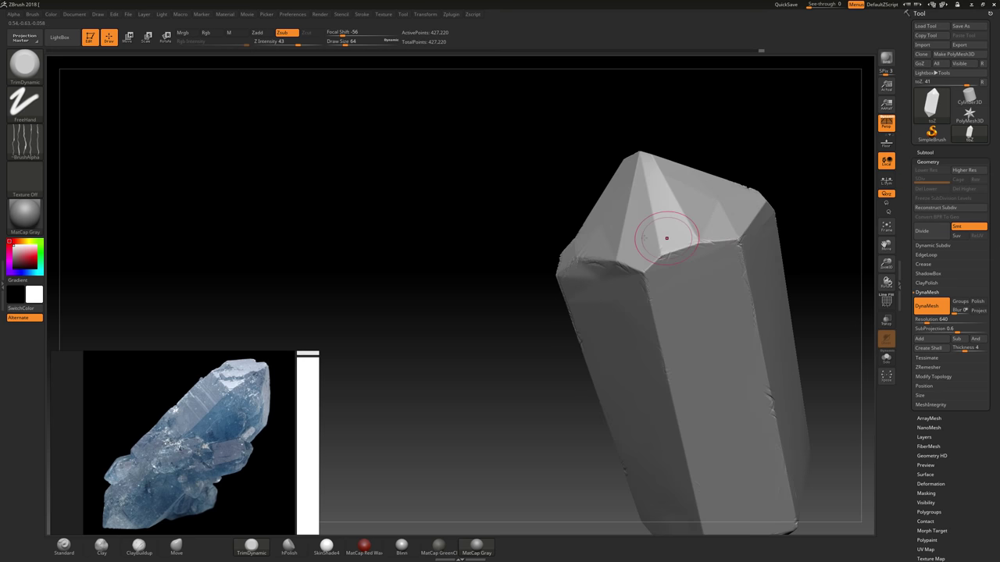
{"action": "right_click_drag", "start_coordinate": [776, 192], "coordinate": [730, 217]}
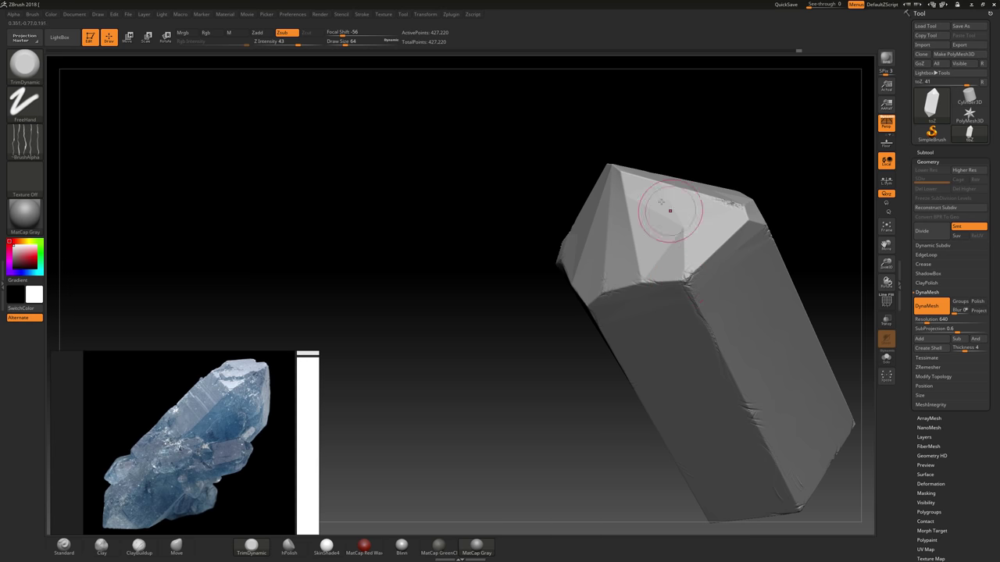
{"action": "right_click_drag", "start_coordinate": [669, 208], "coordinate": [702, 137]}
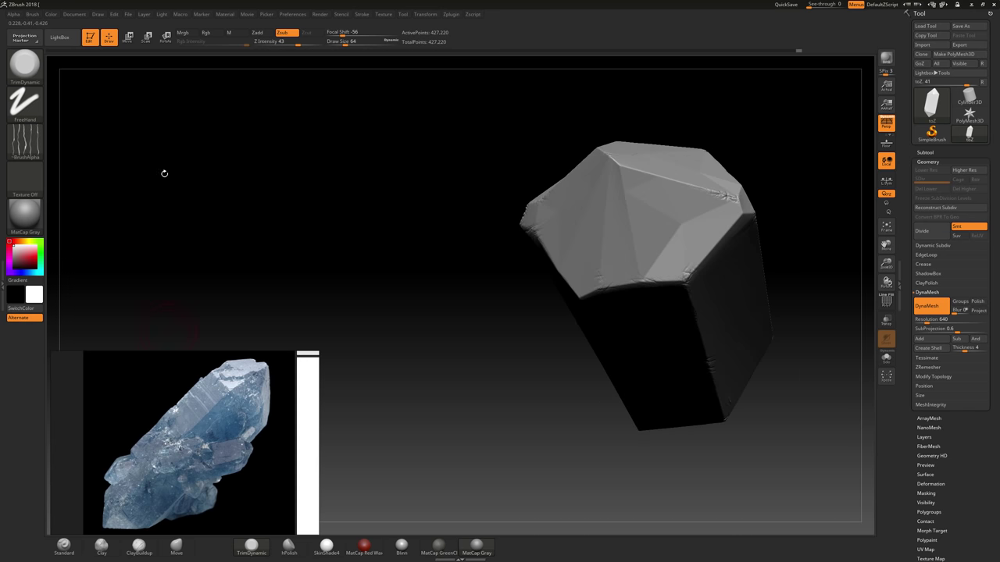
Turn the TrimDynamic brush's alpha off and flatten the facet edges near the crystal's upper point.
{"action": "left_click", "coordinate": [24, 139]}
{"action": "left_click", "coordinate": [73, 149]}
{"action": "right_click_drag", "start_coordinate": [805, 160], "coordinate": [700, 203]}
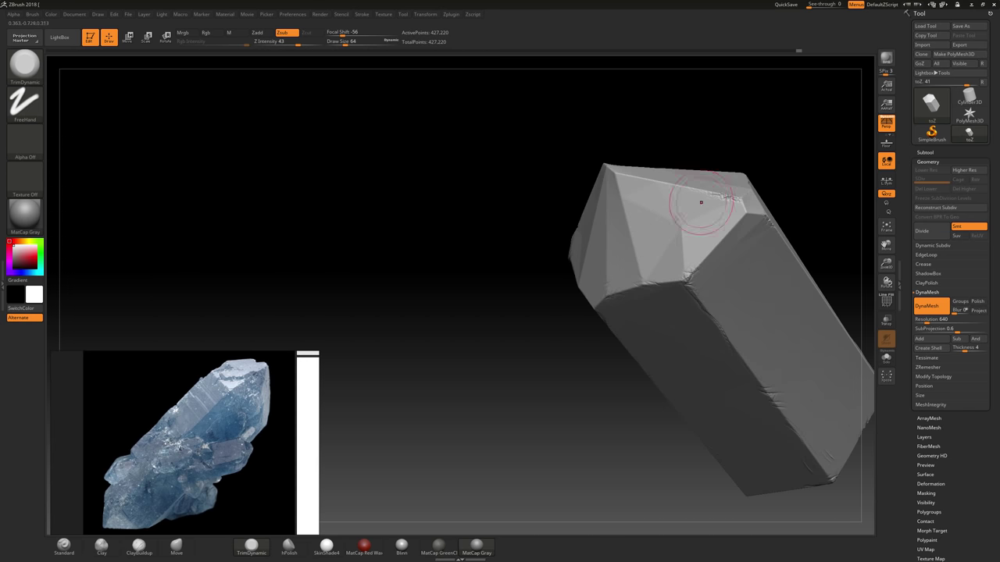
{"action": "mouse_move", "coordinate": [701, 202]}
{"action": "left_mouse_down"}
{"action": "mouse_move", "coordinate": [673, 238]}
{"action": "mouse_move", "coordinate": [648, 215]}
{"action": "mouse_move", "coordinate": [671, 233]}
{"action": "left_mouse_up"}
{"action": "mouse_move", "coordinate": [686, 258]}
{"action": "right_mouse_down"}
{"action": "mouse_move", "coordinate": [585, 230]}
{"action": "mouse_move", "coordinate": [699, 266]}
{"action": "right_mouse_up"}
Set the draw size to 31 and trim soft notches into the upper part of the long edges.
{"action": "key", "text": "space"}
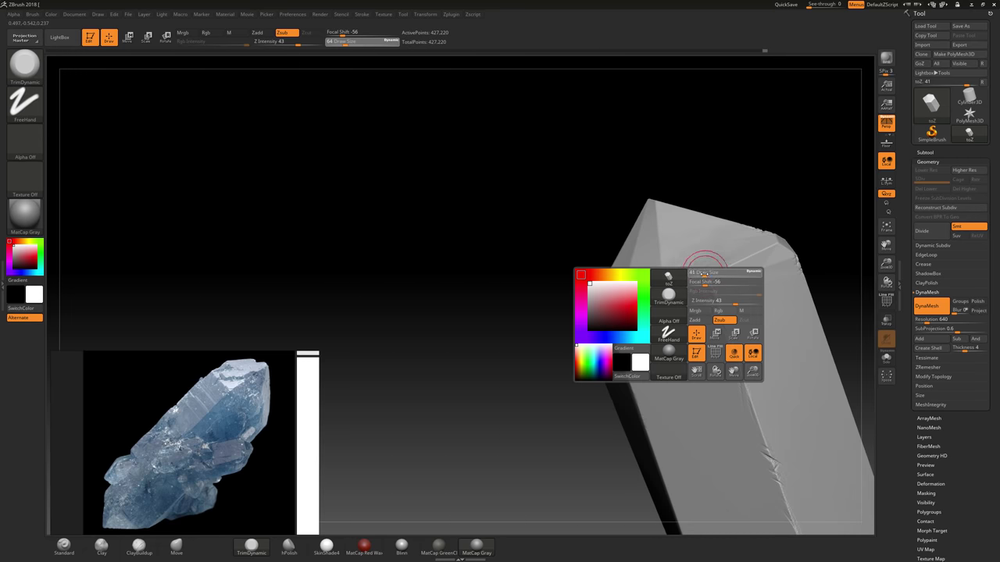
{"action": "left_click_drag", "start_coordinate": [703, 274], "coordinate": [701, 274]}
{"action": "right_click_drag", "start_coordinate": [792, 189], "coordinate": [805, 266]}
{"action": "right_click_drag", "start_coordinate": [622, 330], "coordinate": [556, 236], "text": "alt"}
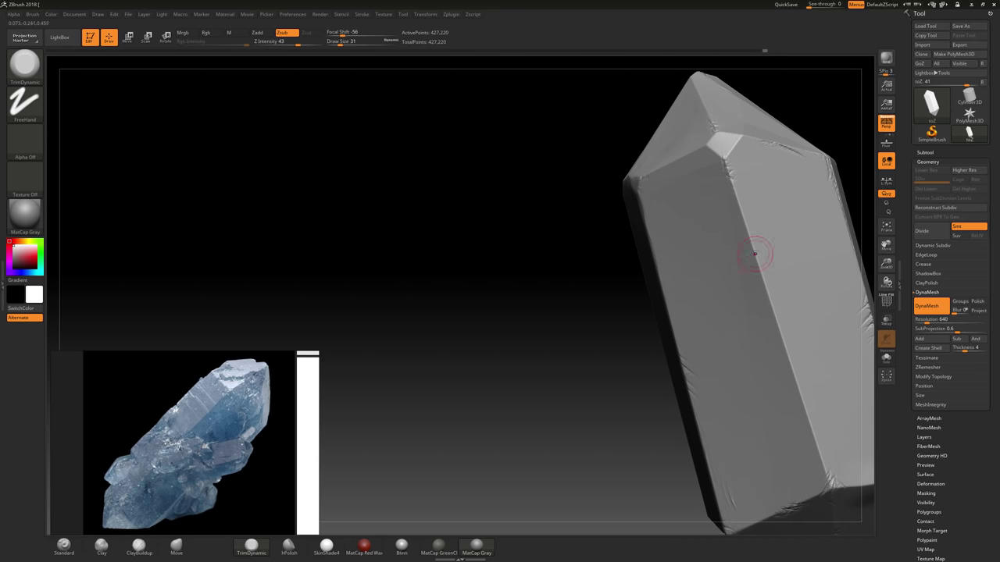
{"action": "left_click_drag", "start_coordinate": [754, 254], "coordinate": [756, 269]}
{"action": "mouse_move", "coordinate": [763, 278]}
{"action": "right_mouse_down"}
{"action": "mouse_move", "coordinate": [660, 308]}
{"action": "mouse_move", "coordinate": [820, 266]}
{"action": "right_mouse_up"}
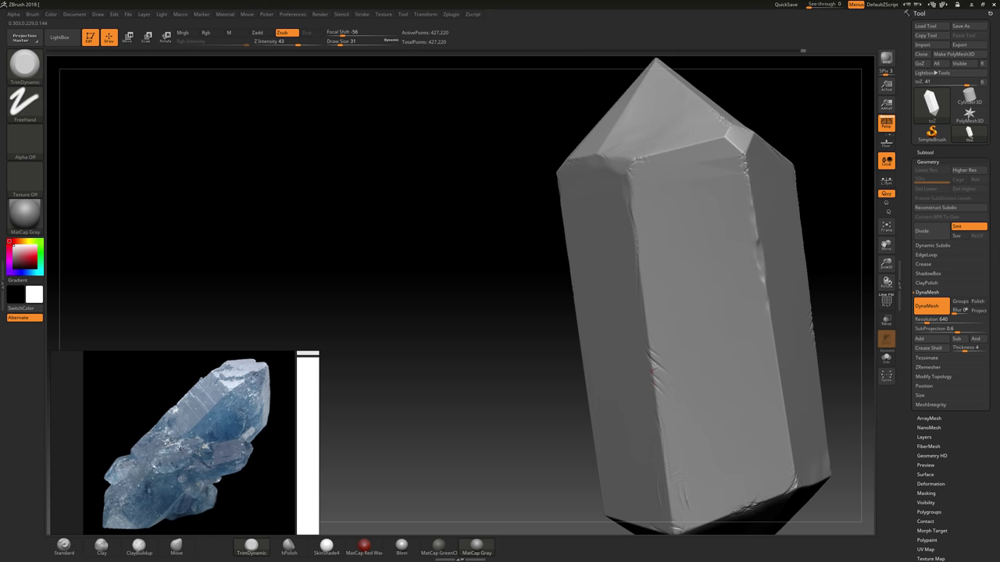
{"action": "left_click_drag", "start_coordinate": [526, 294], "coordinate": [562, 288], "text": "shift"}
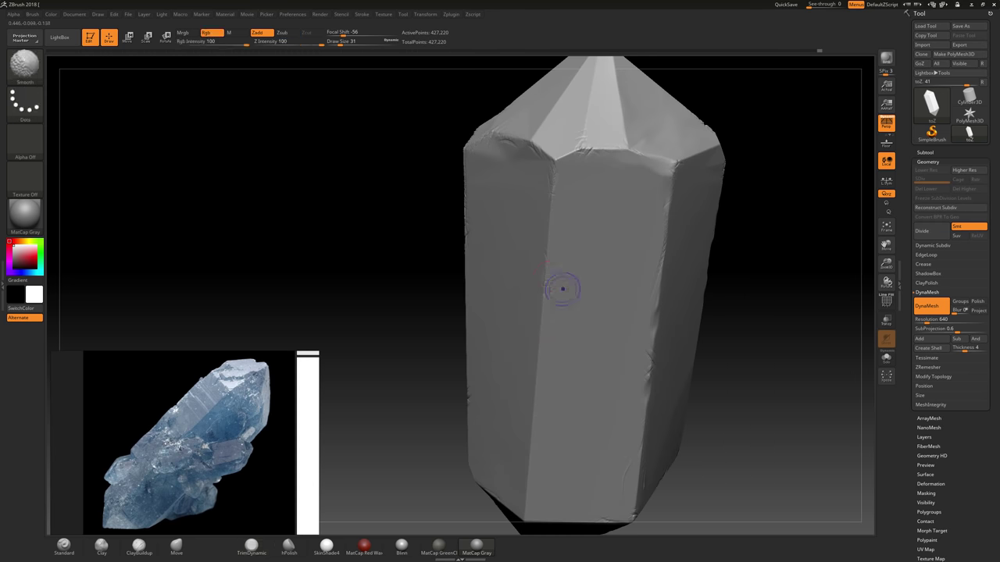
Trim and smooth irregular dents into the lower half of the neighbouring long edge.
{"action": "left_click_drag", "start_coordinate": [444, 290], "coordinate": [490, 231], "text": "alt"}
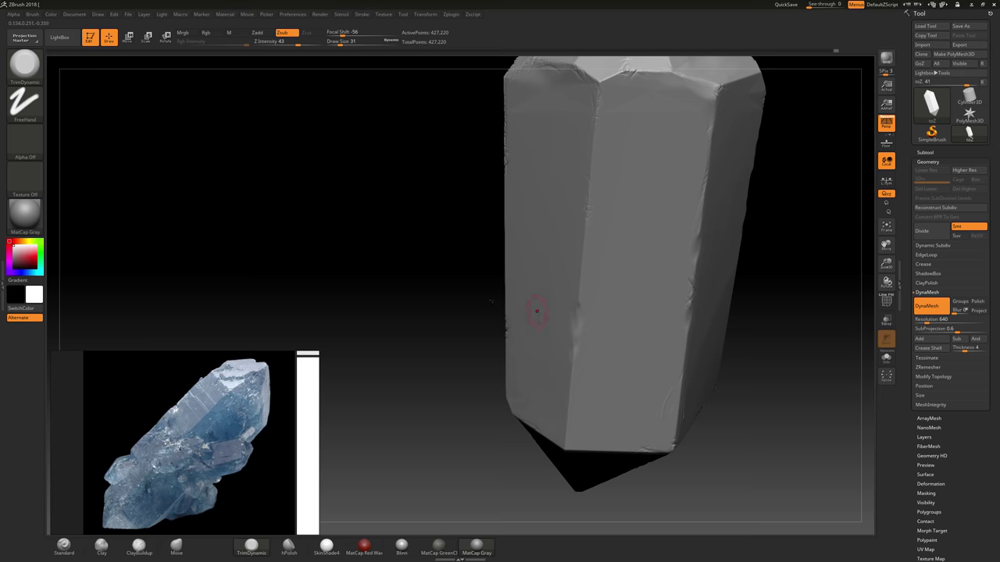
{"action": "left_click_drag", "start_coordinate": [491, 301], "coordinate": [538, 314]}
{"action": "left_click_drag", "start_coordinate": [573, 362], "coordinate": [569, 374], "text": "shift"}
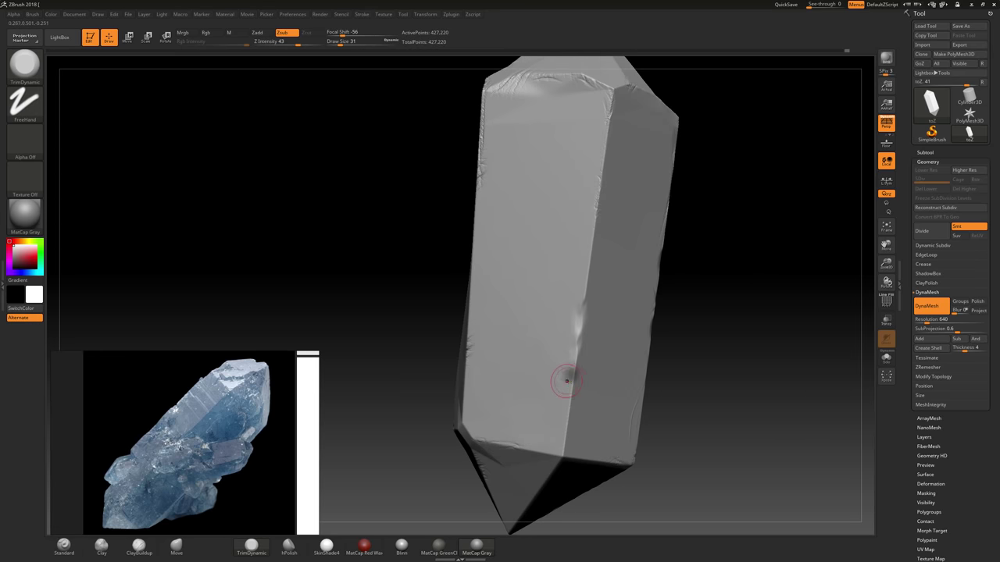
{"action": "left_click_drag", "start_coordinate": [558, 413], "coordinate": [571, 371]}
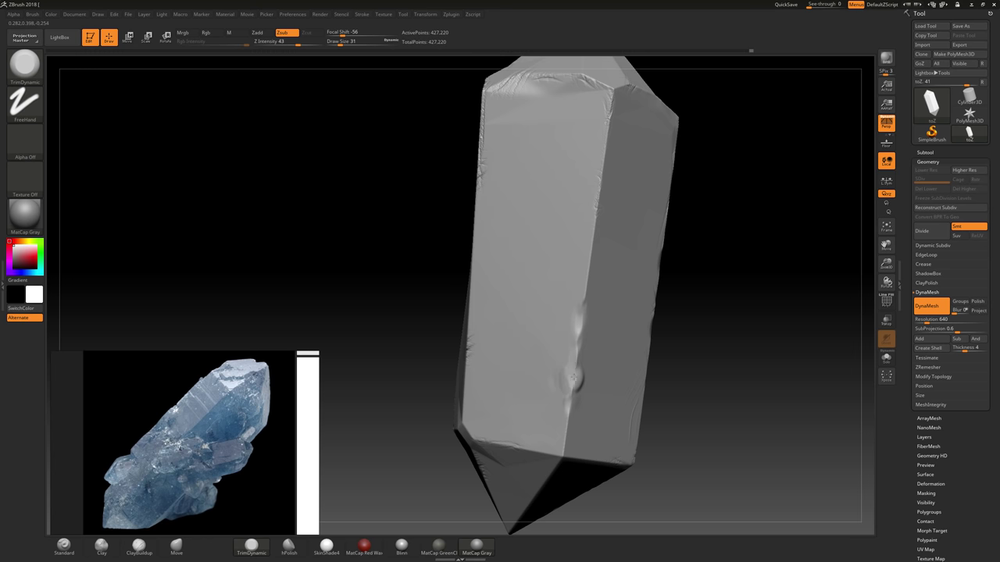
{"action": "right_click_drag", "start_coordinate": [578, 379], "coordinate": [710, 340]}
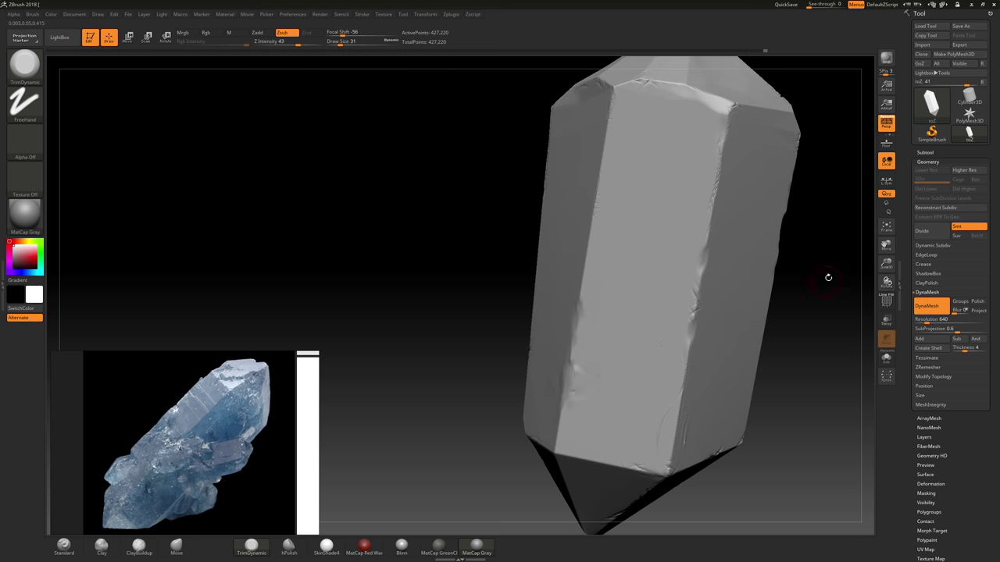
{"action": "right_click_drag", "start_coordinate": [828, 277], "coordinate": [329, 355]}
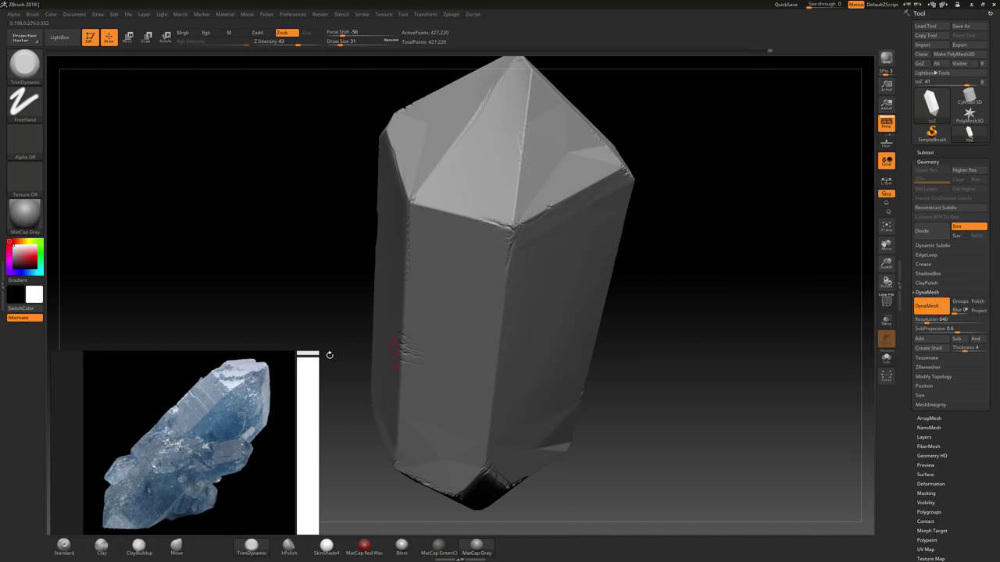
Switch to the DamStandard brush, try a stroke across the crystal's side face and undo it.
{"action": "key", "text": "b"}
{"action": "key", "text": "d"}
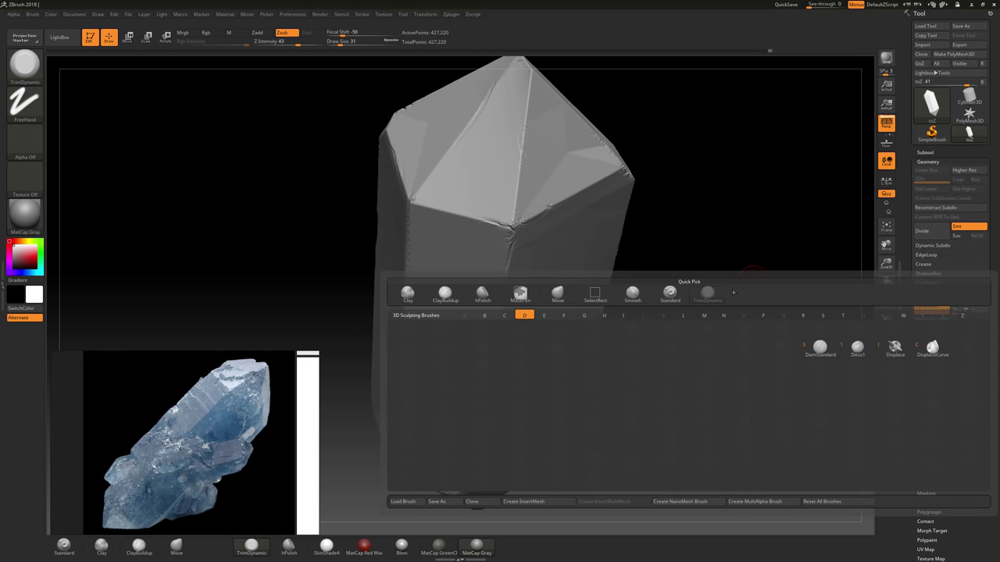
{"action": "left_click", "coordinate": [819, 346]}
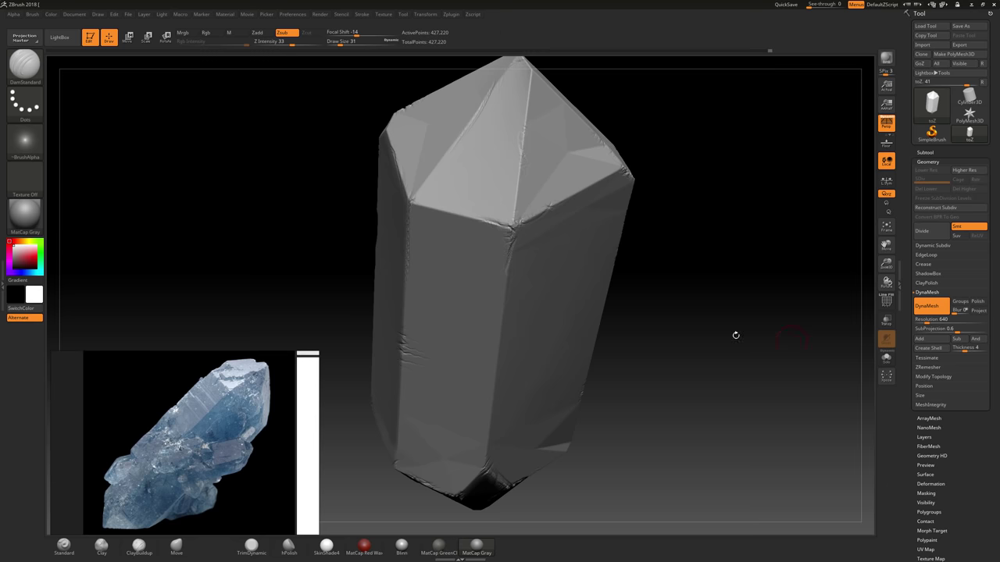
{"action": "mouse_move", "coordinate": [668, 334]}
{"action": "right_mouse_down"}
{"action": "mouse_move", "coordinate": [722, 308]}
{"action": "mouse_move", "coordinate": [678, 316]}
{"action": "right_mouse_up"}
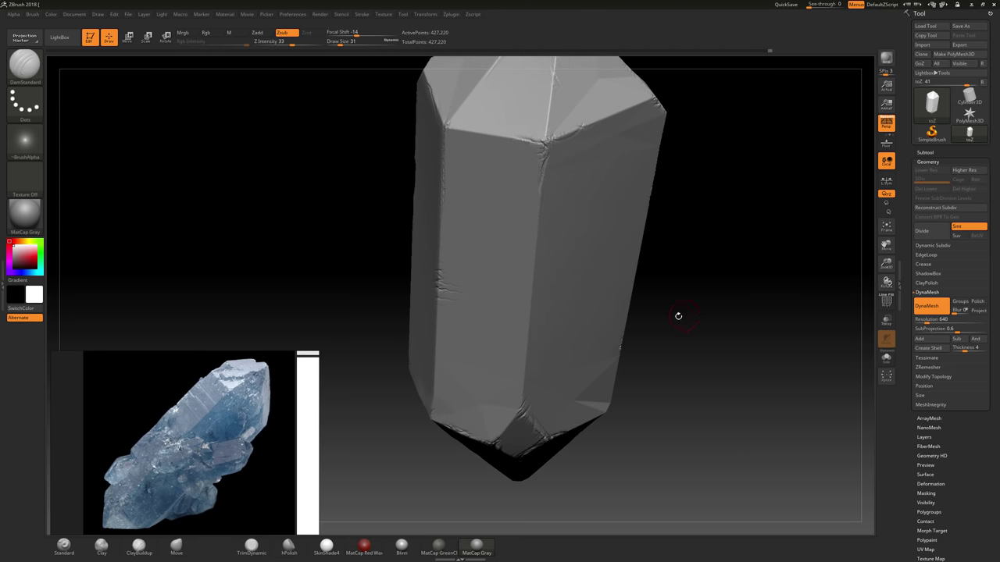
{"action": "left_click_drag", "start_coordinate": [508, 331], "coordinate": [542, 349]}
{"action": "key", "text": "ctrl+z"}
Carve DamStandard dents into the facet just below the rim at the crystal's lower end.
{"action": "mouse_move", "coordinate": [676, 317]}
{"action": "left_mouse_down"}
{"action": "mouse_move", "coordinate": [732, 285]}
{"action": "mouse_move", "coordinate": [758, 313]}
{"action": "mouse_move", "coordinate": [767, 347]}
{"action": "left_mouse_up"}
{"action": "mouse_move", "coordinate": [554, 355]}
{"action": "left_mouse_down"}
{"action": "mouse_move", "coordinate": [521, 394]}
{"action": "mouse_move", "coordinate": [560, 397]}
{"action": "mouse_move", "coordinate": [545, 426]}
{"action": "mouse_move", "coordinate": [553, 460]}
{"action": "left_mouse_up"}
{"action": "mouse_move", "coordinate": [719, 388]}
{"action": "left_mouse_down"}
{"action": "mouse_move", "coordinate": [785, 253]}
{"action": "mouse_move", "coordinate": [716, 482]}
{"action": "mouse_move", "coordinate": [708, 362]}
{"action": "mouse_move", "coordinate": [634, 378]}
{"action": "mouse_move", "coordinate": [642, 401]}
{"action": "left_mouse_up"}
{"action": "left_click_drag", "start_coordinate": [666, 361], "coordinate": [656, 422]}
{"action": "mouse_move", "coordinate": [505, 363]}
{"action": "left_mouse_down"}
{"action": "mouse_move", "coordinate": [625, 353]}
{"action": "mouse_move", "coordinate": [666, 392]}
{"action": "mouse_move", "coordinate": [641, 426]}
{"action": "left_mouse_up"}
{"action": "key", "text": "f"}
{"action": "left_click_drag", "start_coordinate": [766, 364], "coordinate": [737, 317]}
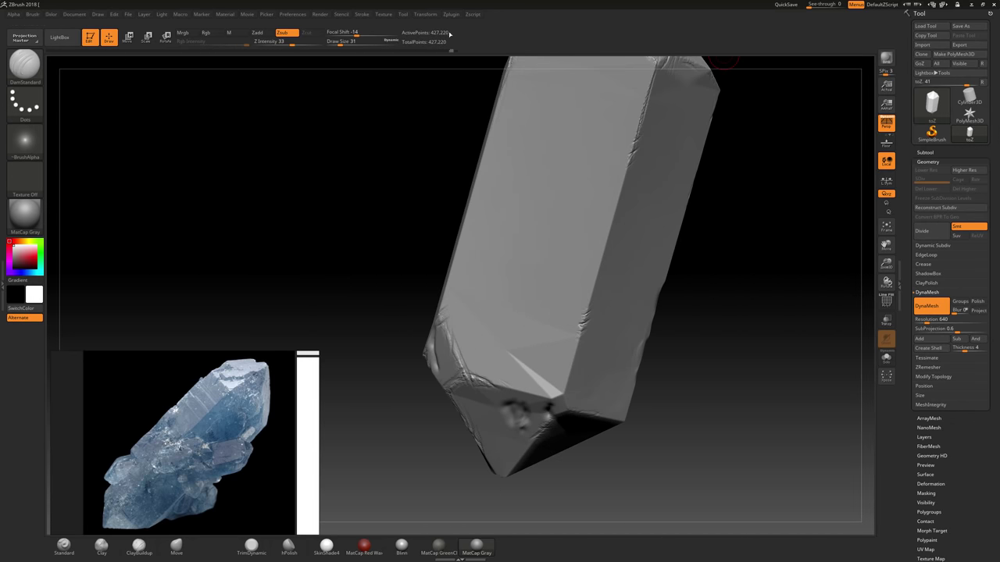
Step back through the undo history to remove the latest dents below the lower rim and smooth the neighbouring area.
{"action": "mouse_move", "coordinate": [449, 52]}
{"action": "left_mouse_down"}
{"action": "mouse_move", "coordinate": [418, 51]}
{"action": "mouse_move", "coordinate": [431, 53]}
{"action": "left_mouse_up"}
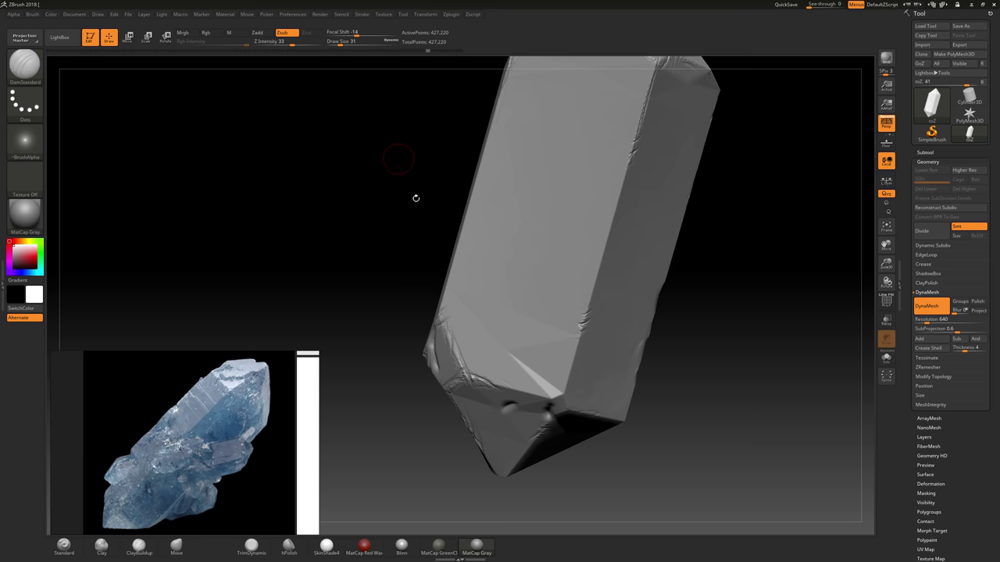
{"action": "left_click_drag", "start_coordinate": [478, 378], "coordinate": [495, 386], "text": "shift"}
{"action": "left_click_drag", "start_coordinate": [294, 215], "coordinate": [422, 284]}
{"action": "left_click_drag", "start_coordinate": [547, 234], "coordinate": [579, 284], "text": "alt"}
{"action": "left_click_drag", "start_coordinate": [641, 248], "coordinate": [679, 256], "text": "alt"}
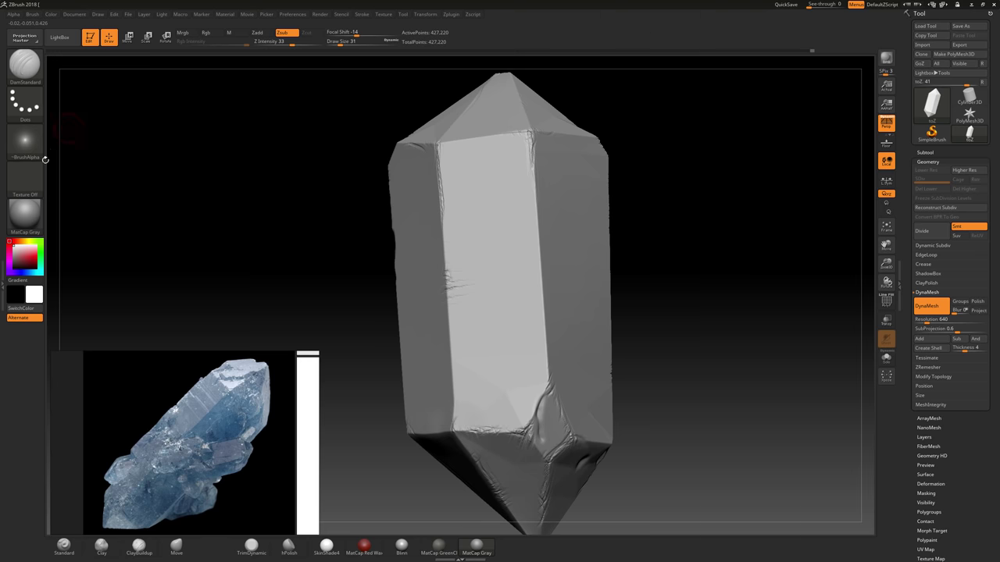
Smooth the dents along the middle of the crystal's long side edge.
{"action": "left_click", "coordinate": [9, 115]}
{"action": "left_click", "coordinate": [142, 107]}
{"action": "mouse_move", "coordinate": [705, 258]}
{"action": "left_mouse_down"}
{"action": "mouse_move", "coordinate": [750, 234]}
{"action": "mouse_move", "coordinate": [701, 285]}
{"action": "left_mouse_up"}
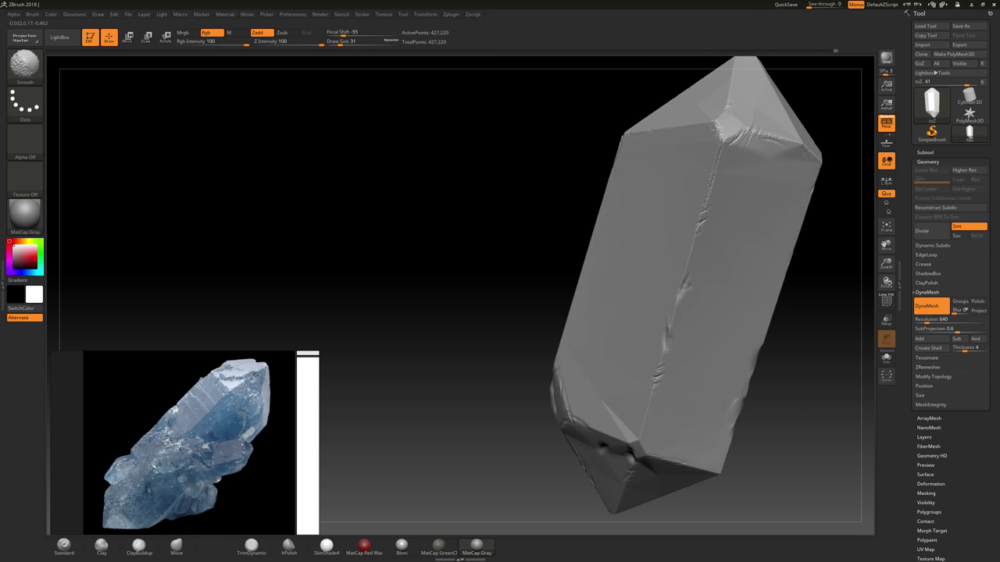
Switch to the TrimDynamic brush and wear down the facets of the crystal's upper tip.
{"action": "left_click", "coordinate": [251, 544]}
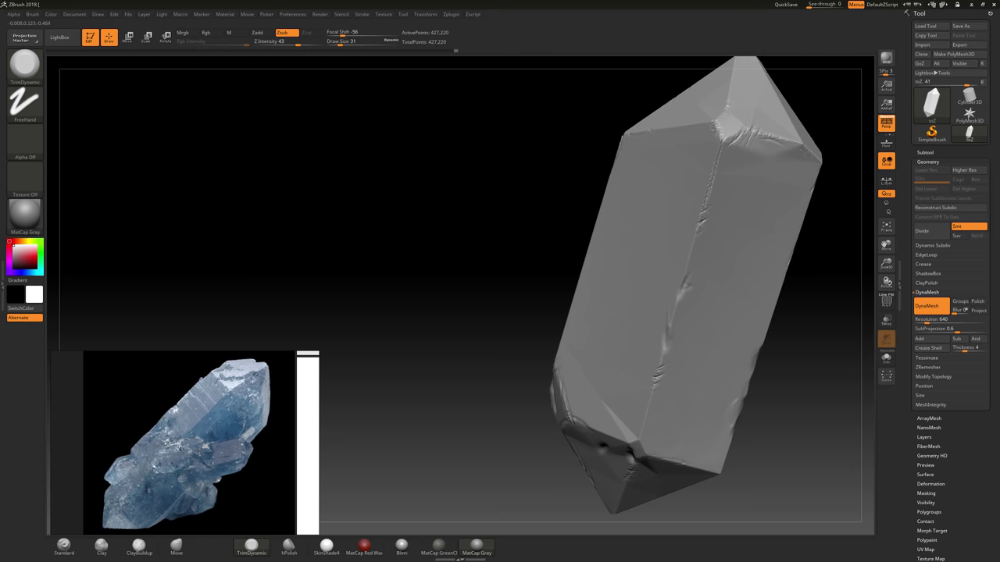
{"action": "left_click_drag", "start_coordinate": [826, 279], "coordinate": [794, 292]}
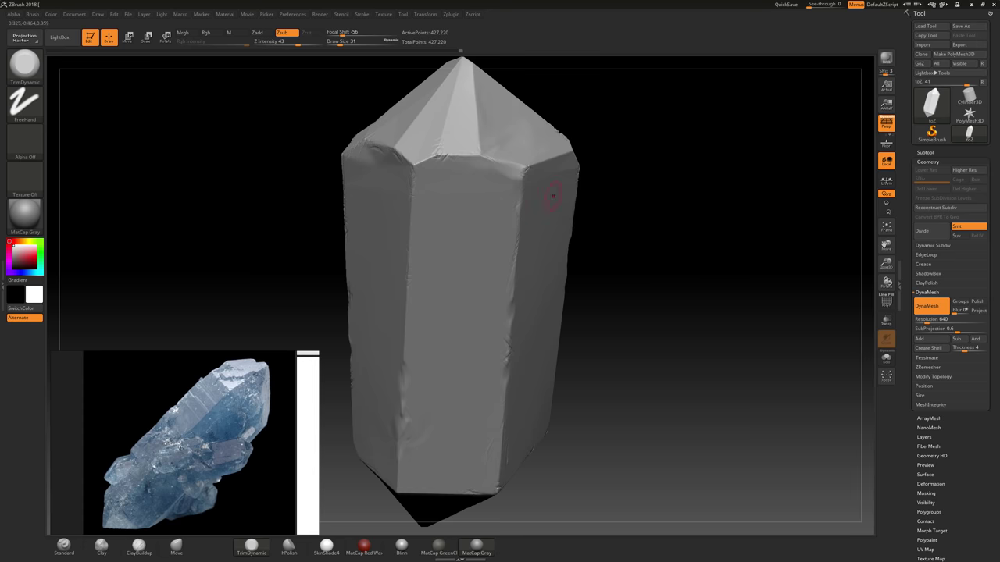
{"action": "left_click_drag", "start_coordinate": [552, 195], "coordinate": [586, 175]}
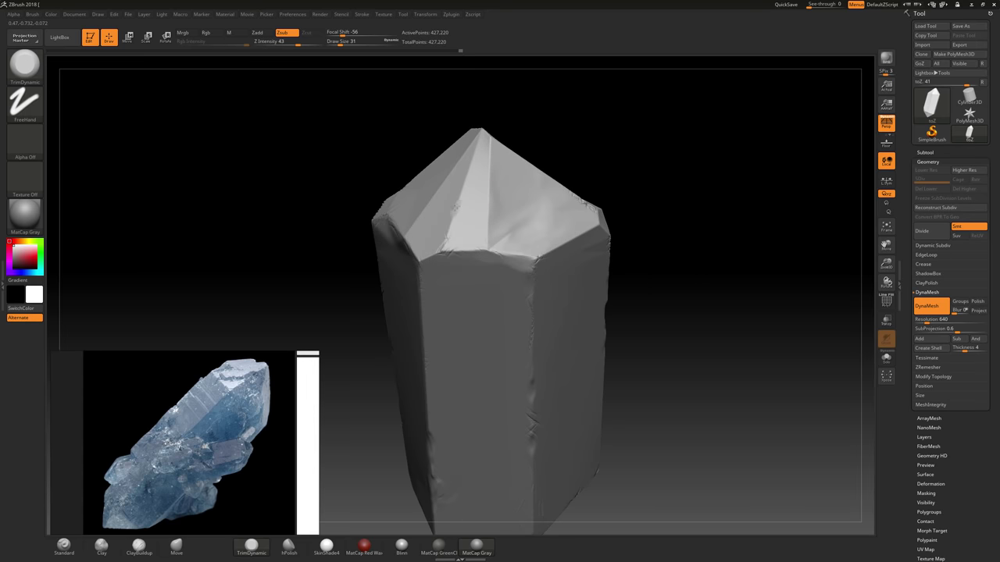
{"action": "mouse_move", "coordinate": [459, 199]}
{"action": "left_mouse_down"}
{"action": "mouse_move", "coordinate": [453, 214]}
{"action": "mouse_move", "coordinate": [488, 223]}
{"action": "left_mouse_up"}
{"action": "mouse_move", "coordinate": [676, 188]}
{"action": "left_mouse_down"}
{"action": "mouse_move", "coordinate": [632, 217]}
{"action": "mouse_move", "coordinate": [618, 196]}
{"action": "left_mouse_up"}
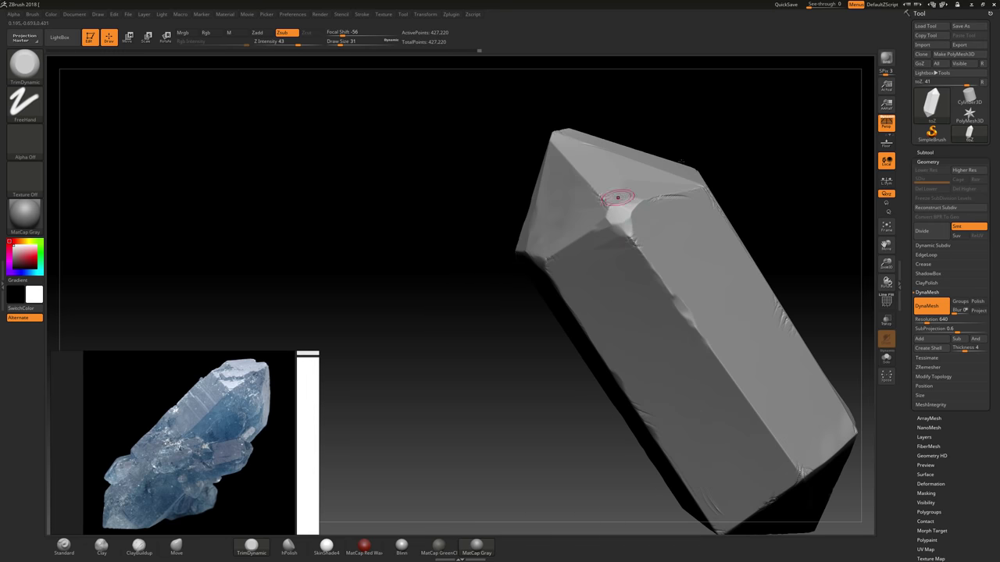
Trim the apex of the upper tip to blunt its sharp point.
{"action": "left_click_drag", "start_coordinate": [687, 117], "coordinate": [742, 159]}
{"action": "left_click_drag", "start_coordinate": [726, 117], "coordinate": [769, 238], "text": "alt"}
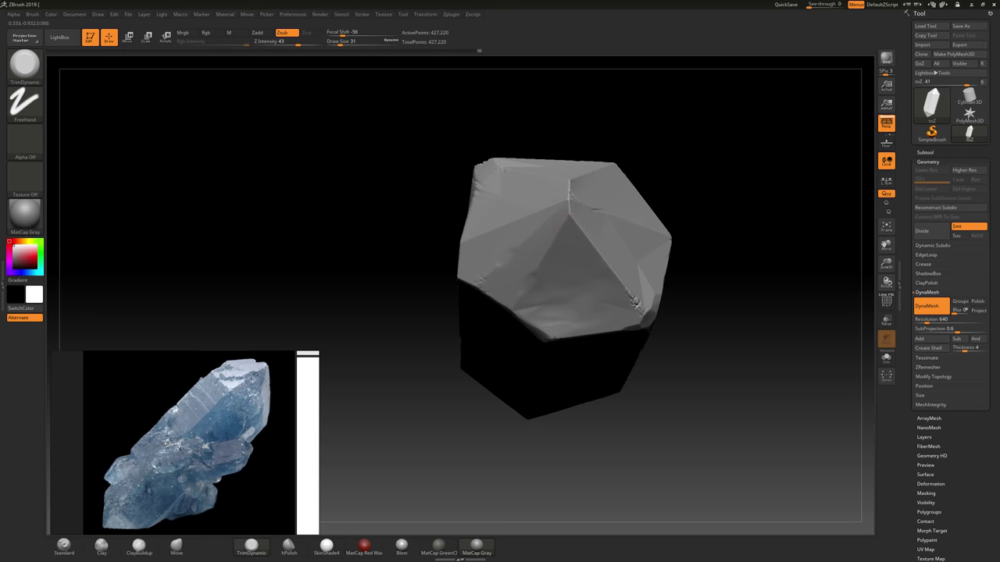
{"action": "left_click_drag", "start_coordinate": [572, 206], "coordinate": [571, 220]}
{"action": "left_click_drag", "start_coordinate": [699, 178], "coordinate": [771, 270]}
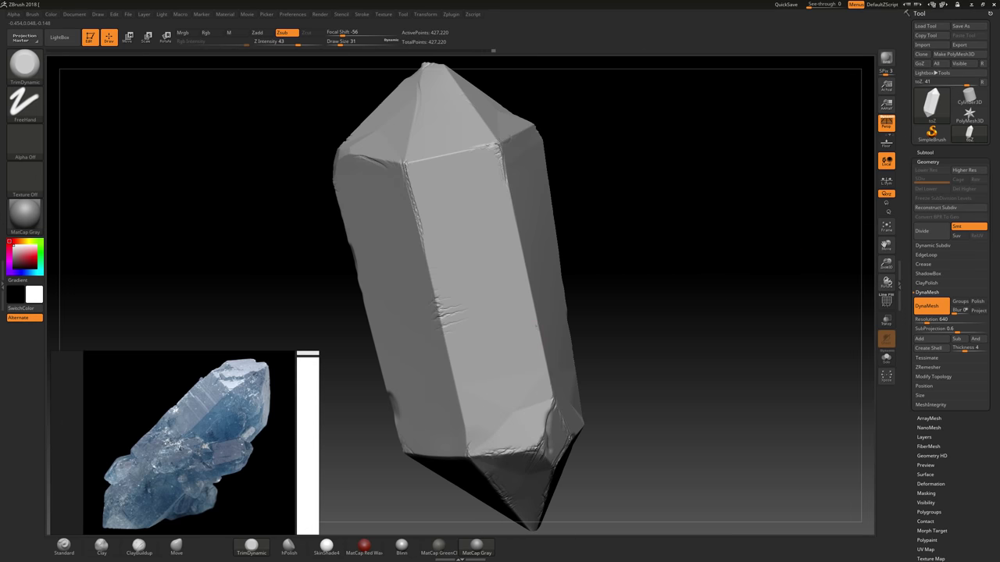
Trim a worn dent into the lower half of the long edge above the chipped lower rim.
{"action": "left_click_drag", "start_coordinate": [537, 317], "coordinate": [539, 339]}
{"action": "left_click_drag", "start_coordinate": [623, 311], "coordinate": [564, 318]}
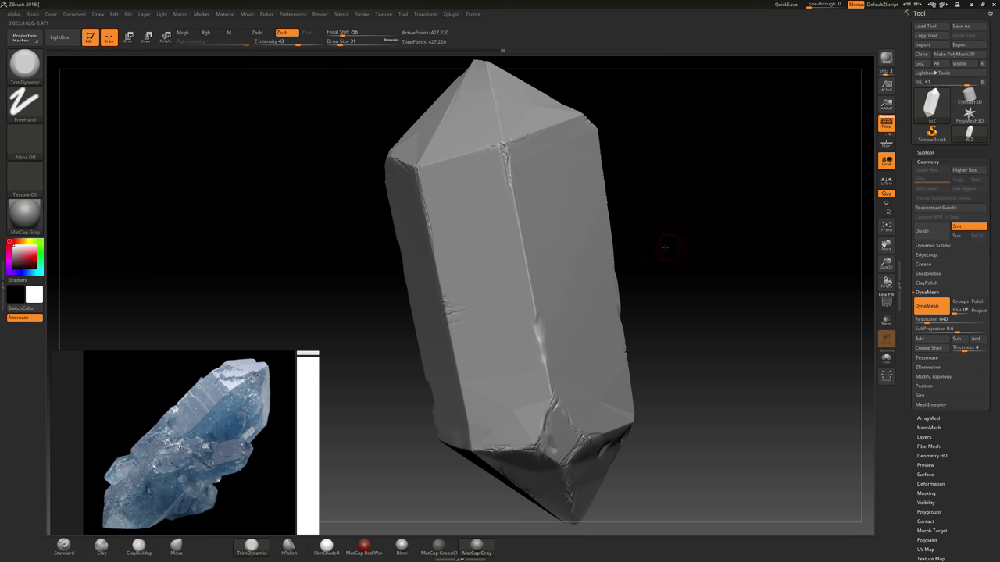
{"action": "left_click_drag", "start_coordinate": [666, 247], "coordinate": [651, 203]}
{"action": "left_click_drag", "start_coordinate": [789, 249], "coordinate": [625, 258]}
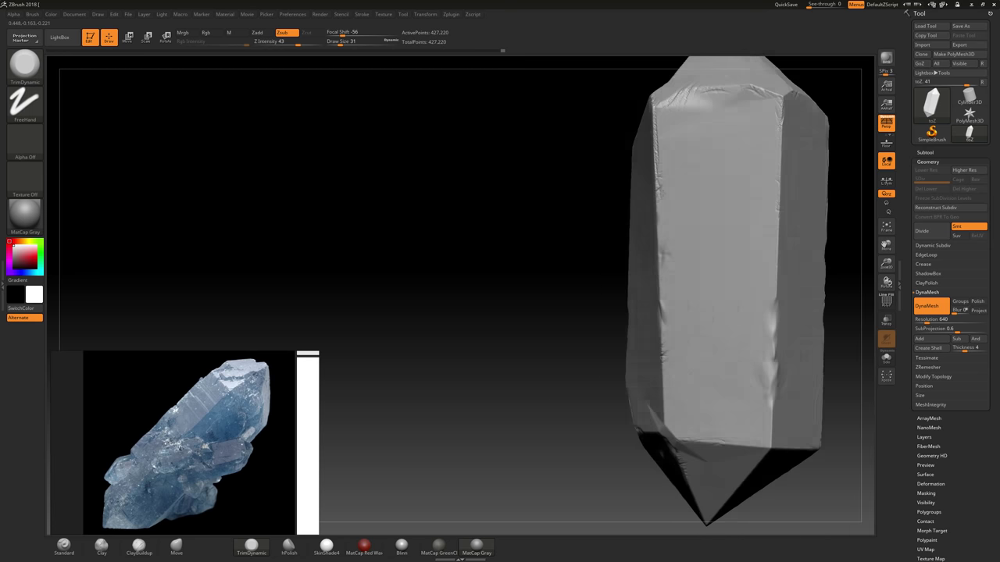
{"action": "left_click_drag", "start_coordinate": [703, 195], "coordinate": [721, 237]}
{"action": "mouse_move", "coordinate": [500, 50]}
{"action": "left_mouse_down"}
{"action": "mouse_move", "coordinate": [48, 51]}
{"action": "mouse_move", "coordinate": [553, 32]}
{"action": "left_mouse_up"}
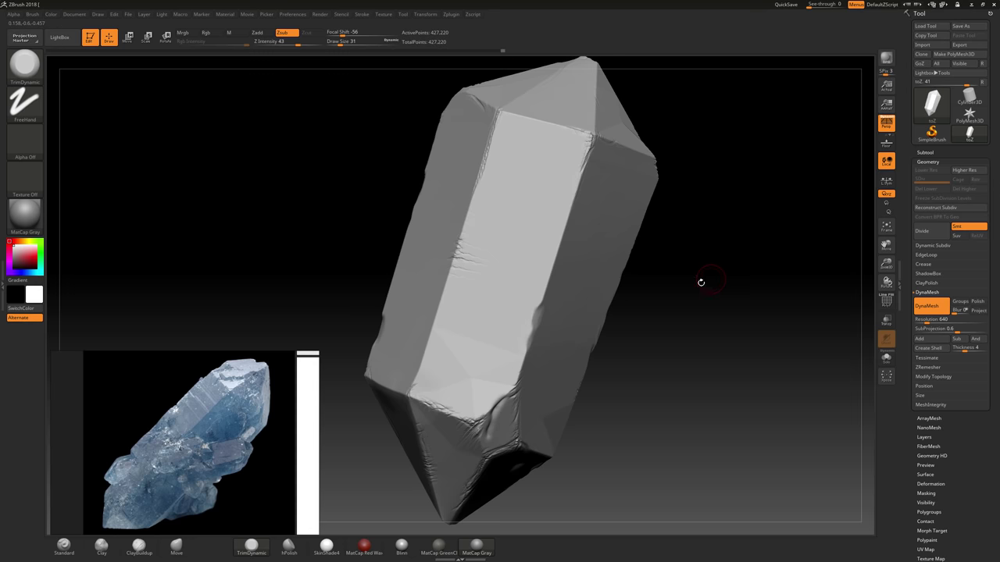
{"action": "left_click_drag", "start_coordinate": [701, 282], "coordinate": [672, 285]}
Export the sculpted crystal as an OBJ file named toM in the project's scenes folder.
{"action": "left_click", "coordinate": [933, 102]}
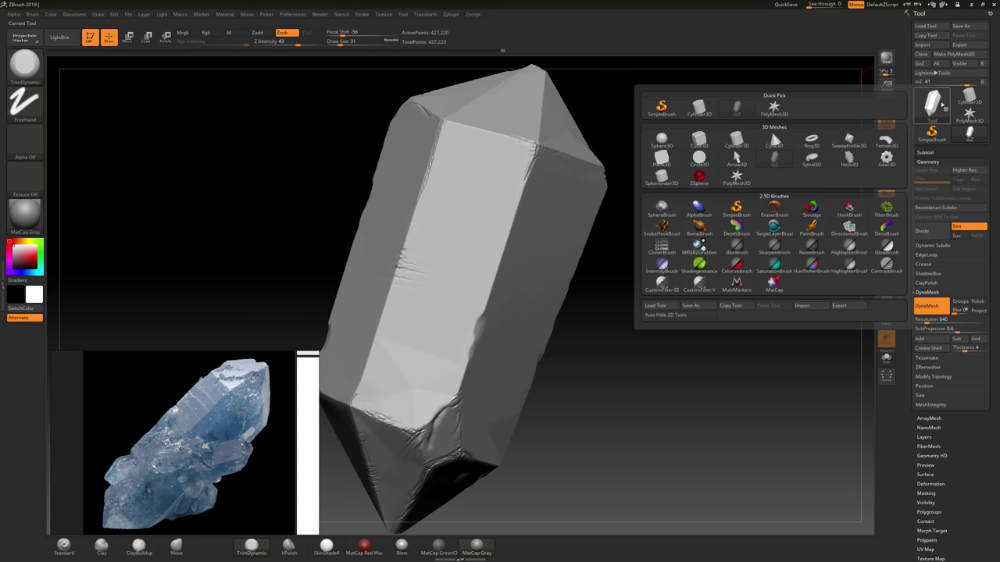
{"action": "mouse_move", "coordinate": [933, 105]}
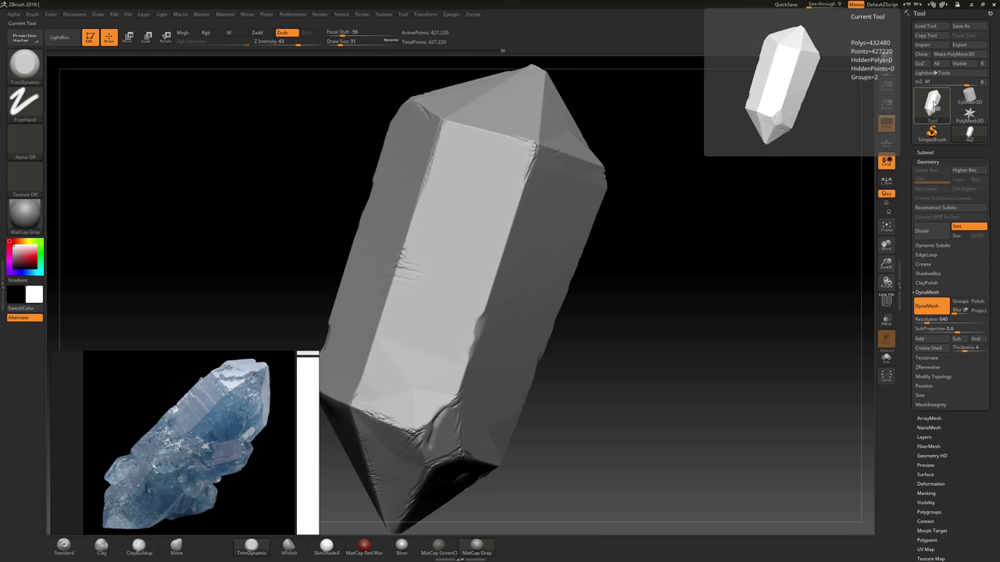
{"action": "left_click", "coordinate": [960, 46]}
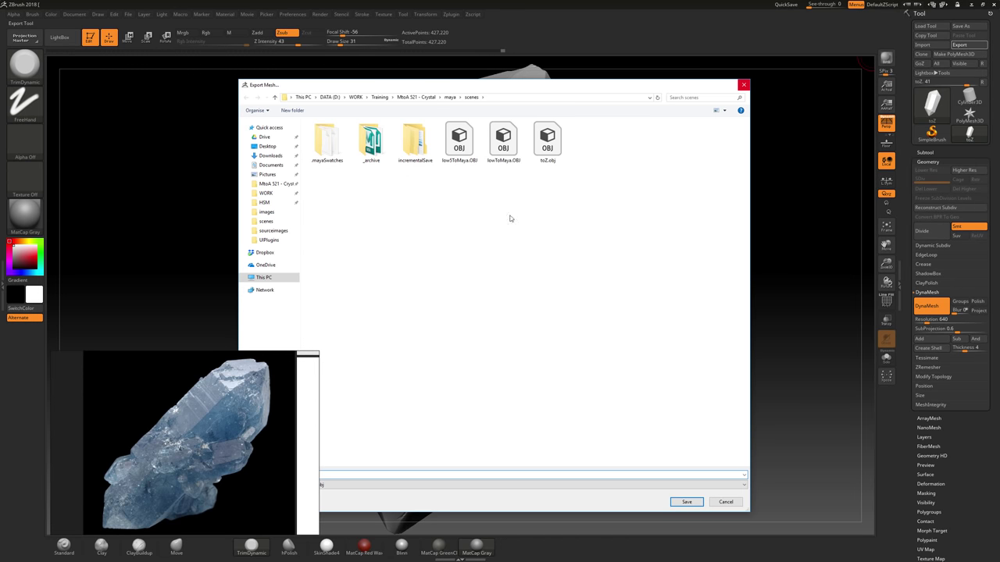
{"action": "left_click", "coordinate": [544, 154]}
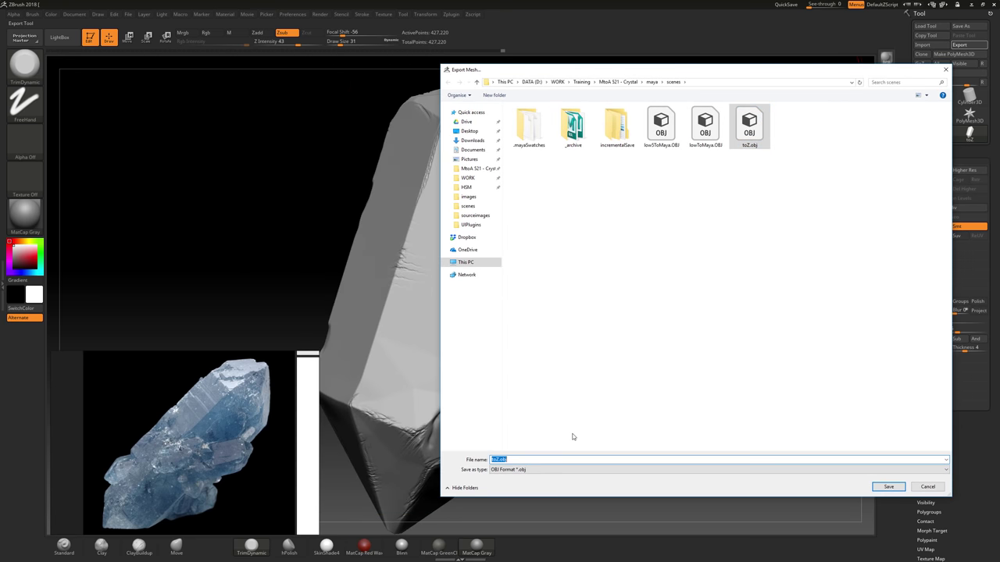
{"action": "type", "text": "toM"}
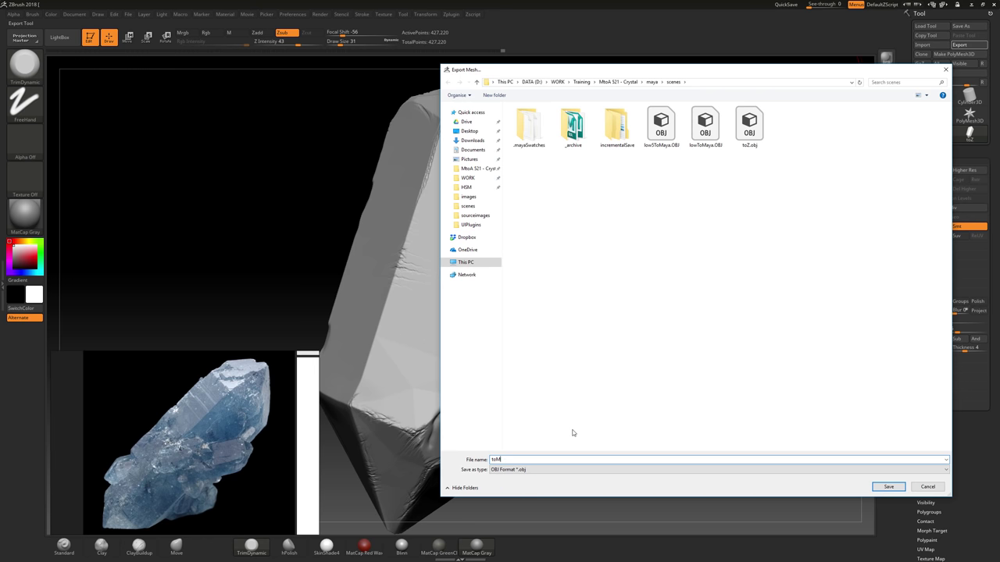
{"action": "key", "text": "Return"}
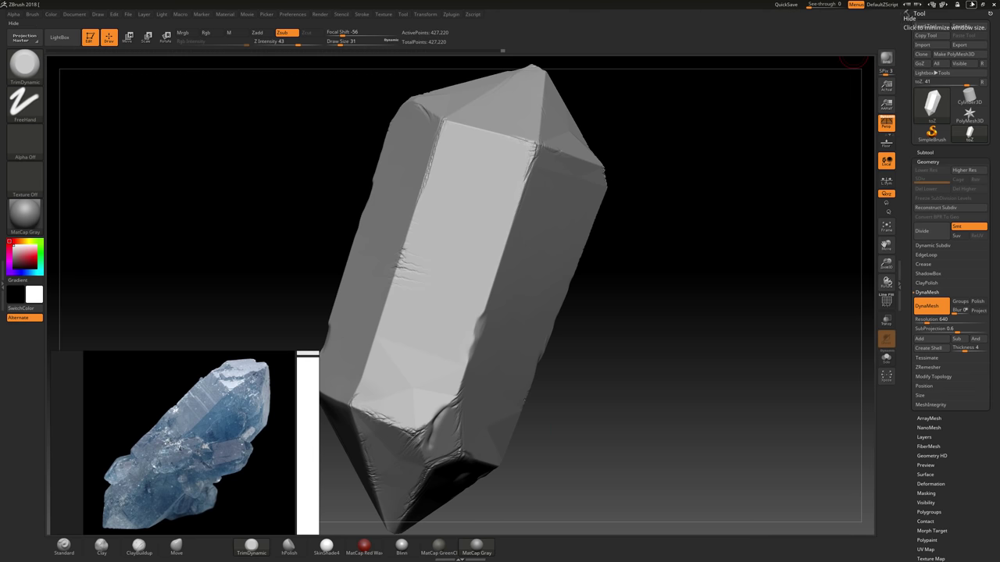
Switch to Maya and import toM.OBJ from the scenes folder.
{"action": "left_click", "coordinate": [972, 4]}
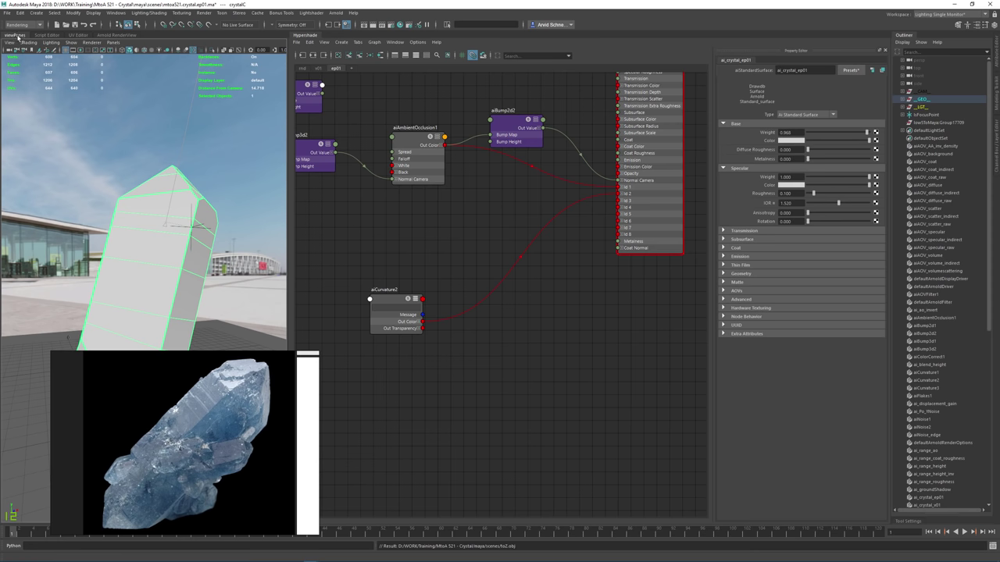
{"action": "middle_click_drag", "start_coordinate": [417, 241], "coordinate": [485, 239], "text": "alt"}
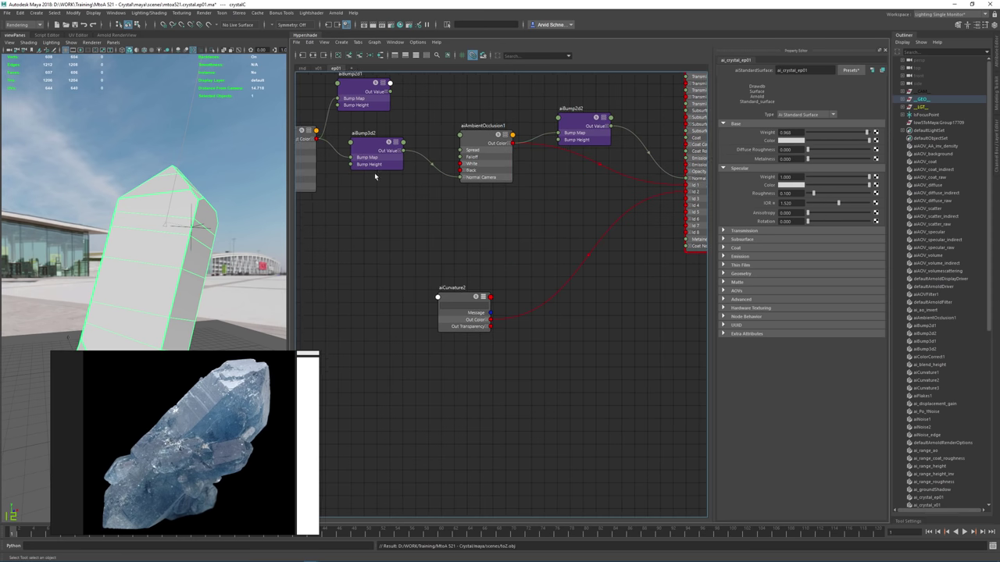
{"action": "left_click", "coordinate": [8, 13]}
{"action": "left_click", "coordinate": [35, 95]}
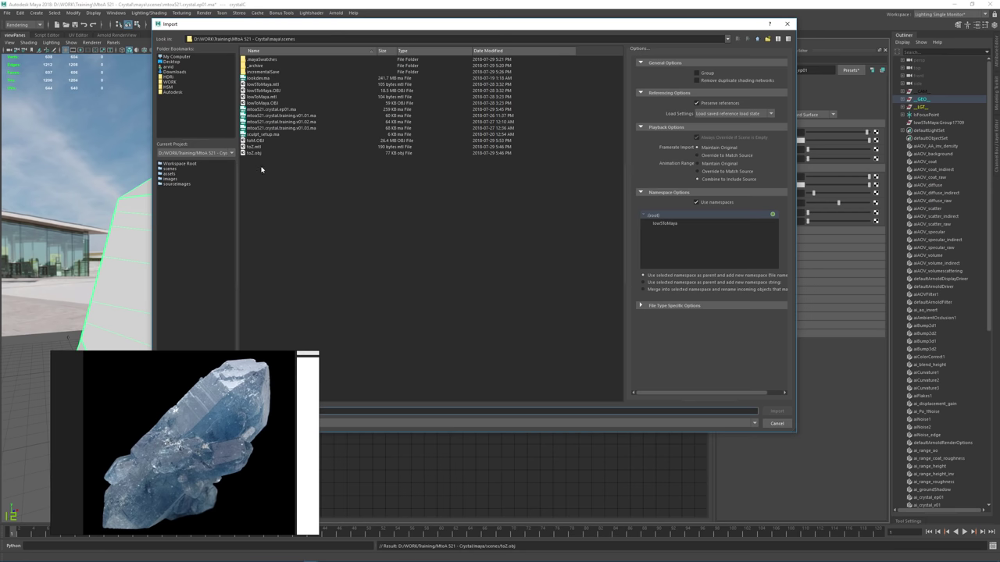
{"action": "left_click", "coordinate": [262, 142]}
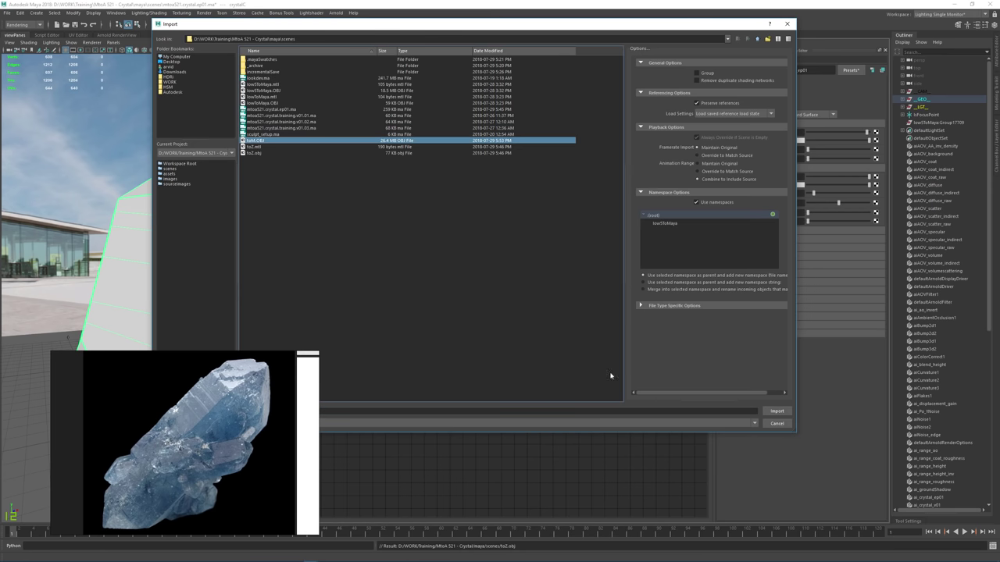
{"action": "left_click", "coordinate": [776, 411]}
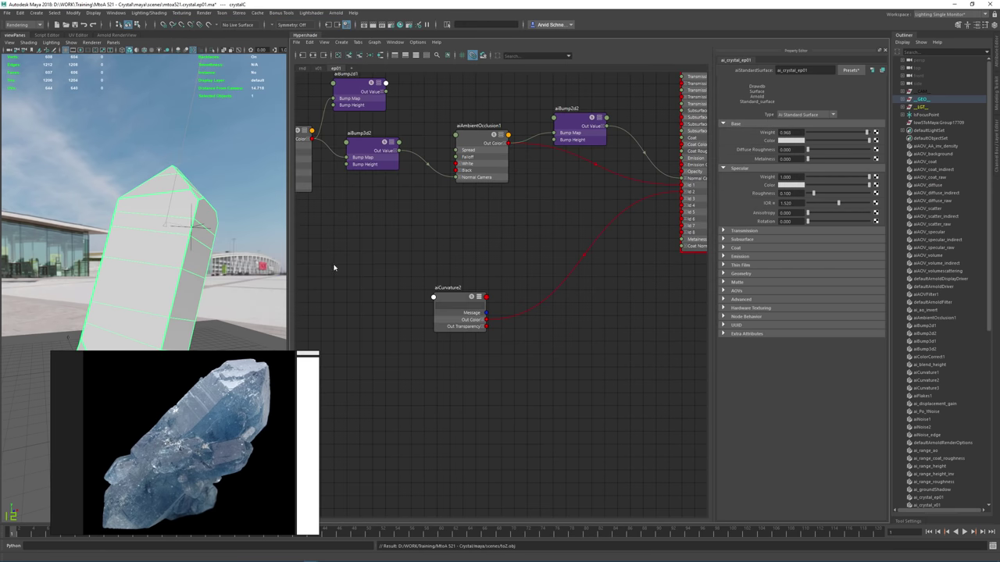
Move the imported mesh's nodes clear of the crystal shading network in the Hypershade and select the imported set node.
{"action": "left_click", "coordinate": [498, 295]}
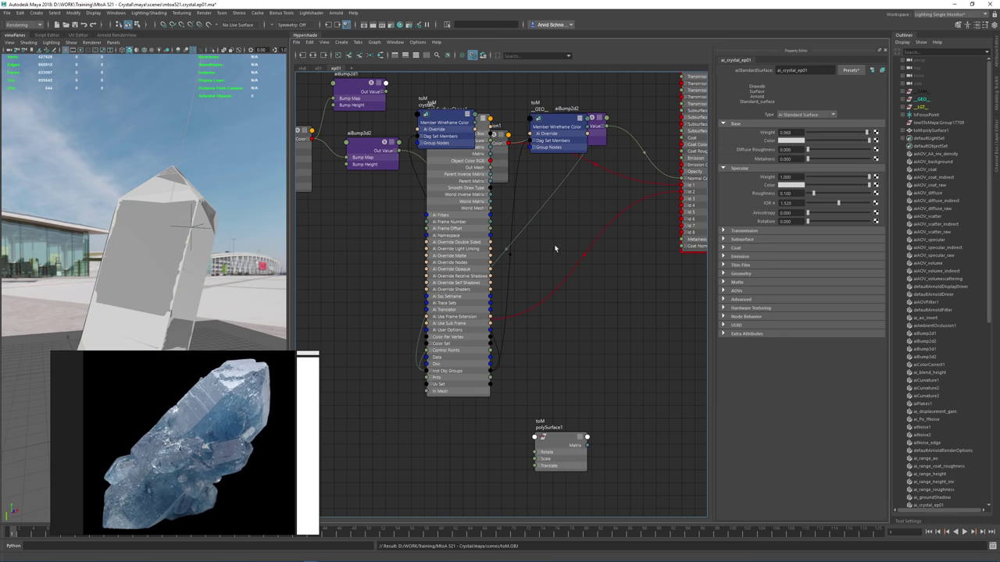
{"action": "scroll", "coordinate": [557, 247], "scroll_direction": "down", "scroll_amount": 3}
{"action": "left_click_drag", "start_coordinate": [486, 226], "coordinate": [424, 422]}
{"action": "left_click_drag", "start_coordinate": [510, 193], "coordinate": [533, 199]}
{"action": "left_click_drag", "start_coordinate": [488, 166], "coordinate": [466, 204]}
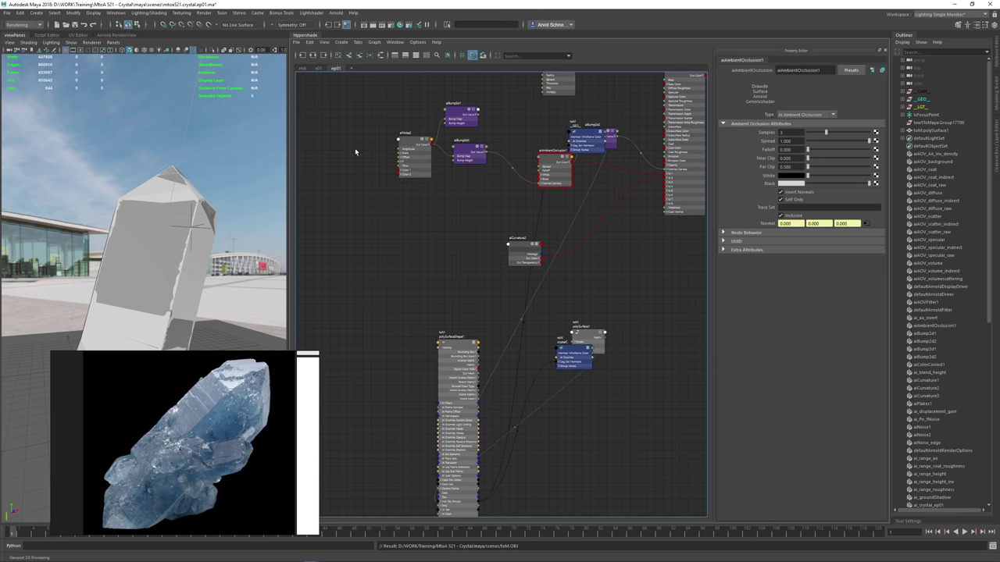
{"action": "left_click", "coordinate": [117, 35]}
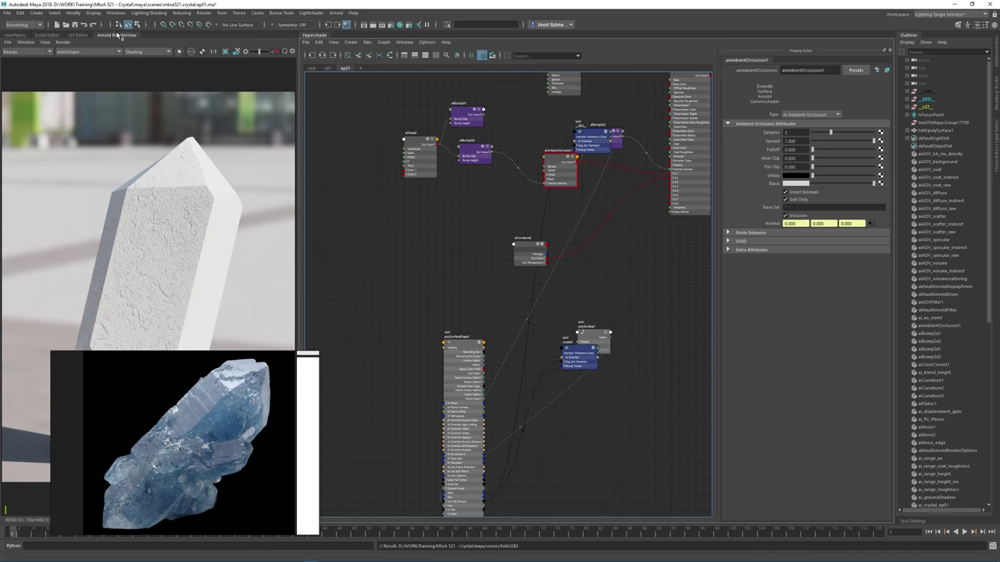
{"action": "left_click", "coordinate": [22, 36]}
{"action": "mouse_move", "coordinate": [550, 168]}
{"action": "left_mouse_down"}
{"action": "mouse_move", "coordinate": [594, 420]}
{"action": "mouse_move", "coordinate": [556, 160]}
{"action": "mouse_move", "coordinate": [534, 160]}
{"action": "left_mouse_up"}
{"action": "left_click", "coordinate": [574, 138]}
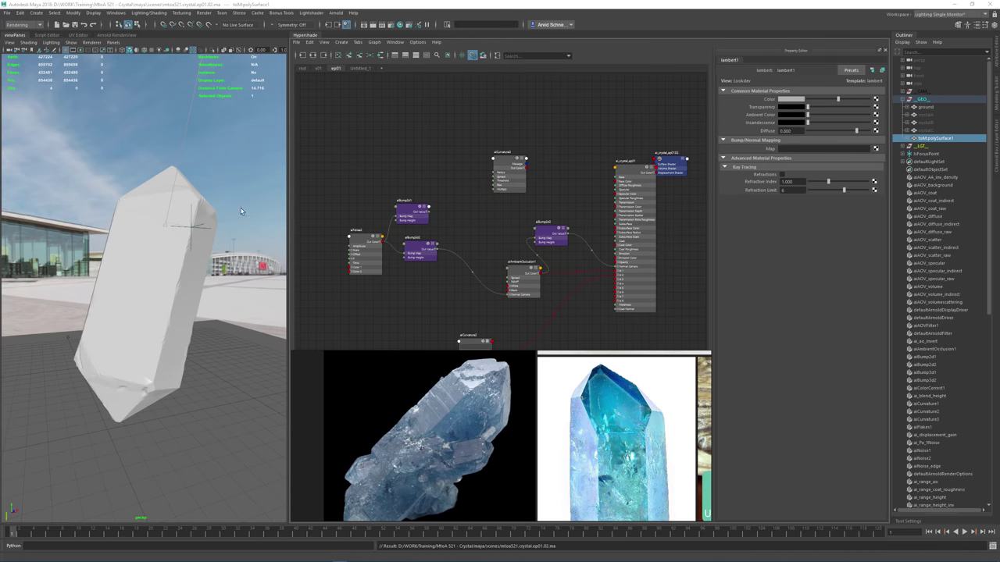
Assign the ai_crystal_ep01 material to the imported crystal mesh and inspect the mesh in the viewport.
{"action": "left_click", "coordinate": [158, 356]}
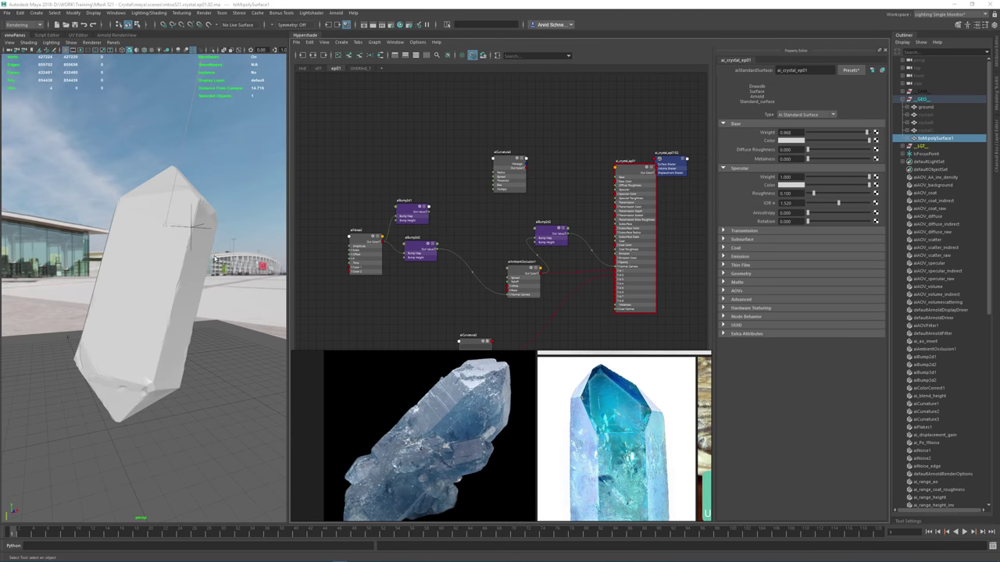
{"action": "left_click_drag", "start_coordinate": [215, 259], "coordinate": [134, 291], "text": "alt"}
{"action": "left_click_drag", "start_coordinate": [172, 213], "coordinate": [100, 188], "text": "alt"}
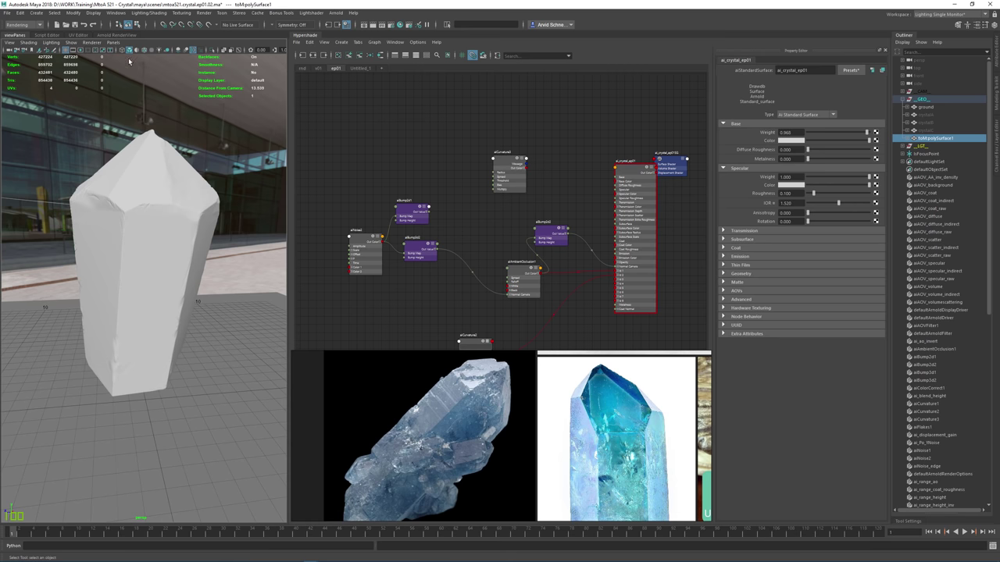
Show the sculpted crystal in the Arnold RenderView and save the scene.
{"action": "left_click", "coordinate": [115, 35]}
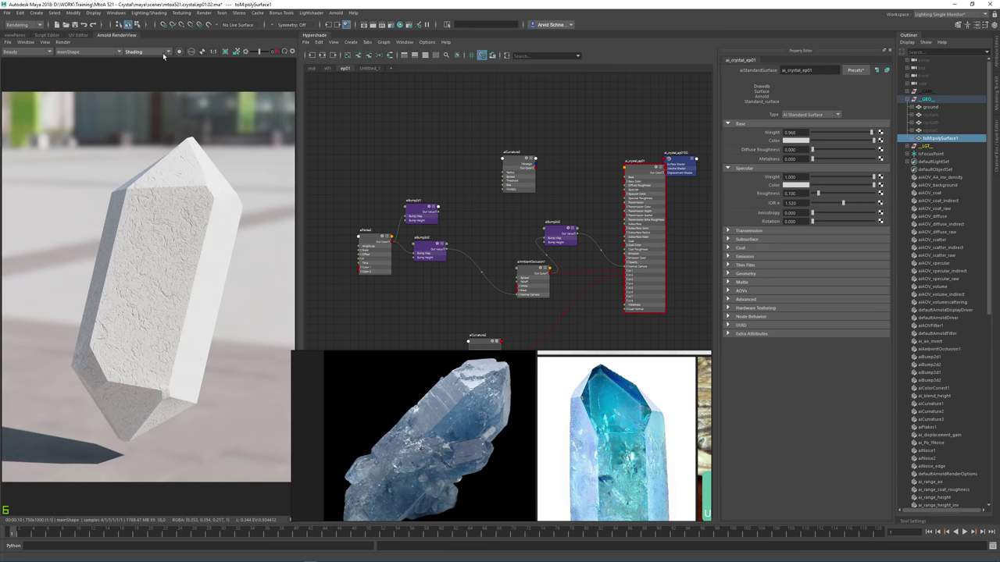
{"action": "middle_click_drag", "start_coordinate": [478, 194], "coordinate": [435, 164], "text": "alt"}
{"action": "key", "text": "ctrl+s"}
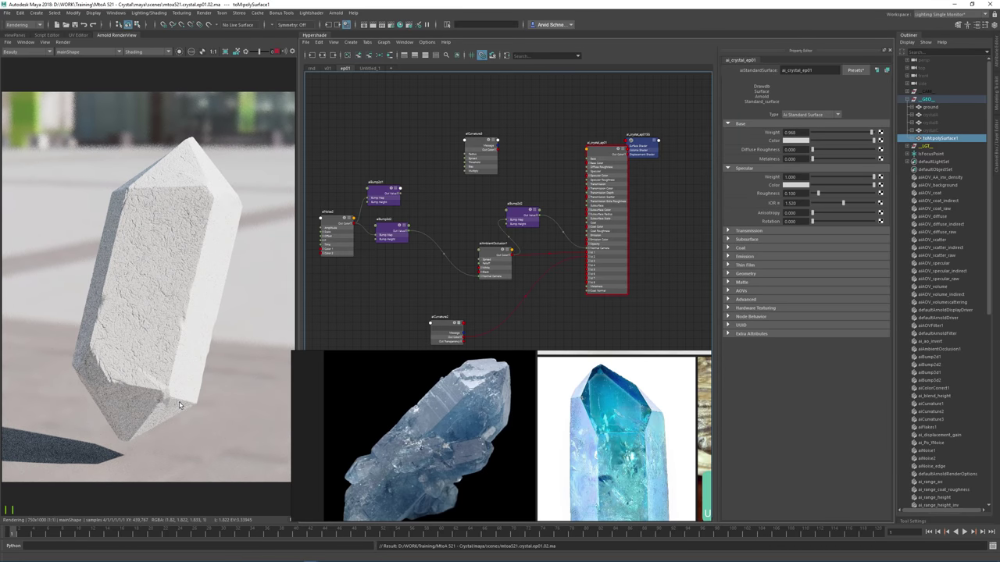
Restrict the render to a region at the crystal's upper end and set ai_crystal_ep01's base weight to 1 and base color value to 0.18.
{"action": "left_click_drag", "start_coordinate": [110, 161], "coordinate": [160, 232], "text": "shift"}
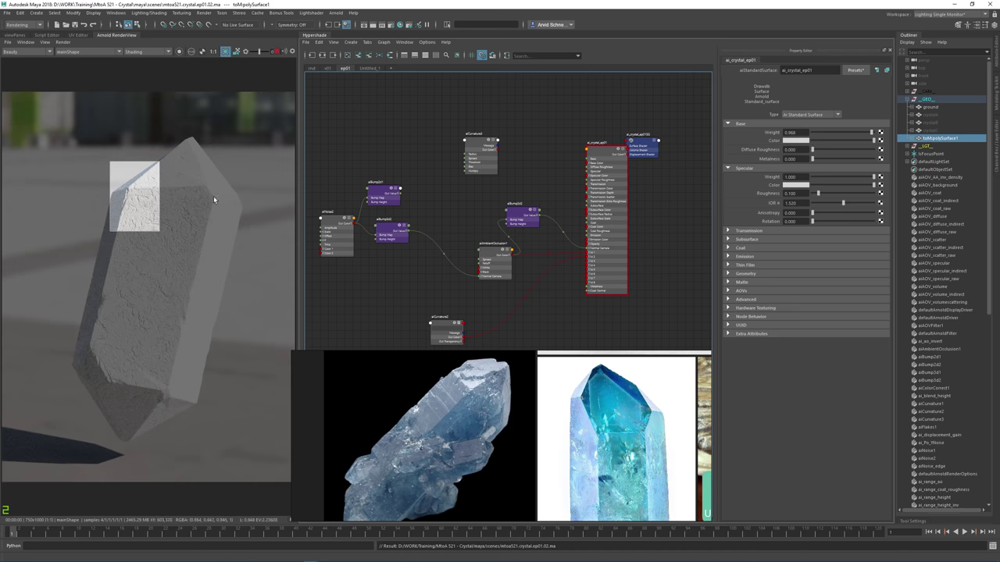
{"action": "left_click_drag", "start_coordinate": [190, 140], "coordinate": [269, 250]}
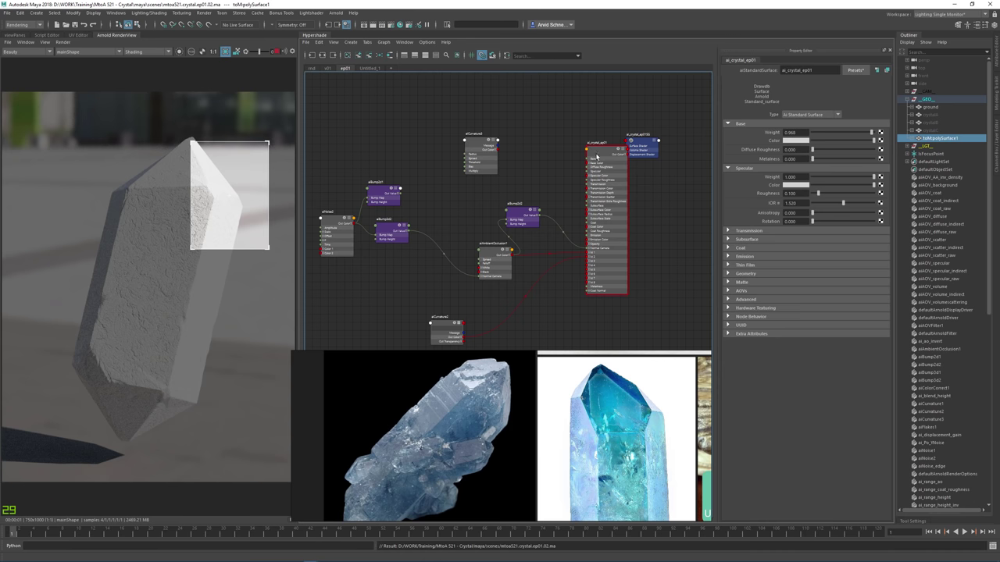
{"action": "left_click", "coordinate": [823, 141]}
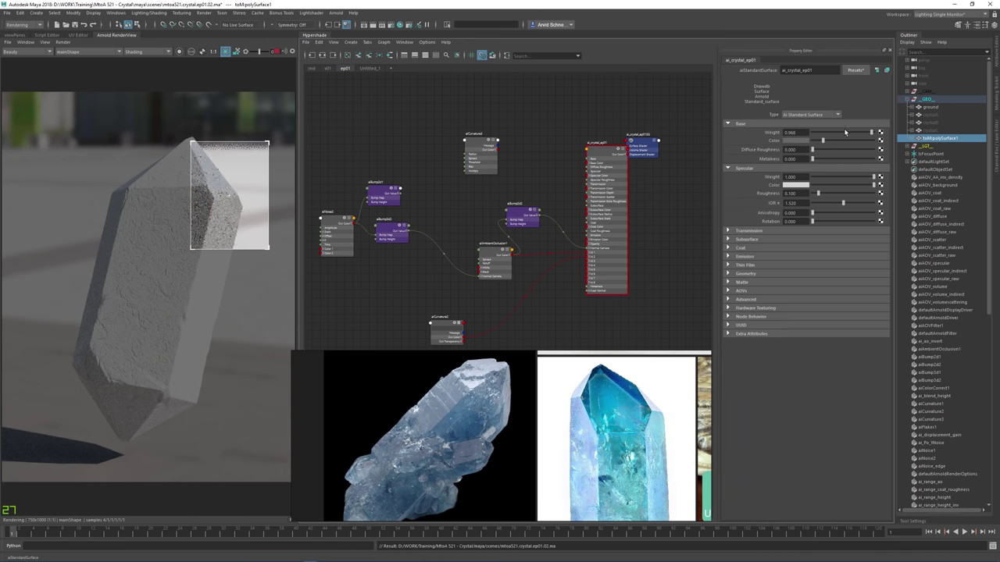
{"action": "left_click_drag", "start_coordinate": [872, 133], "coordinate": [878, 133]}
{"action": "left_click", "coordinate": [798, 142]}
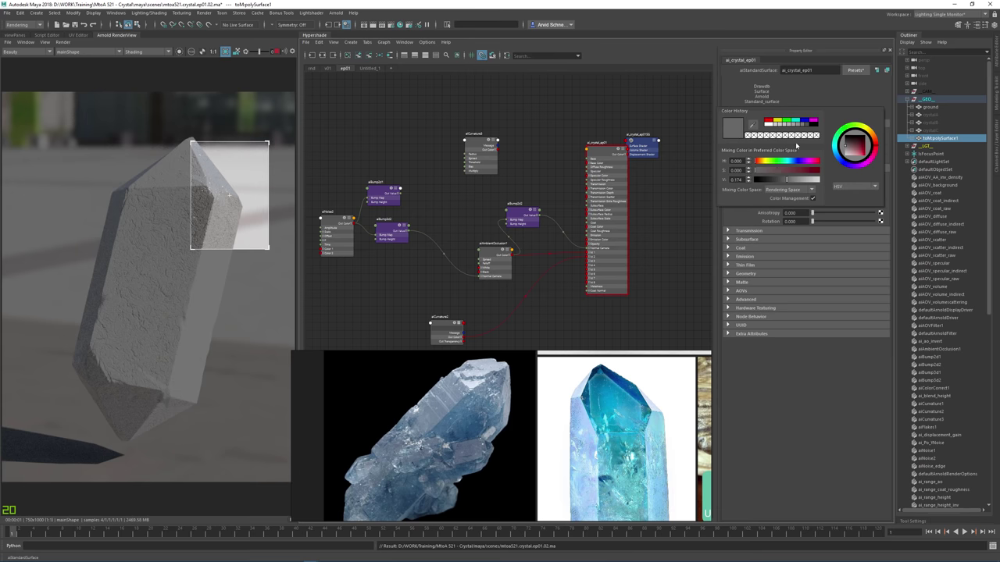
{"action": "double_click", "coordinate": [737, 180]}
{"action": "type", "text": "18"}
{"action": "key", "text": "Return"}
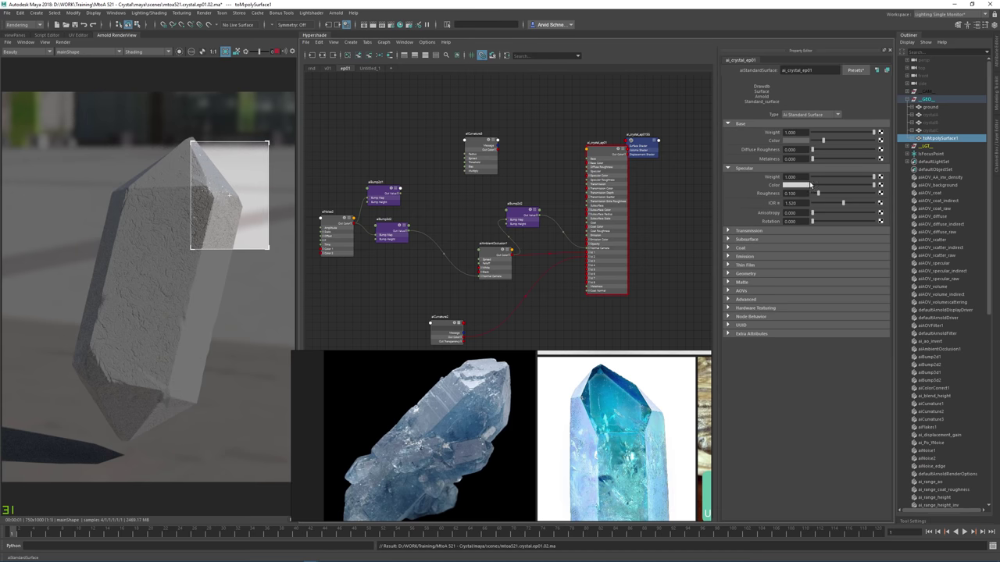
Set the specular roughness of ai_crystal_ep01 to 0.55 and clear the render region to render the full frame.
{"action": "left_click_drag", "start_coordinate": [795, 194], "coordinate": [769, 197]}
{"action": "type", "text": "0.55"}
{"action": "key", "text": "Return"}
{"action": "left_click", "coordinate": [180, 341], "text": "shift"}
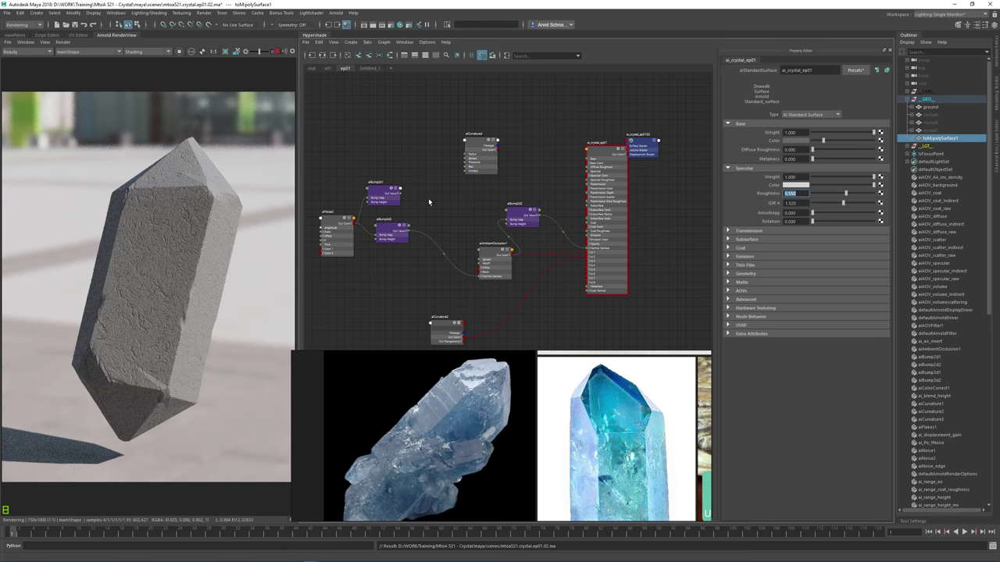
Add an aiStateVector node to the Hypershade graph, below the noise and bump nodes.
{"action": "middle_click_drag", "start_coordinate": [433, 178], "coordinate": [447, 158], "text": "alt"}
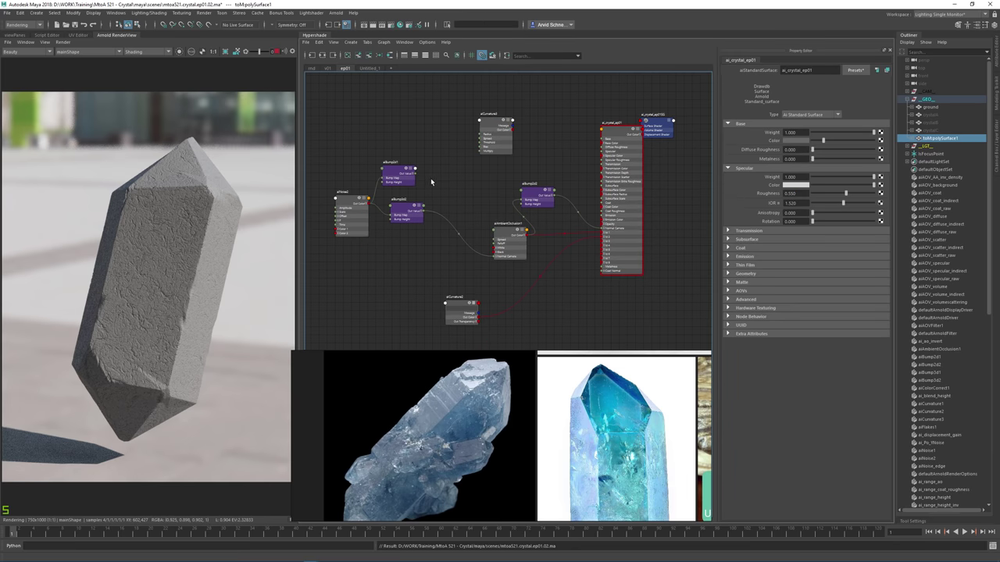
{"action": "scroll", "coordinate": [450, 215], "scroll_direction": "up", "scroll_amount": 2}
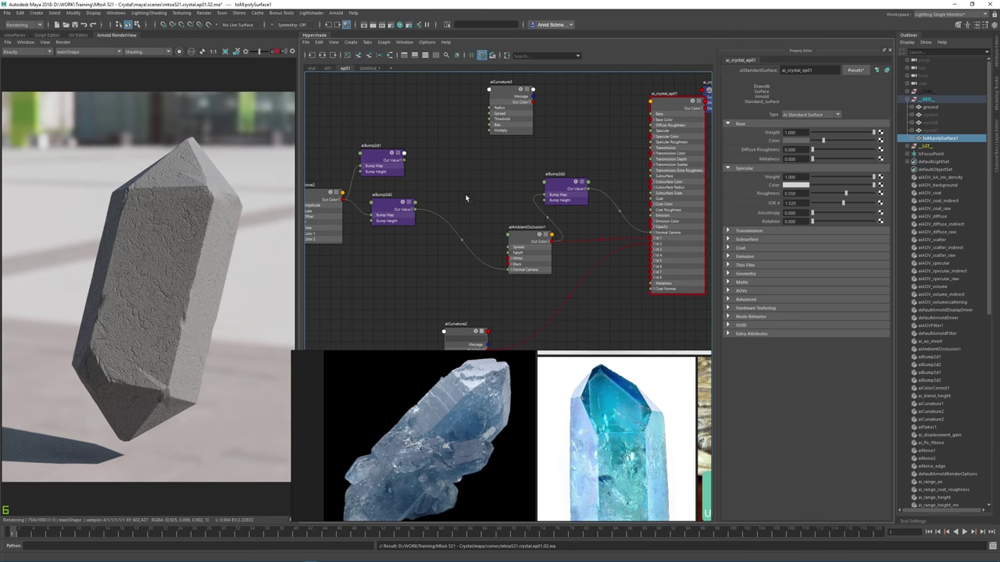
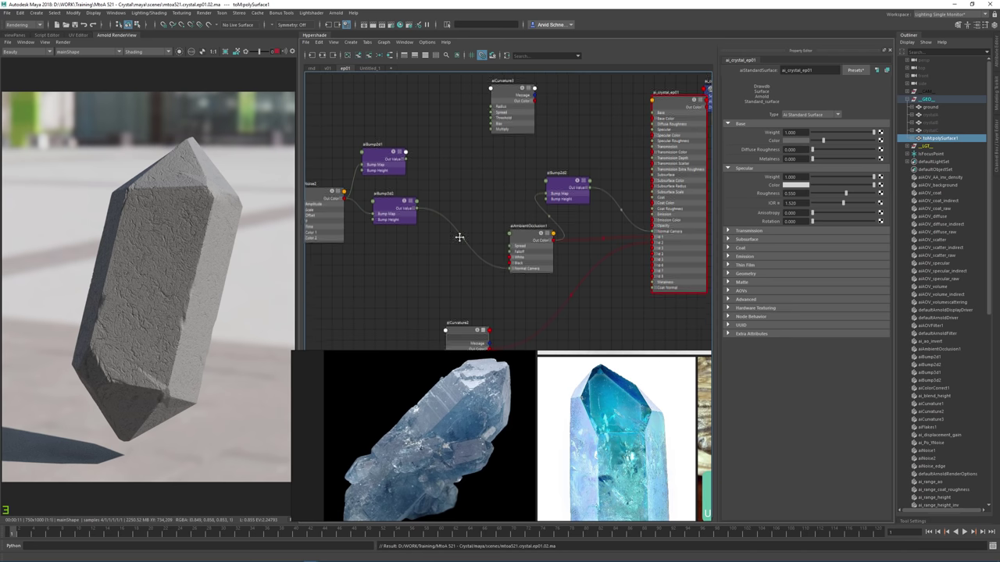
{"action": "middle_click_drag", "start_coordinate": [442, 248], "coordinate": [470, 222], "text": "alt"}
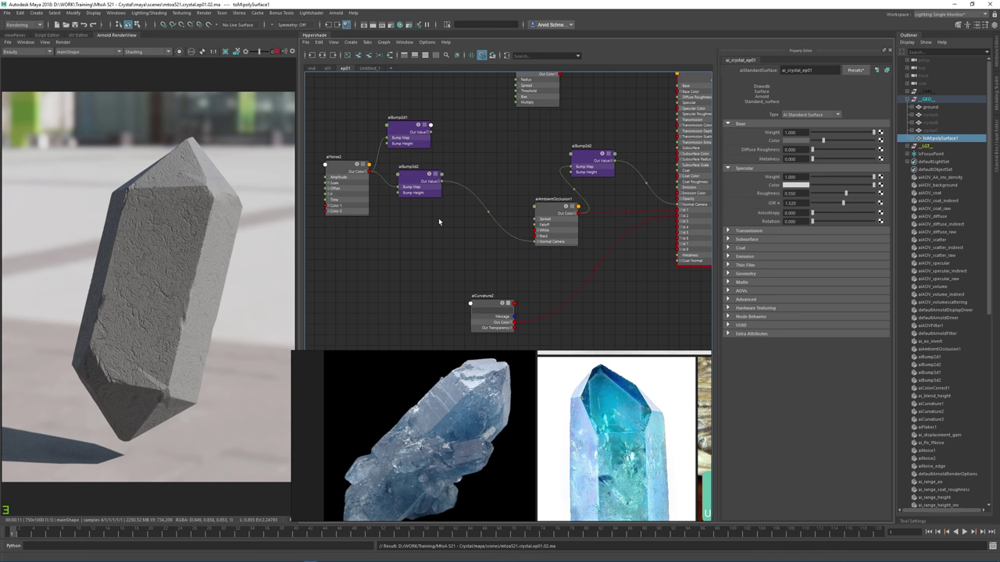
{"action": "middle_click_drag", "start_coordinate": [461, 241], "coordinate": [497, 266], "text": "alt"}
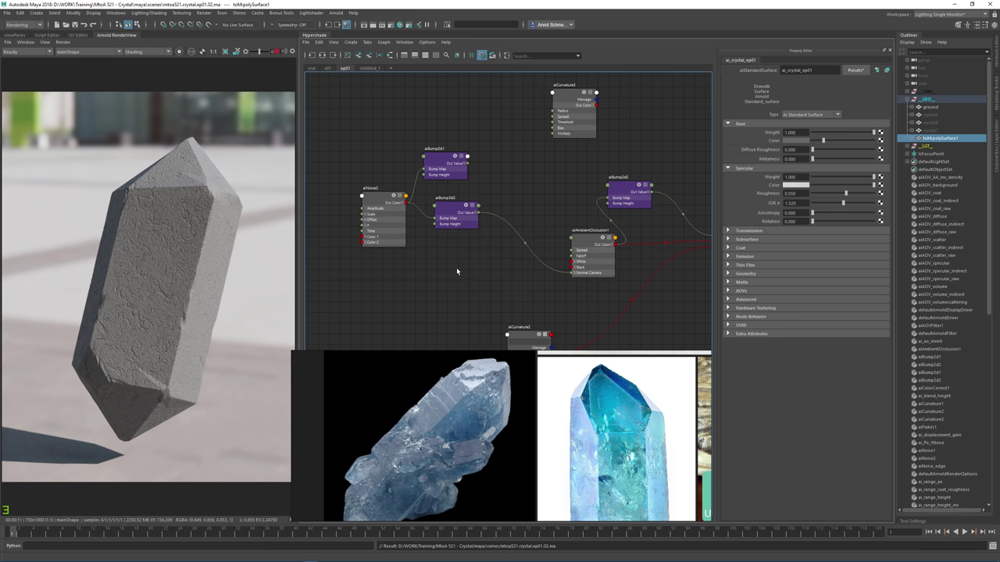
{"action": "key", "text": "Tab"}
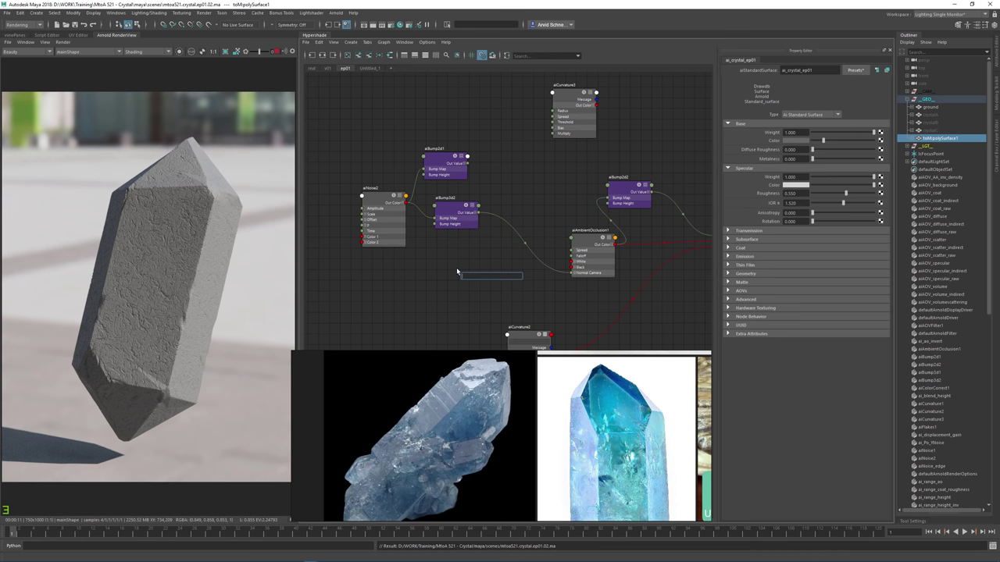
{"action": "type", "text": "aista"}
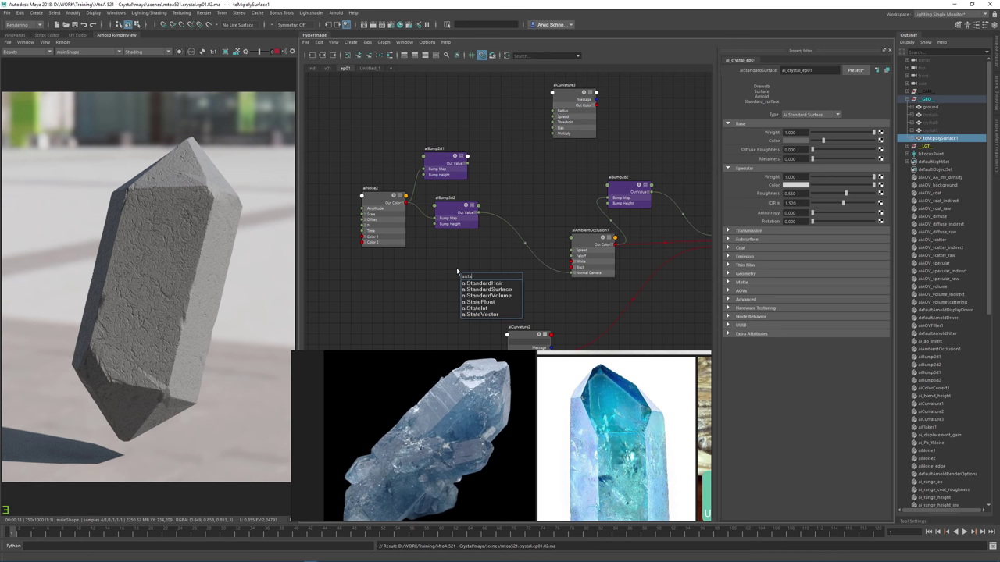
{"action": "key", "text": "Down"}
{"action": "key", "text": "Down"}
{"action": "key", "text": "Down"}
{"action": "key", "text": "Down"}
{"action": "key", "text": "Down"}
{"action": "key", "text": "Down"}
{"action": "key", "text": "Return"}
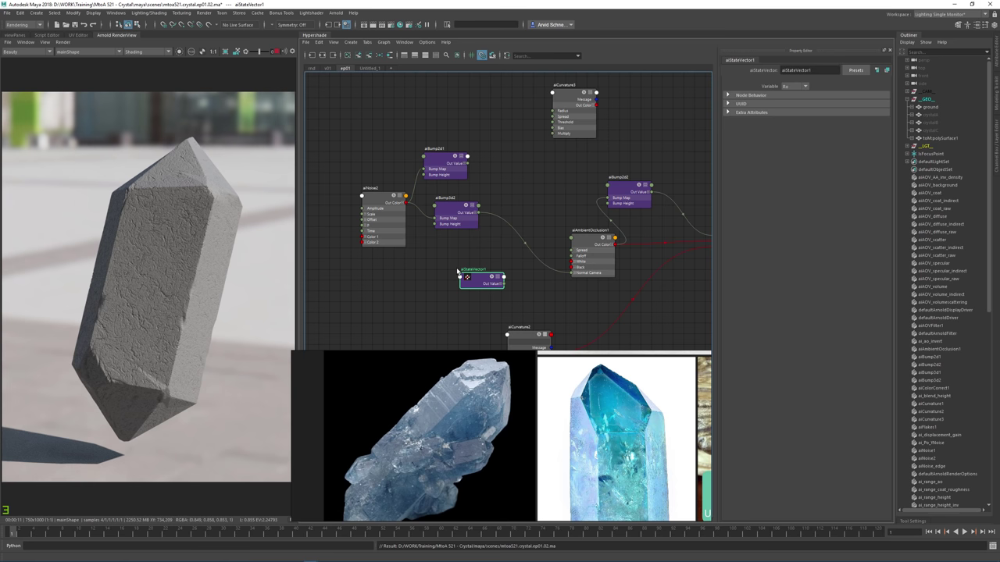
Set the aiStateVector variable to Po and move the node into the free space below aiNoise2.
{"action": "left_click", "coordinate": [800, 86]}
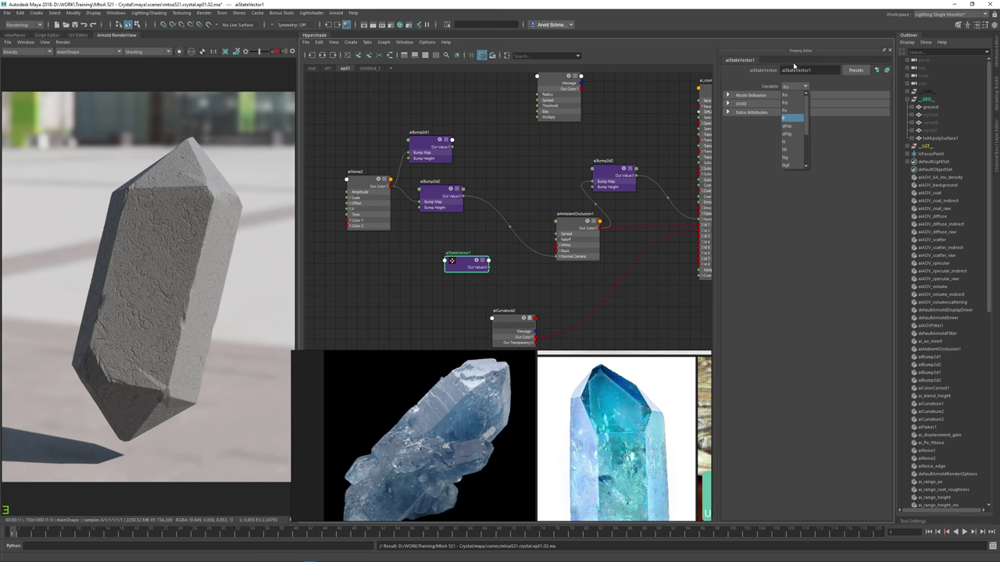
{"action": "left_click_drag", "start_coordinate": [808, 110], "coordinate": [811, 149]}
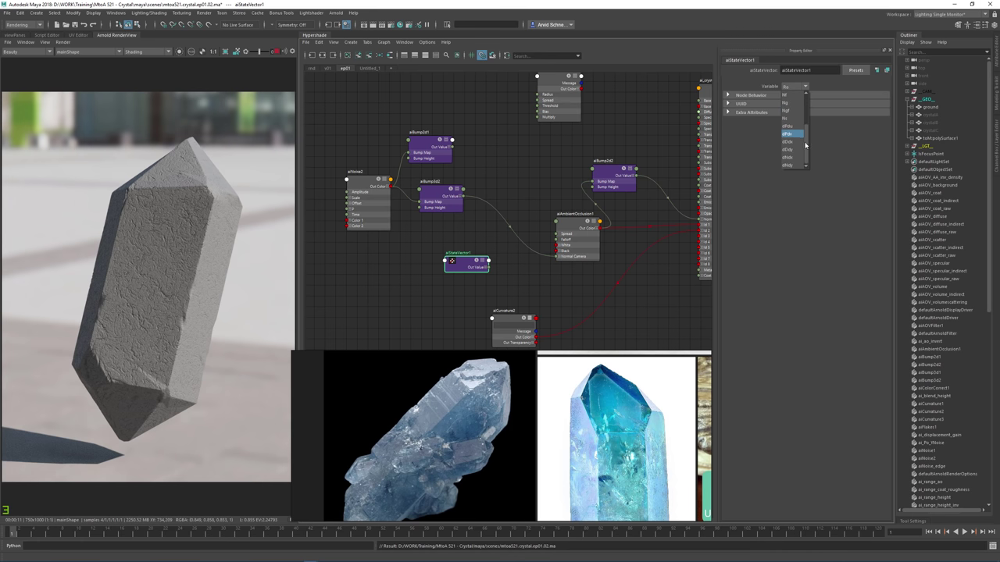
{"action": "left_click_drag", "start_coordinate": [806, 144], "coordinate": [806, 102]}
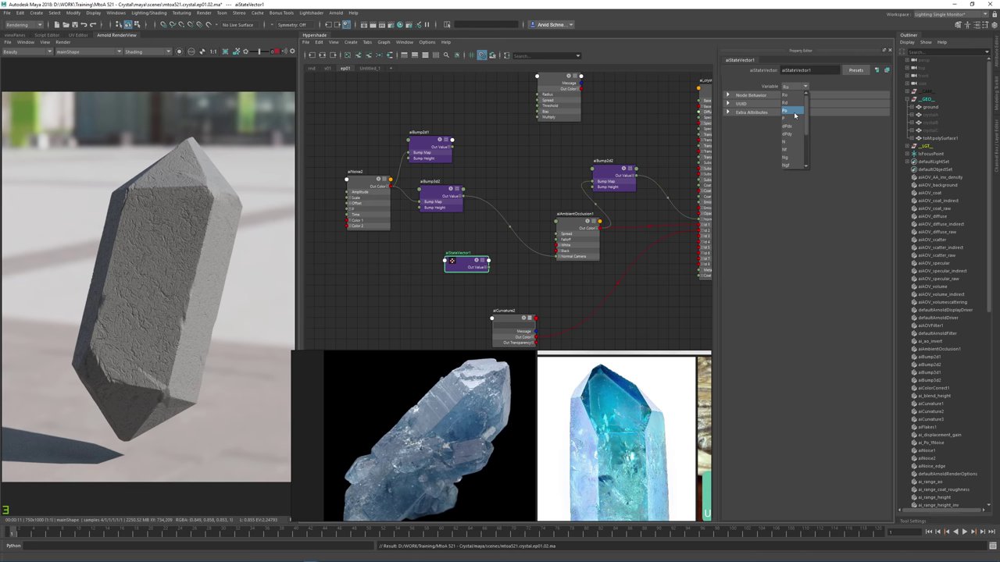
{"action": "left_click", "coordinate": [788, 114]}
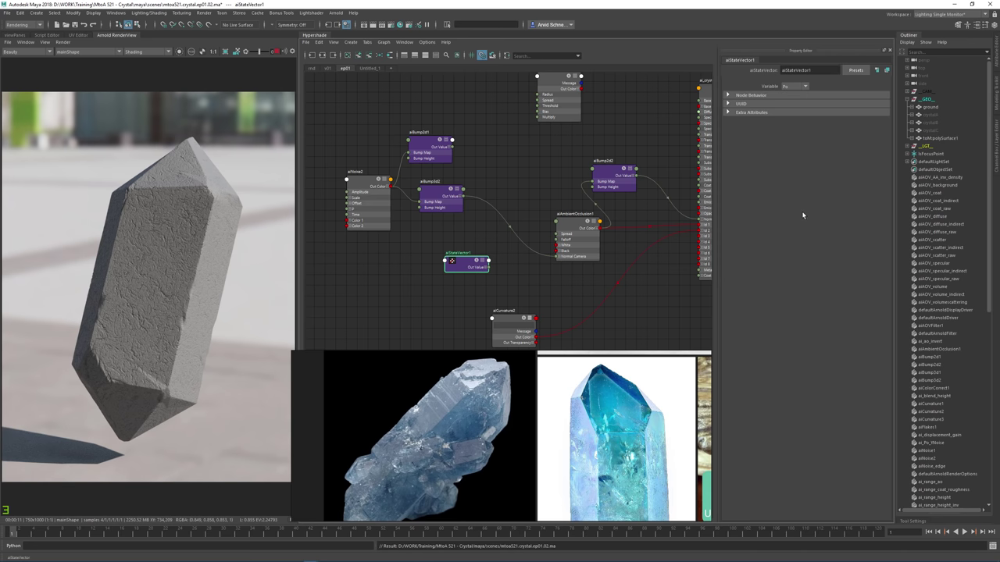
{"action": "middle_click_drag", "start_coordinate": [506, 277], "coordinate": [467, 288], "text": "alt"}
{"action": "left_click_drag", "start_coordinate": [419, 272], "coordinate": [379, 299]}
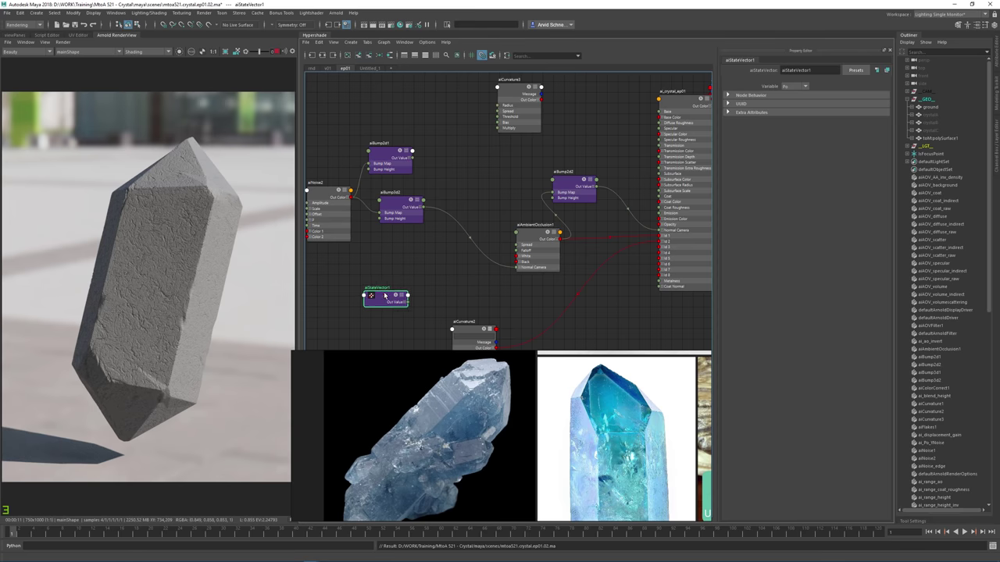
Add an aiFloatToRgba node beside the aiStateVector node.
{"action": "middle_click_drag", "start_coordinate": [421, 299], "coordinate": [450, 278], "text": "alt"}
{"action": "key", "text": "Tab"}
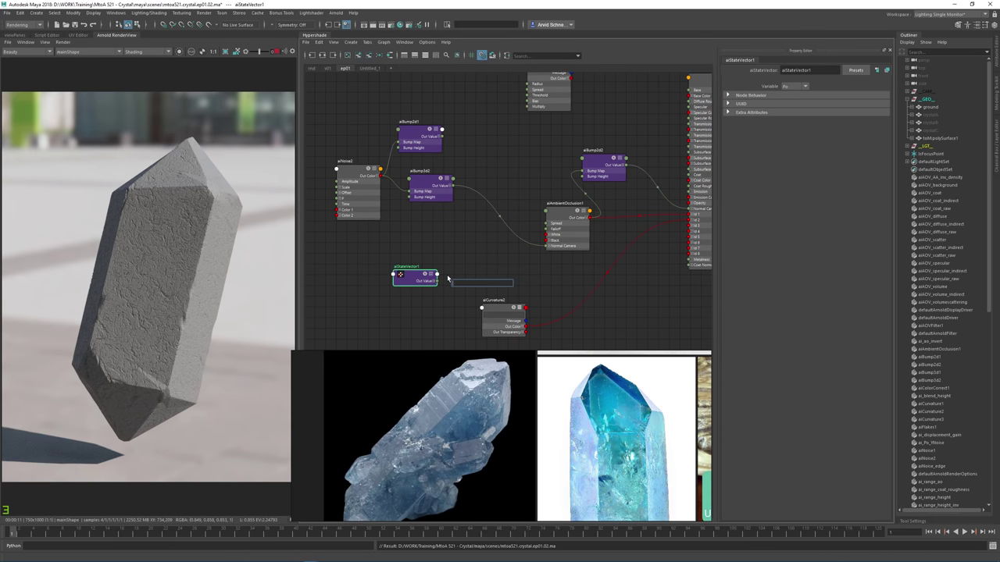
{"action": "type", "text": "flo"}
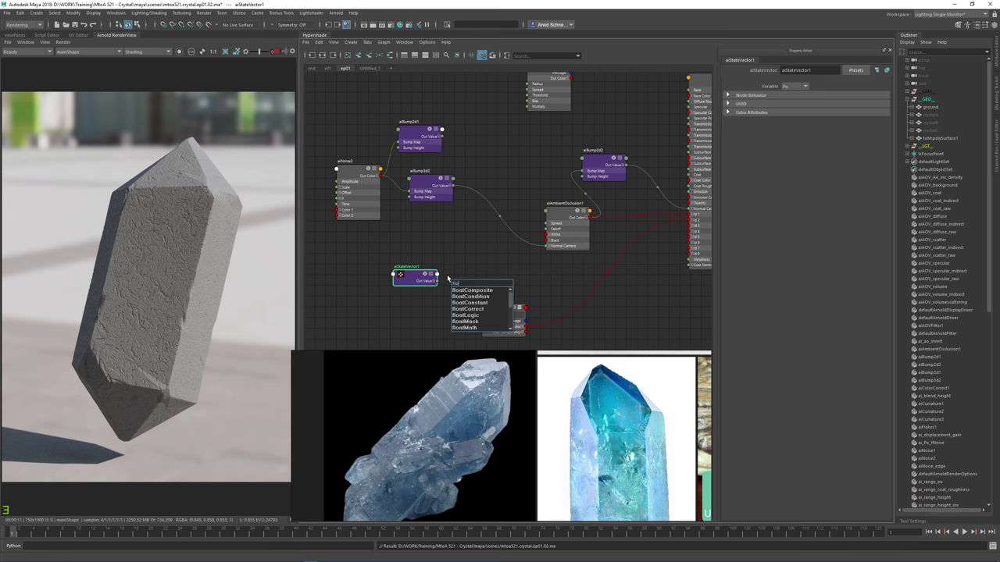
{"action": "type", "text": "a"}
{"action": "key", "text": "BackSpace"}
{"action": "key", "text": "BackSpace"}
{"action": "key", "text": "BackSpace"}
{"action": "key", "text": "BackSpace"}
{"action": "type", "text": "aiF"}
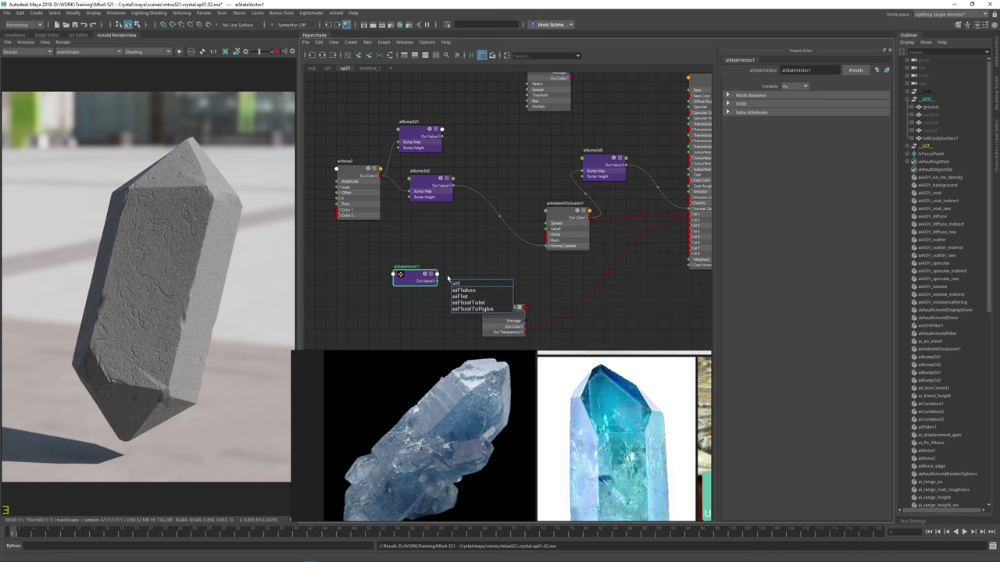
{"action": "key", "text": "Down"}
{"action": "key", "text": "Down"}
{"action": "key", "text": "Down"}
{"action": "key", "text": "Return"}
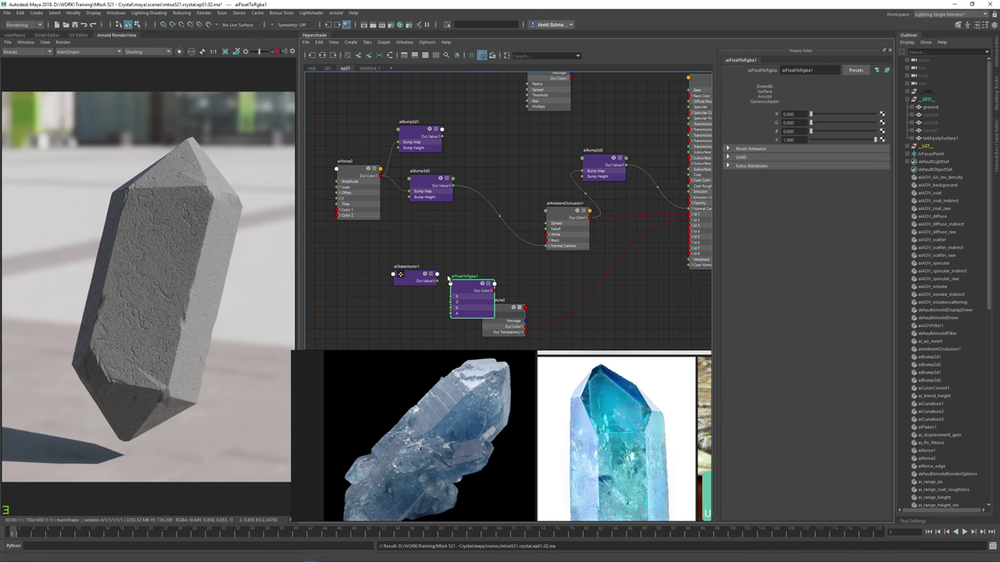
Connect Out Value Y of aiStateVector1 to the R, G and B inputs of aiFloatToRgba1.
{"action": "scroll", "coordinate": [426, 243], "scroll_direction": "up", "scroll_amount": 3}
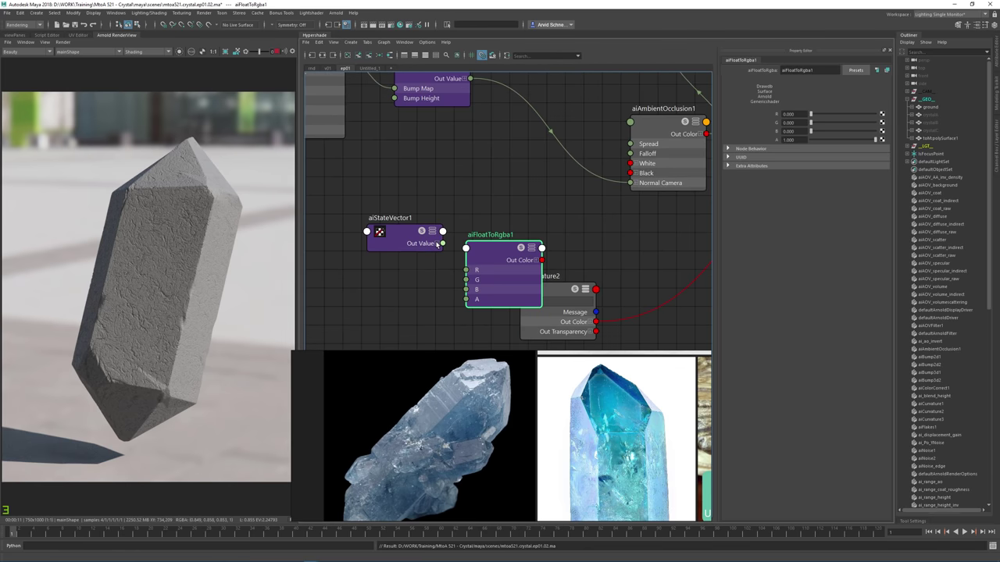
{"action": "left_click", "coordinate": [437, 243]}
{"action": "left_click_drag", "start_coordinate": [399, 232], "coordinate": [364, 237]}
{"action": "left_click_drag", "start_coordinate": [406, 269], "coordinate": [467, 291]}
{"action": "middle_click_drag", "start_coordinate": [510, 252], "coordinate": [488, 262], "text": "alt"}
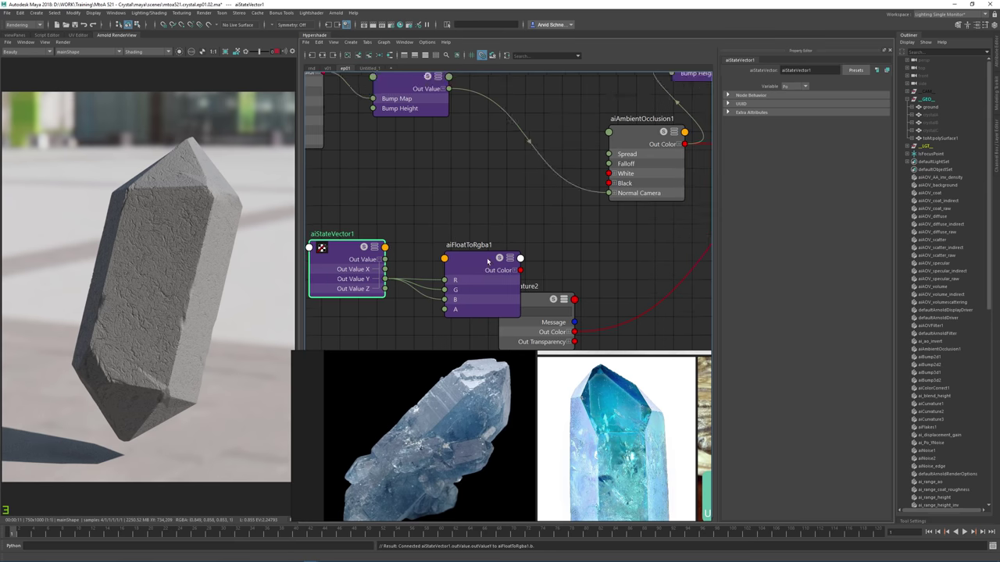
Connect the output color of aiFloatToRgba1 to the id3 input of ai_crystal_ep01 and save the scene.
{"action": "scroll", "coordinate": [469, 266], "scroll_direction": "down", "scroll_amount": 4}
{"action": "left_click_drag", "start_coordinate": [468, 274], "coordinate": [699, 198]}
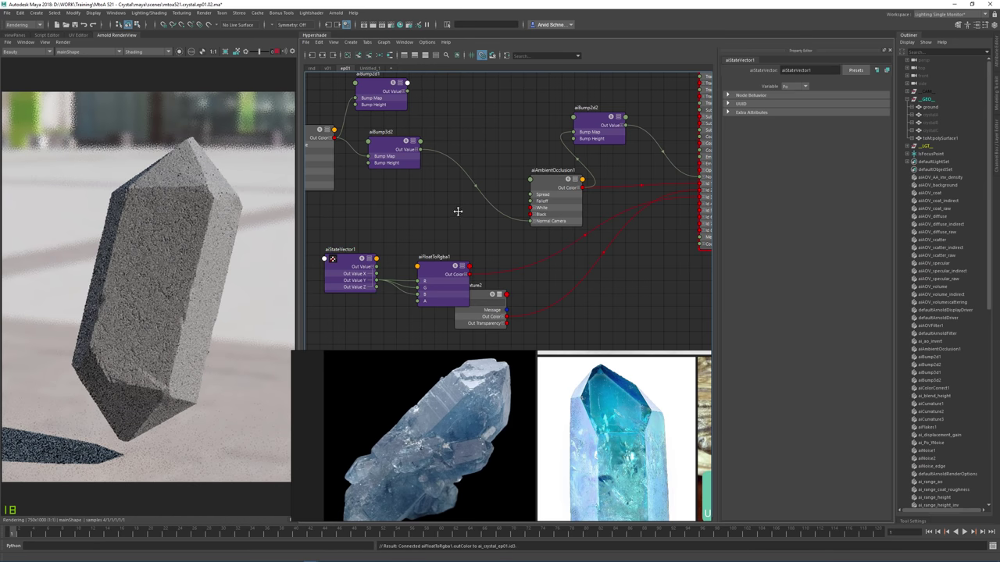
{"action": "middle_click_drag", "start_coordinate": [457, 211], "coordinate": [479, 195], "text": "alt"}
{"action": "key", "text": "ctrl+s"}
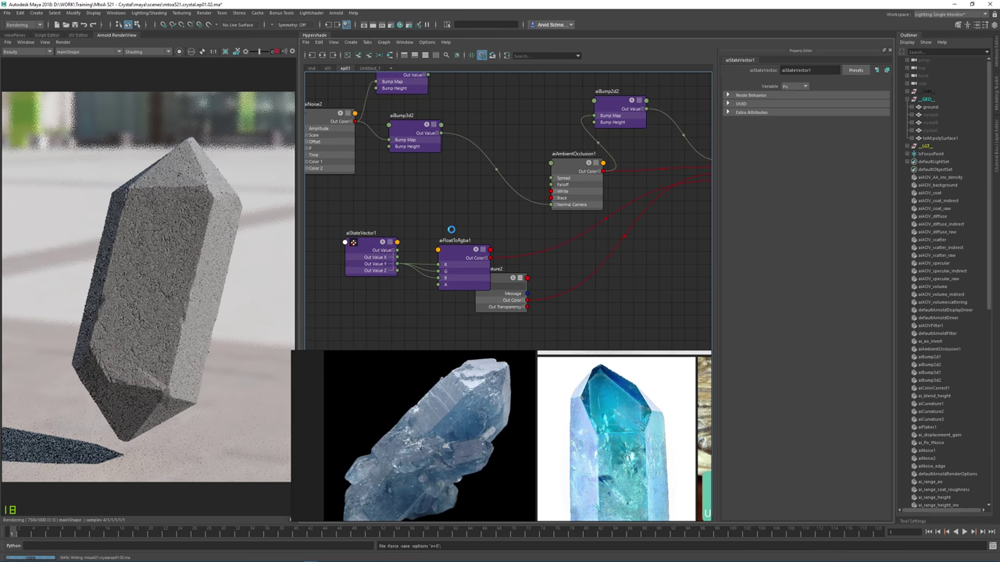
Isolate aiFloatToRgba1 in the render view and move it and aiStateVector1 clear of the aiCurvature2 node.
{"action": "left_click_drag", "start_coordinate": [454, 251], "coordinate": [459, 235]}
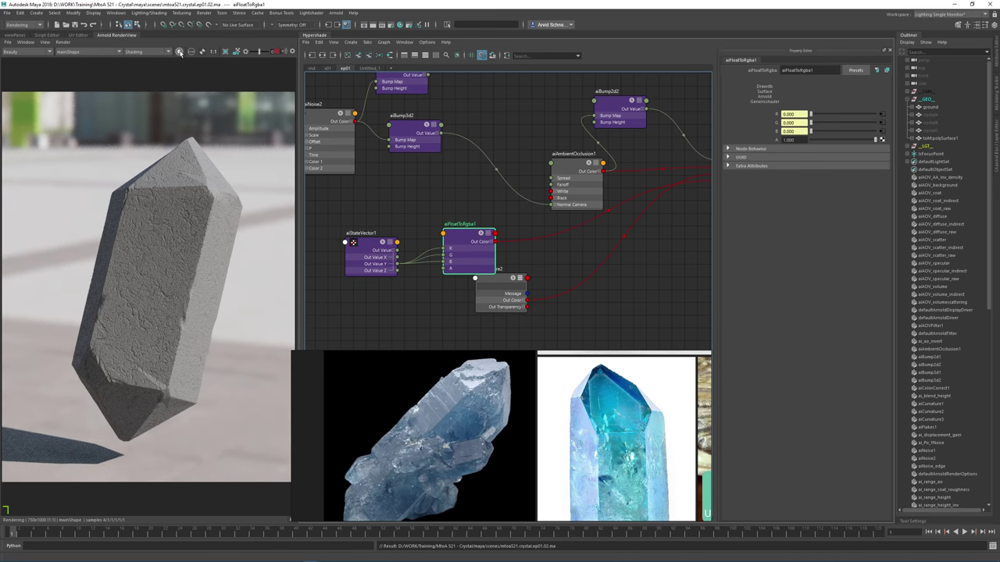
{"action": "left_click", "coordinate": [195, 88]}
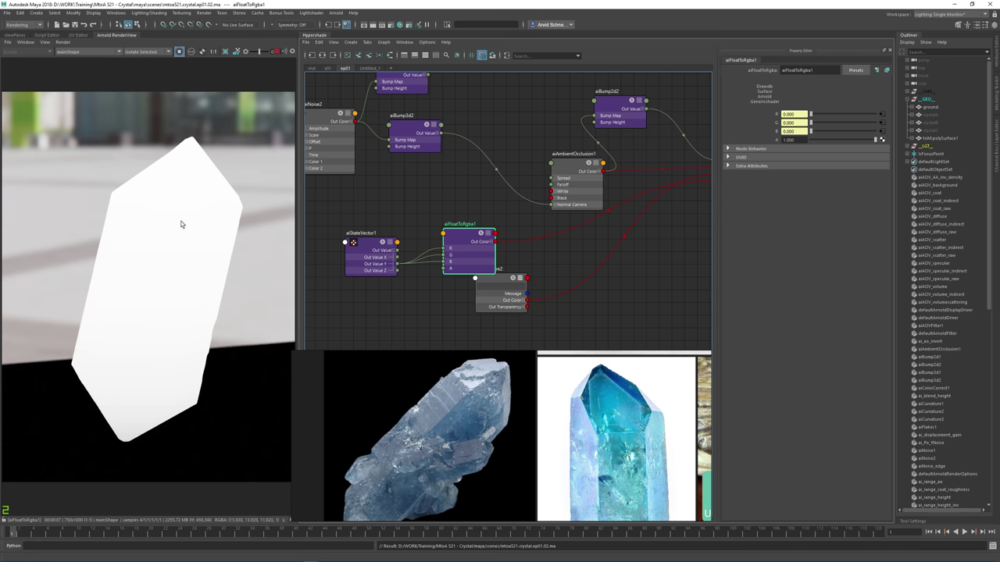
{"action": "middle_click_drag", "start_coordinate": [531, 234], "coordinate": [562, 180], "text": "alt"}
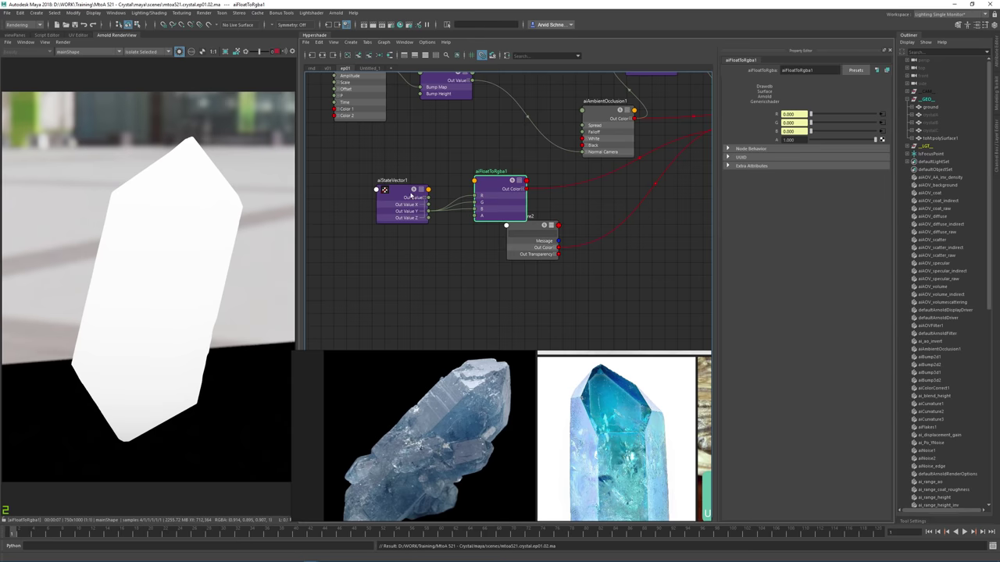
{"action": "left_click_drag", "start_coordinate": [412, 196], "coordinate": [341, 183]}
{"action": "left_click_drag", "start_coordinate": [500, 184], "coordinate": [429, 177]}
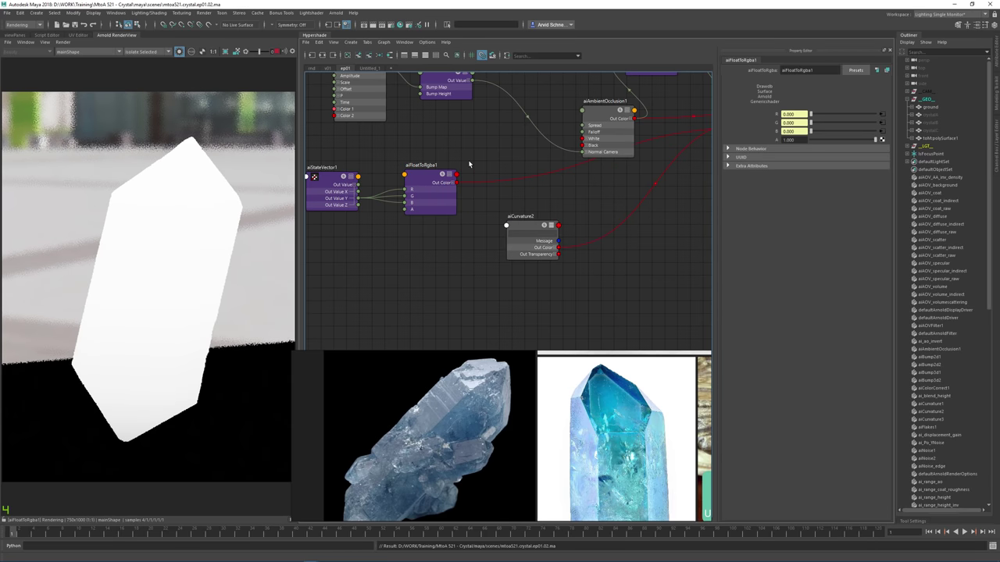
Add an aiRange node and place it after aiFloatToRgba1, just above aiCurvature2.
{"action": "key", "text": "Tab"}
{"action": "type", "text": "airan"}
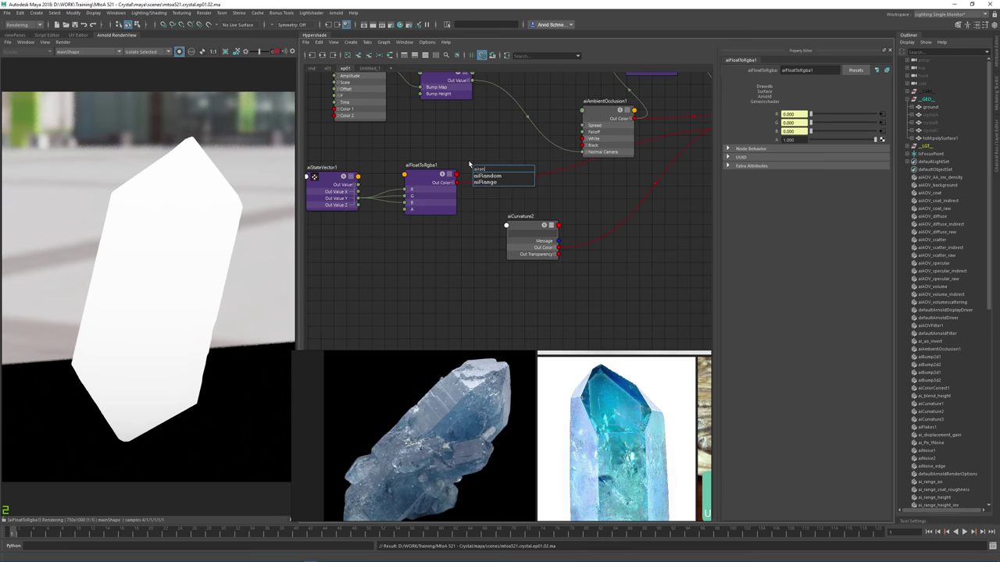
{"action": "key", "text": "Down"}
{"action": "key", "text": "Return"}
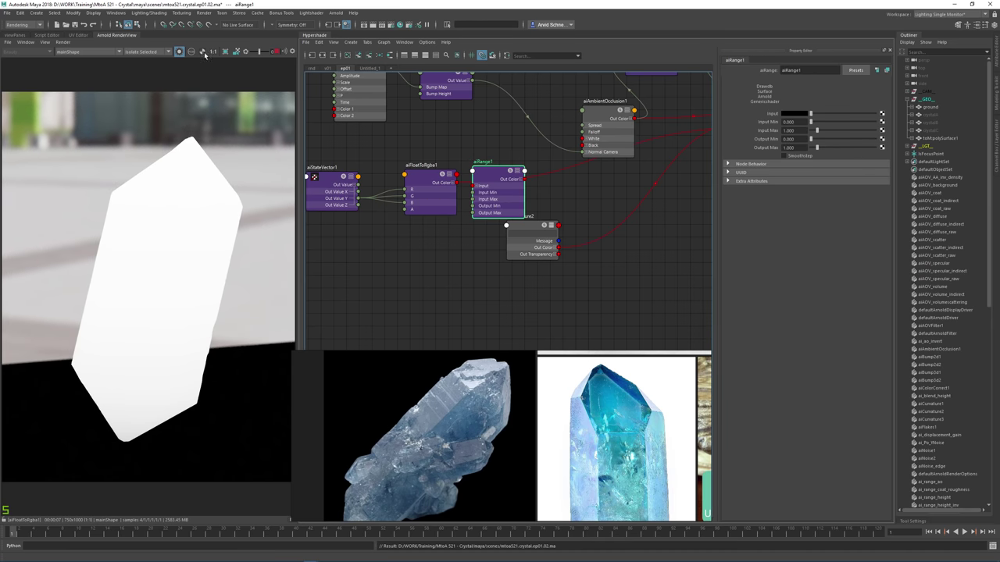
{"action": "middle_click_drag", "start_coordinate": [516, 283], "coordinate": [506, 334], "text": "alt"}
{"action": "left_click_drag", "start_coordinate": [487, 222], "coordinate": [512, 219]}
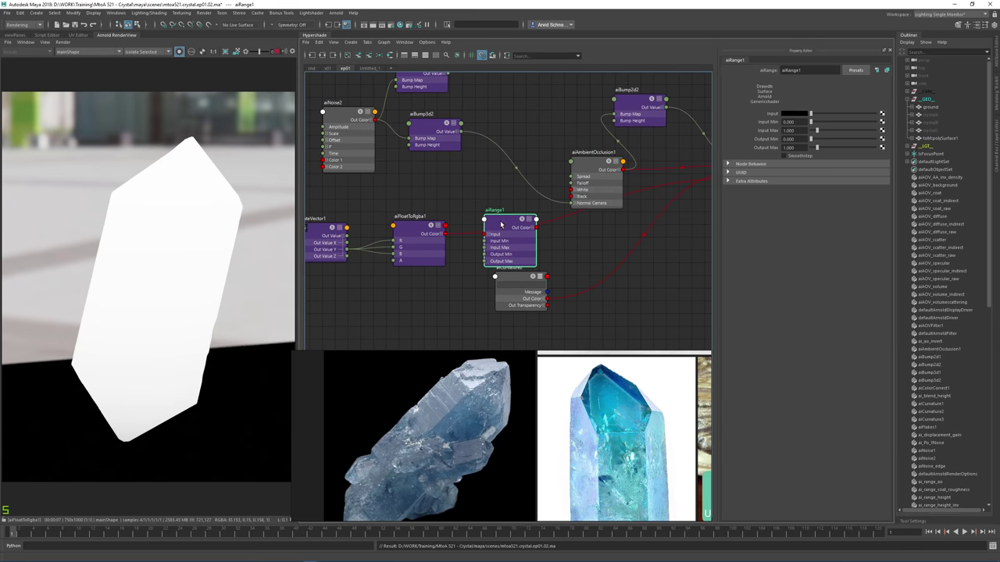
Connect aiFloatToRgba1's output color to aiRange1's input, and aiRange1's output color to id3 of ai_crystal_ep01.
{"action": "left_click_drag", "start_coordinate": [445, 234], "coordinate": [489, 236]}
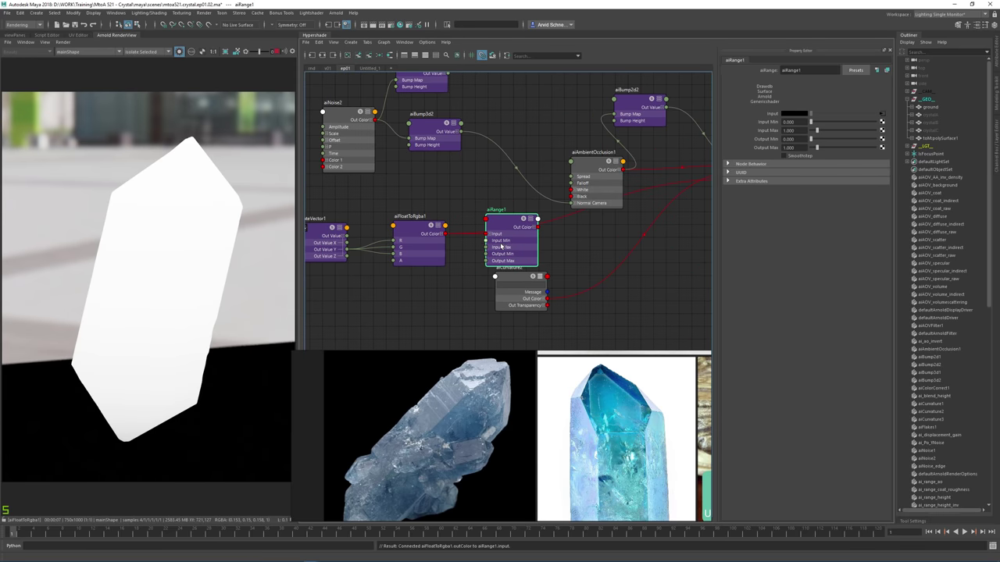
{"action": "middle_click_drag", "start_coordinate": [538, 276], "coordinate": [437, 300], "text": "alt"}
{"action": "left_click_drag", "start_coordinate": [421, 299], "coordinate": [629, 248]}
{"action": "middle_click_drag", "start_coordinate": [495, 216], "coordinate": [638, 176], "text": "alt"}
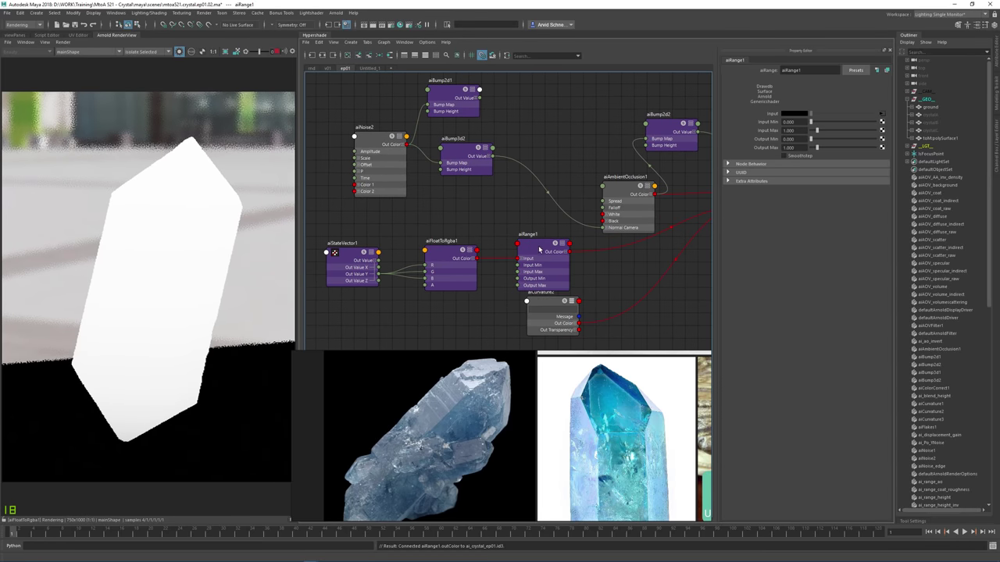
Preview aiRange1 in a tall, narrow render region through the middle of the crystal and save the scene.
{"action": "left_click_drag", "start_coordinate": [533, 249], "coordinate": [535, 249]}
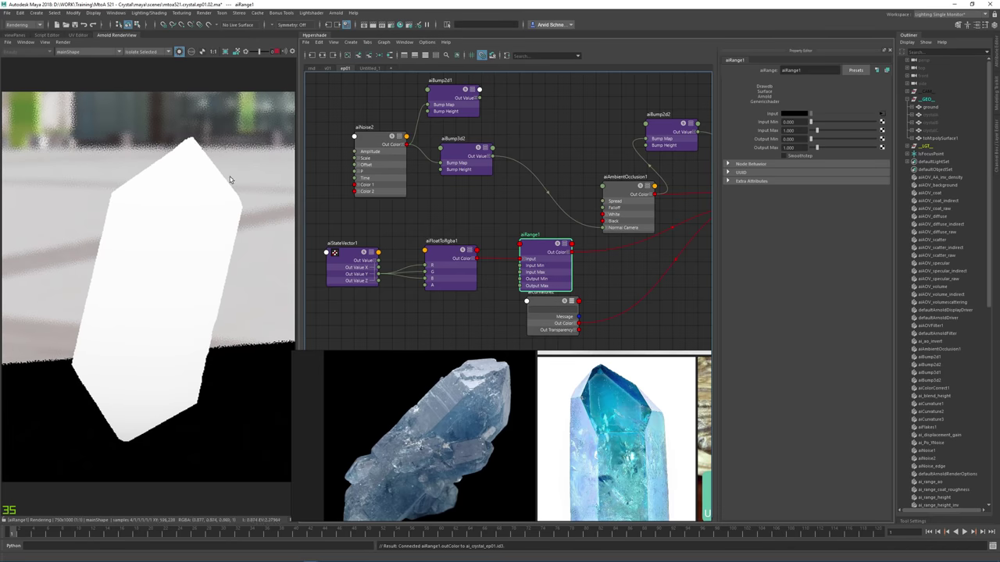
{"action": "left_click_drag", "start_coordinate": [114, 106], "coordinate": [167, 428], "text": "shift"}
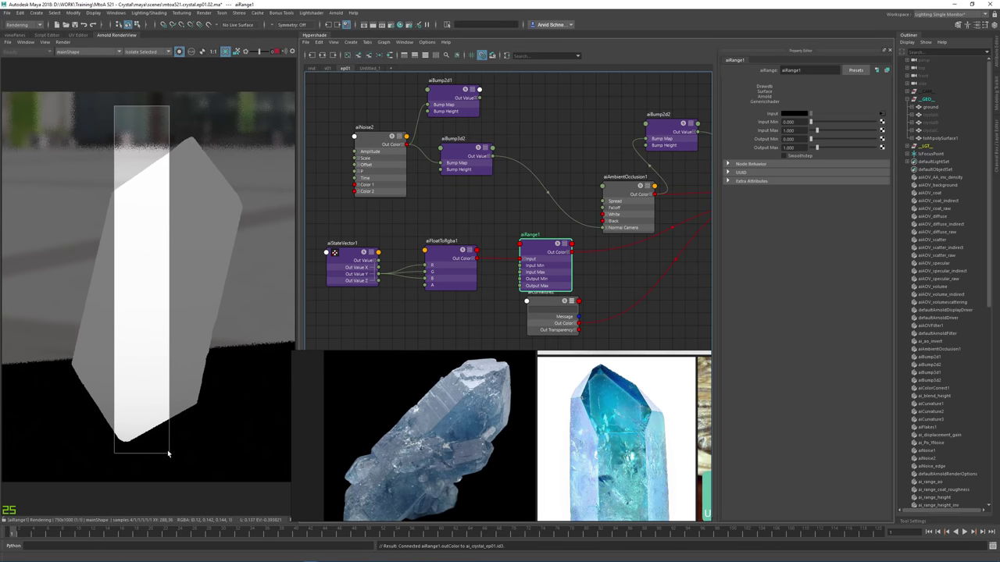
{"action": "left_click", "coordinate": [75, 25]}
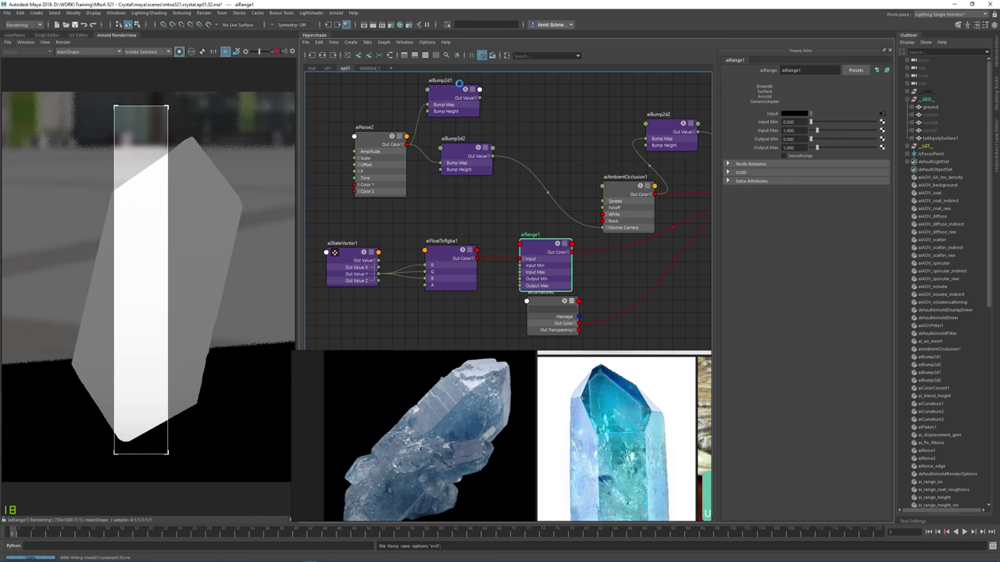
Enable Smoothstep on aiRange1 and set its Input Max to 15.
{"action": "left_click", "coordinate": [794, 157]}
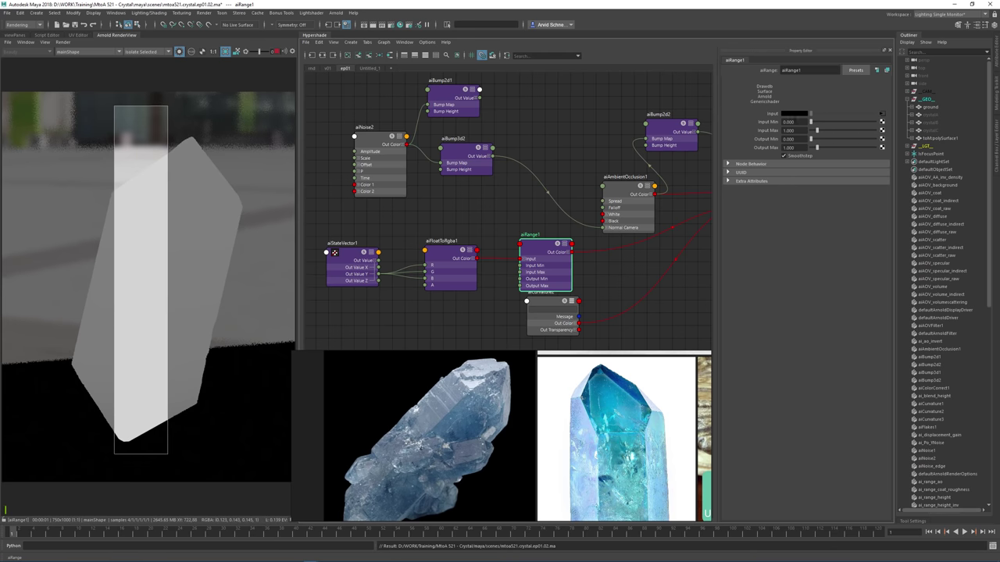
{"action": "left_click", "coordinate": [791, 122]}
{"action": "key", "text": "Tab"}
{"action": "type", "text": "1"}
{"action": "key", "text": "Return"}
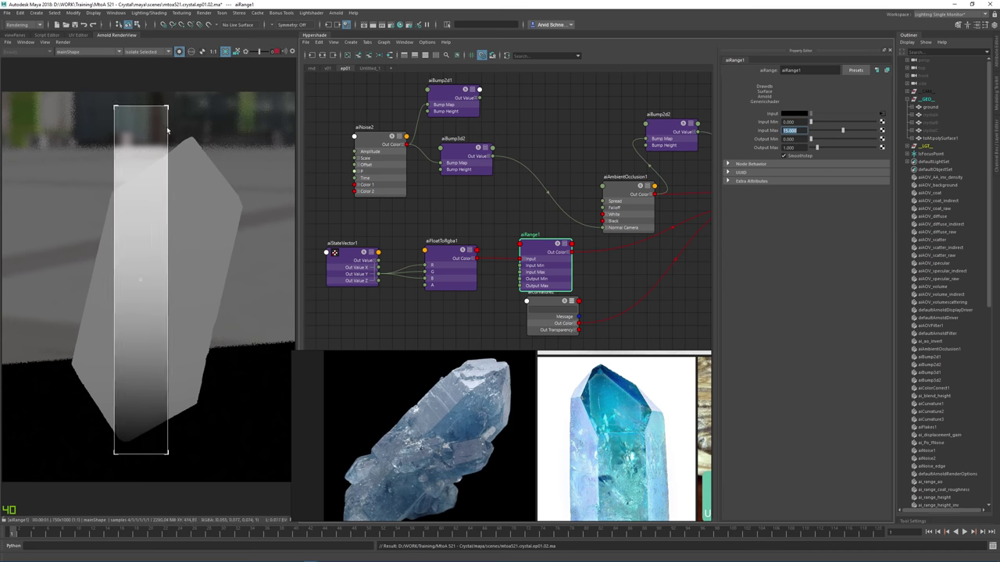
Widen the render region across the crystal and set aiRange1's Input Min to about 3.05 and Input Max to about 12.15.
{"action": "left_click_drag", "start_coordinate": [167, 108], "coordinate": [227, 118]}
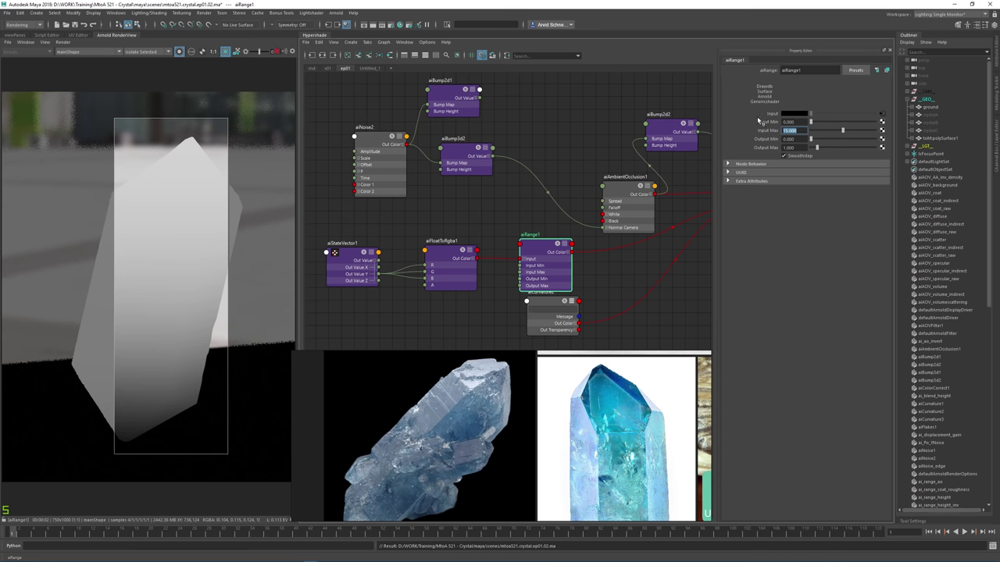
{"action": "mouse_move", "coordinate": [810, 123]}
{"action": "left_mouse_down"}
{"action": "mouse_move", "coordinate": [823, 122]}
{"action": "mouse_move", "coordinate": [811, 123]}
{"action": "left_mouse_up"}
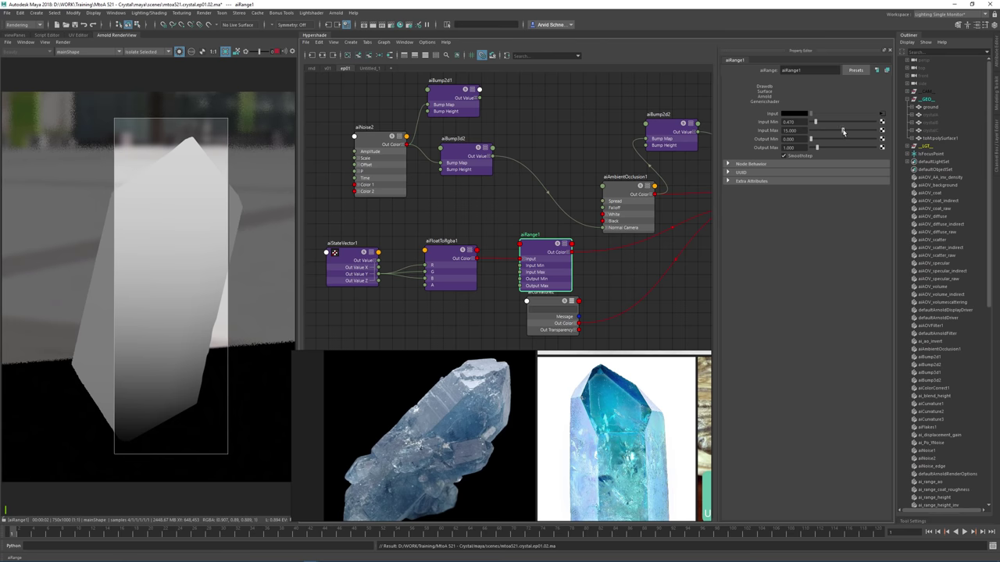
{"action": "mouse_move", "coordinate": [842, 131]}
{"action": "left_mouse_down"}
{"action": "mouse_move", "coordinate": [822, 125]}
{"action": "mouse_move", "coordinate": [851, 127]}
{"action": "mouse_move", "coordinate": [833, 127]}
{"action": "left_mouse_up"}
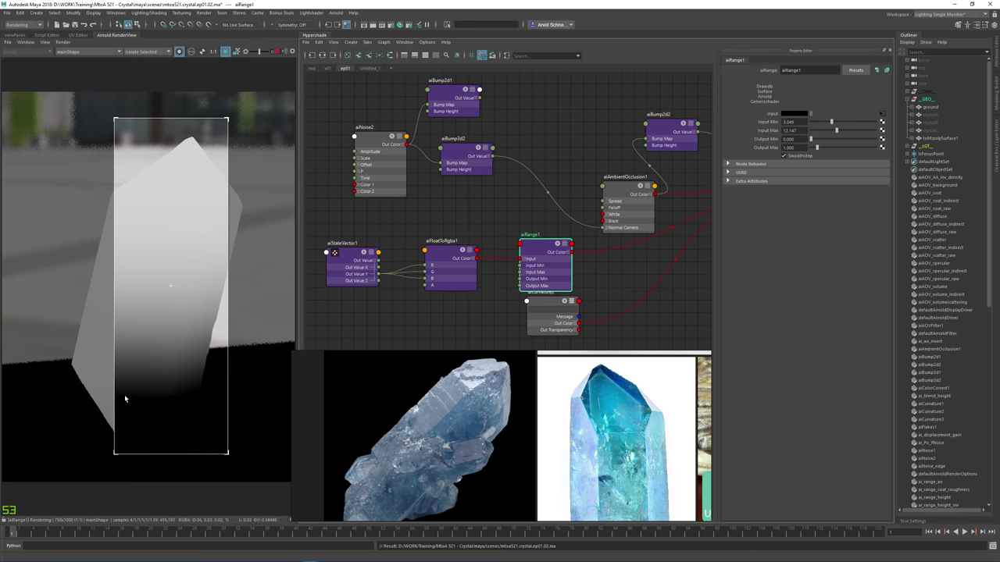
{"action": "left_click_drag", "start_coordinate": [840, 133], "coordinate": [840, 134]}
Add an aiNoise node and place it below aiFloatToRgba1.
{"action": "middle_click_drag", "start_coordinate": [624, 224], "coordinate": [614, 138], "text": "alt"}
{"action": "key", "text": "Tab"}
{"action": "type", "text": "ai"}
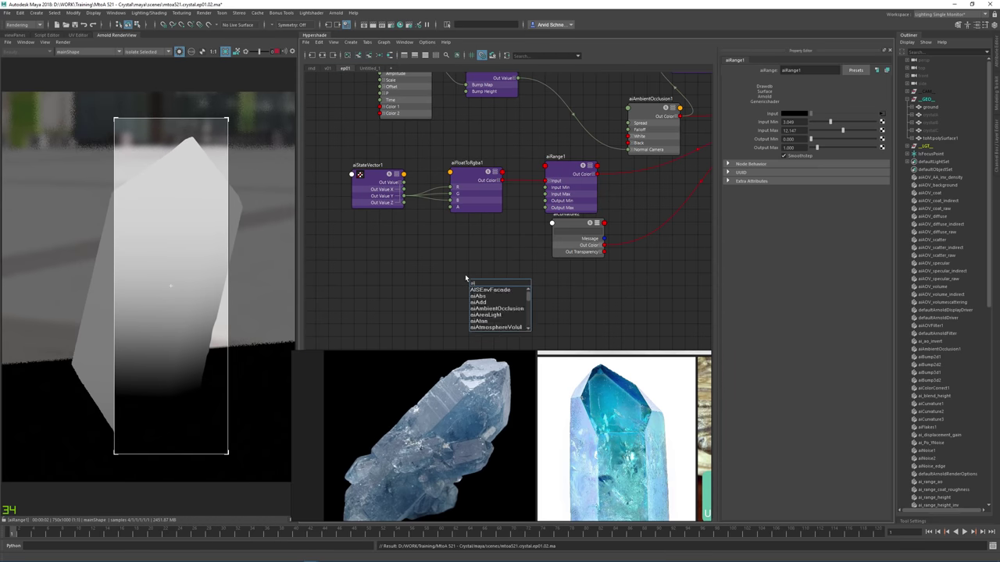
{"action": "type", "text": "noise"}
{"action": "key", "text": "Return"}
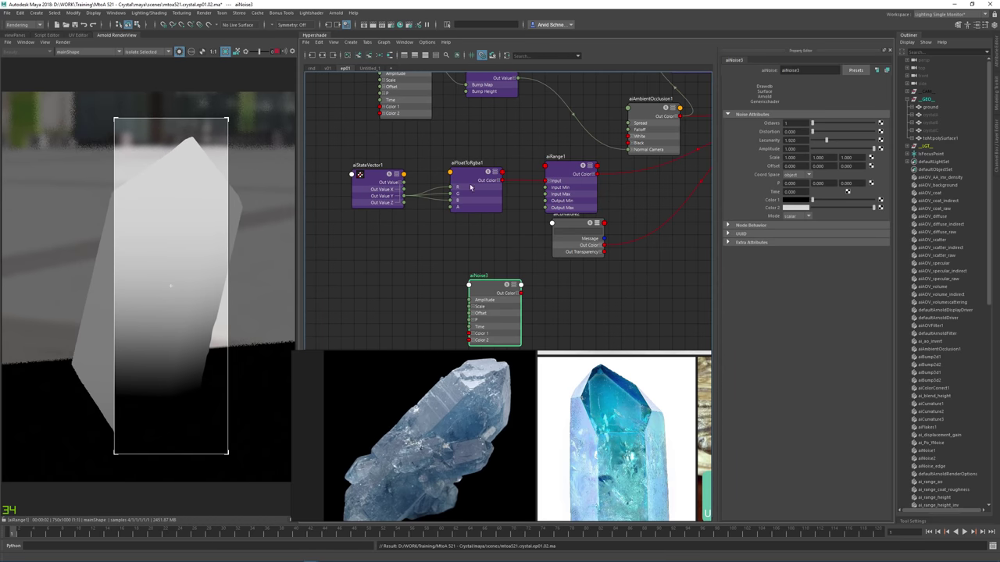
{"action": "left_click_drag", "start_coordinate": [477, 287], "coordinate": [443, 259]}
Set aiRange1's Input Max to about 8.79 and connect aiNoise3's red output to aiRange1's Input Min.
{"action": "left_click", "coordinate": [577, 175]}
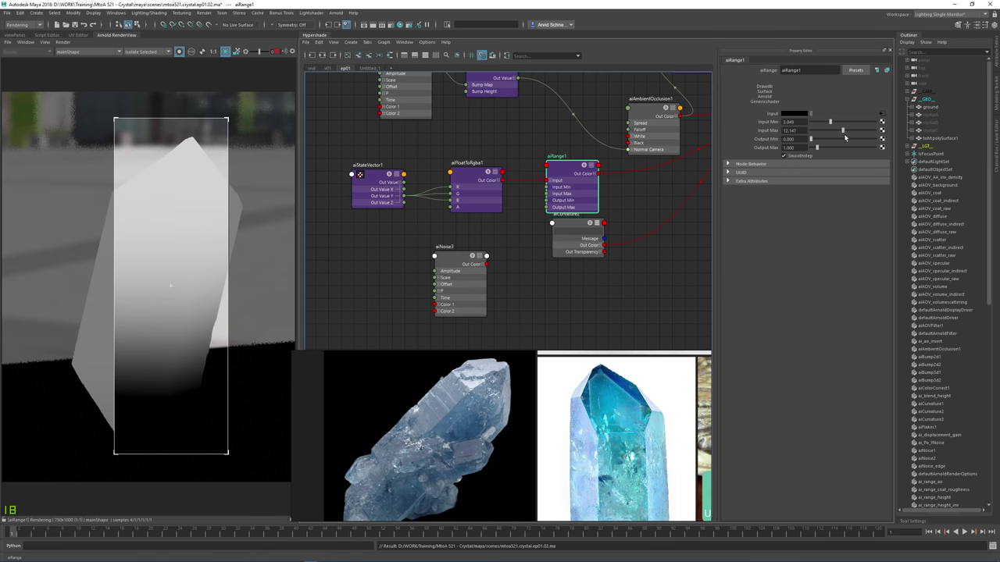
{"action": "mouse_move", "coordinate": [843, 131]}
{"action": "left_mouse_down"}
{"action": "mouse_move", "coordinate": [826, 124]}
{"action": "mouse_move", "coordinate": [861, 126]}
{"action": "mouse_move", "coordinate": [830, 129]}
{"action": "mouse_move", "coordinate": [853, 131]}
{"action": "mouse_move", "coordinate": [838, 129]}
{"action": "left_mouse_up"}
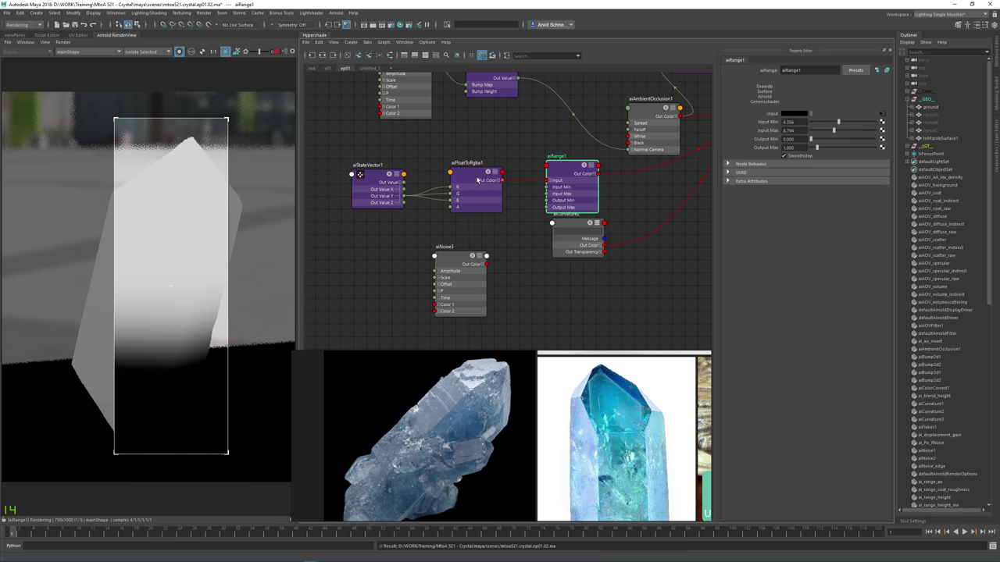
{"action": "middle_click_drag", "start_coordinate": [518, 245], "coordinate": [537, 252], "text": "alt"}
{"action": "left_click", "coordinate": [504, 271]}
{"action": "left_click_drag", "start_coordinate": [505, 278], "coordinate": [565, 194]}
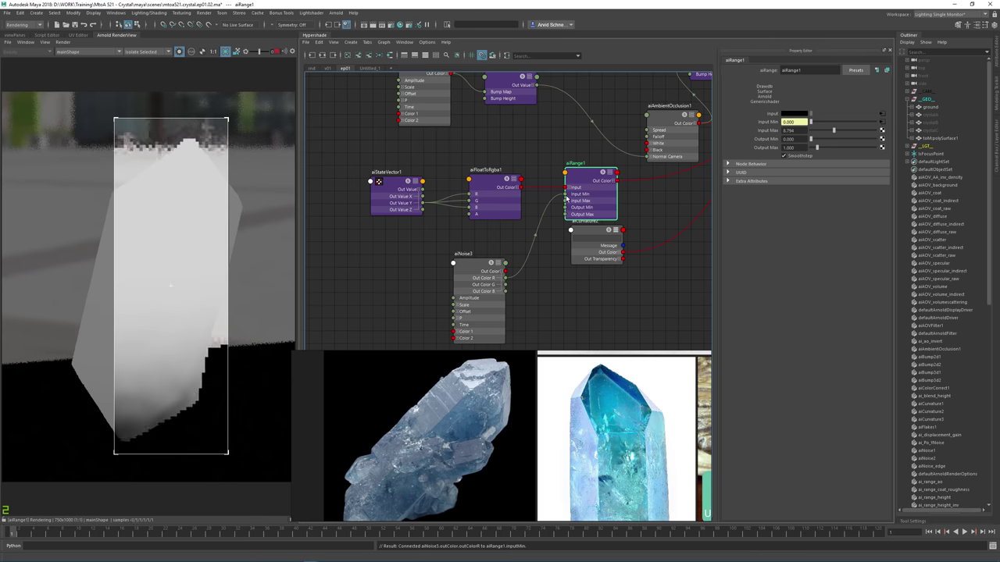
Brighten aiNoise3's Color 1 and Color 2 to white and bring up aiRange1's settings to check the mask.
{"action": "left_click_drag", "start_coordinate": [485, 263], "coordinate": [477, 264]}
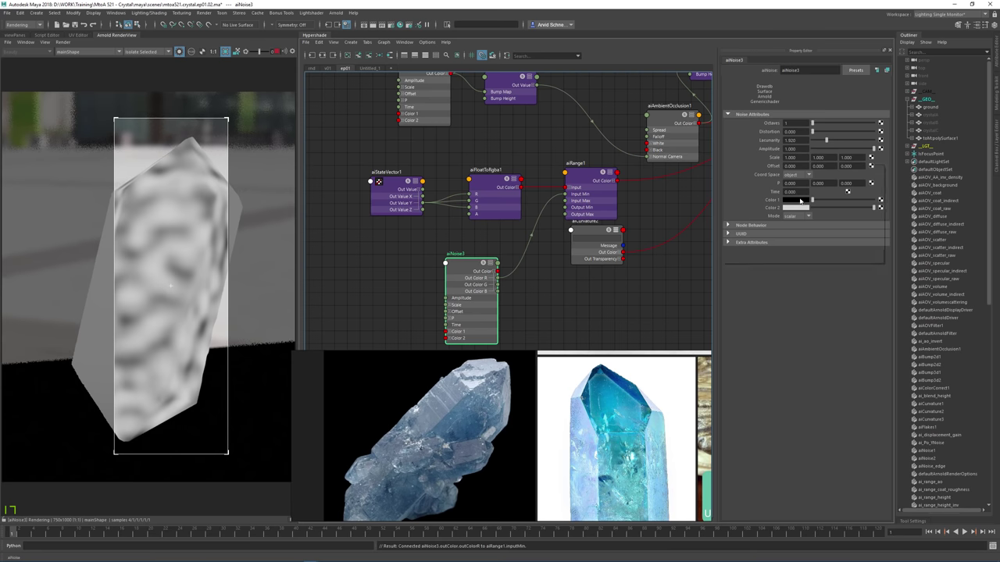
{"action": "left_click", "coordinate": [797, 200]}
{"action": "type", "text": "1"}
{"action": "key", "text": "Return"}
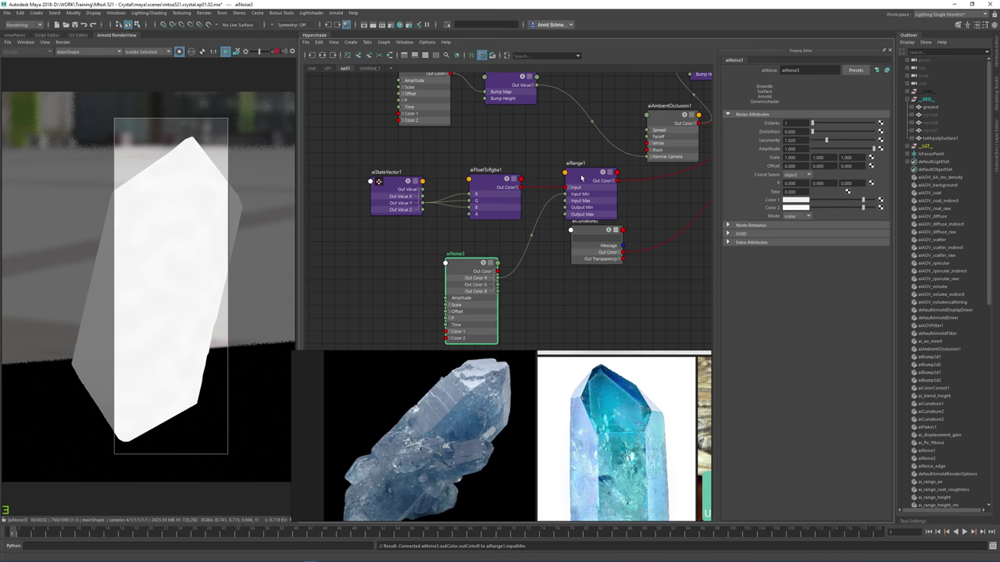
{"action": "left_click", "coordinate": [581, 178]}
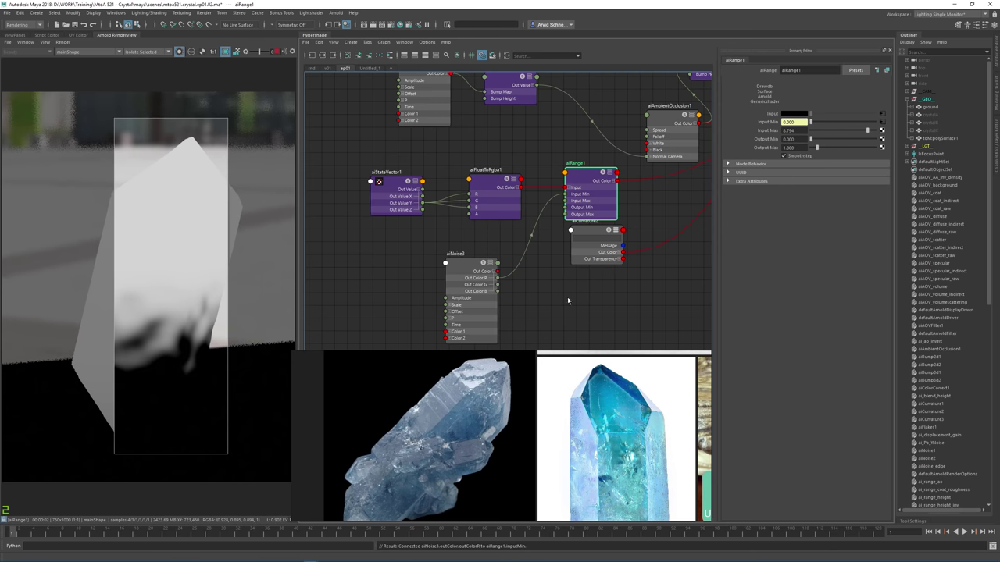
Lower aiNoise3's Color 1 well below Color 2 to strengthen the noise breakup in the height mask.
{"action": "left_click_drag", "start_coordinate": [467, 264], "coordinate": [464, 262]}
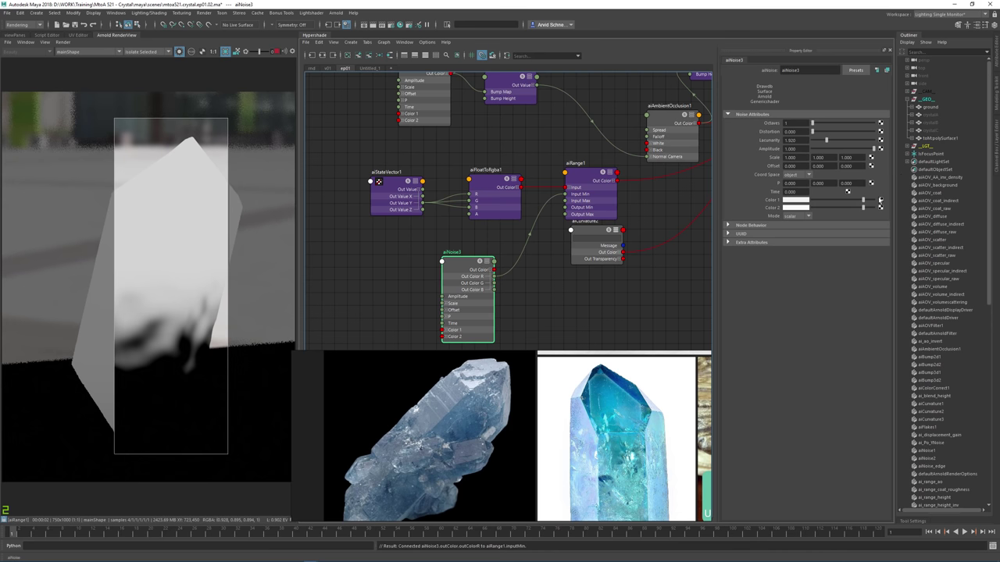
{"action": "left_click_drag", "start_coordinate": [862, 201], "coordinate": [843, 213]}
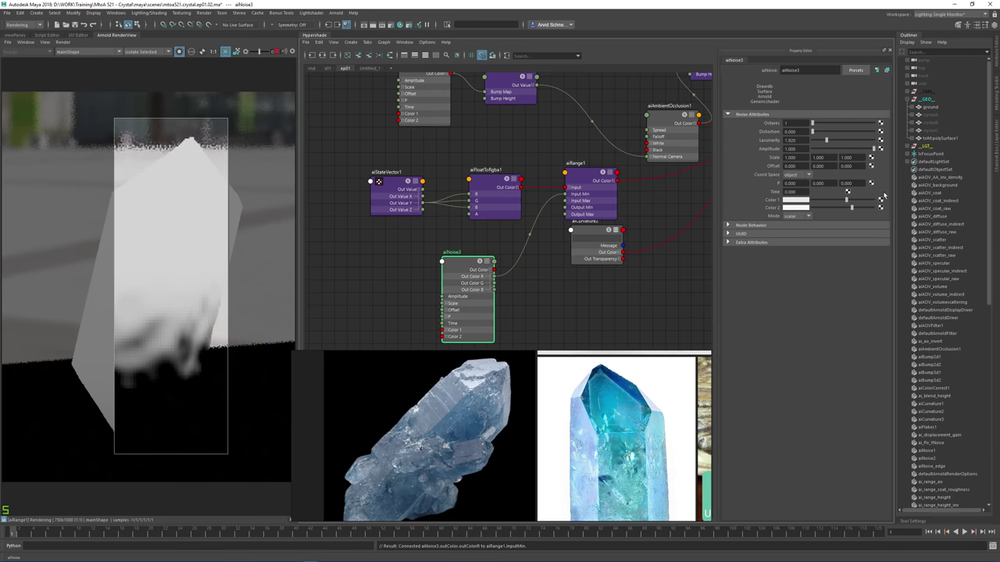
{"action": "left_click_drag", "start_coordinate": [852, 211], "coordinate": [862, 209]}
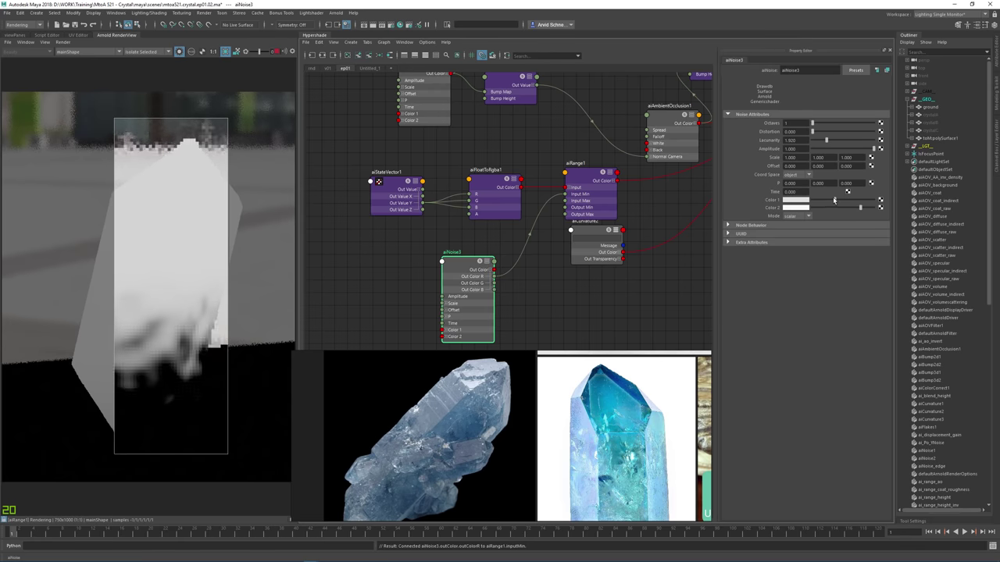
Set aiNoise3's Octaves to 3 and Distortion to about 1.9, and bring Color 1 and Color 2 closer in brightness.
{"action": "left_click", "coordinate": [835, 125]}
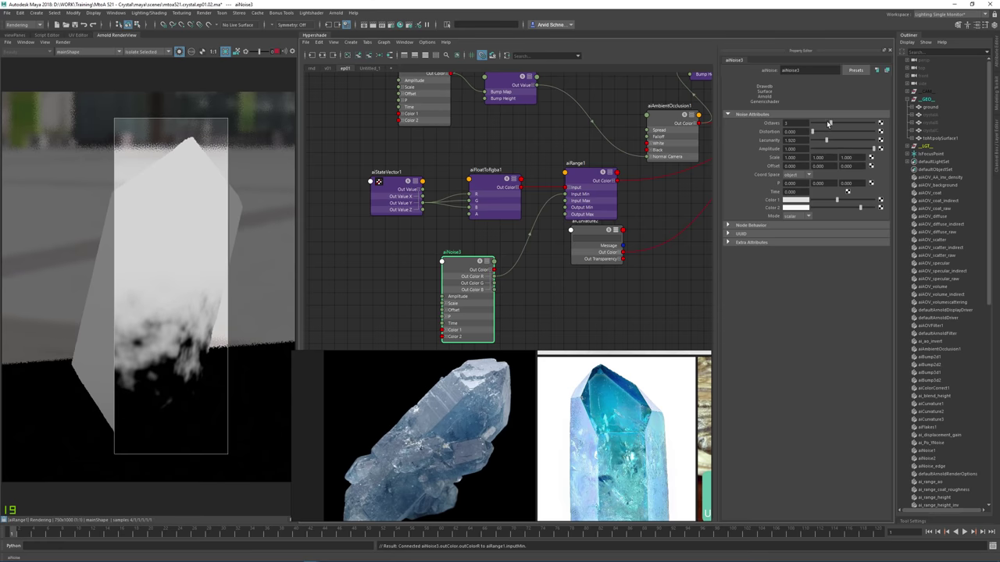
{"action": "left_click", "coordinate": [830, 134]}
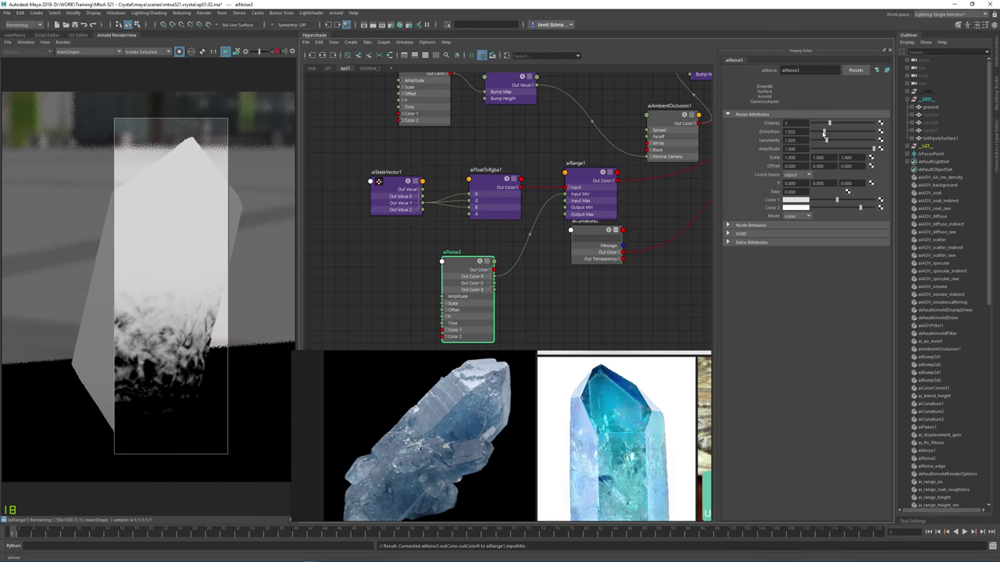
{"action": "left_click", "coordinate": [846, 202]}
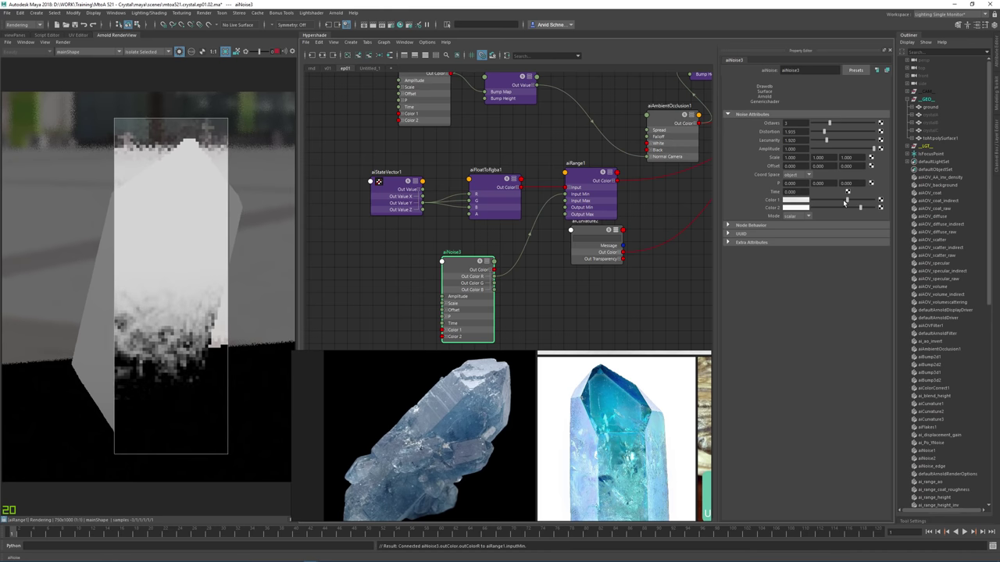
{"action": "left_click", "coordinate": [845, 208]}
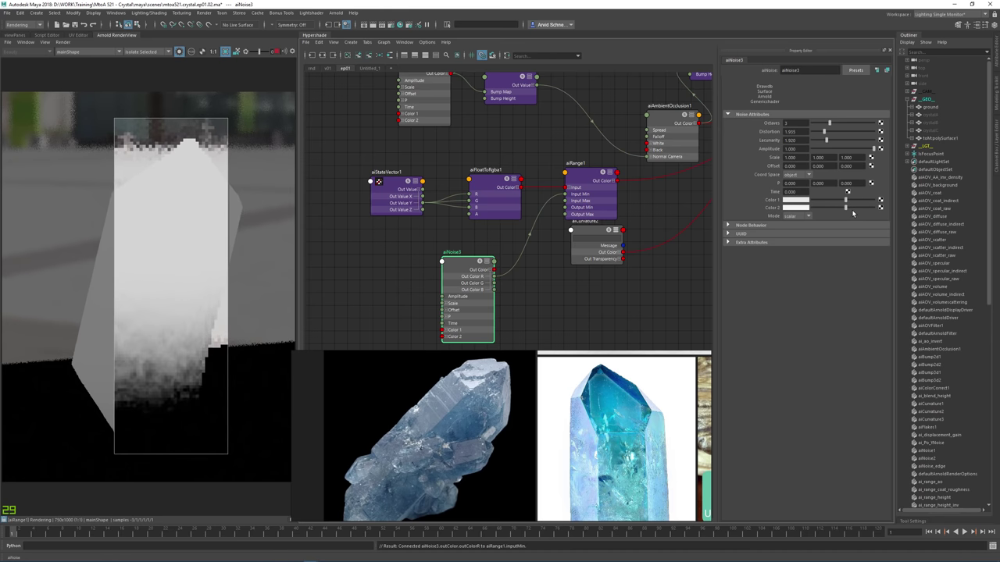
{"action": "mouse_move", "coordinate": [853, 213]}
{"action": "left_mouse_down"}
{"action": "mouse_move", "coordinate": [873, 209]}
{"action": "mouse_move", "coordinate": [851, 214]}
{"action": "left_mouse_up"}
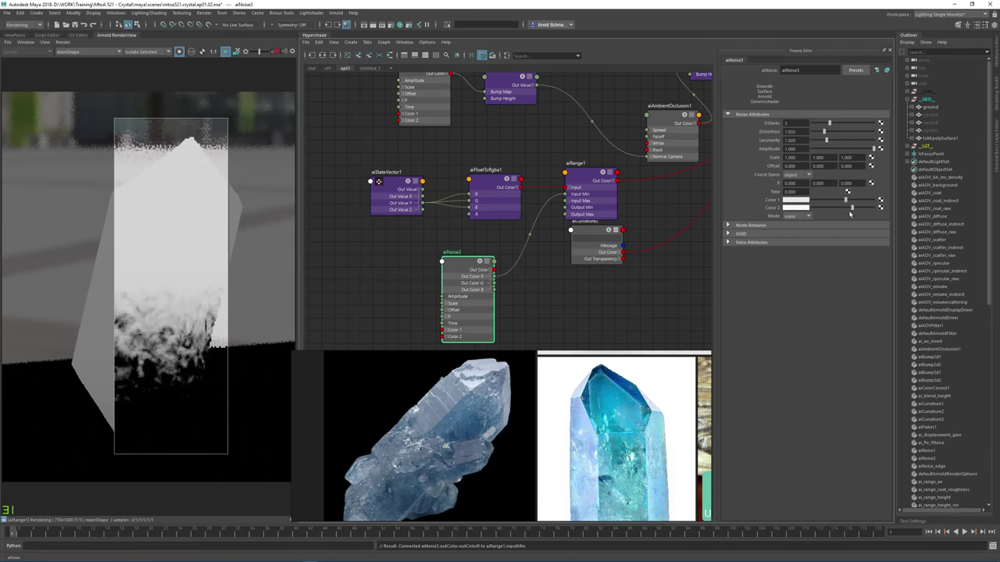
Invert aiRange1's mask by setting its Output Min to about 0.307 and Output Max to 0.
{"action": "middle_click_drag", "start_coordinate": [588, 189], "coordinate": [563, 202], "text": "alt"}
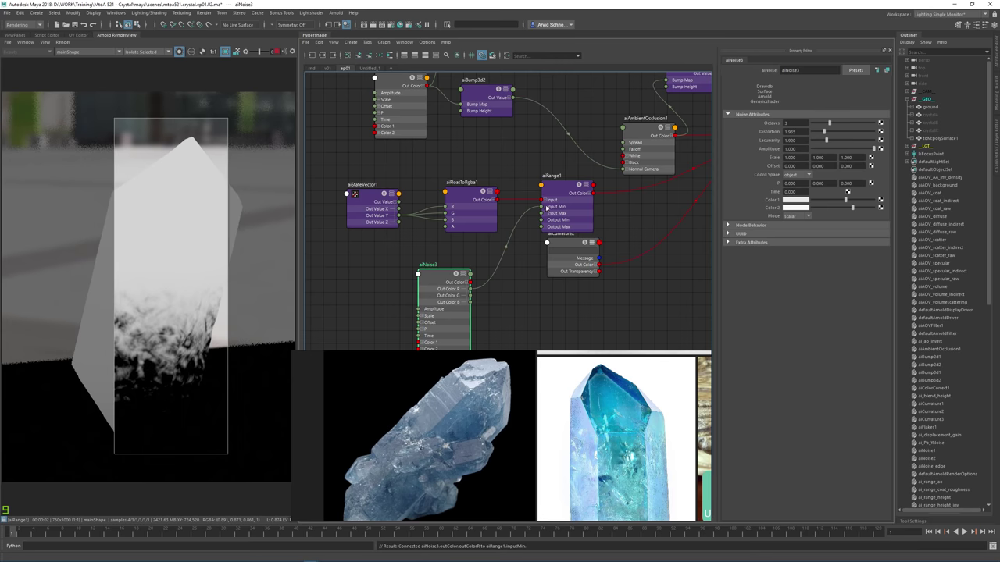
{"action": "left_click", "coordinate": [560, 189]}
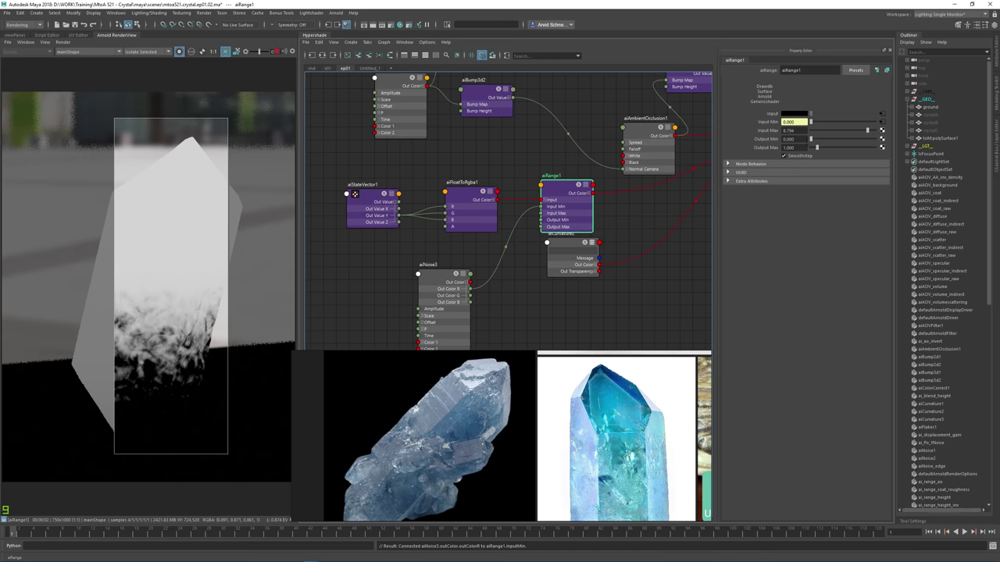
{"action": "mouse_move", "coordinate": [810, 139]}
{"action": "left_mouse_down"}
{"action": "mouse_move", "coordinate": [802, 149]}
{"action": "mouse_move", "coordinate": [812, 145]}
{"action": "left_mouse_up"}
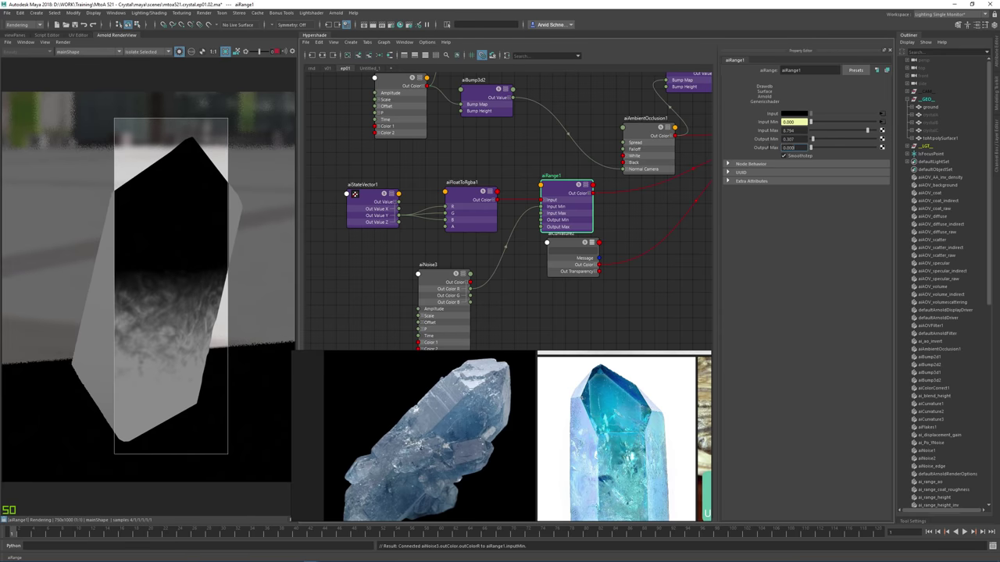
Check the Bump Height setting of aiBump2d2 and its connection to the crystal shader.
{"action": "middle_click_drag", "start_coordinate": [581, 162], "coordinate": [496, 206], "text": "alt"}
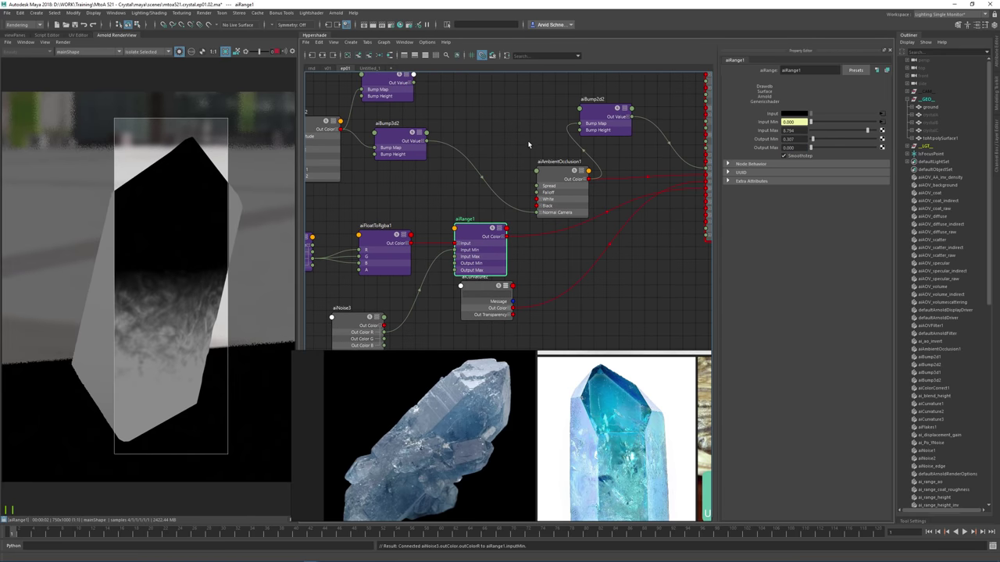
{"action": "left_click", "coordinate": [531, 146]}
{"action": "middle_click_drag", "start_coordinate": [609, 189], "coordinate": [564, 232], "text": "alt"}
{"action": "left_click", "coordinate": [556, 160]}
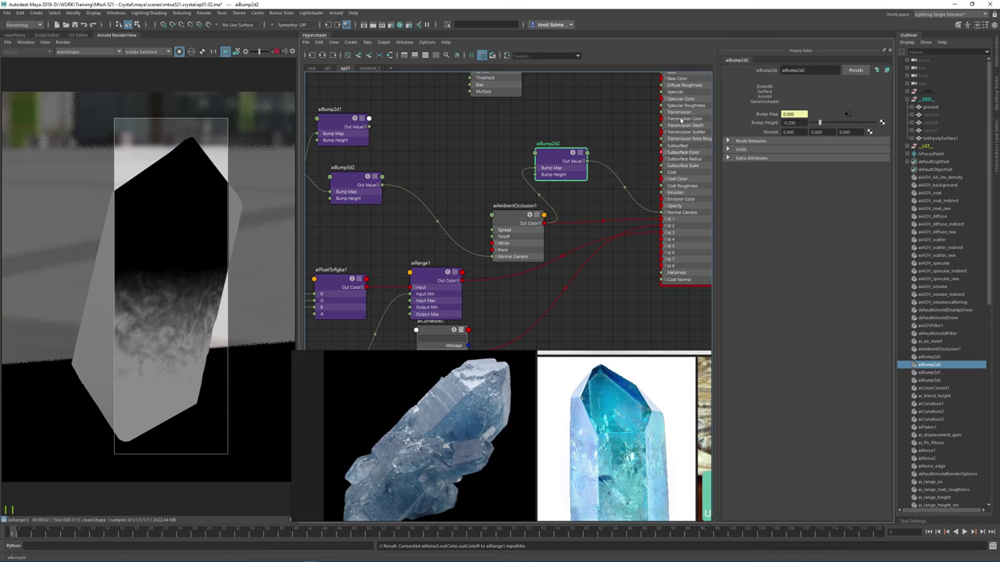
{"action": "middle_click_drag", "start_coordinate": [447, 272], "coordinate": [579, 188], "text": "alt"}
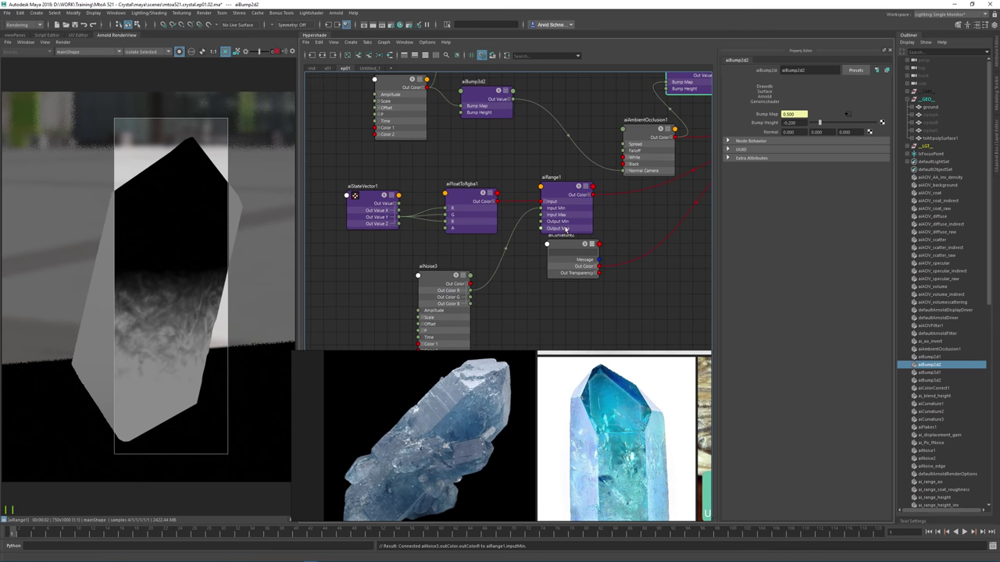
Compare aiRange1's mask with Smoothstep disabled and re-enabled.
{"action": "left_click", "coordinate": [563, 194]}
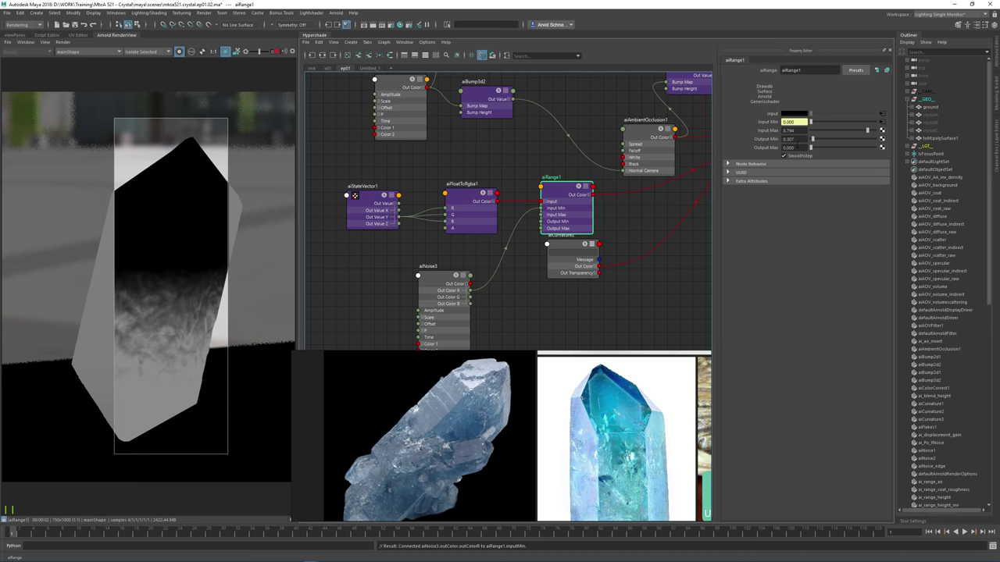
{"action": "left_click", "coordinate": [796, 157]}
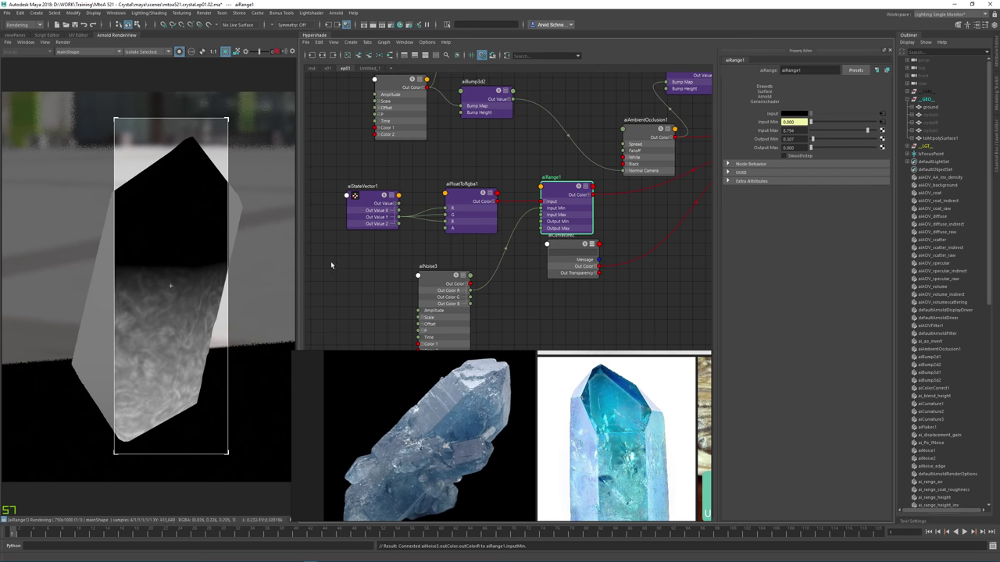
{"action": "left_click", "coordinate": [793, 157]}
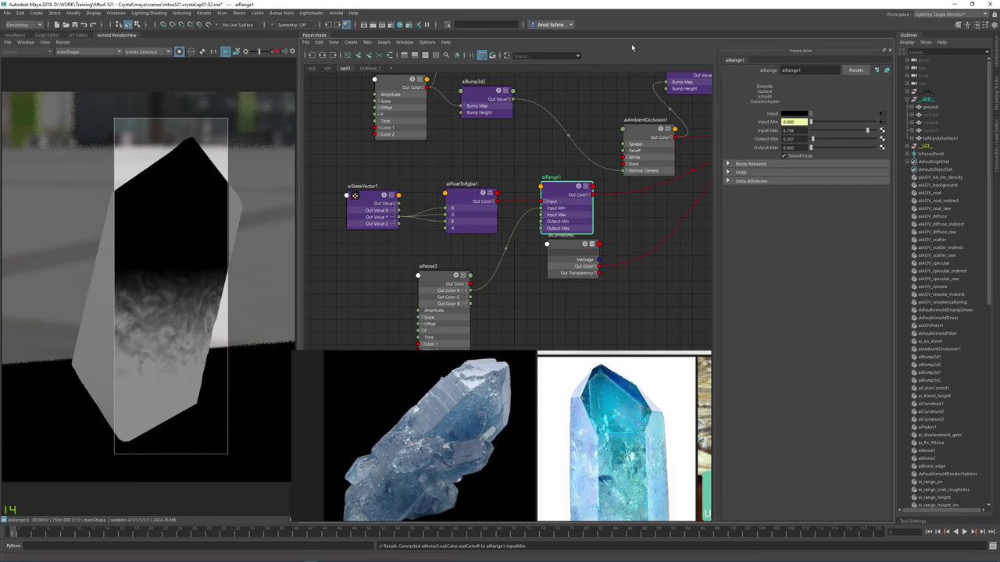
Set aiRange1's Output Min to about 0.197 and its Output Max to 0.01.
{"action": "left_click_drag", "start_coordinate": [798, 140], "coordinate": [793, 142], "text": "ctrl"}
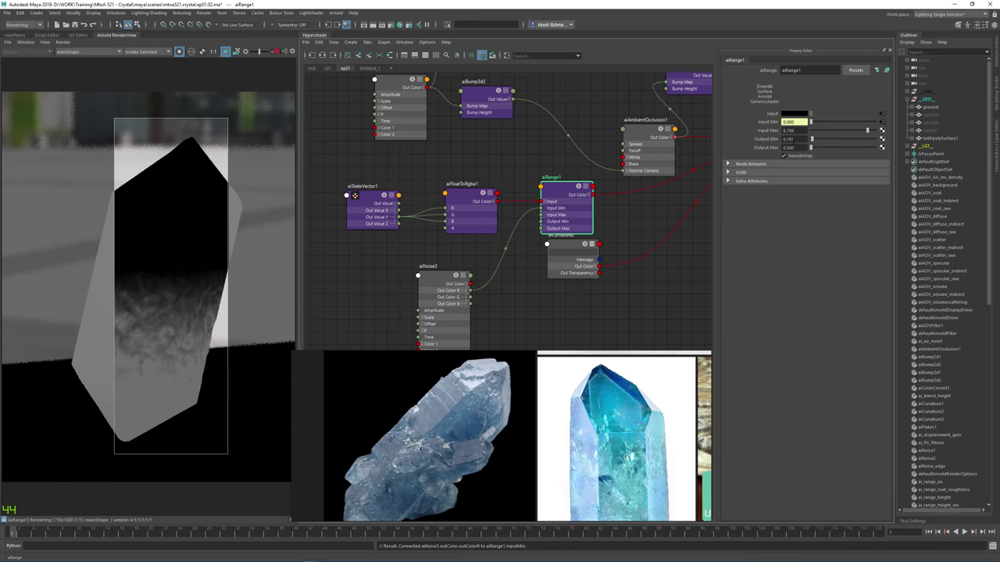
{"action": "left_click_drag", "start_coordinate": [799, 148], "coordinate": [800, 147], "text": "ctrl"}
{"action": "type", "text": "01"}
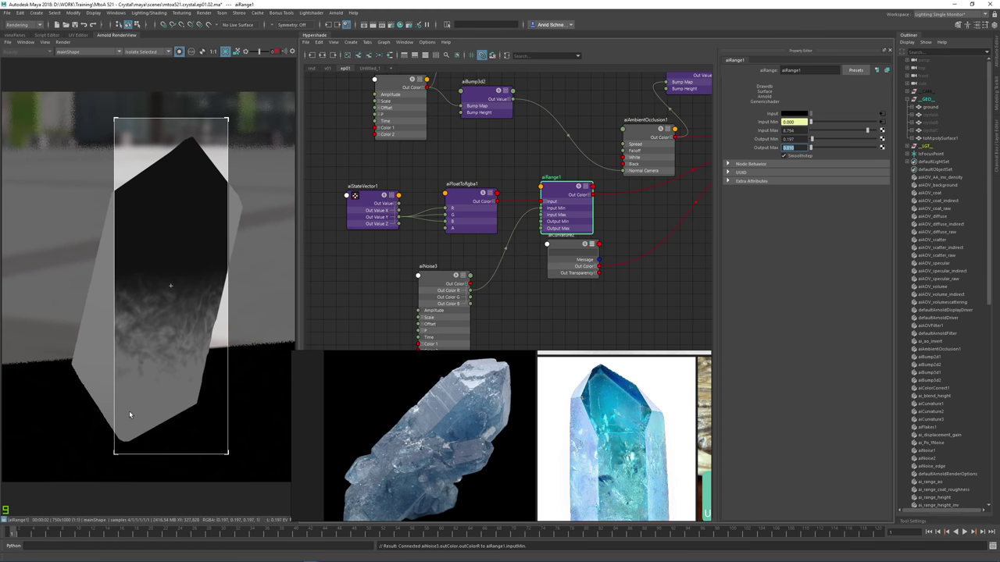
Connect aiRange1's red output to aiBump2d2's Bump Height and save the scene.
{"action": "middle_click_drag", "start_coordinate": [597, 188], "coordinate": [457, 270], "text": "alt"}
{"action": "left_click", "coordinate": [446, 279]}
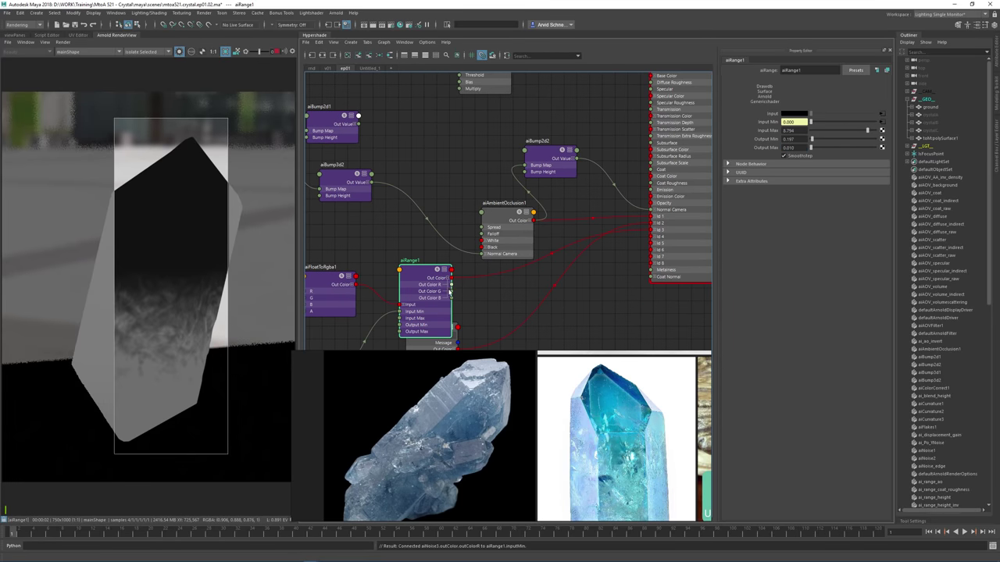
{"action": "left_click_drag", "start_coordinate": [450, 284], "coordinate": [525, 171]}
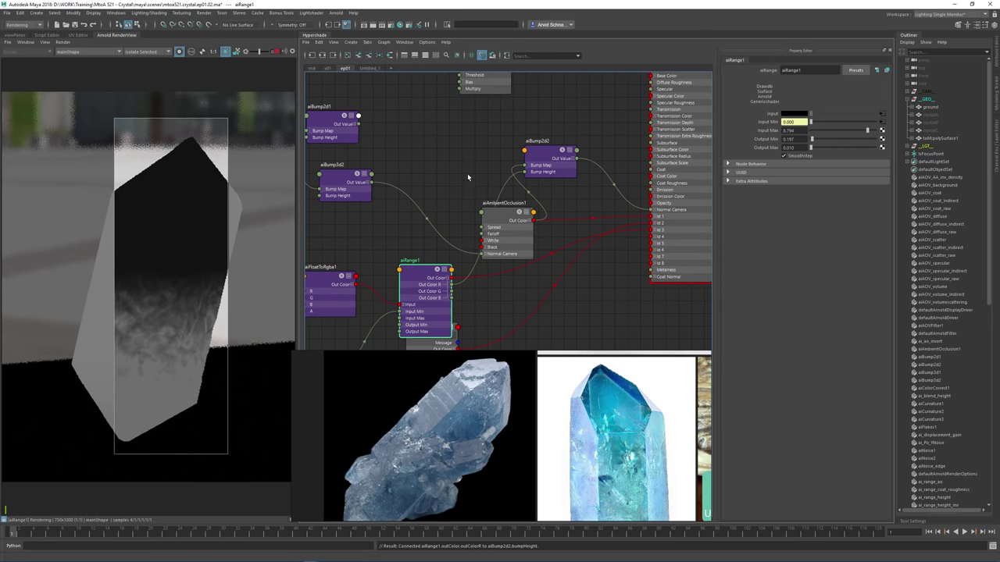
{"action": "middle_click_drag", "start_coordinate": [463, 189], "coordinate": [472, 158], "text": "alt"}
{"action": "key", "text": "ctrl+s"}
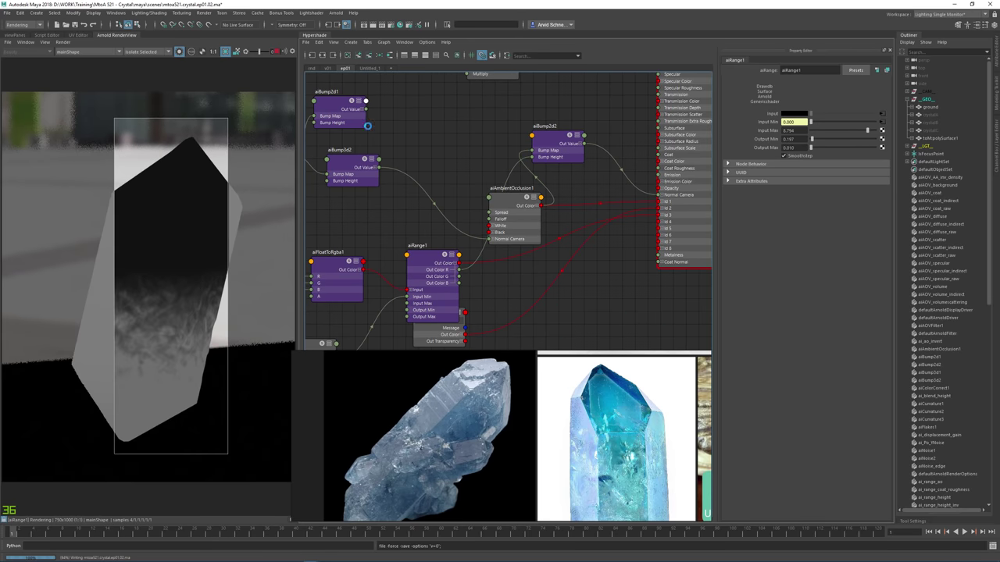
Stop isolating aiRange1 in the render view to preview the crystal's full shading with the masked bump.
{"action": "left_click", "coordinate": [179, 52]}
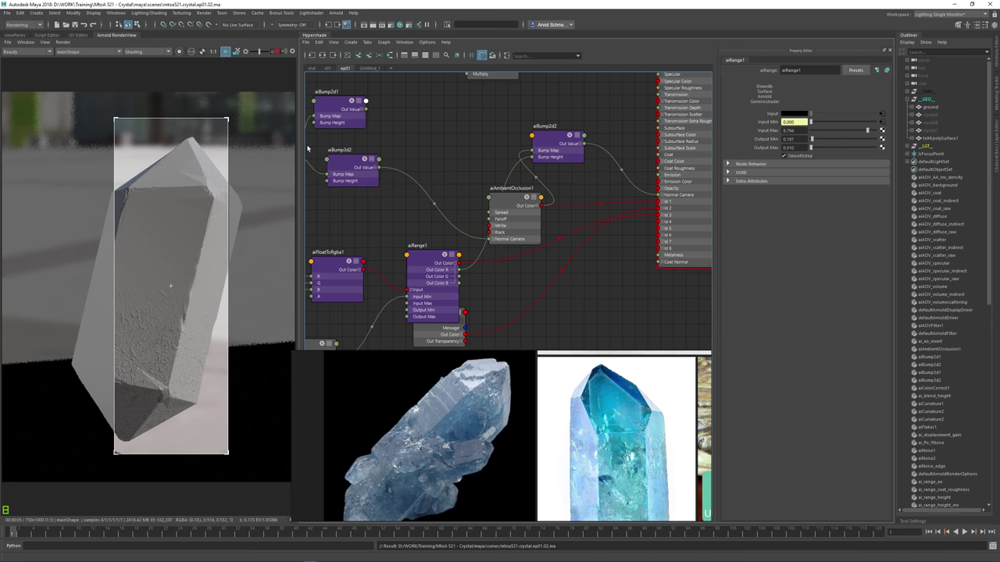
{"action": "middle_click_drag", "start_coordinate": [463, 151], "coordinate": [518, 111], "text": "alt"}
{"action": "middle_click_drag", "start_coordinate": [490, 198], "coordinate": [499, 190], "text": "alt"}
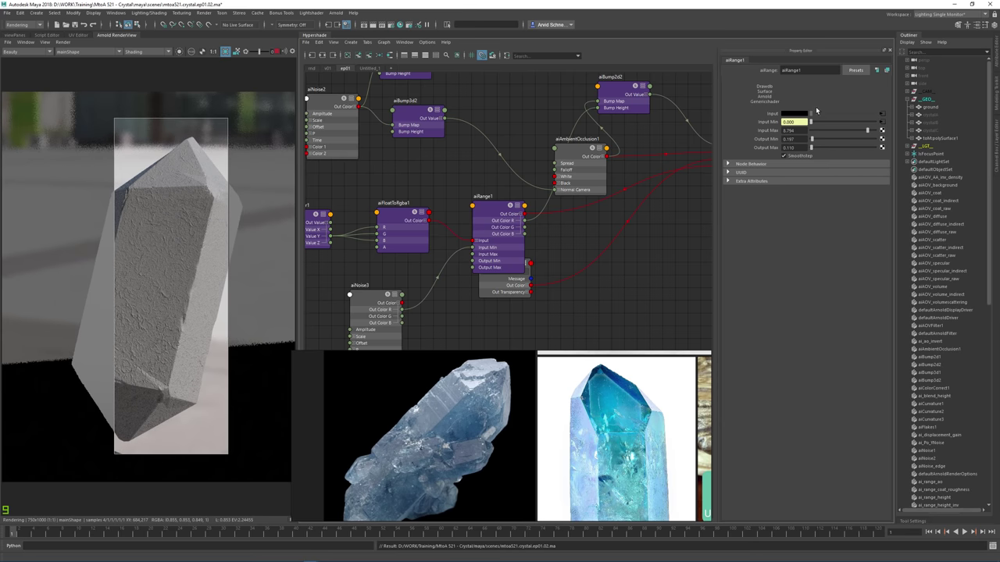
Raise aiRange1's Output Min to about 0.337 to adjust the masked bump.
{"action": "left_click_drag", "start_coordinate": [802, 139], "coordinate": [810, 139], "text": "ctrl"}
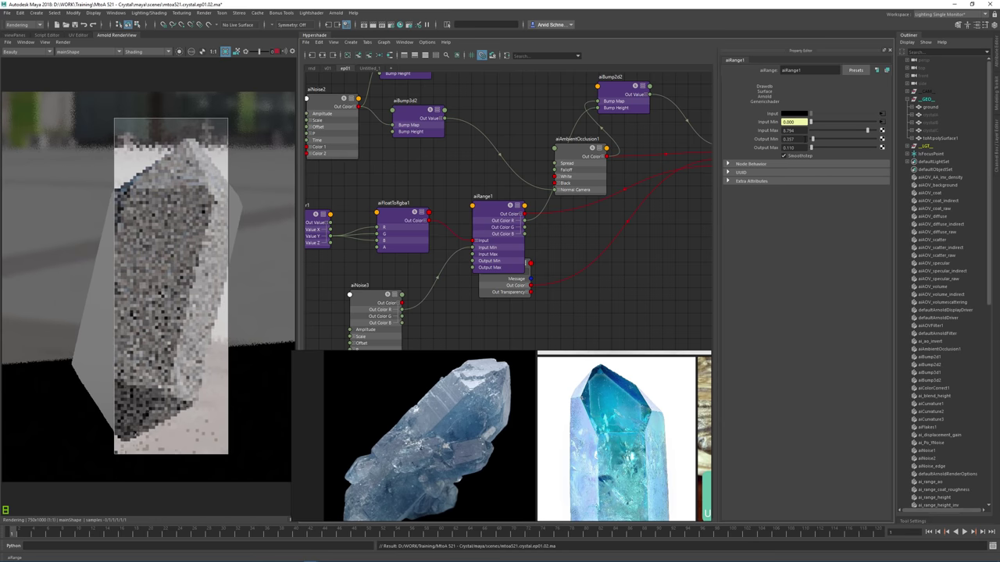
{"action": "left_click", "coordinate": [352, 283]}
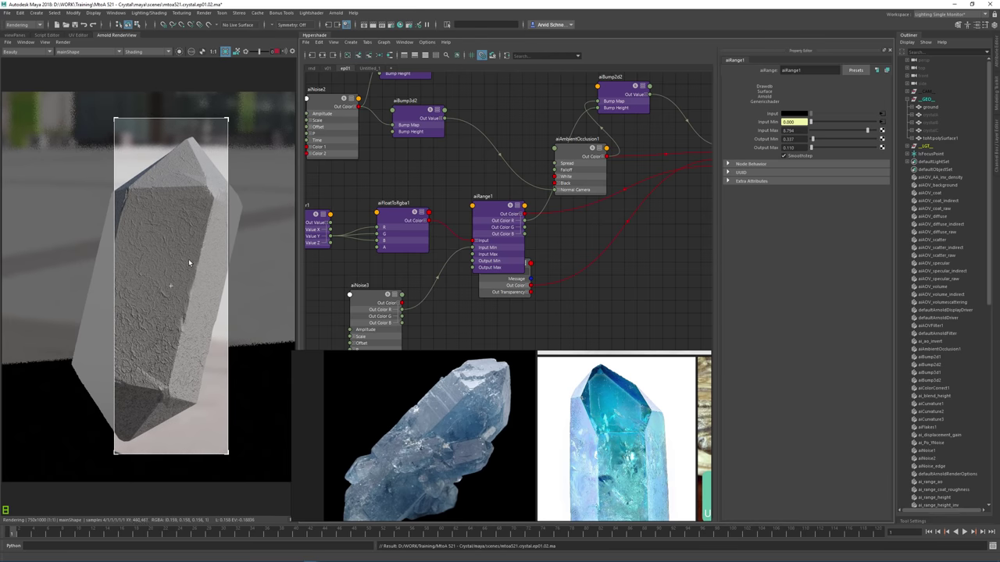
View the crystal in Wireframe mode in the render view, and return to Shaded.
{"action": "left_click", "coordinate": [138, 53]}
{"action": "left_click", "coordinate": [142, 77]}
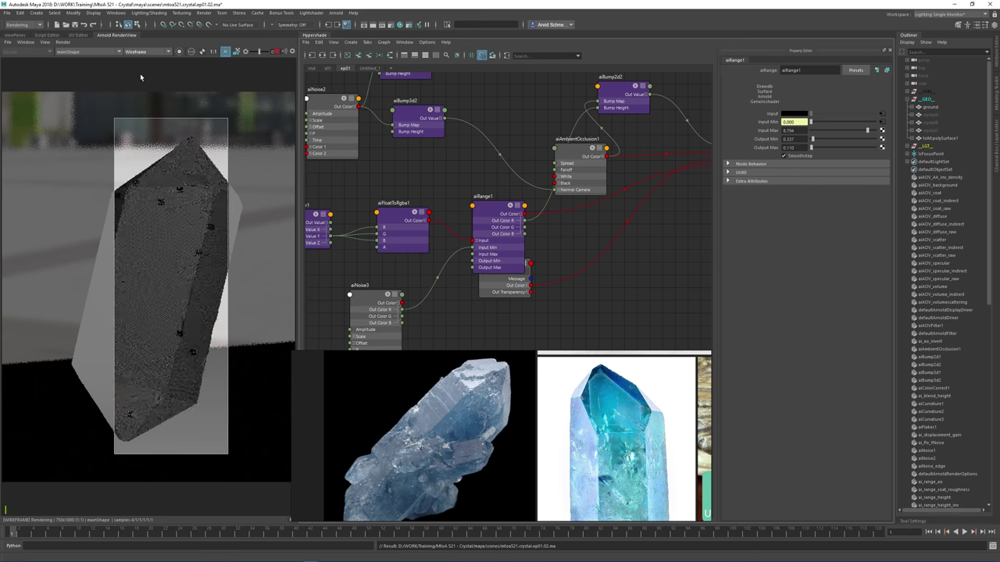
{"action": "left_click", "coordinate": [138, 52]}
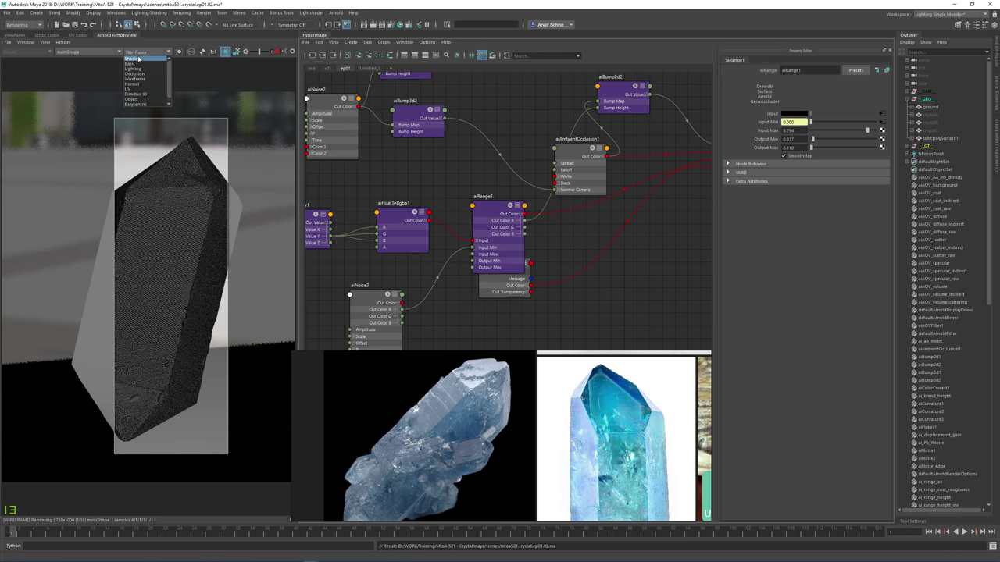
{"action": "left_click", "coordinate": [144, 59]}
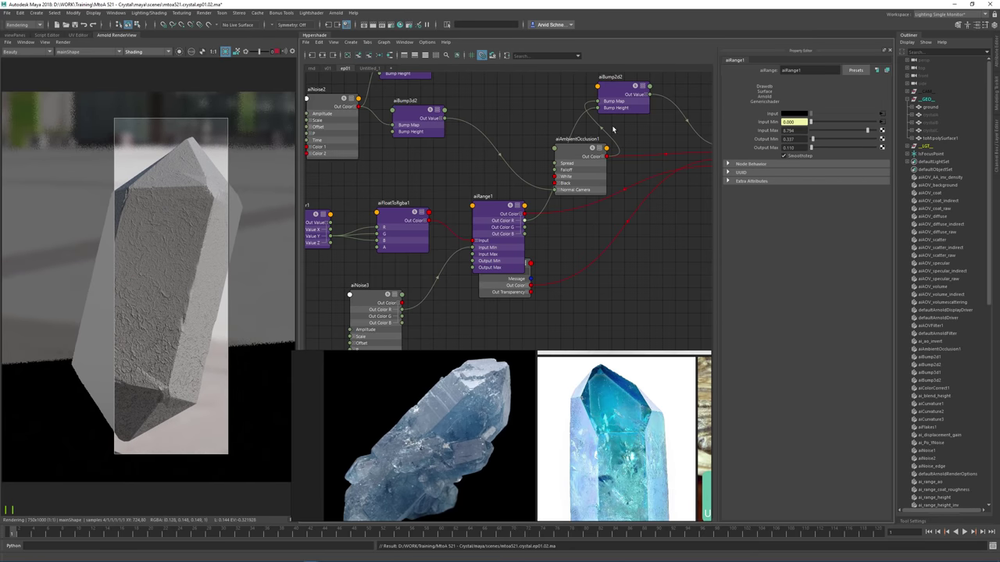
Rearrange the aiBump2d2, aiRange1, aiNoise3, aiFloatToRgba1 and aiCurvature2 nodes to free space after aiRange1.
{"action": "middle_click_drag", "start_coordinate": [475, 174], "coordinate": [529, 194], "text": "alt"}
{"action": "middle_click_drag", "start_coordinate": [508, 244], "coordinate": [446, 308], "text": "alt"}
{"action": "left_click", "coordinate": [572, 134]}
{"action": "left_click_drag", "start_coordinate": [573, 133], "coordinate": [572, 128]}
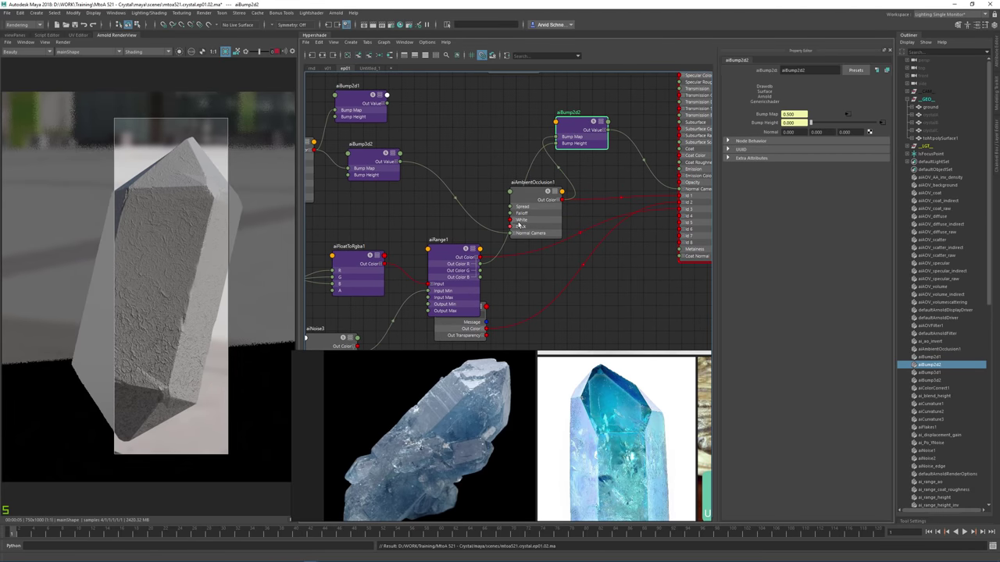
{"action": "middle_click_drag", "start_coordinate": [519, 225], "coordinate": [585, 154], "text": "alt"}
{"action": "left_click_drag", "start_coordinate": [519, 186], "coordinate": [472, 256]}
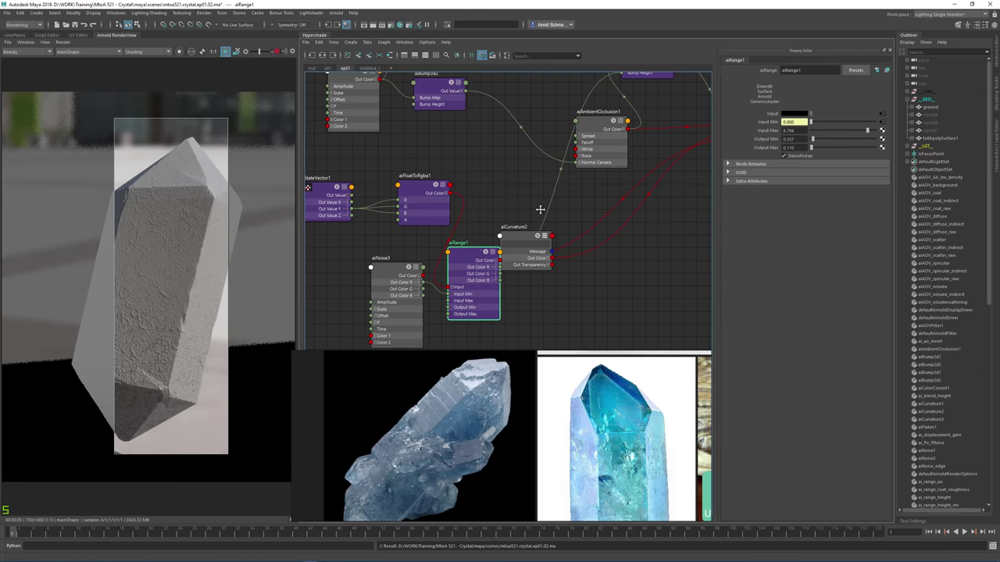
{"action": "middle_click_drag", "start_coordinate": [540, 209], "coordinate": [728, 133], "text": "alt"}
{"action": "left_click_drag", "start_coordinate": [507, 120], "coordinate": [376, 162]}
{"action": "left_click_drag", "start_coordinate": [587, 212], "coordinate": [448, 239]}
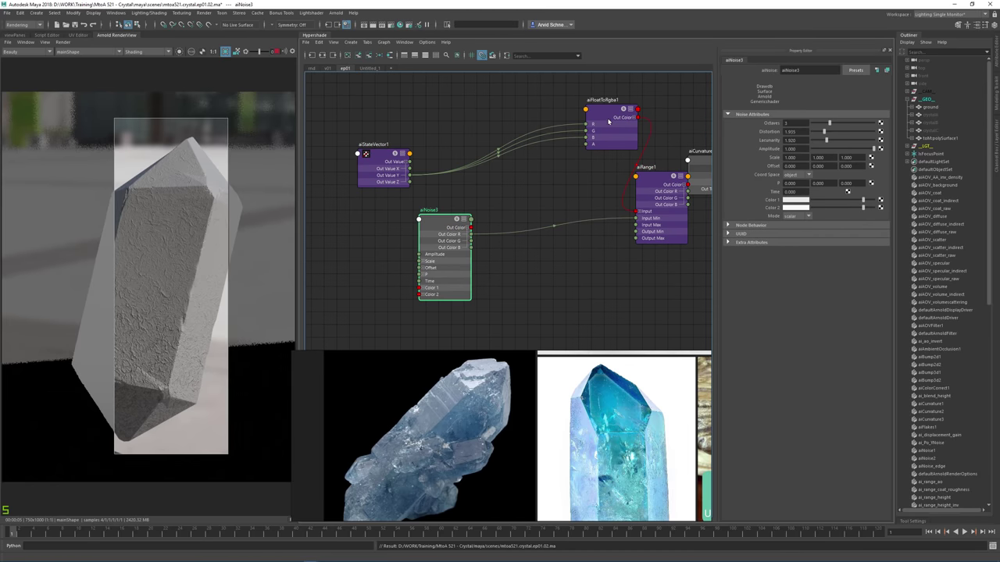
{"action": "left_click_drag", "start_coordinate": [608, 121], "coordinate": [492, 169]}
{"action": "left_click_drag", "start_coordinate": [645, 221], "coordinate": [560, 214]}
{"action": "middle_click_drag", "start_coordinate": [560, 214], "coordinate": [453, 288], "text": "alt"}
{"action": "left_click_drag", "start_coordinate": [601, 234], "coordinate": [663, 269]}
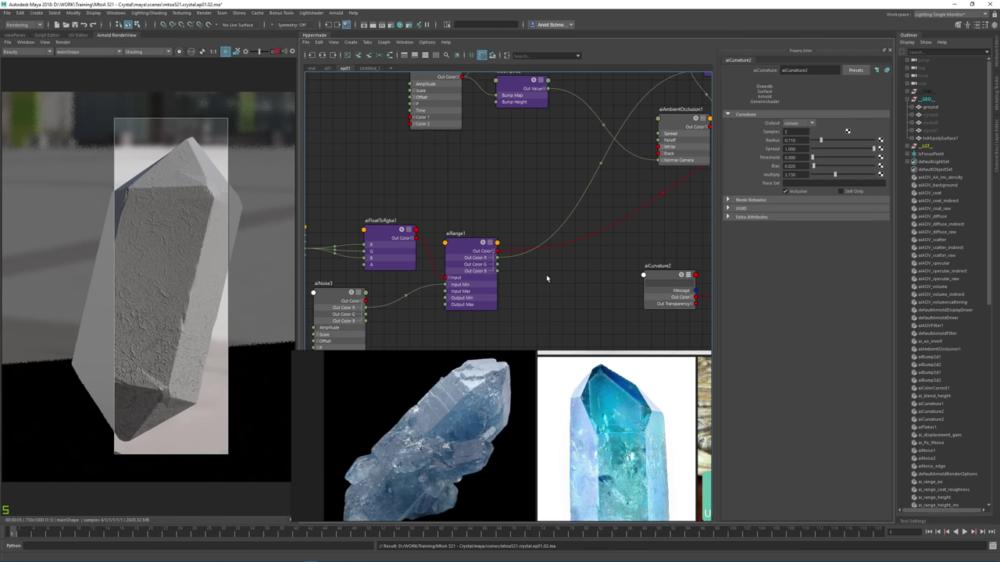
Create a second aiRange node beside aiCurvature2 and connect aiRange1's Out Color to its Input.
{"action": "key", "text": "Tab"}
{"action": "type", "text": "airan"}
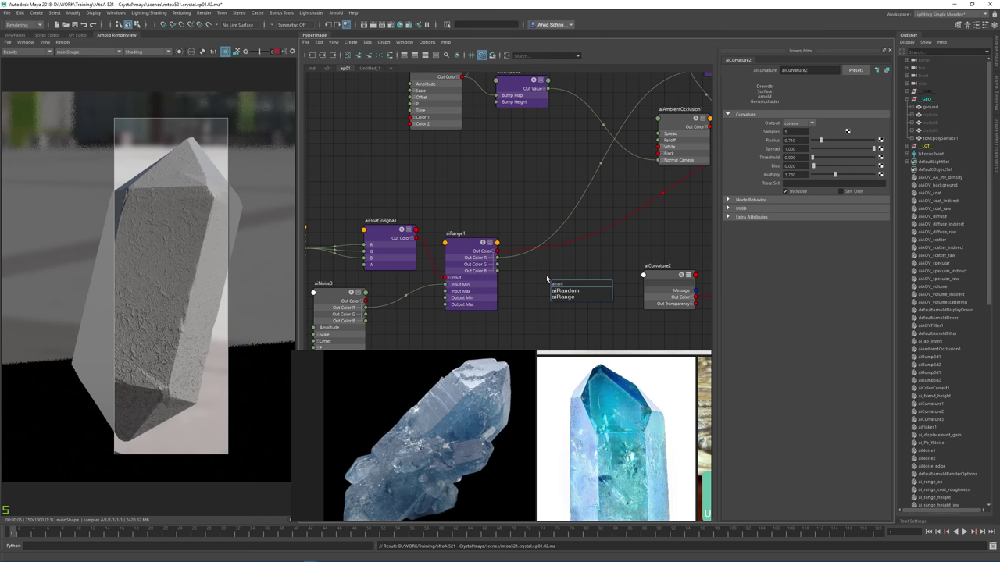
{"action": "key", "text": "Down"}
{"action": "key", "text": "Down"}
{"action": "key", "text": "Return"}
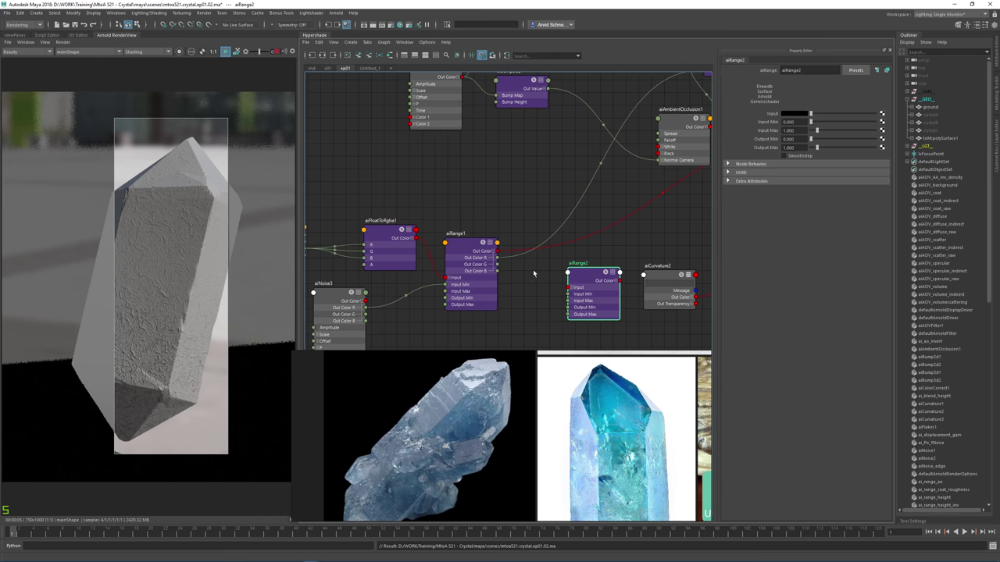
{"action": "left_click_drag", "start_coordinate": [498, 251], "coordinate": [571, 287]}
Connect aiRange2's Out Color R to aiBump2d2's Bump Height and place aiRange2 beside aiRange1.
{"action": "middle_click_drag", "start_coordinate": [578, 258], "coordinate": [512, 297], "text": "alt"}
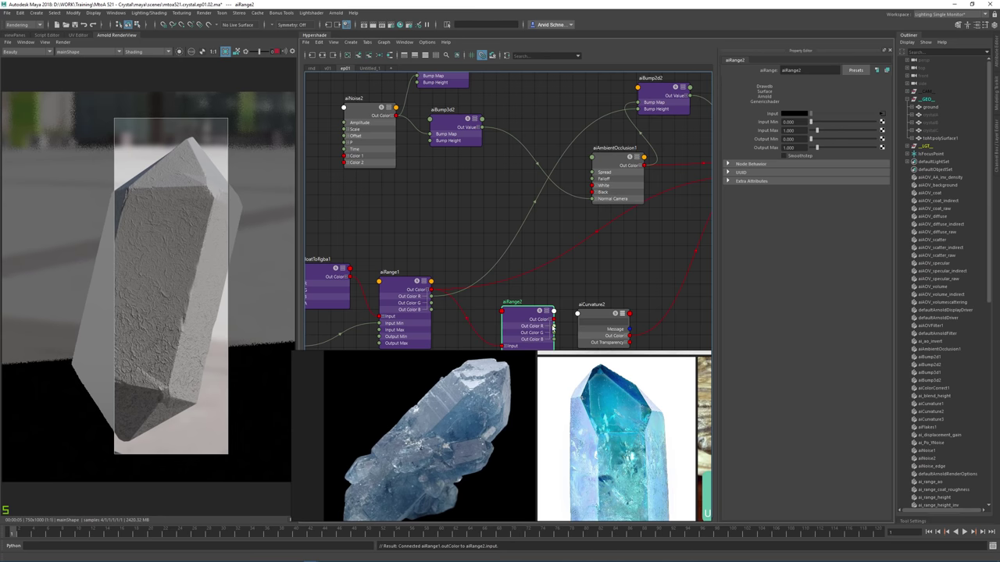
{"action": "left_click_drag", "start_coordinate": [552, 328], "coordinate": [638, 108]}
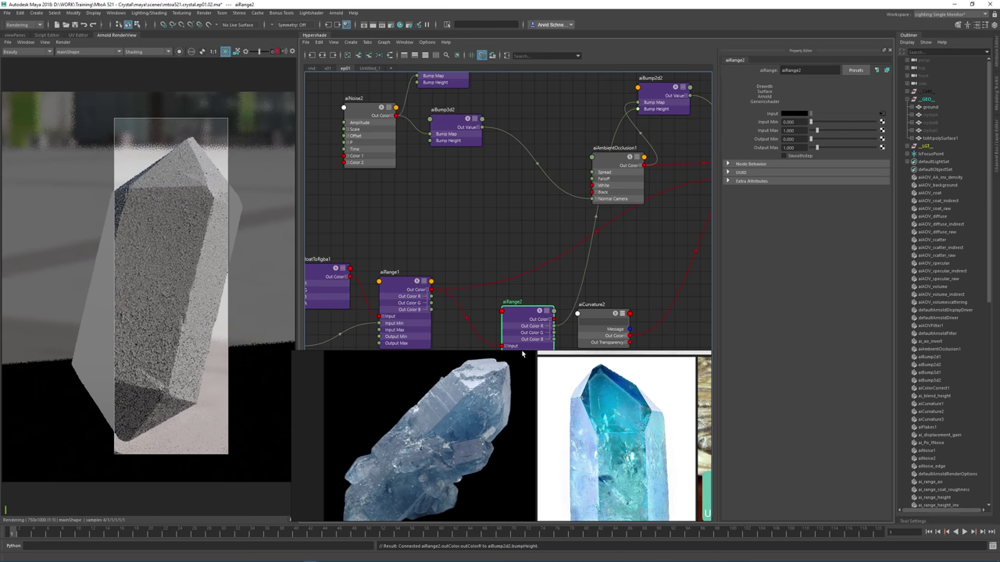
{"action": "left_click_drag", "start_coordinate": [515, 310], "coordinate": [475, 269]}
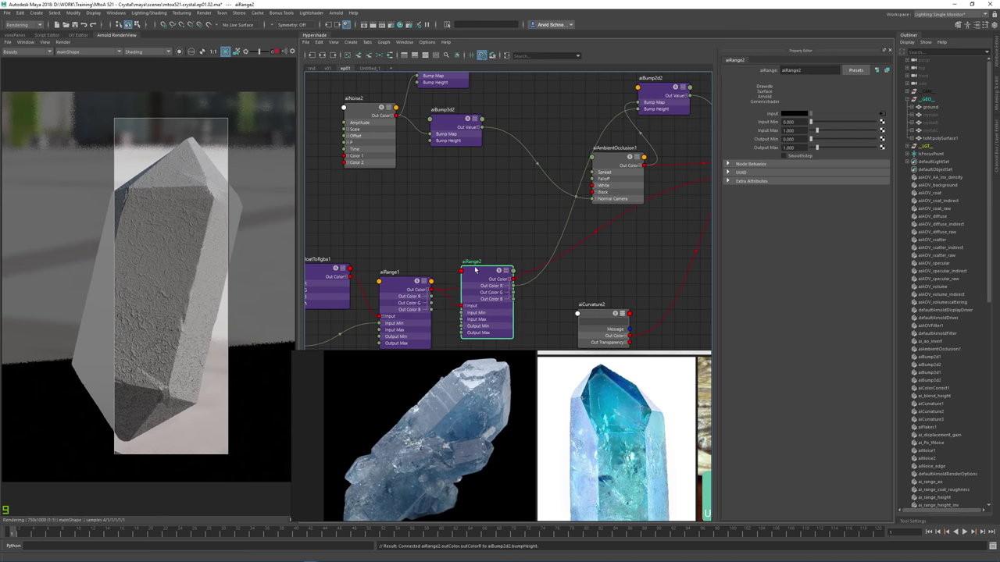
Isolate aiRange2 in the render view and invert its input range with Input Min 1 and Input Max 0.
{"action": "left_click", "coordinate": [178, 52]}
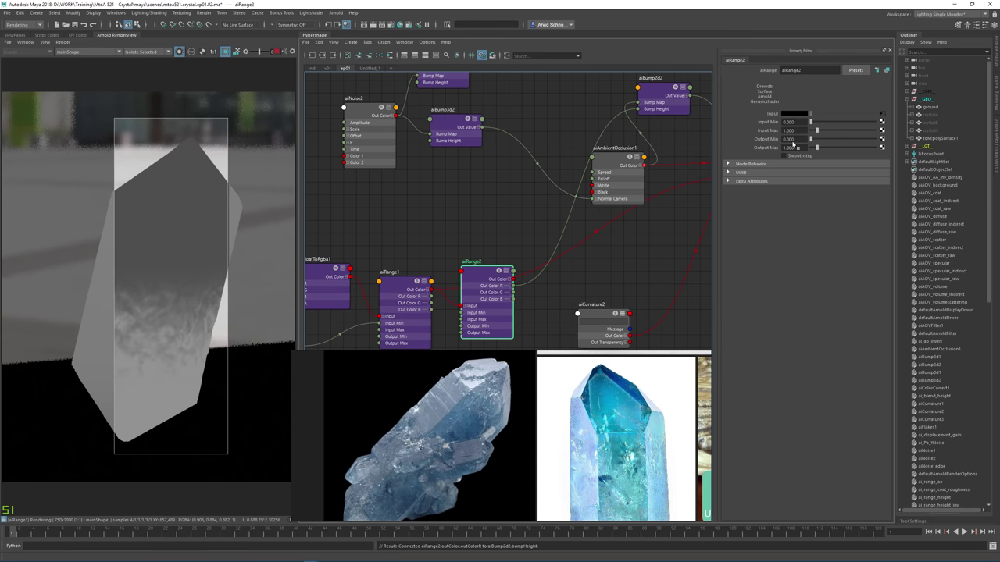
{"action": "left_click_drag", "start_coordinate": [804, 122], "coordinate": [730, 102]}
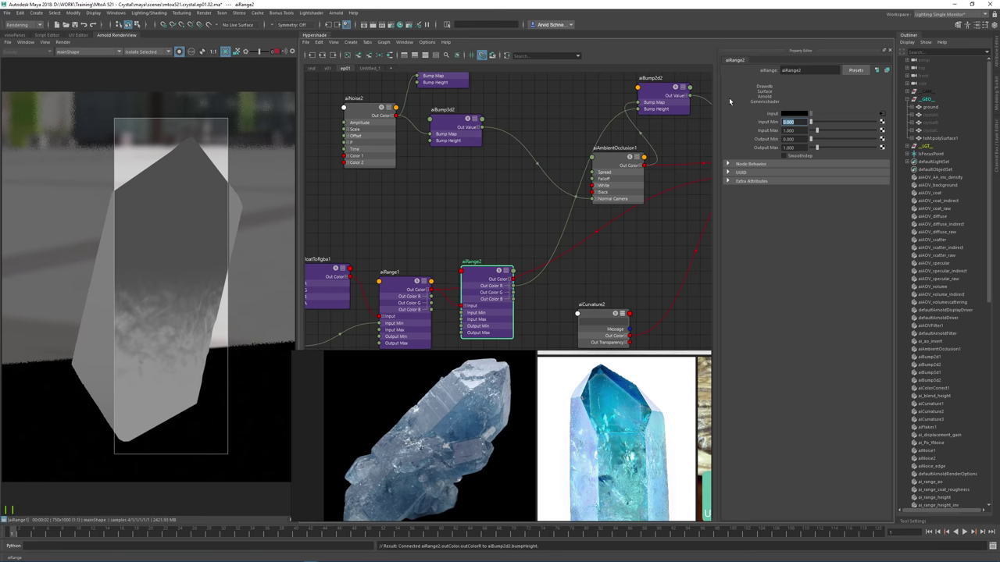
{"action": "type", "text": "1"}
{"action": "key", "text": "Tab"}
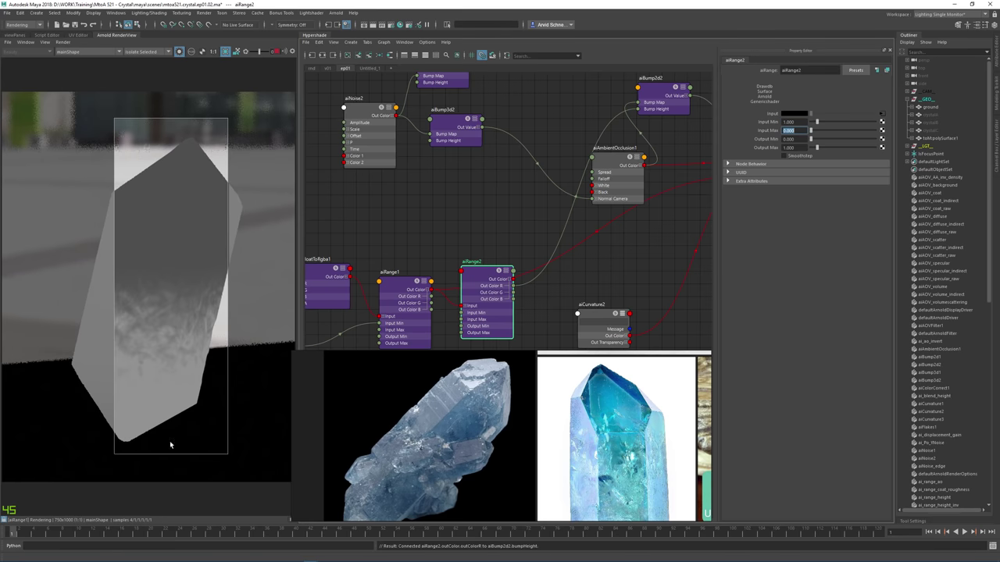
{"action": "left_click", "coordinate": [406, 217]}
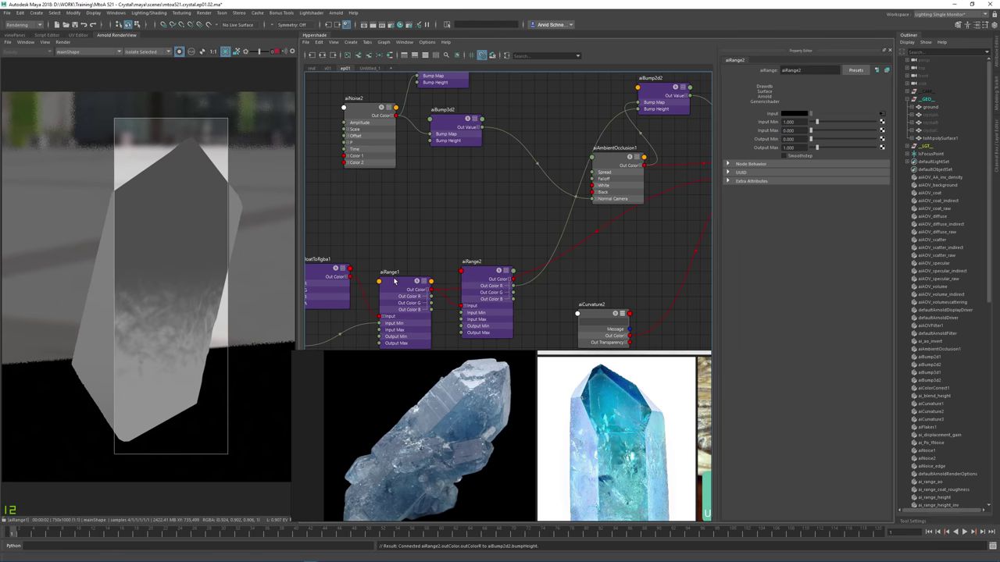
{"action": "left_click", "coordinate": [478, 275]}
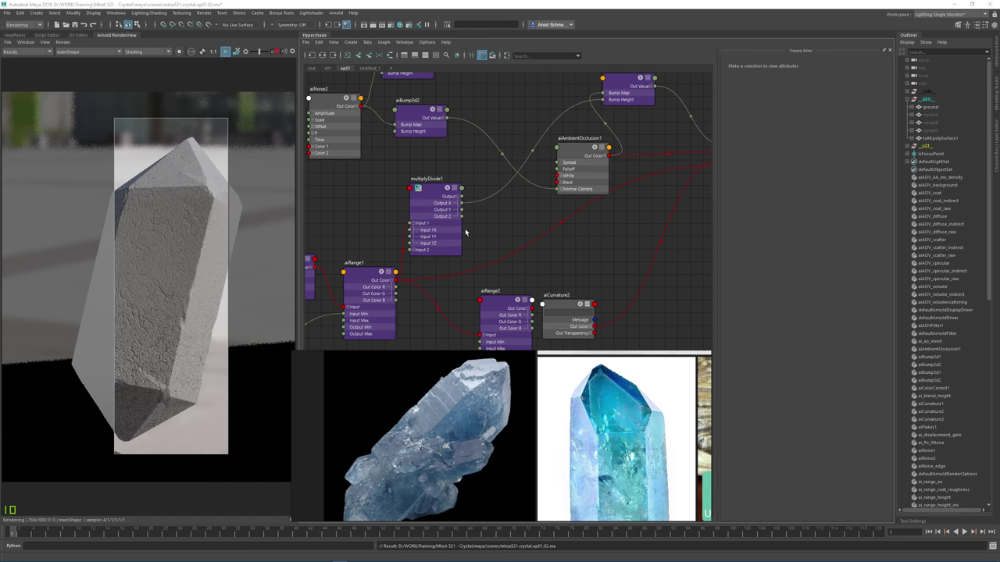
Examine the multiplyDivide1 settings and its connections between aiRange1 and aiBump2d2's Bump Height.
{"action": "middle_click_drag", "start_coordinate": [465, 230], "coordinate": [532, 226], "text": "alt"}
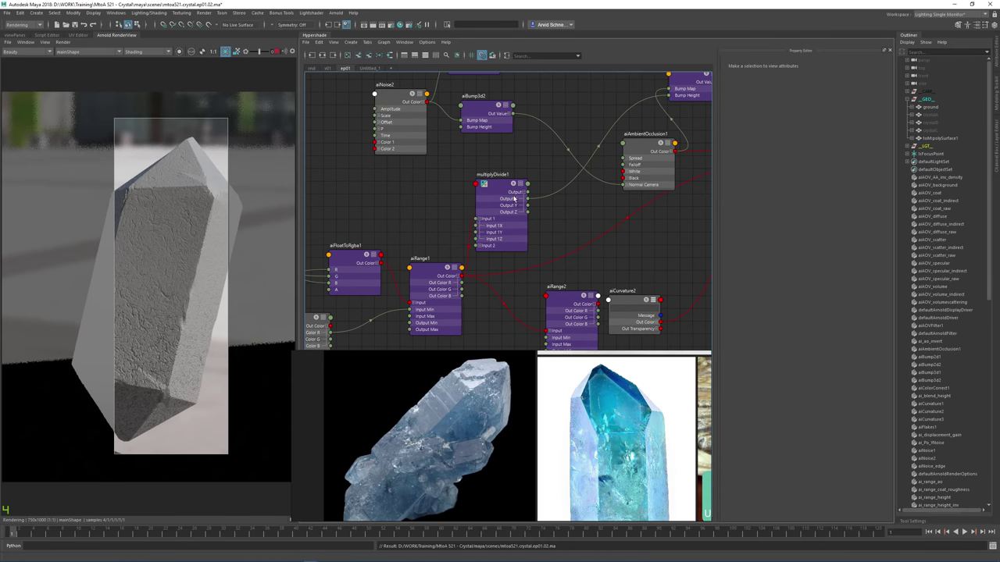
{"action": "scroll", "coordinate": [509, 157], "scroll_direction": "up", "scroll_amount": 3}
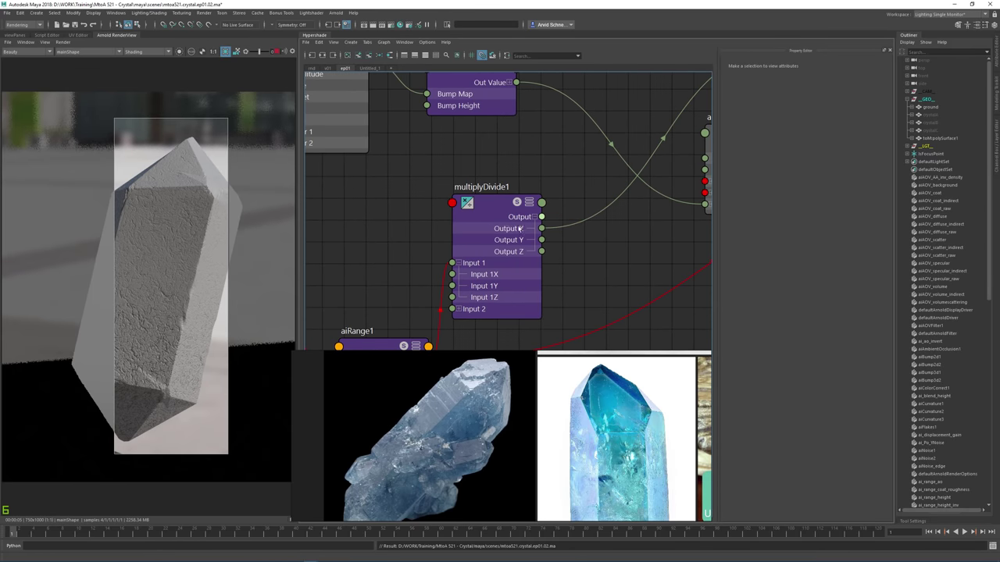
{"action": "scroll", "coordinate": [545, 192], "scroll_direction": "down", "scroll_amount": 2}
{"action": "middle_click_drag", "start_coordinate": [460, 216], "coordinate": [464, 155], "text": "alt"}
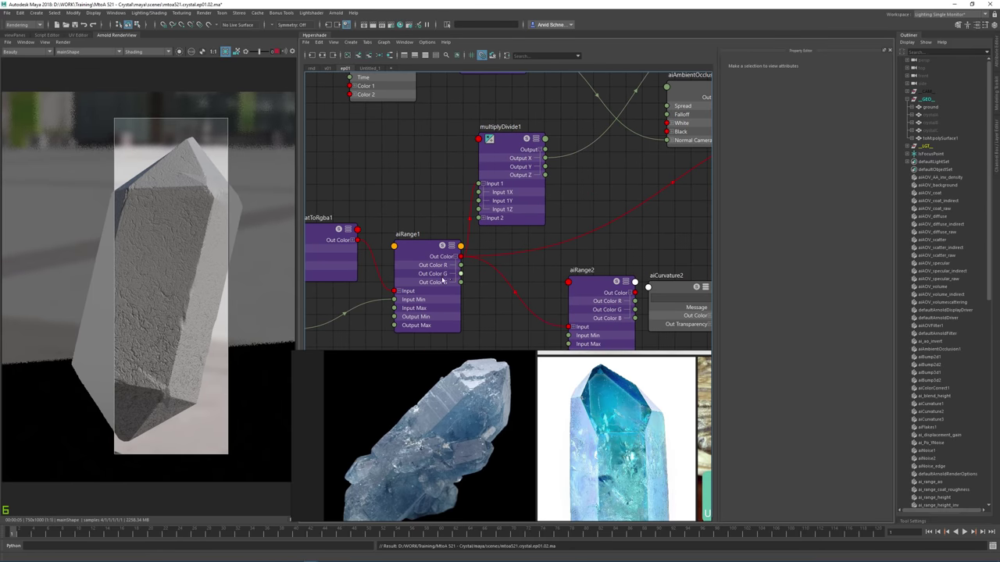
{"action": "left_click", "coordinate": [419, 250]}
{"action": "left_click", "coordinate": [485, 204]}
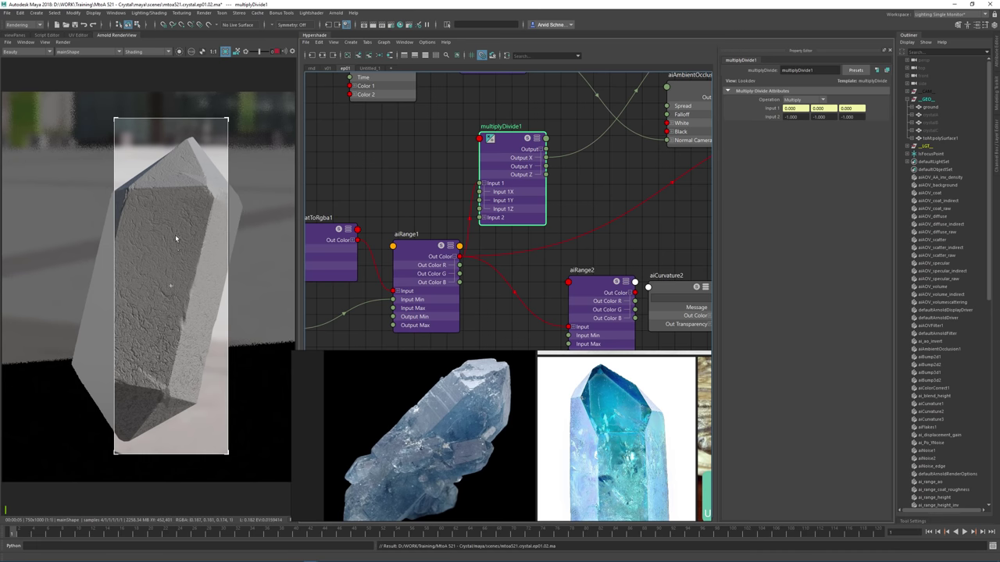
{"action": "middle_click_drag", "start_coordinate": [441, 223], "coordinate": [261, 390], "text": "alt"}
{"action": "left_click", "coordinate": [573, 172]}
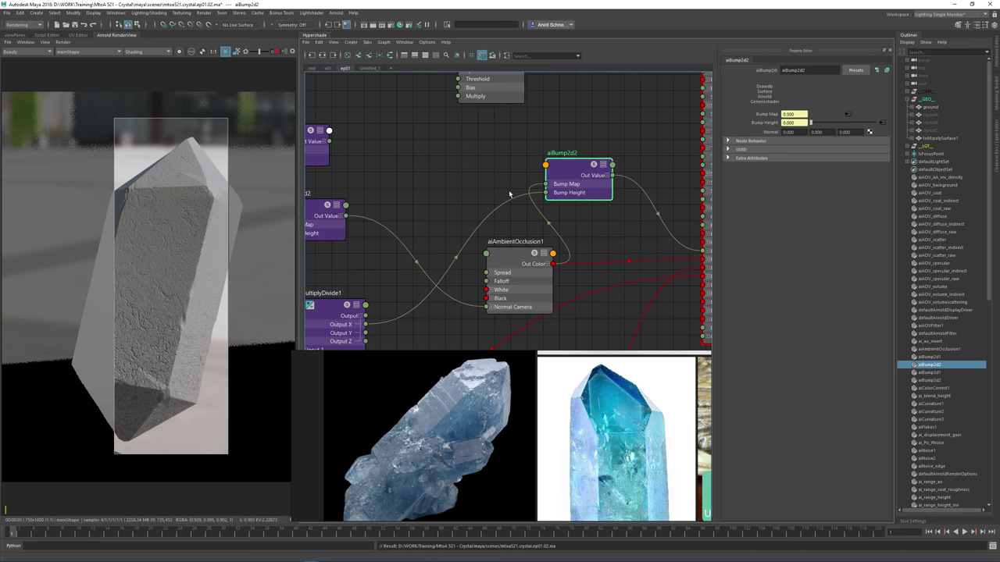
{"action": "key", "text": "a"}
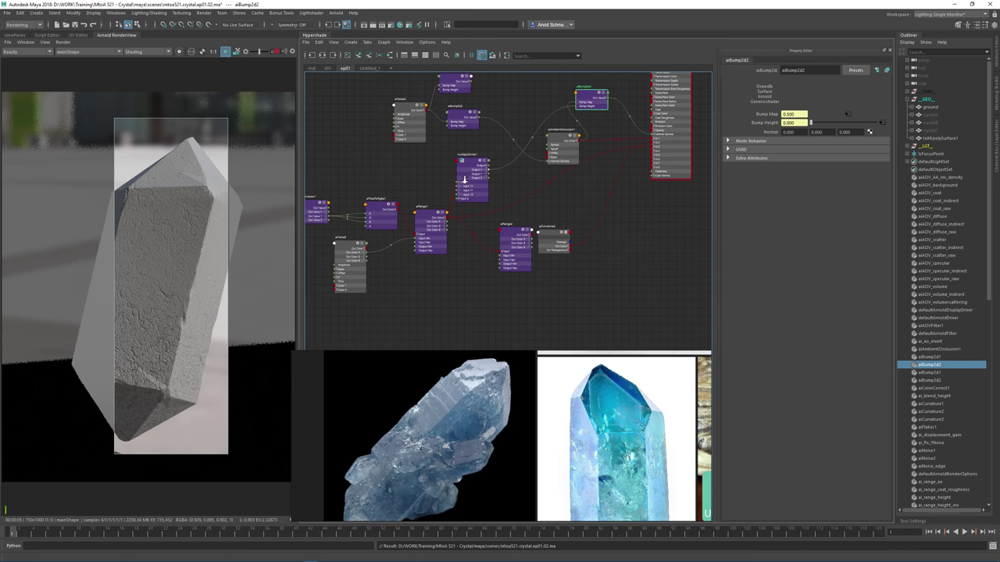
{"action": "scroll", "coordinate": [465, 180], "scroll_direction": "up", "scroll_amount": 3}
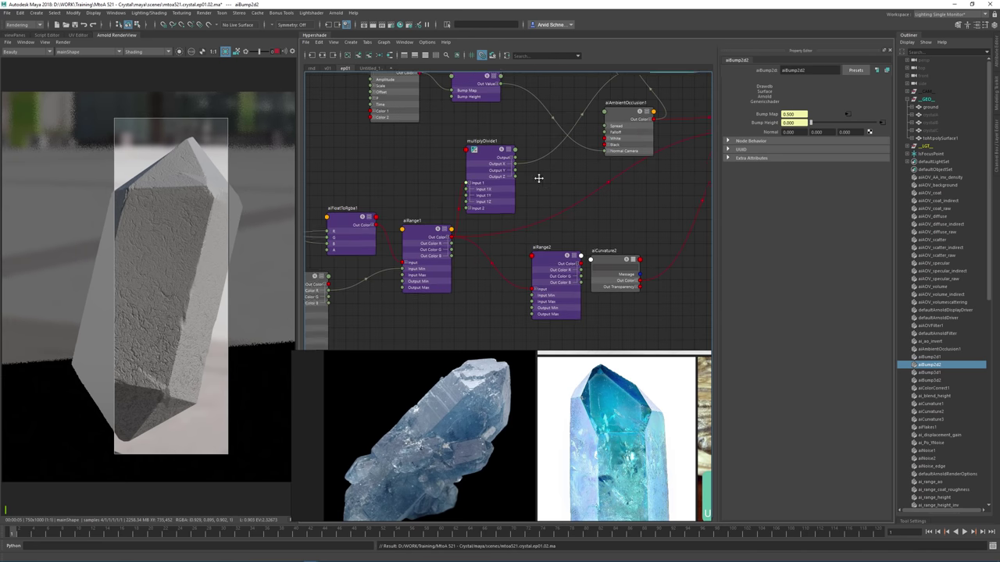
Turn off the crop region in the render view and reframe the image to render the whole crystal.
{"action": "left_click", "coordinate": [165, 489]}
{"action": "middle_click_drag", "start_coordinate": [180, 330], "coordinate": [199, 326]}
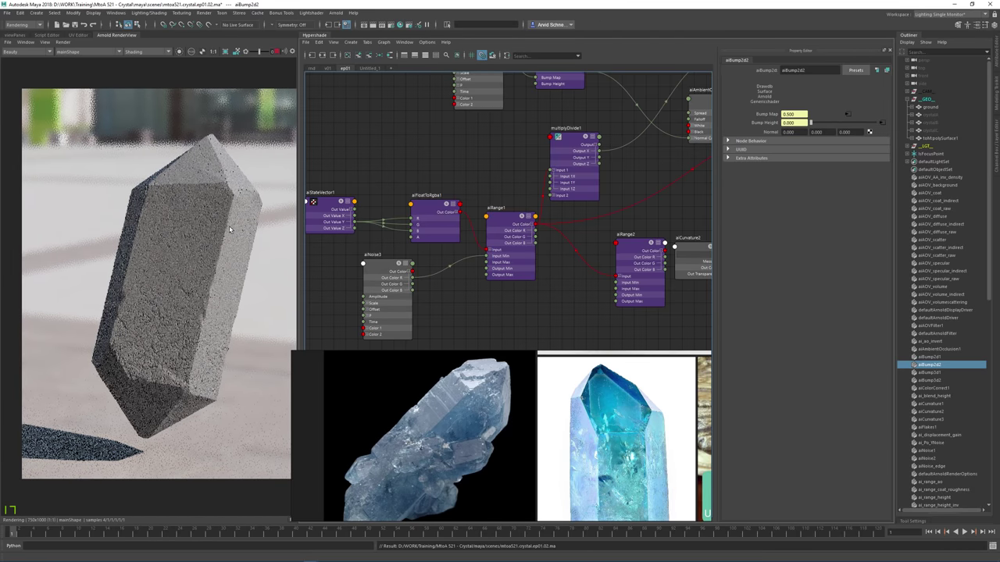
{"action": "middle_click_drag", "start_coordinate": [234, 291], "coordinate": [232, 290]}
Look through the blue and teal crystal reference photos to compare their surface detail with the render.
{"action": "middle_click_drag", "start_coordinate": [485, 446], "coordinate": [367, 437]}
{"action": "middle_click_drag", "start_coordinate": [523, 363], "coordinate": [466, 438]}
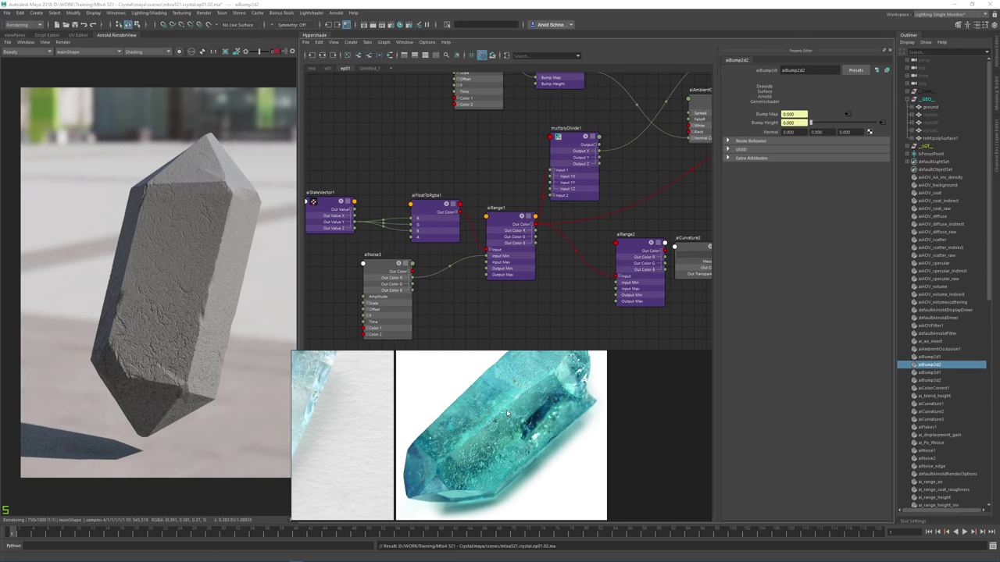
{"action": "middle_click_drag", "start_coordinate": [312, 390], "coordinate": [492, 400]}
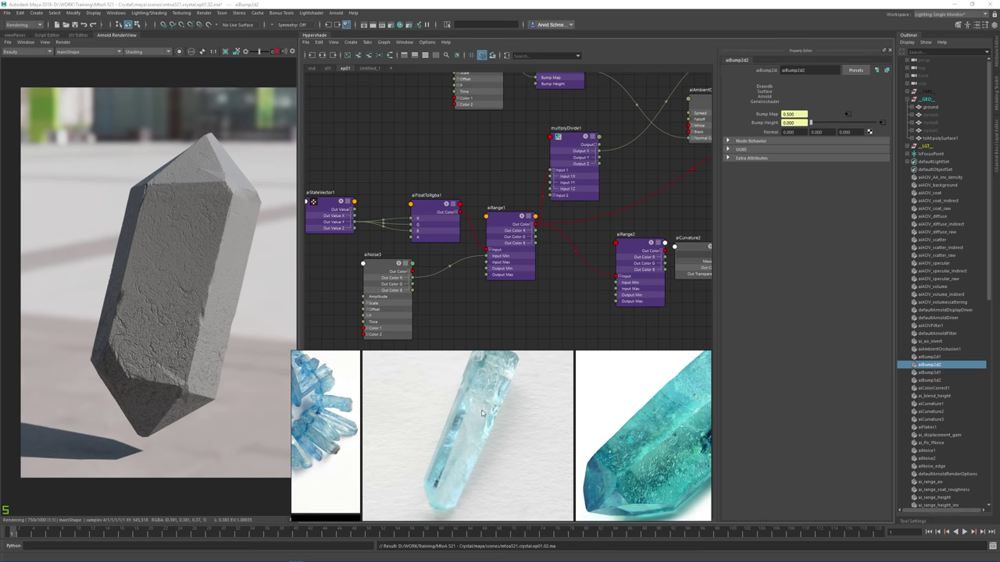
{"action": "middle_click_drag", "start_coordinate": [688, 399], "coordinate": [585, 410]}
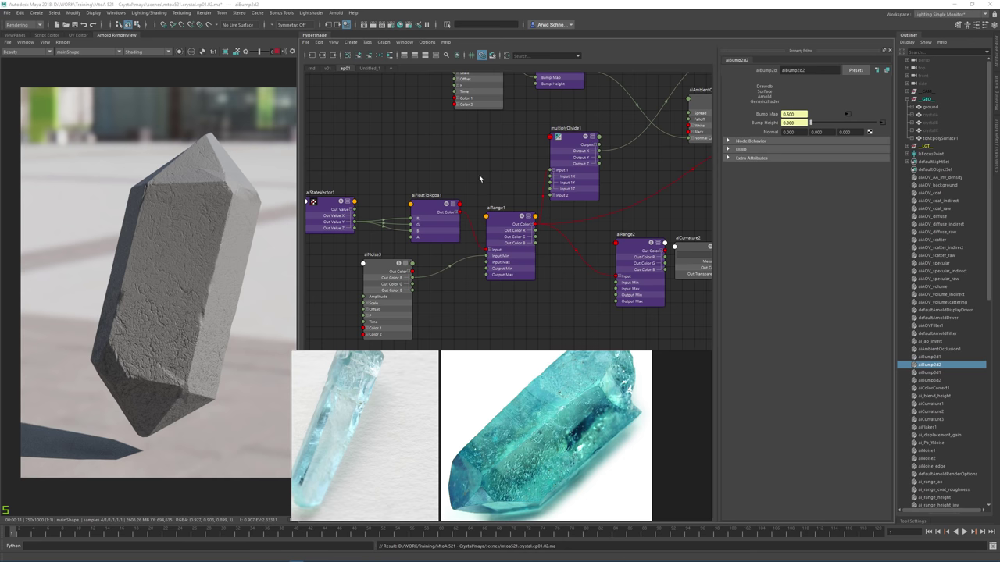
{"action": "left_click", "coordinate": [443, 161]}
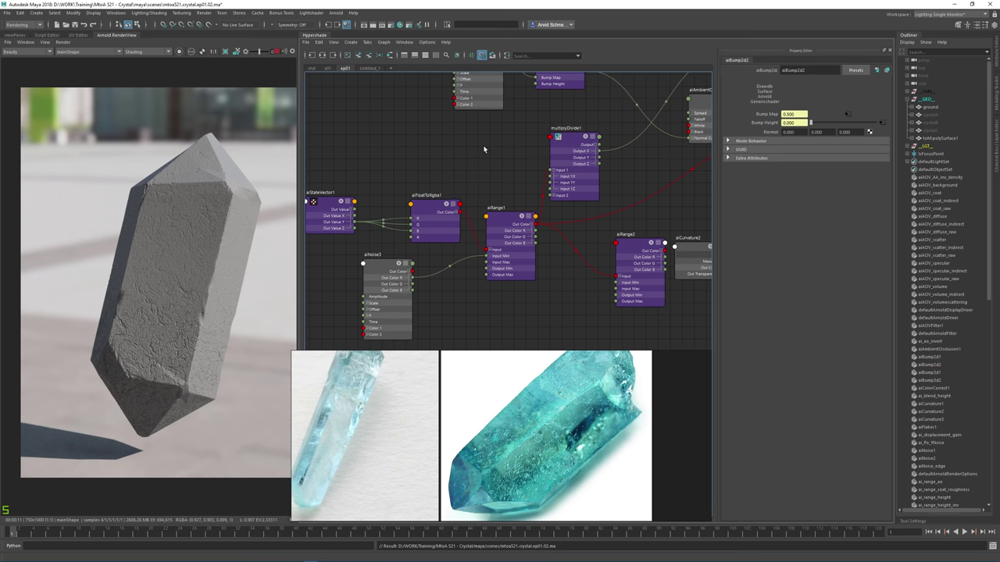